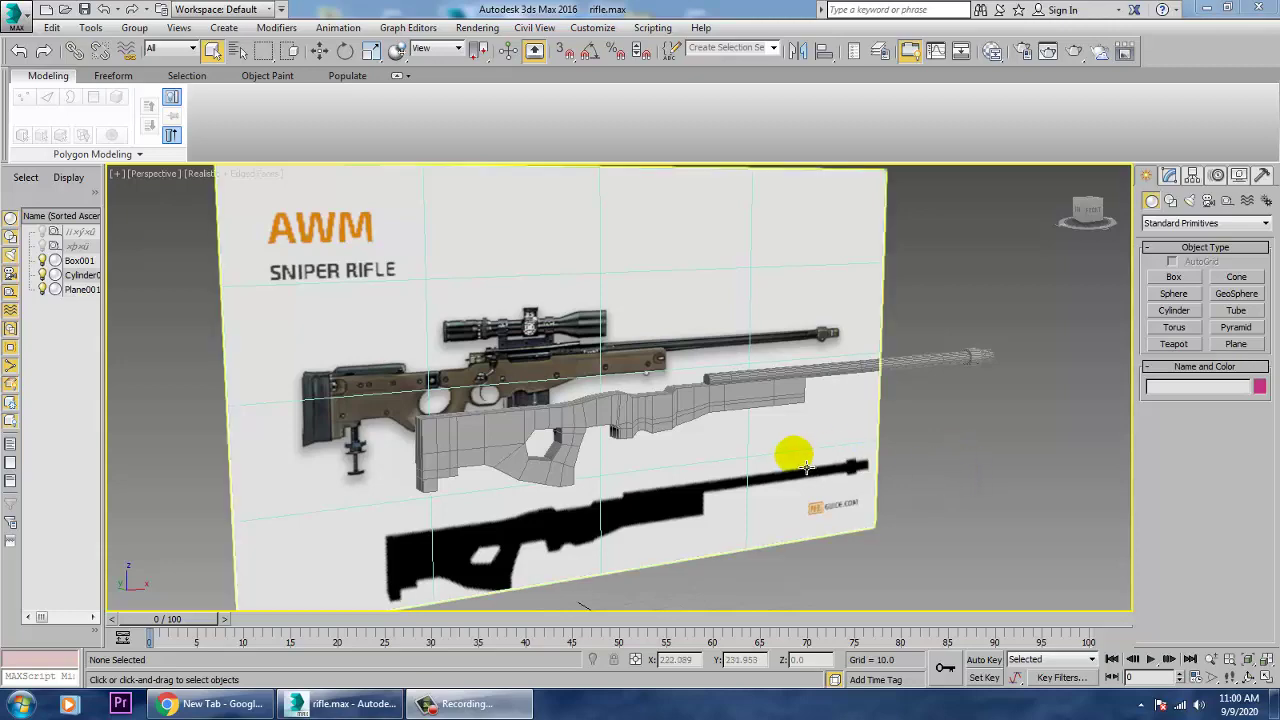
- Scale the rifle body narrower along the Y axis to reduce its thickness
left_click(737, 410)
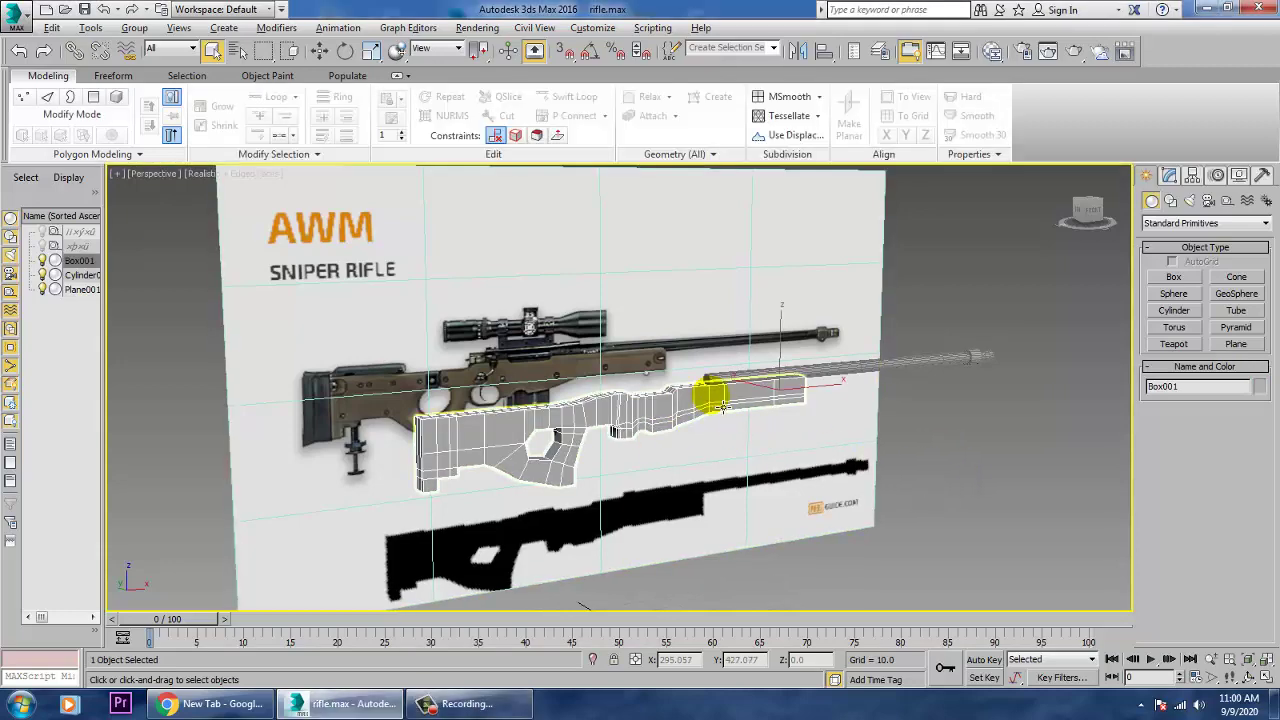
middle_click_drag(766, 391, 894, 414, "alt")
scroll(894, 414, "up", 4)
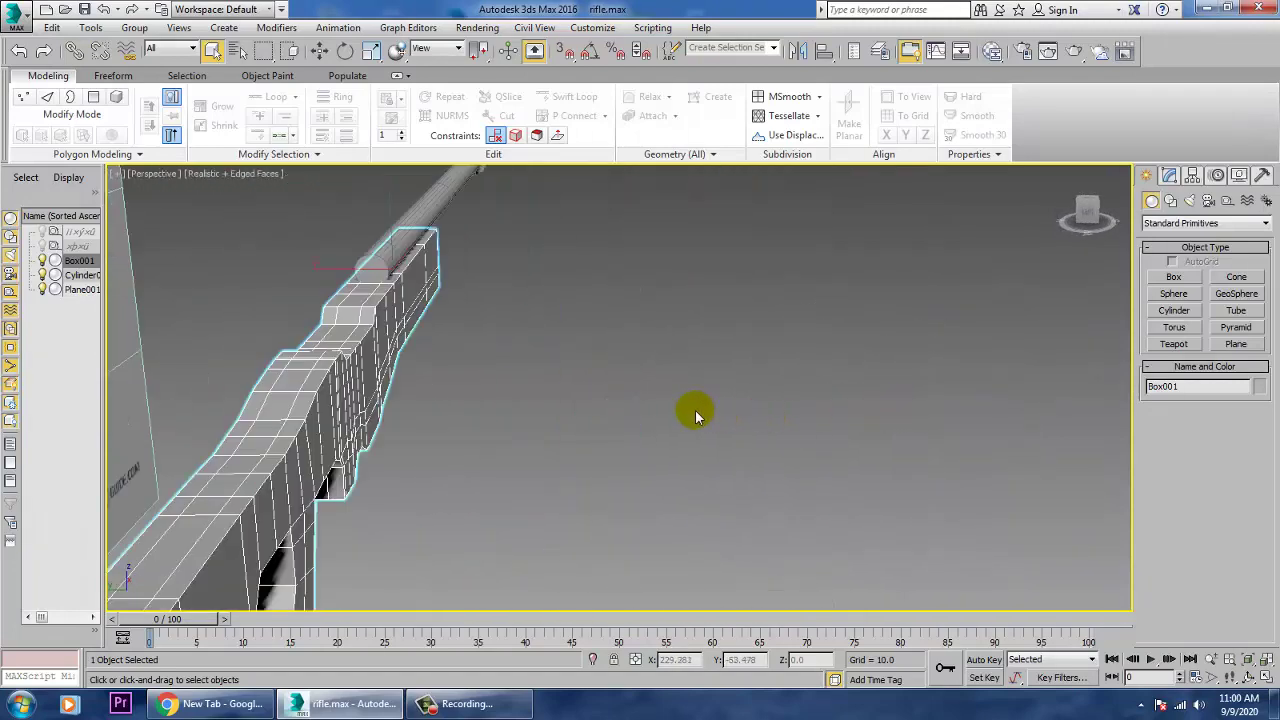
key("r")
middle_click_drag(545, 386, 590, 368, "alt")
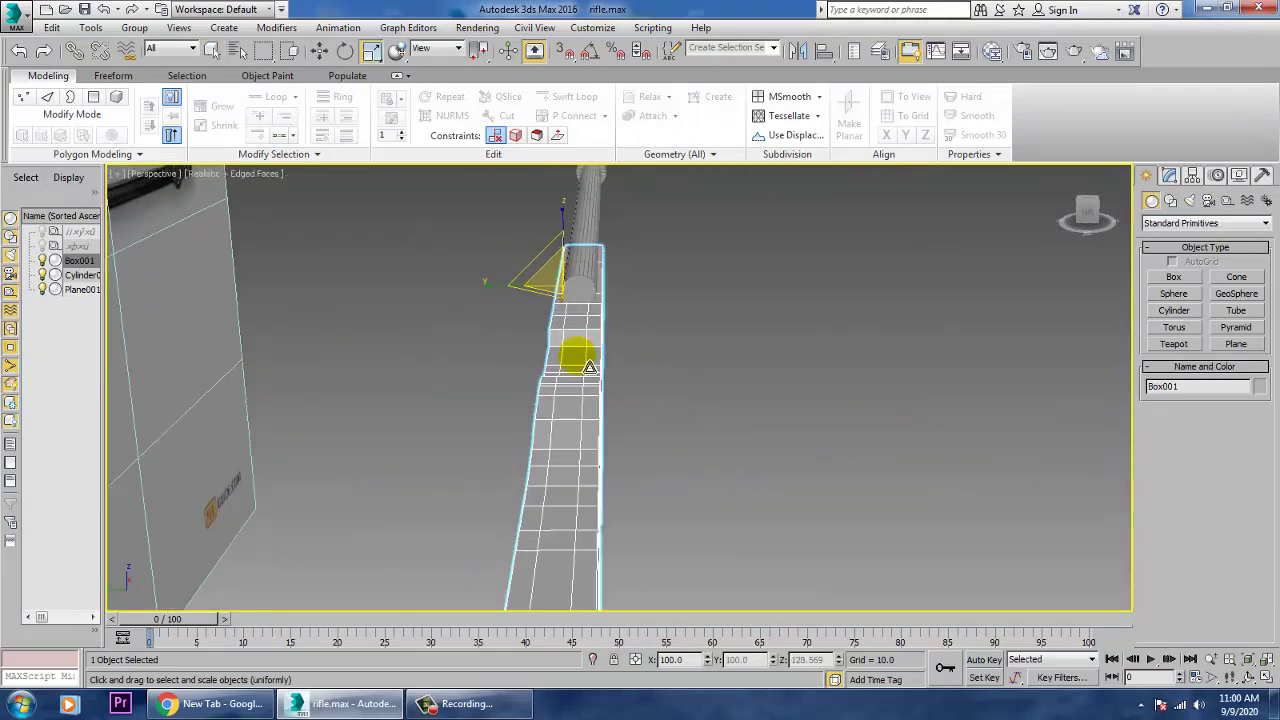
mouse_move(497, 289)
left_mouse_down()
mouse_move(475, 291)
mouse_move(514, 280)
left_mouse_up()
key("w")
- Select only the middle polygon of the narrow underside strip at the front lower corner of the trigger opening
key("alt+w")
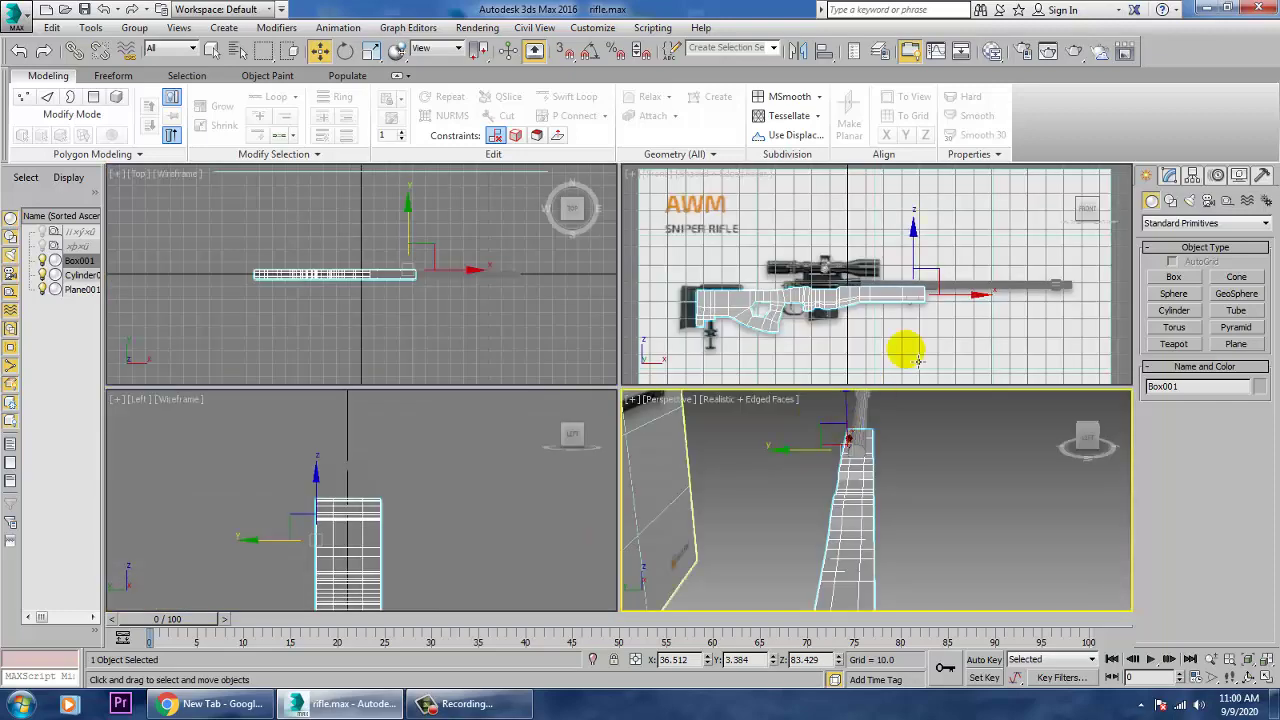
right_click(917, 360)
key("alt+w")
scroll(851, 337, "up", 5)
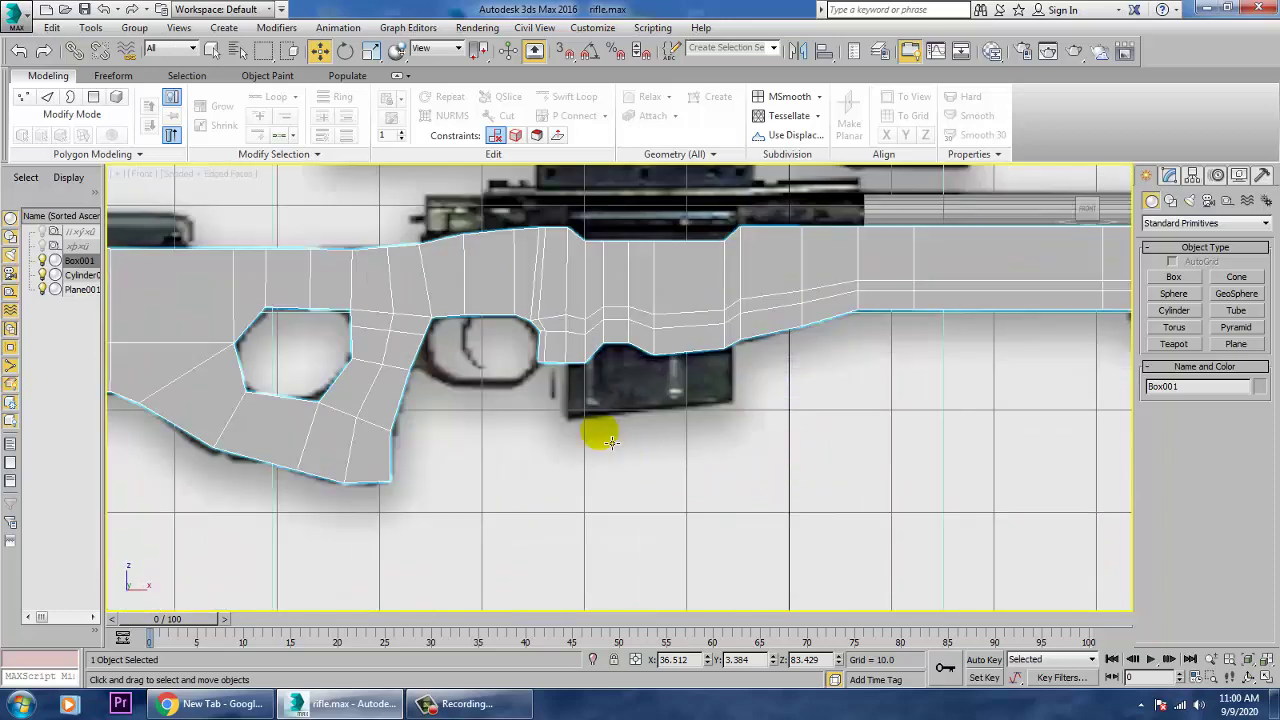
scroll(611, 441, "up", 8)
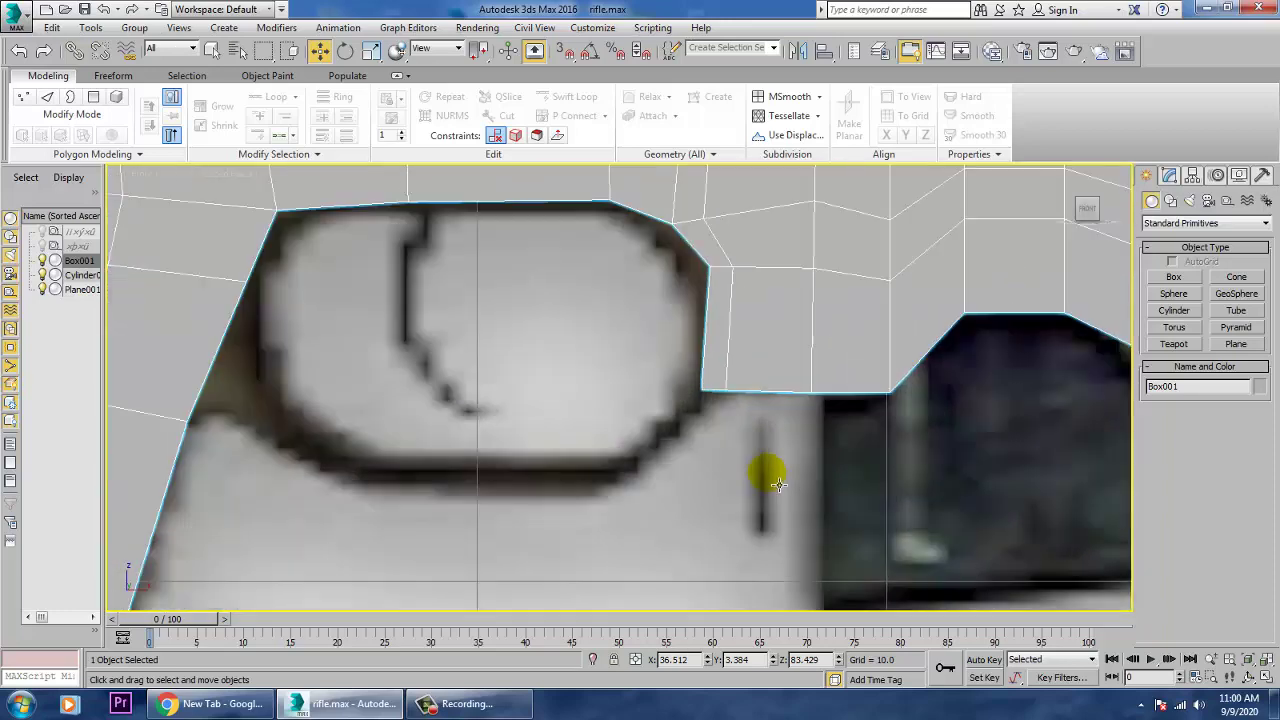
left_click(1169, 176)
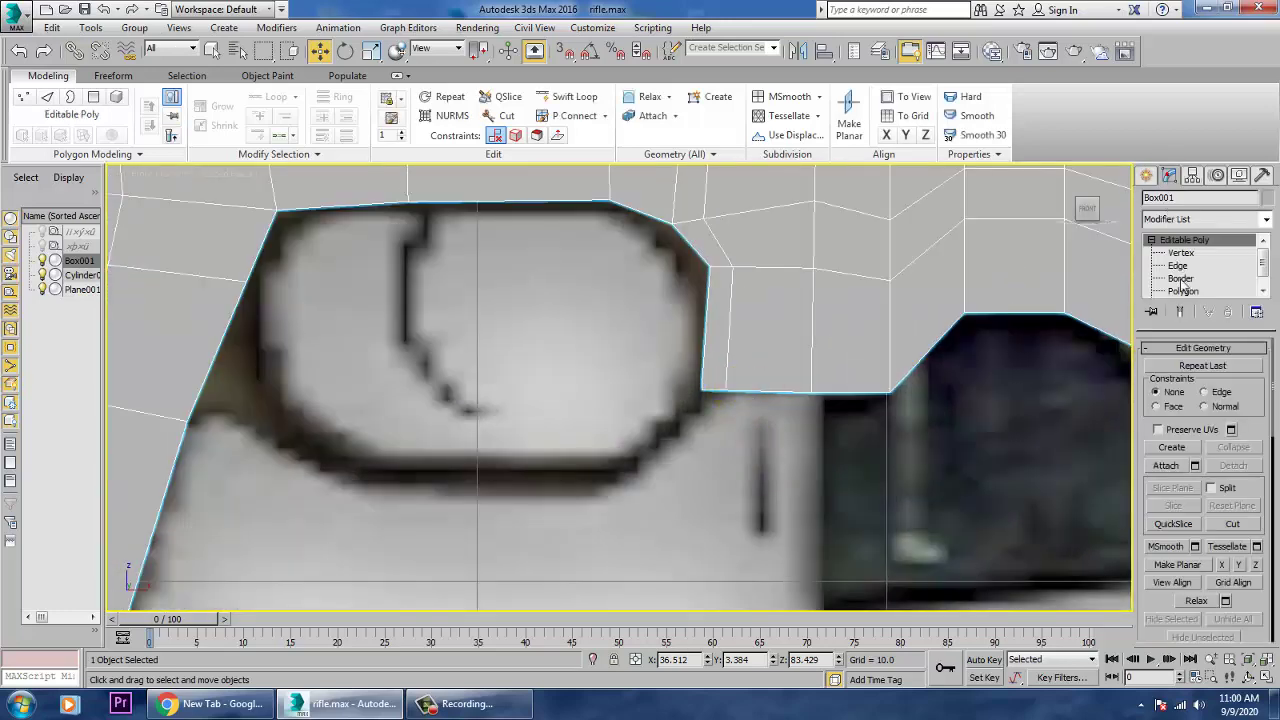
left_click(1188, 291)
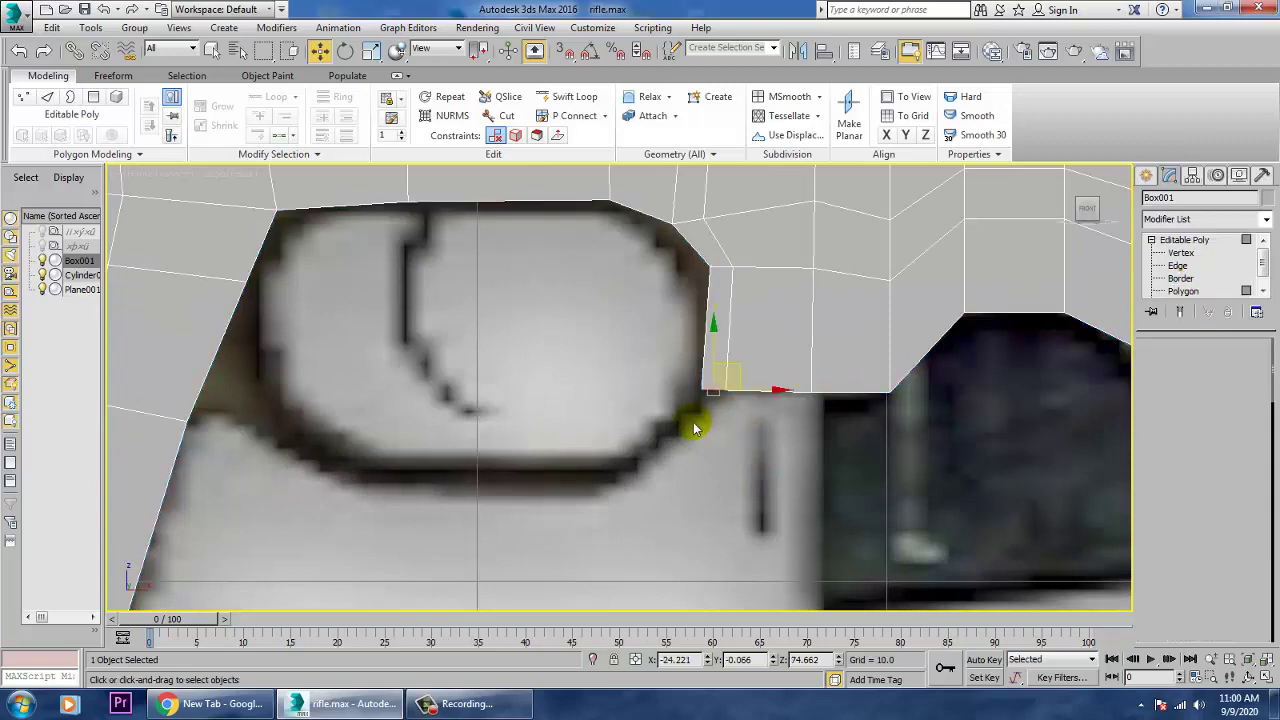
key("alt+w")
middle_click(1000, 510)
key("alt+w")
key("z")
middle_click_drag(774, 436, 797, 309, "alt")
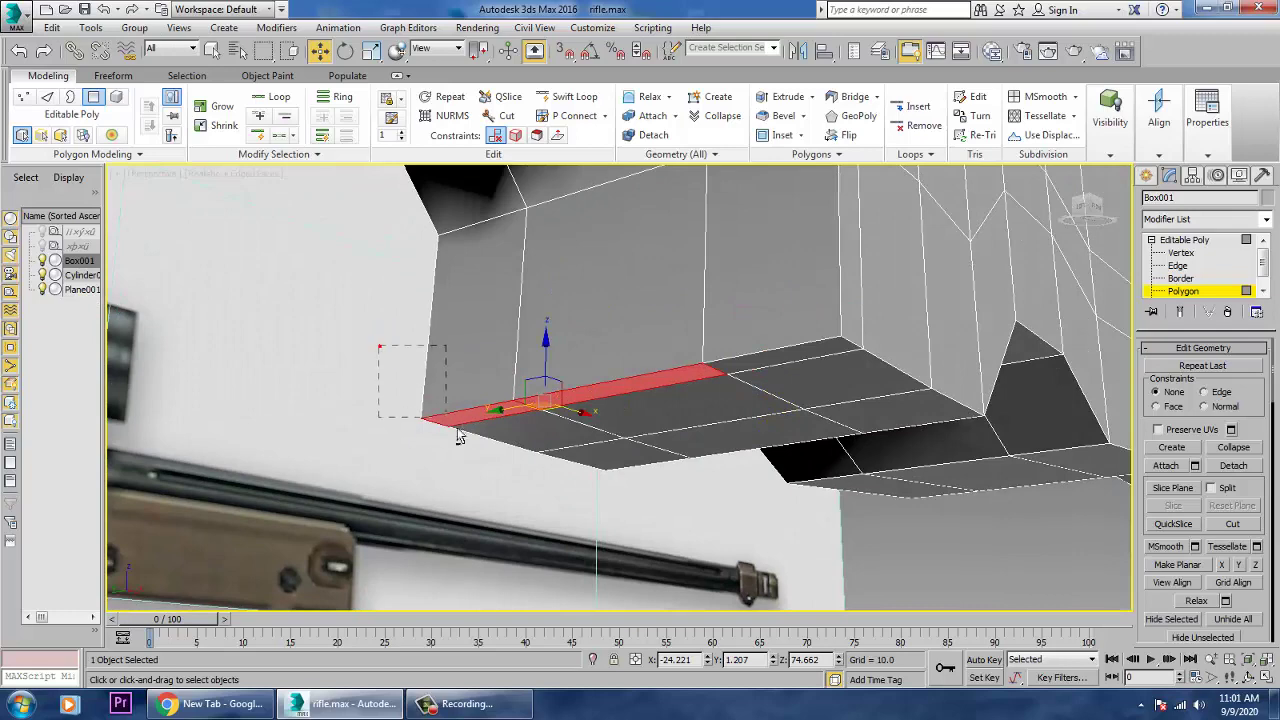
left_click_drag(458, 436, 477, 458, "alt")
- Extrude the selected underside polygon downward by about 3.54 to start the trigger guard
key("alt+w")
middle_click(966, 337)
key("alt+w")
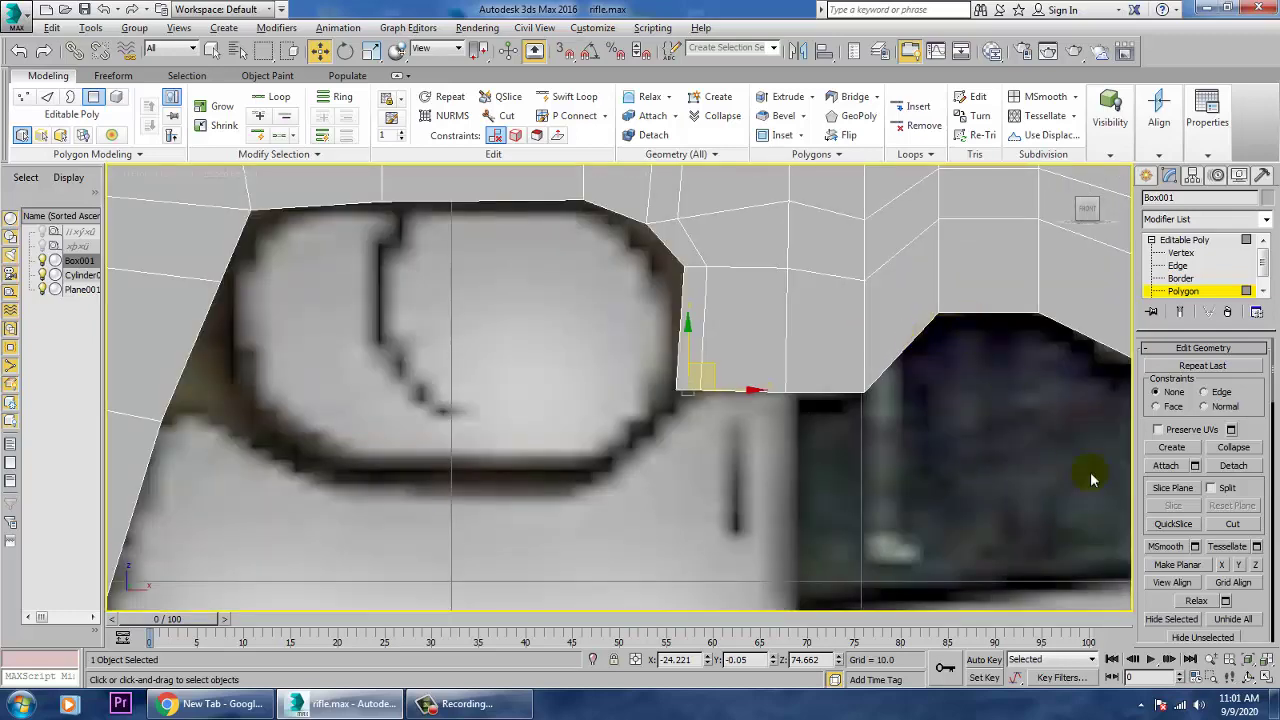
scroll(1143, 600, "up", 5)
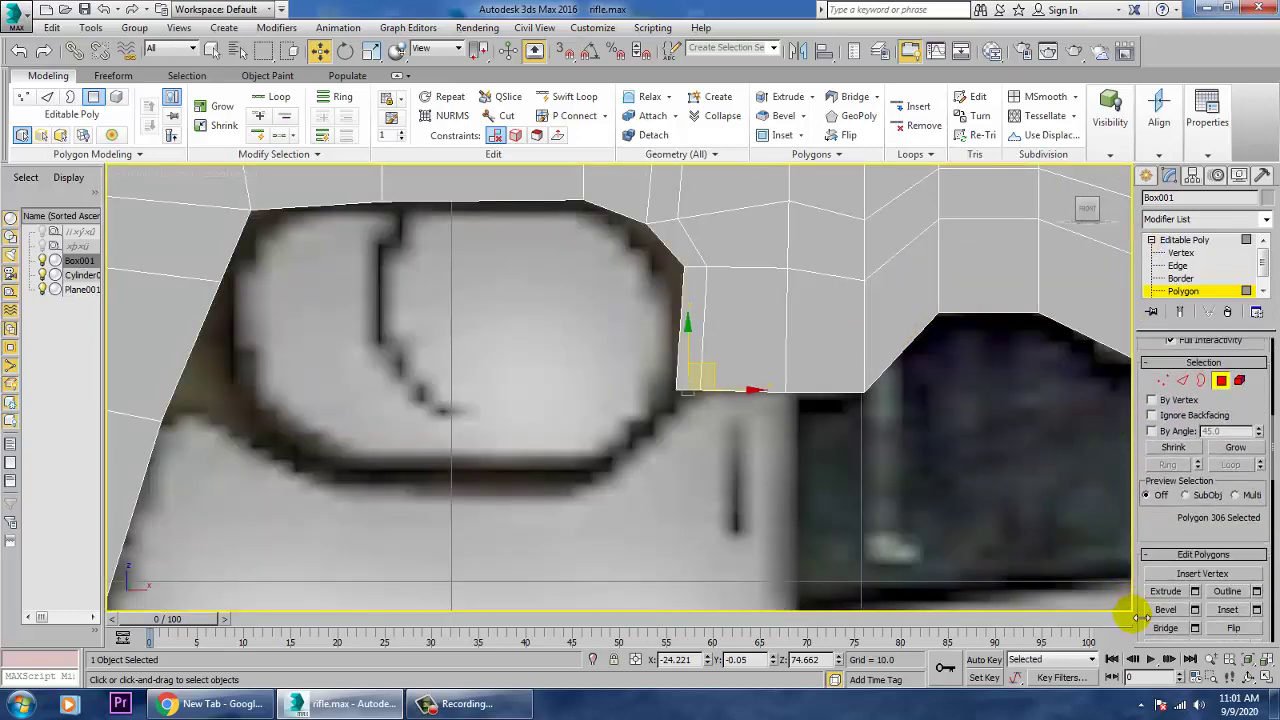
left_click(1194, 591)
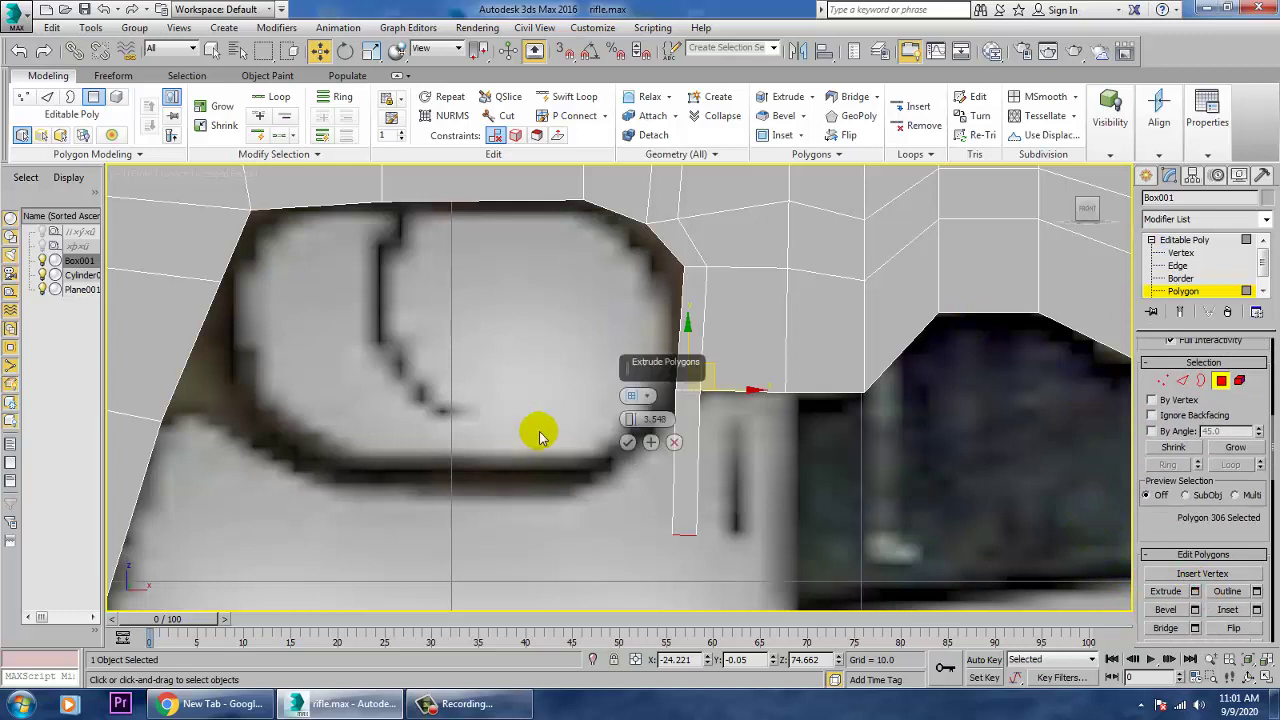
left_click(636, 440)
- Move and rotate the extruded end face so the first guard segment follows the reference's lower front curve
key("e")
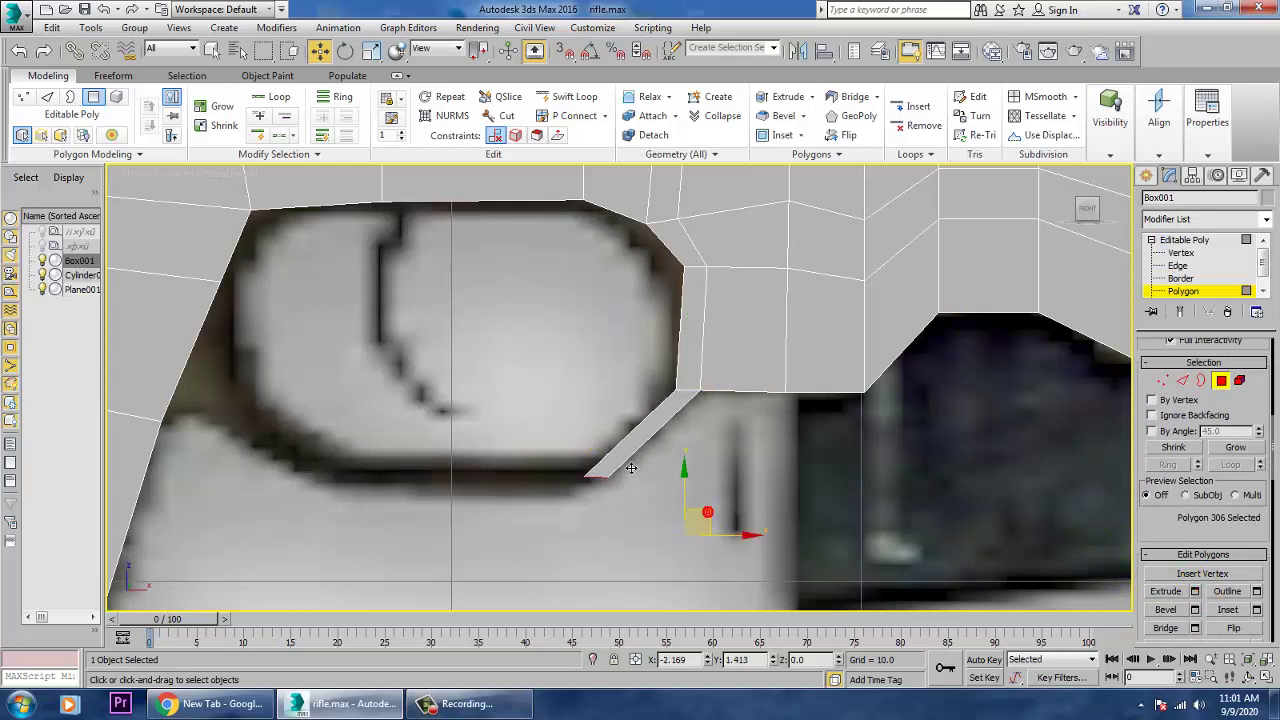
left_click_drag(705, 514, 667, 443)
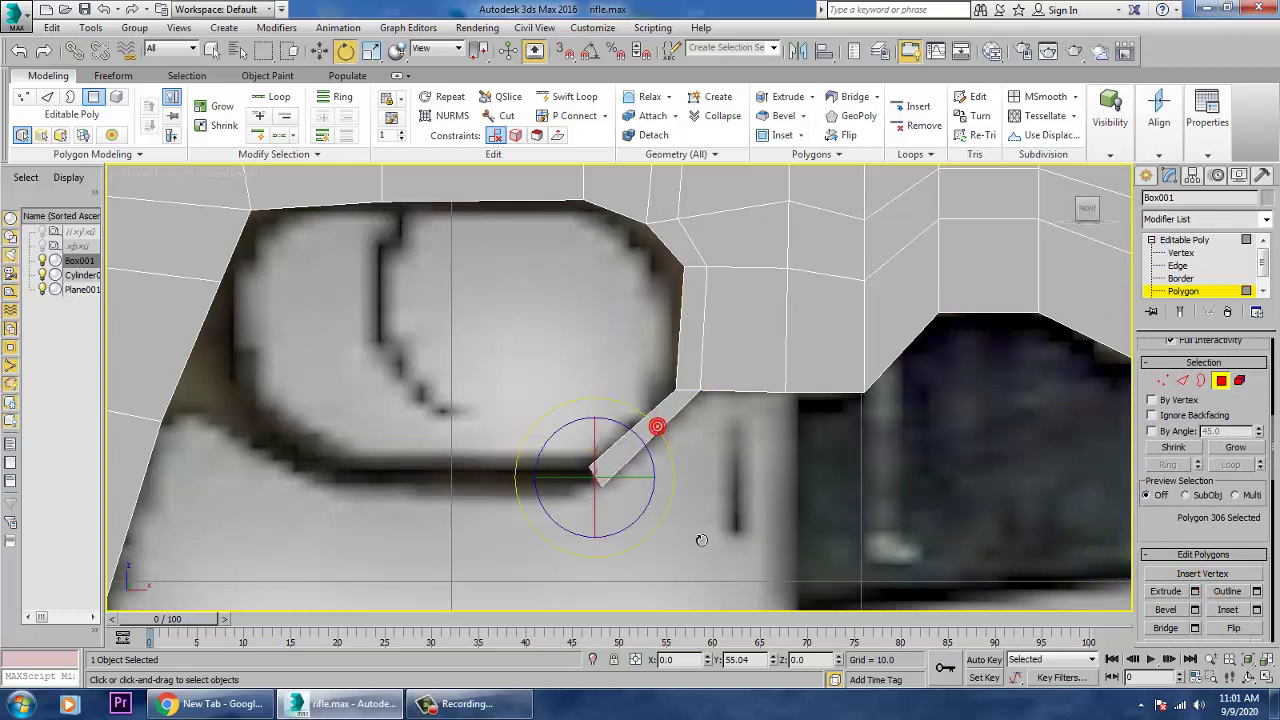
key("w")
left_click_drag(658, 443, 693, 419)
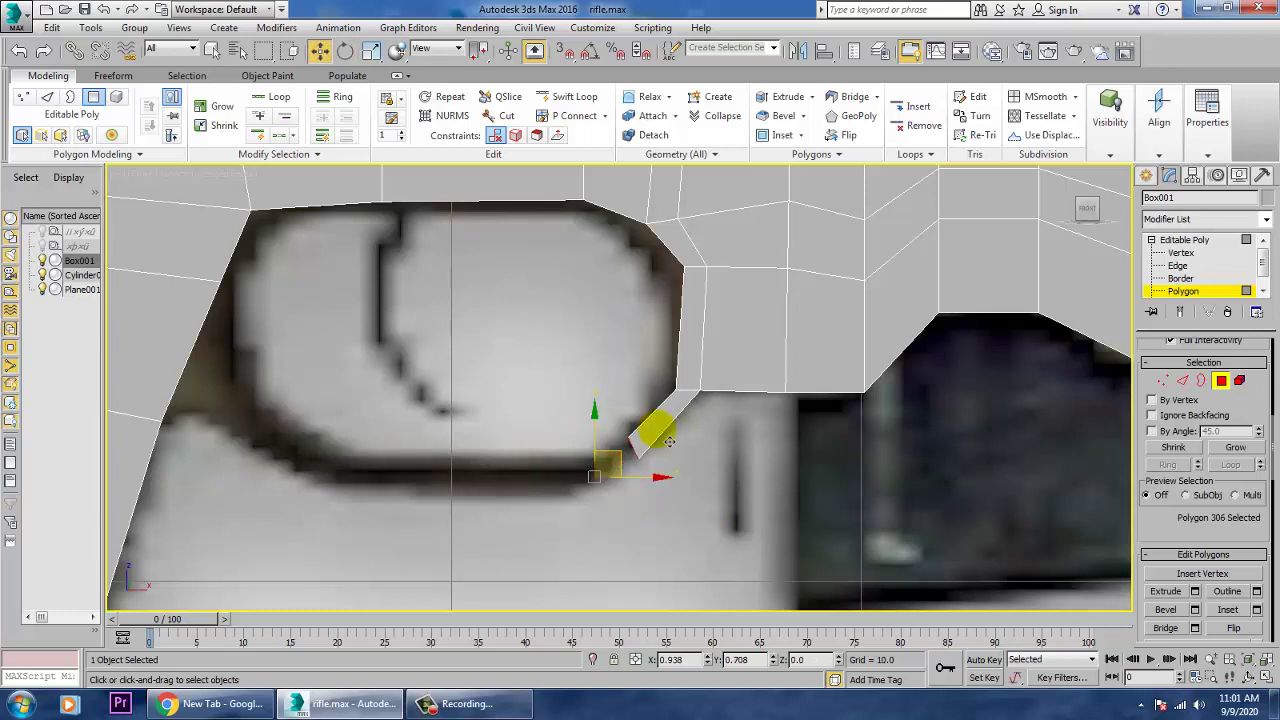
- Extrude the guard's end face by about 3.54 for a second segment
left_click(1195, 592)
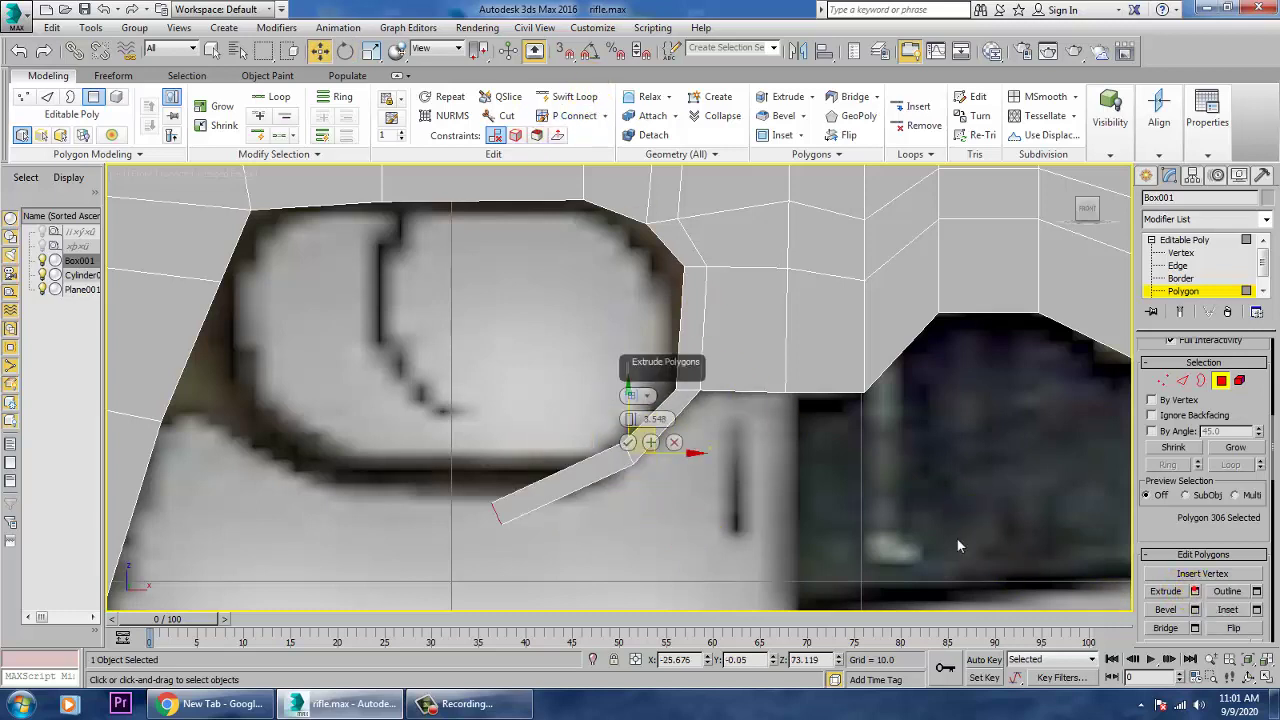
left_click(628, 441)
left_click_drag(578, 483, 577, 460)
key("ctrl+z")
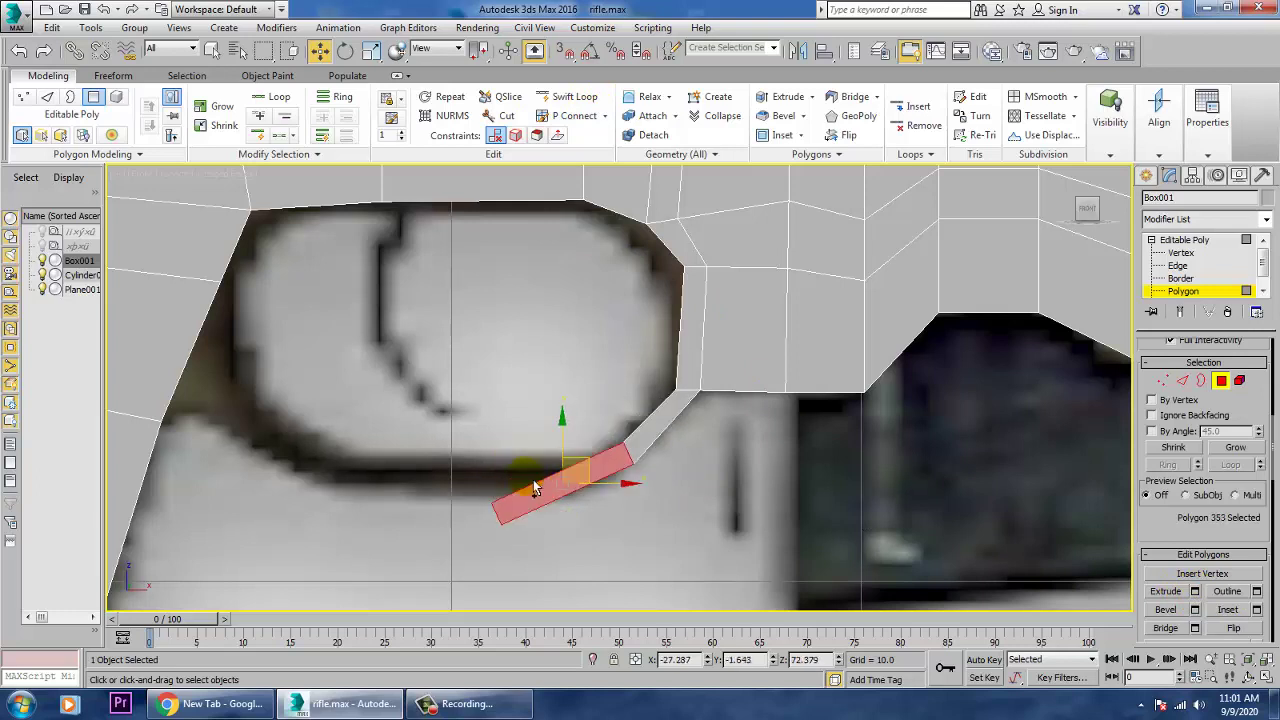
key("ctrl+z")
- Raise the second segment's end face onto the guard outline and rotate it upright
left_click_drag(531, 500, 532, 475)
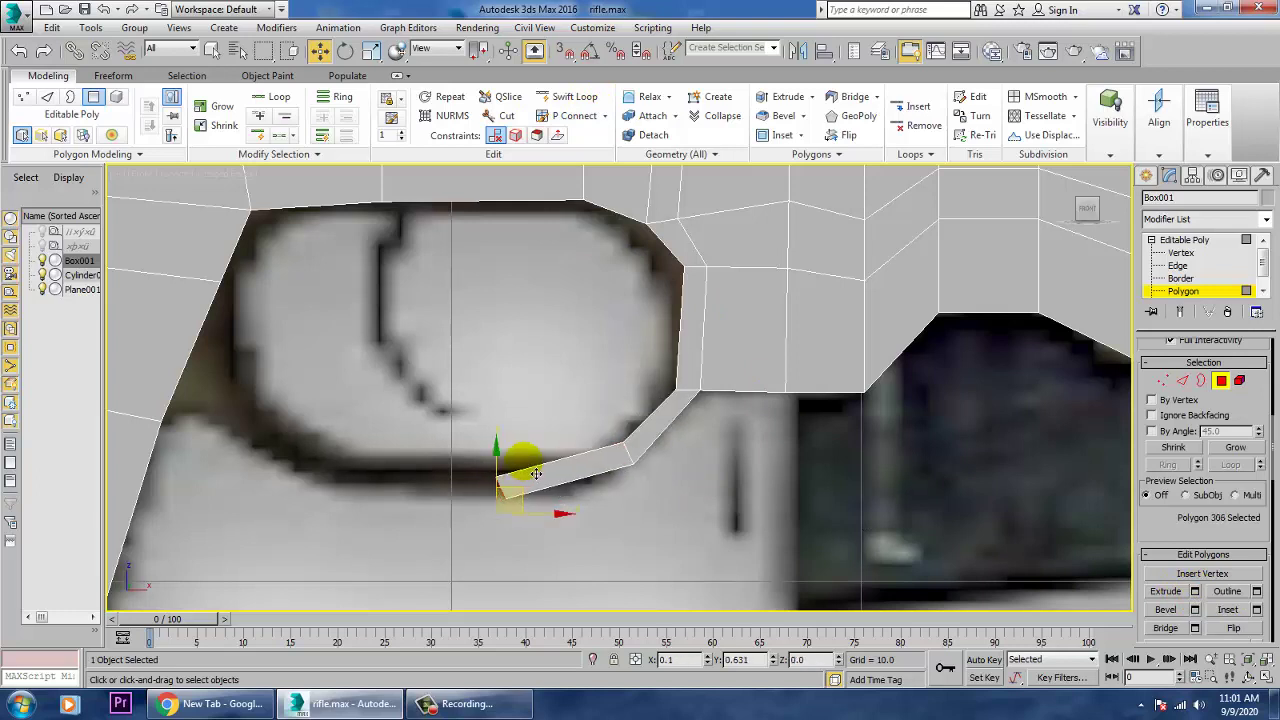
key("e")
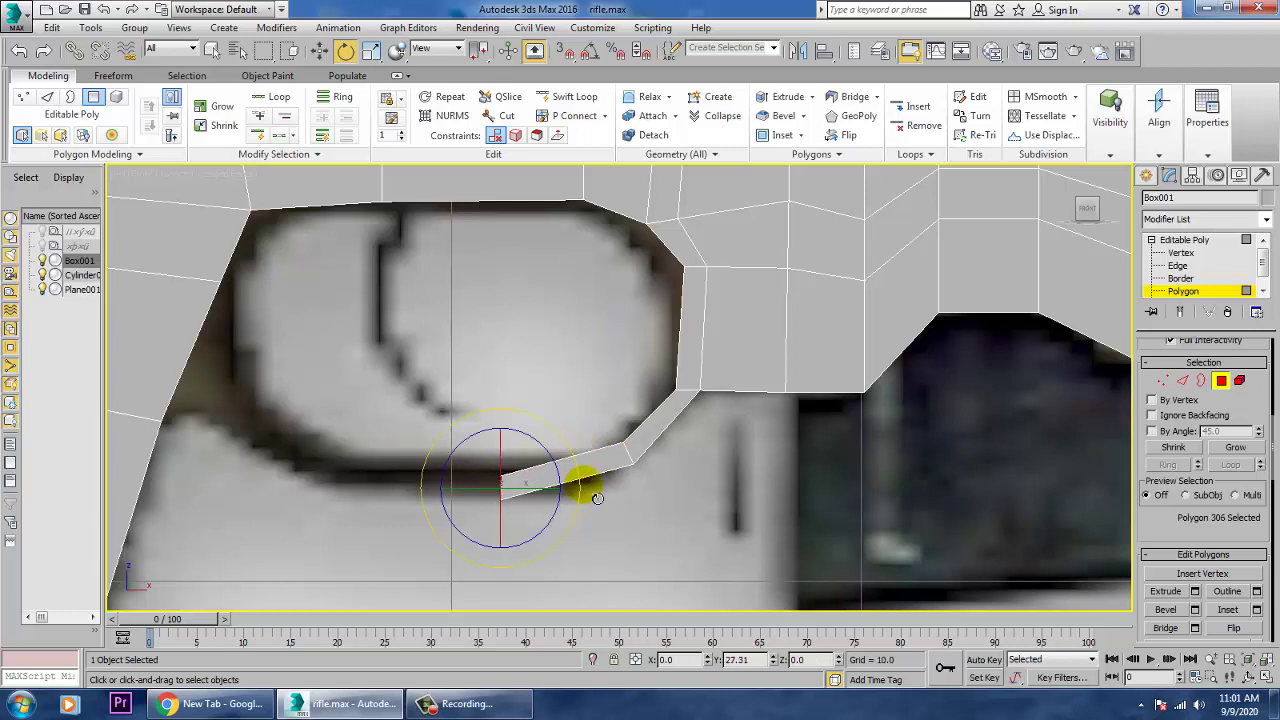
key("w")
left_click(500, 443)
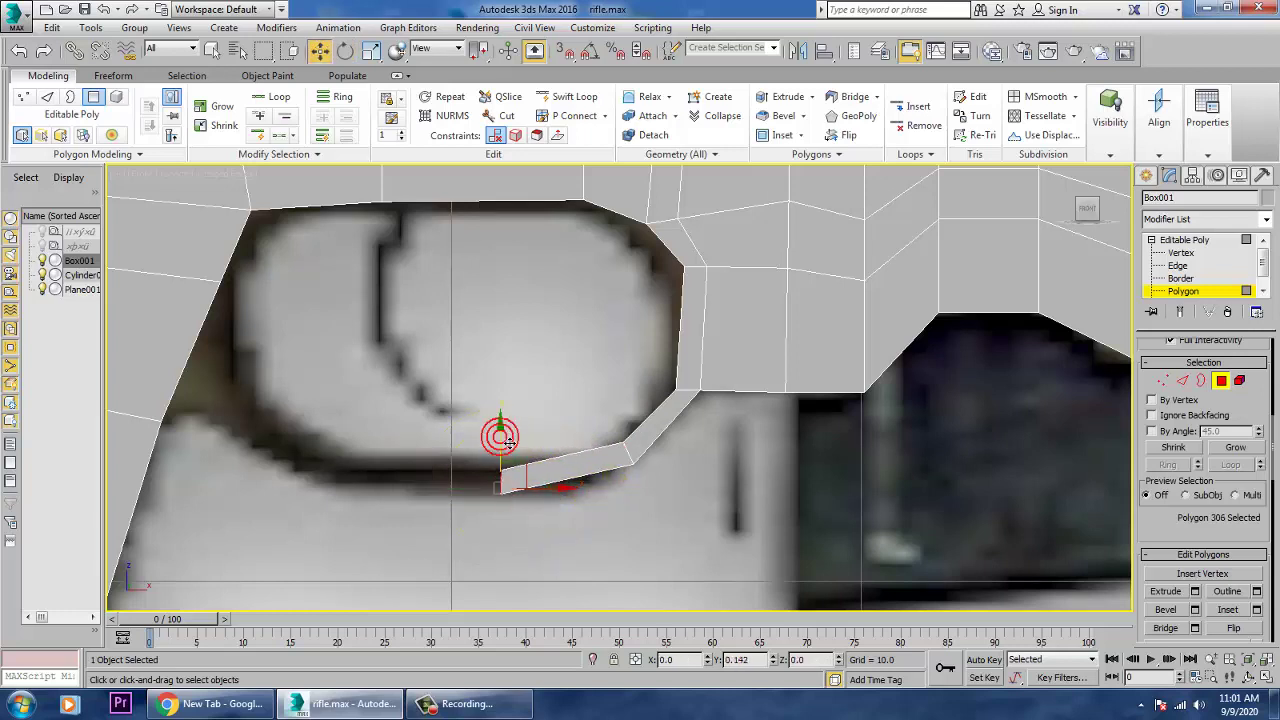
- Extrude the guard's end face two more times toward the grip, by about 3.54 each
middle_click_drag(682, 443, 807, 447)
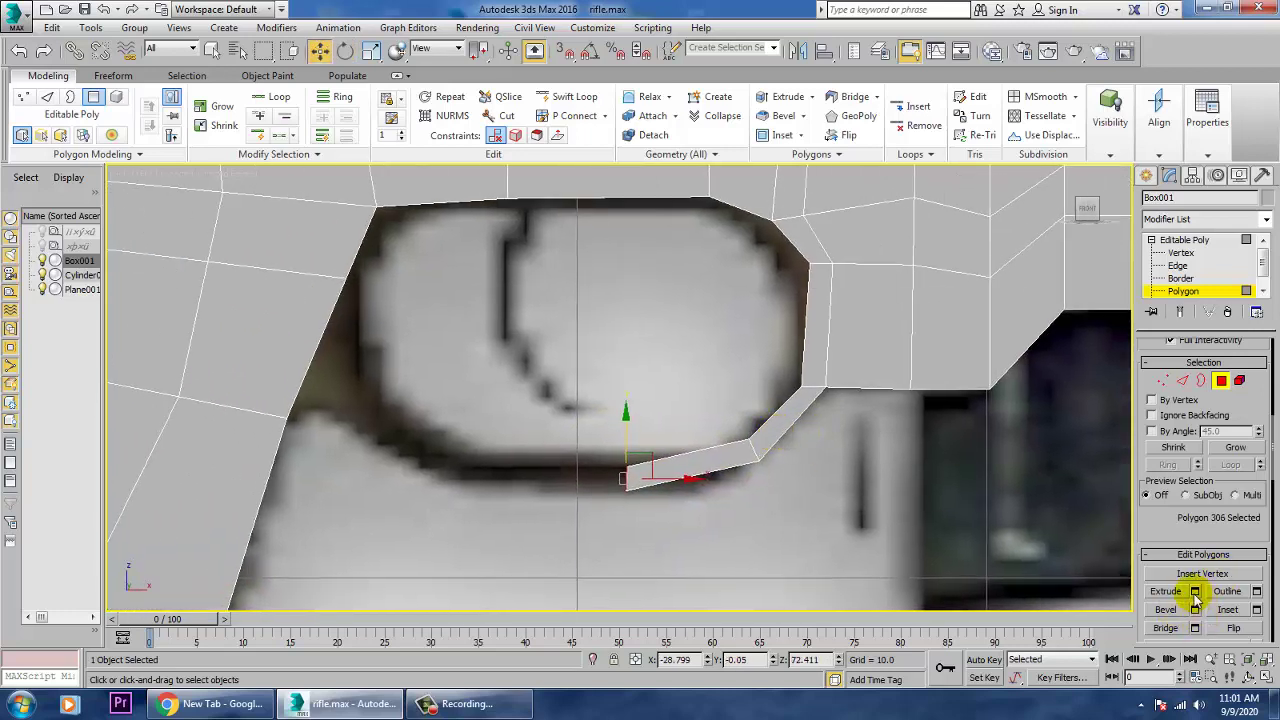
left_click(1194, 591)
left_click(627, 441)
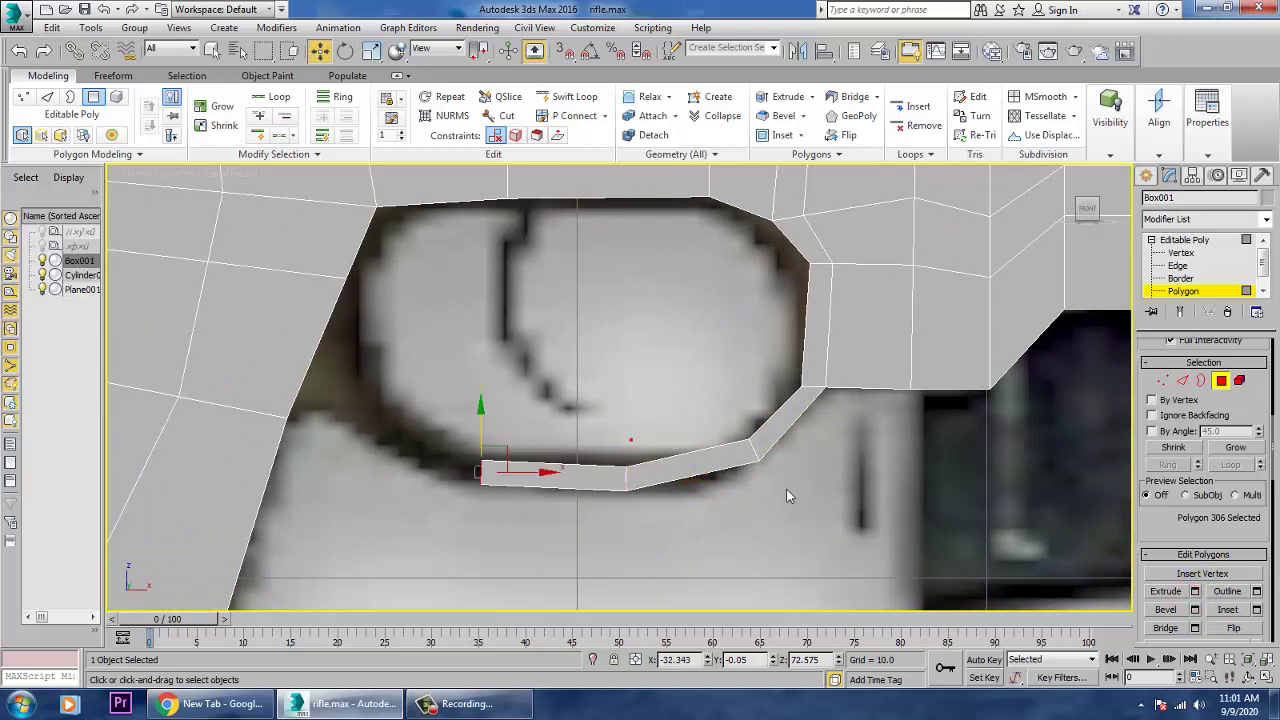
left_click(1194, 591)
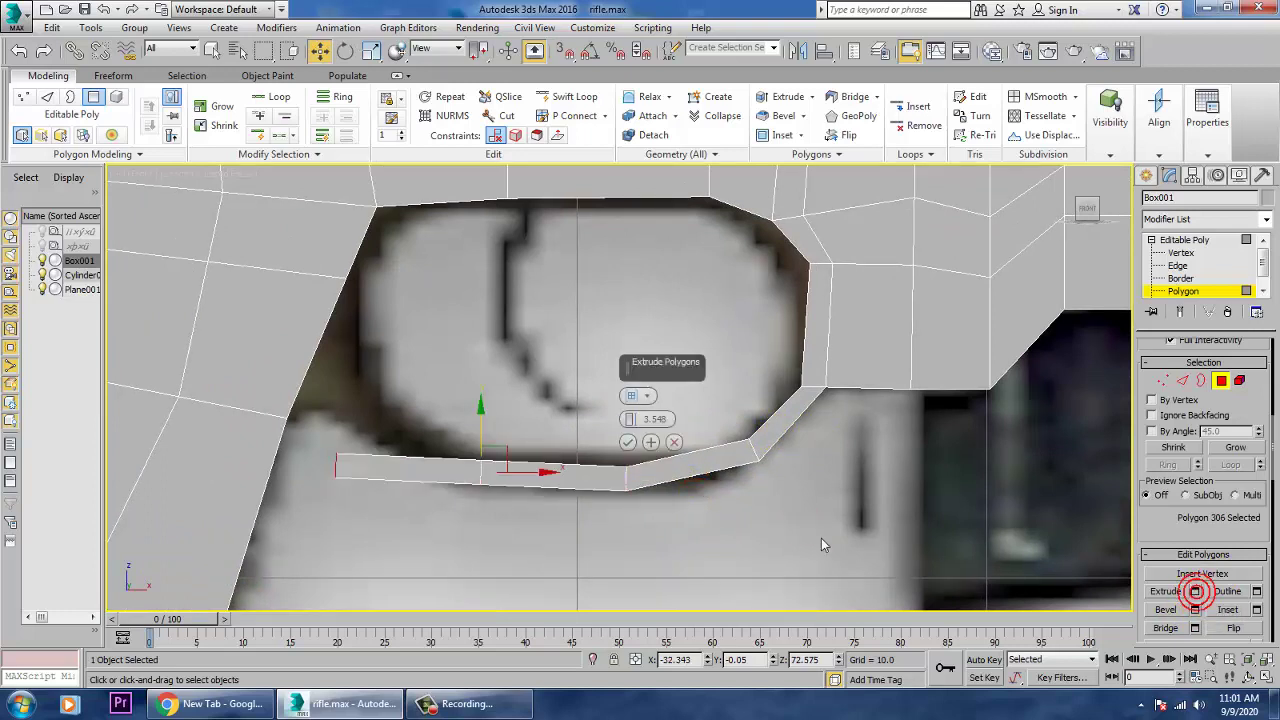
left_click(631, 445)
- Move and rotate the last end face upward so the guard curves up to the grip
left_click_drag(368, 465, 389, 393)
key("e")
key("w")
- Delete the middle polygon on the grip's front face just above the trigger guard's end
key("alt+w")
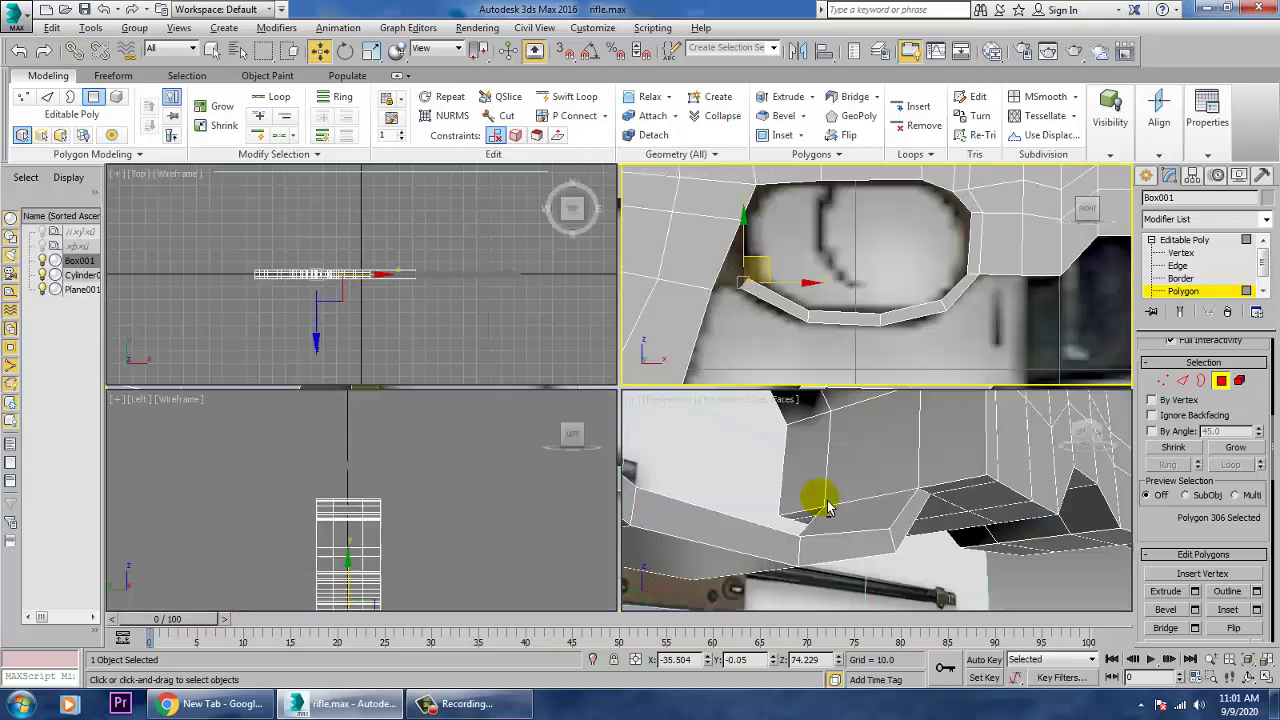
middle_click_drag(829, 510, 932, 532)
key("alt+w")
scroll(827, 525, "up", 3)
scroll(827, 525, "down", 4)
mouse_move(708, 470)
middle_mouse_down()
mouse_move(785, 476)
mouse_move(657, 484)
mouse_move(678, 489)
mouse_move(700, 460)
middle_mouse_up()
scroll(695, 475, "up", 3)
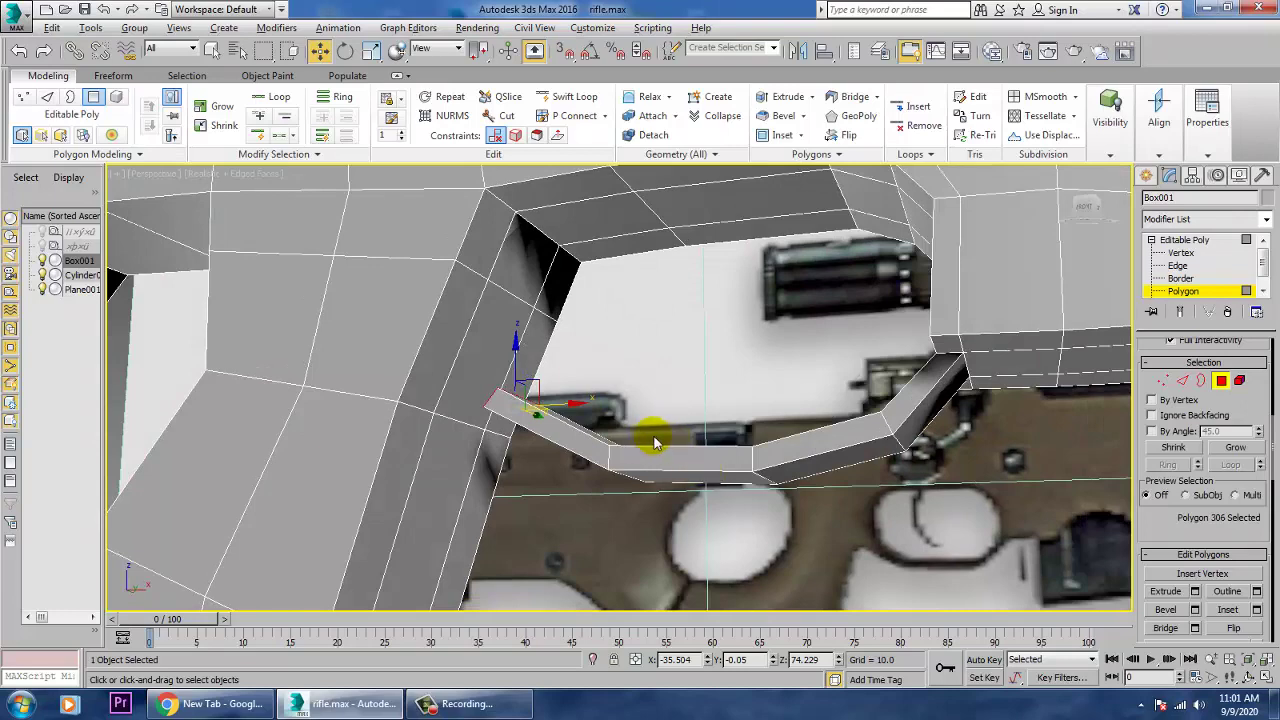
key("alt+w")
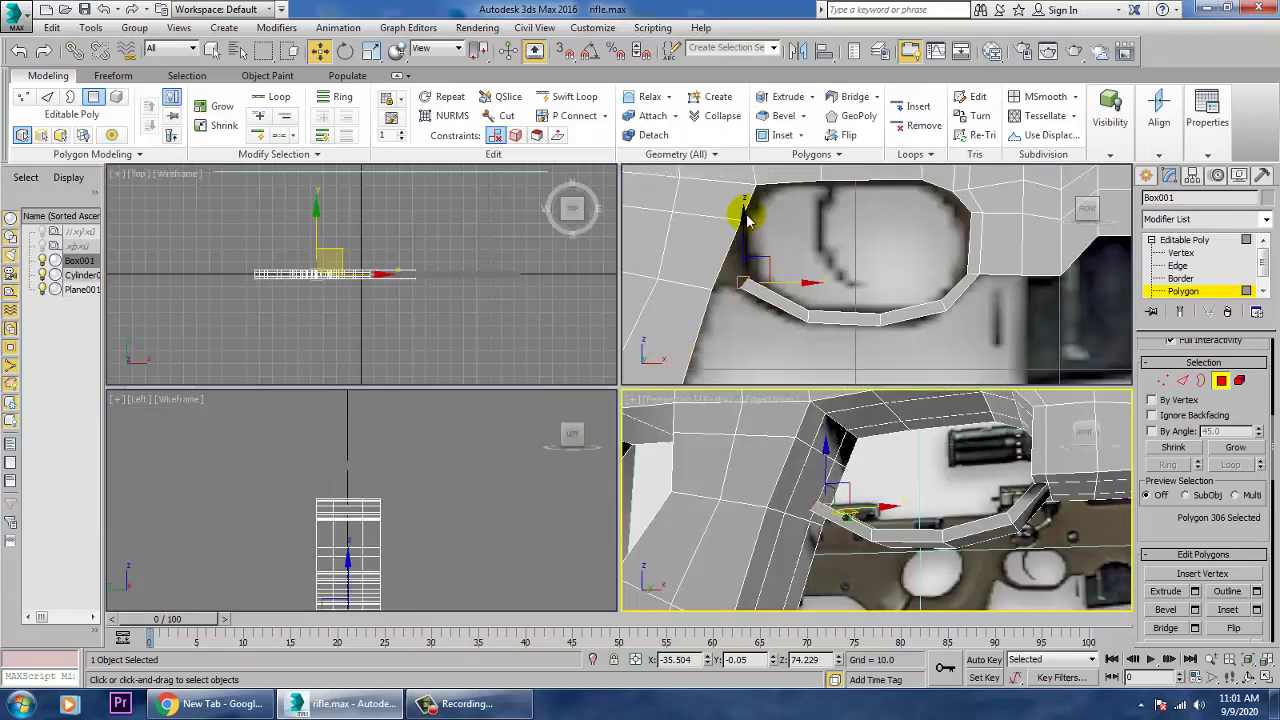
key("alt+w")
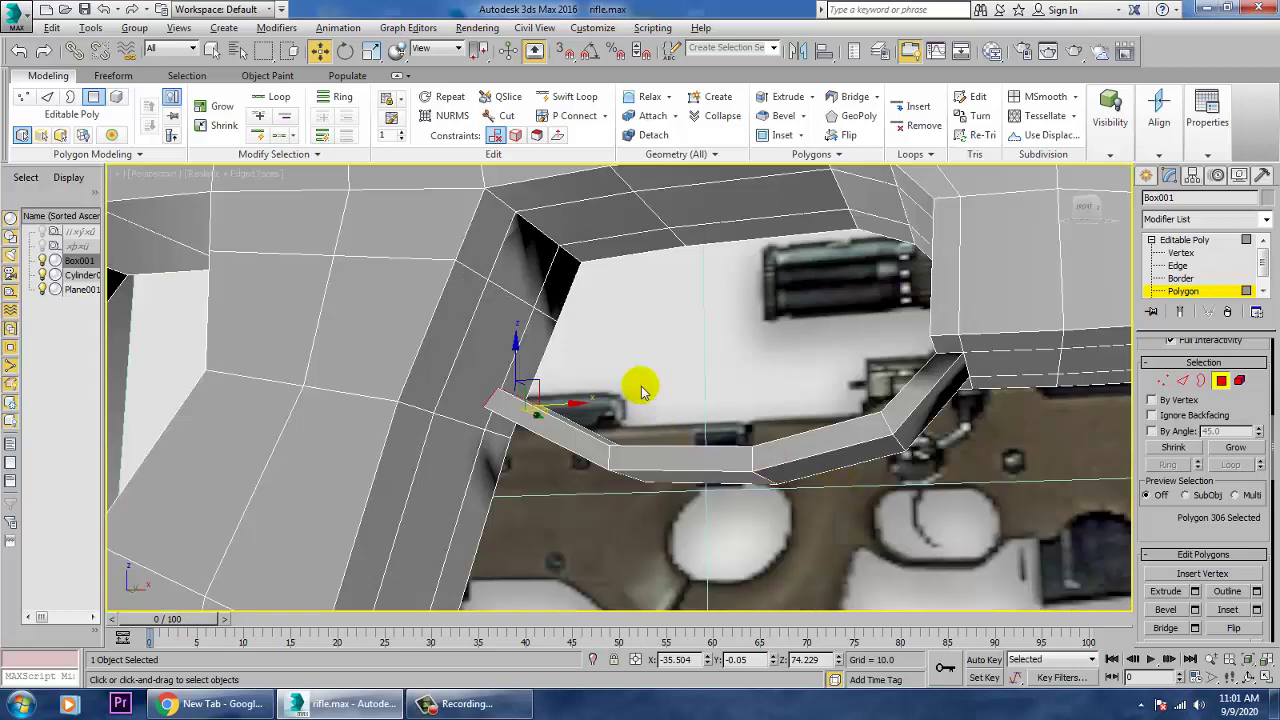
middle_click_drag(641, 390, 621, 407, "alt")
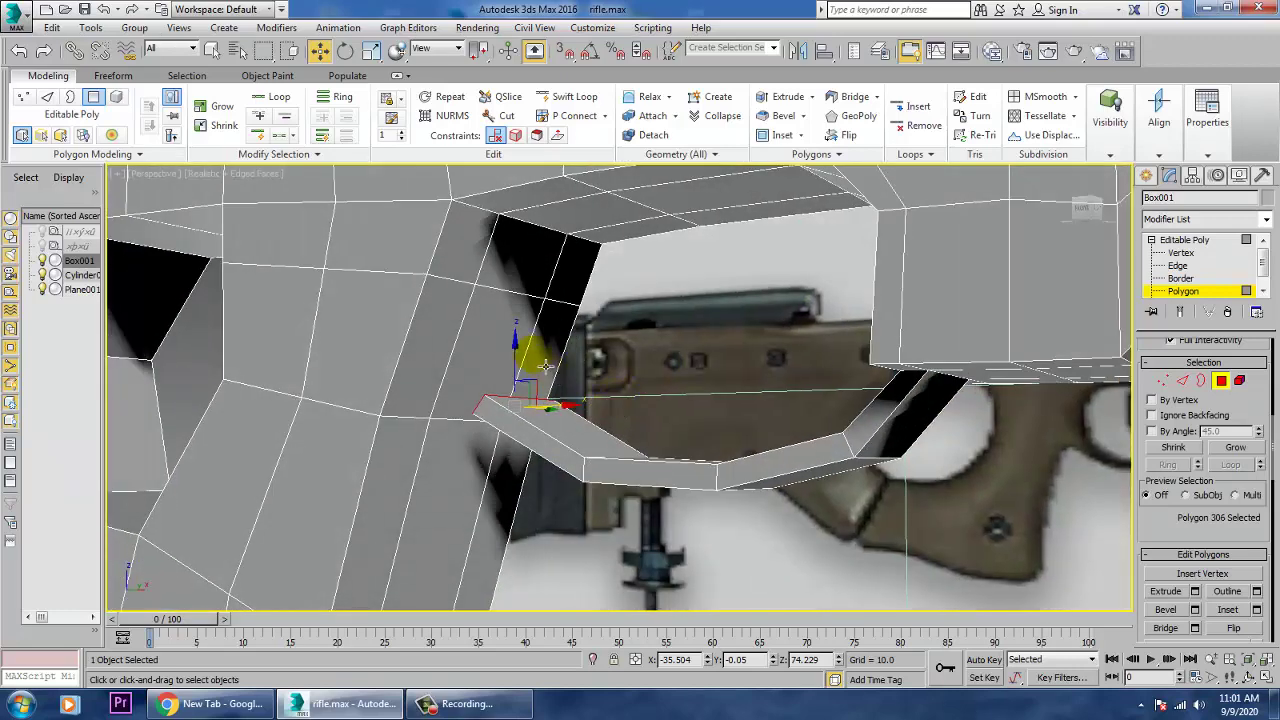
left_click(484, 334)
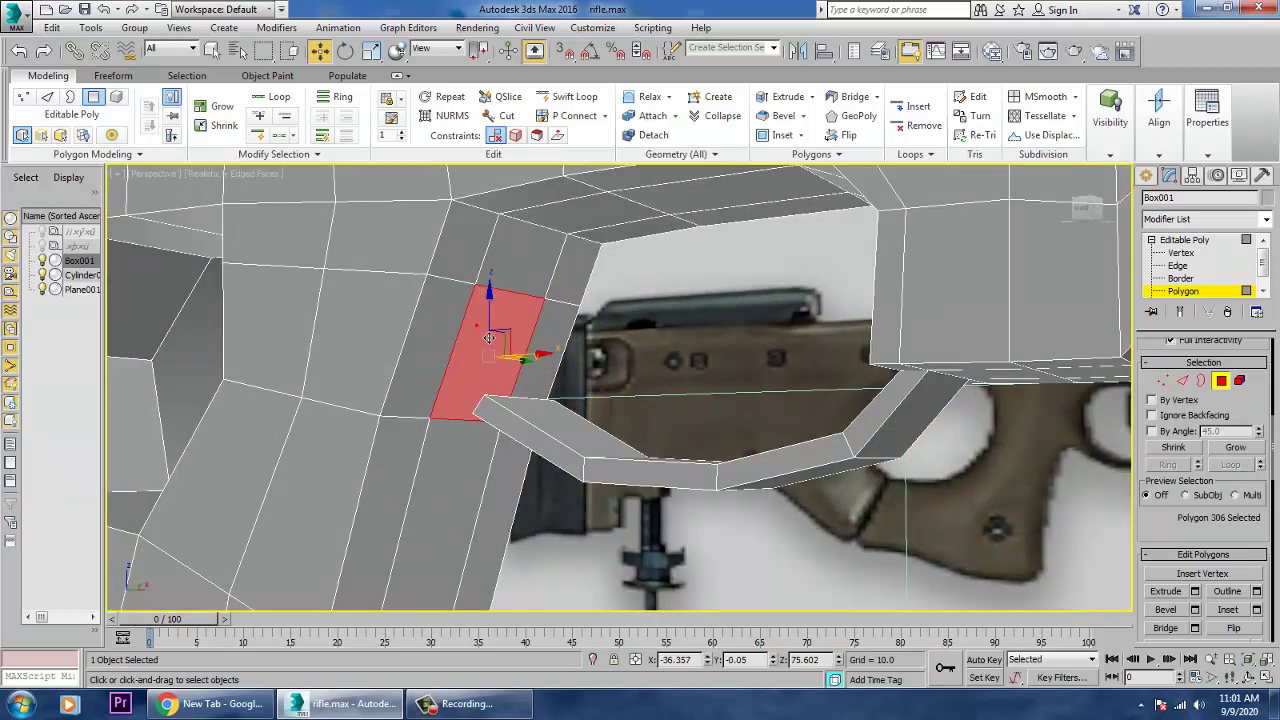
key("Delete")
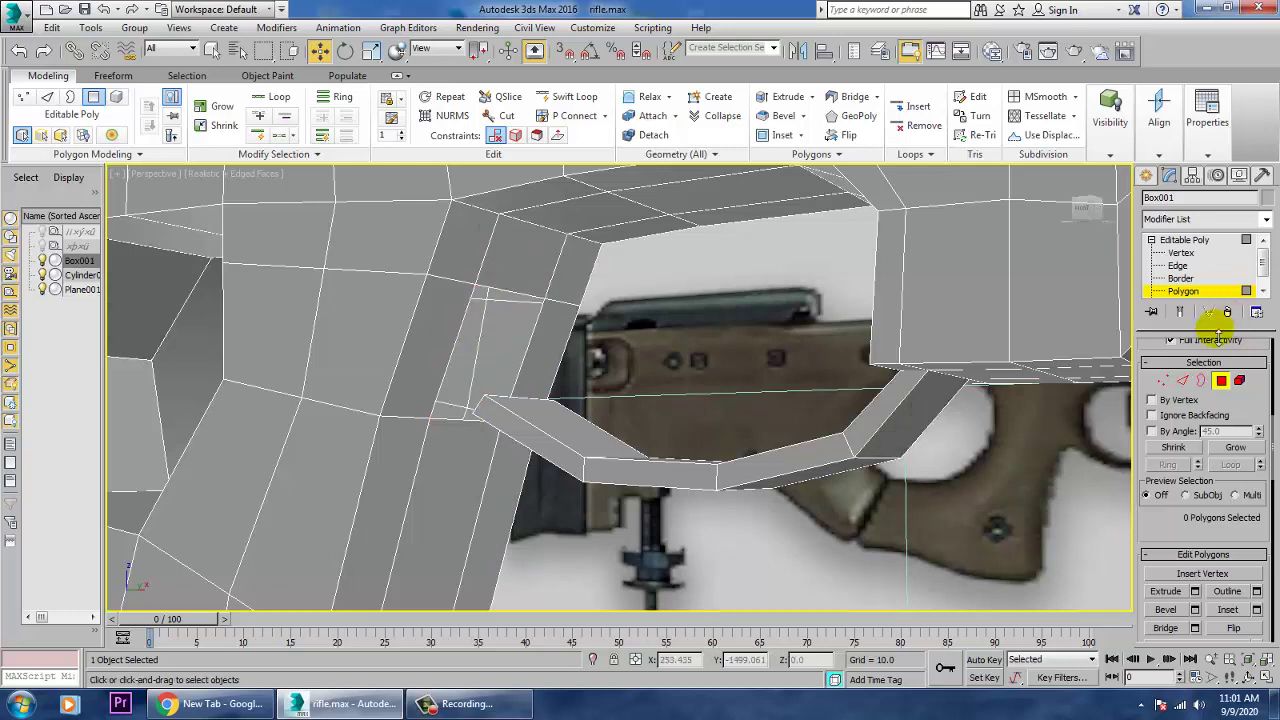
- Target Weld the guard end's near upper vertex to the matching upper corner vertex of the grip opening
left_click(1163, 382)
left_click(485, 398)
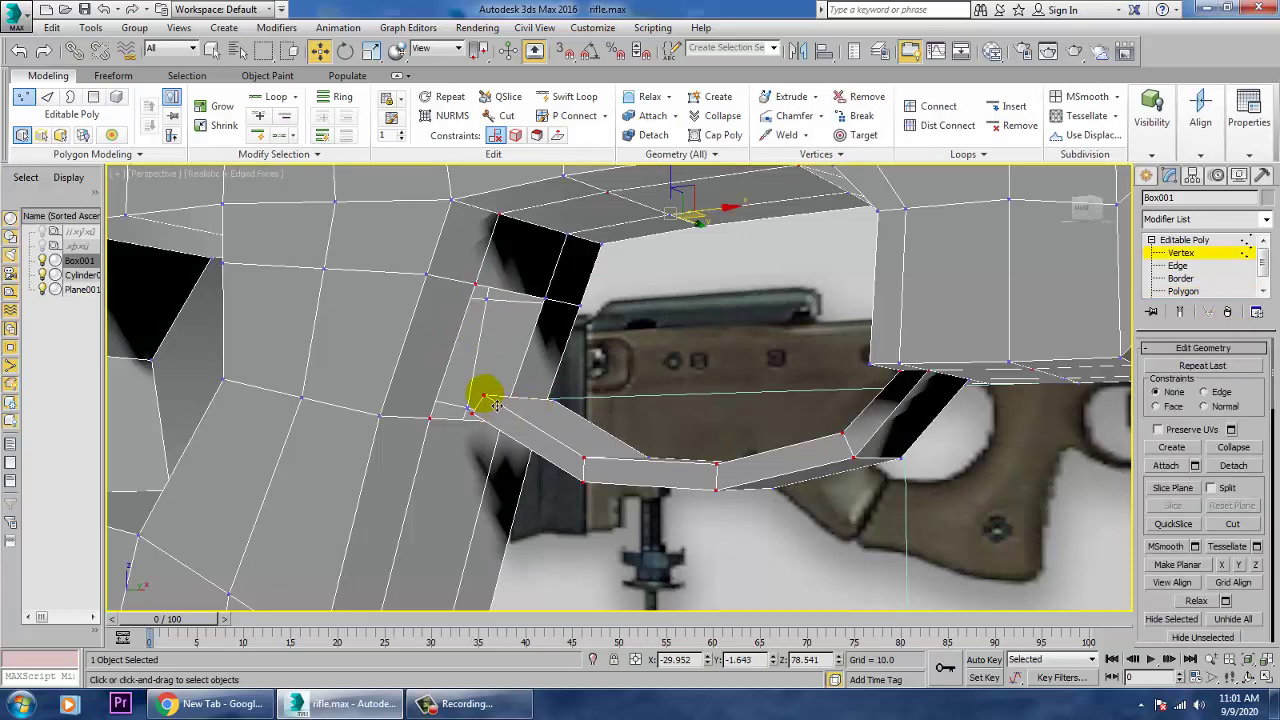
right_click(496, 406)
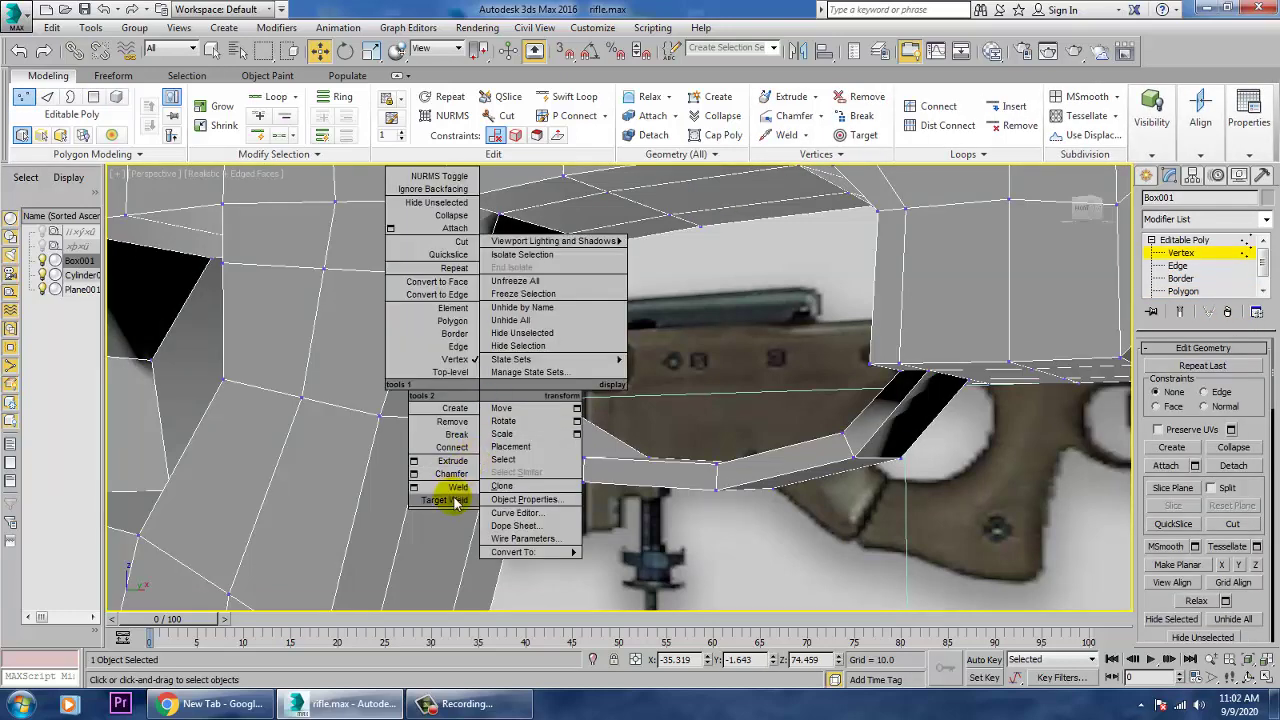
left_click(455, 498)
left_click(488, 399)
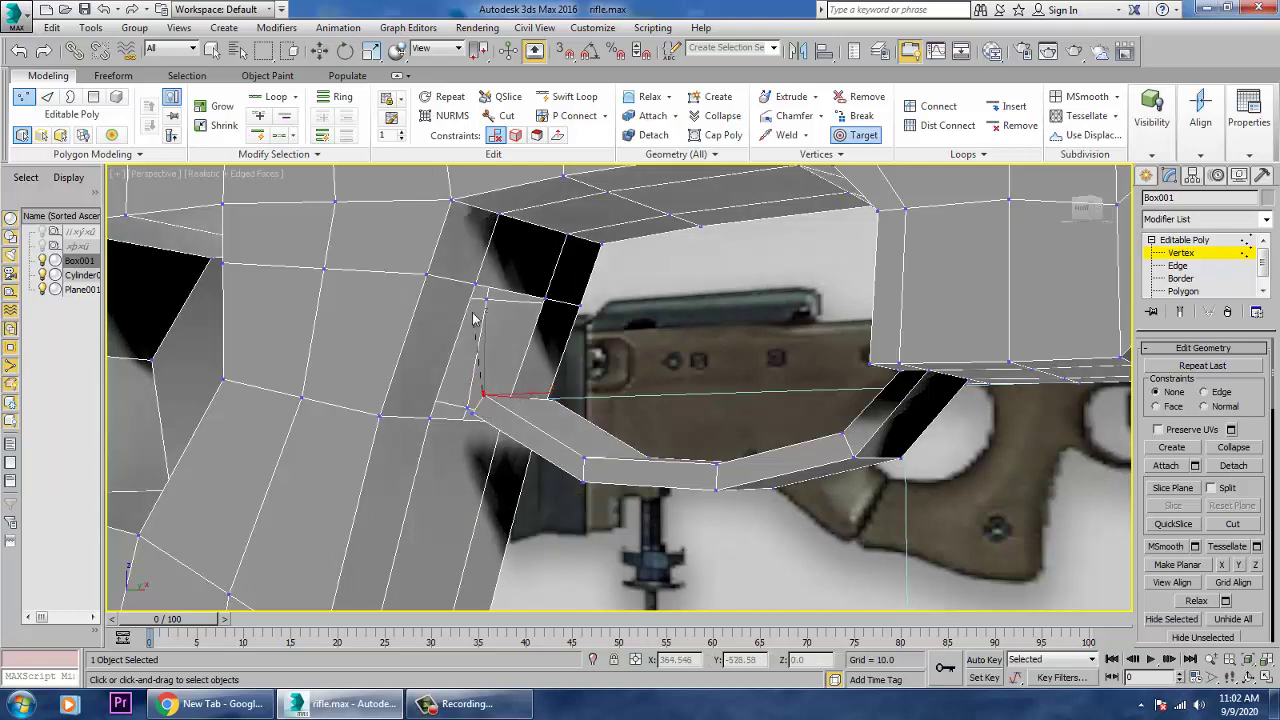
left_click(483, 294)
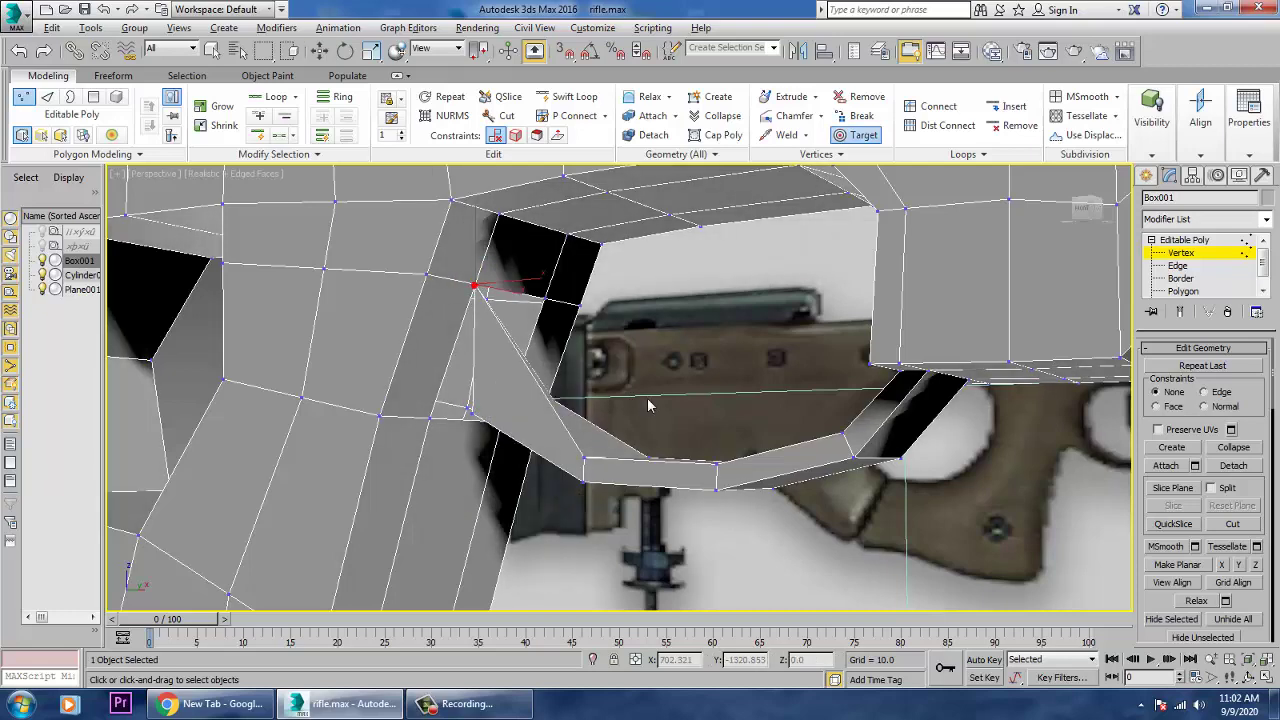
middle_click_drag(648, 405, 615, 410, "alt")
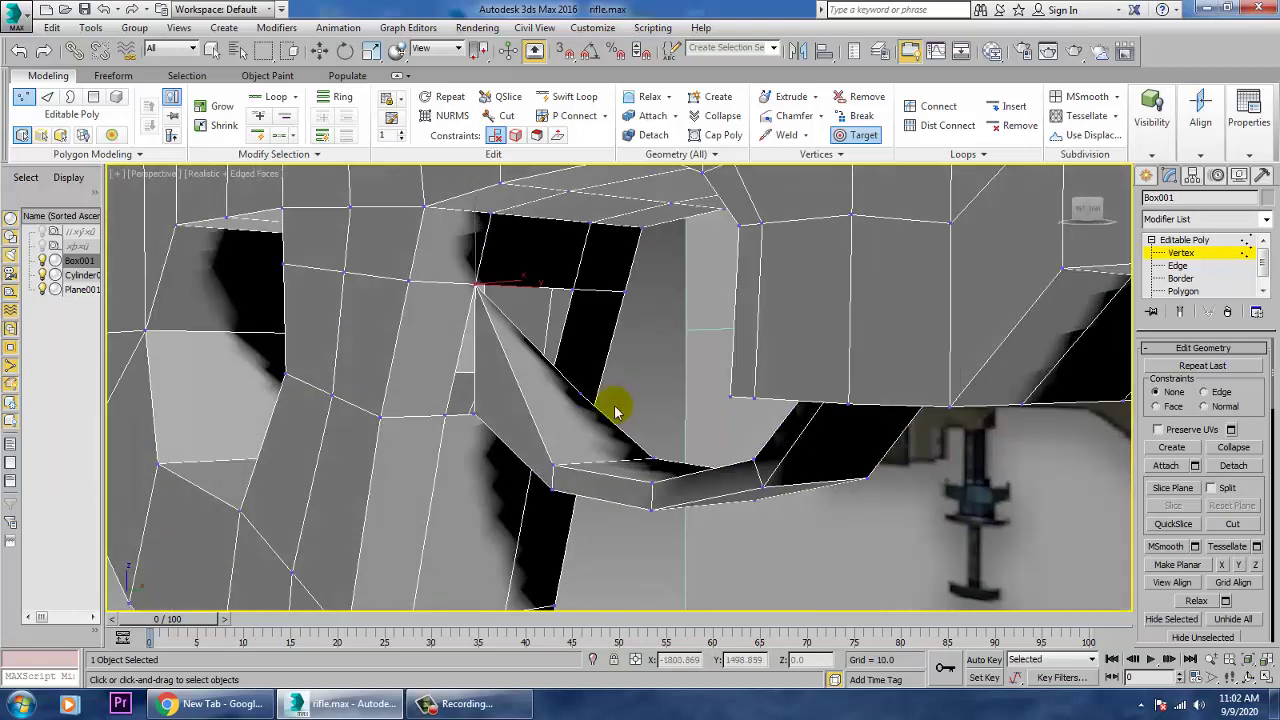
- Target Weld the remaining vertices of the trigger guard's end to the matching corners of the grip opening
left_click(581, 302)
middle_click_drag(580, 303, 650, 295, "alt")
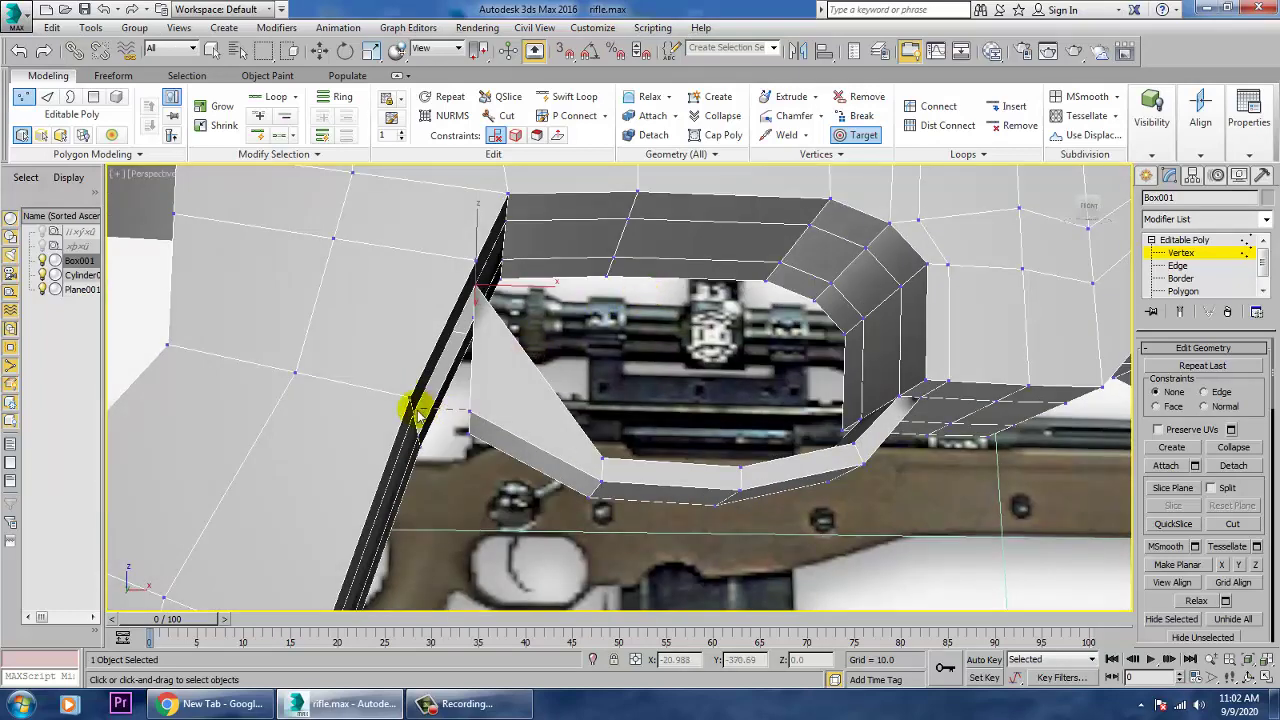
left_click(419, 415)
mouse_move(503, 436)
middle_mouse_down("alt")
mouse_move(451, 366)
mouse_move(508, 455)
middle_mouse_up("alt")
left_click(521, 453)
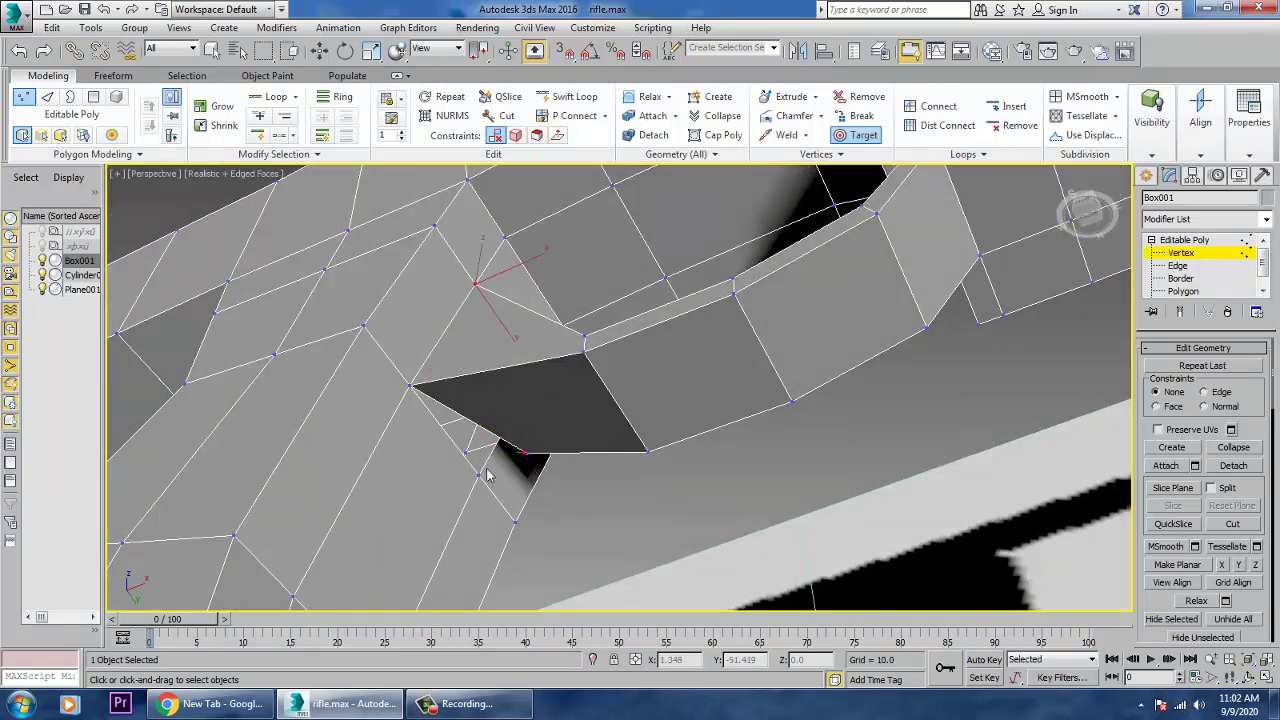
left_click(476, 476)
- Add a Swift Loop across the wide trigger guard segment next to the grip, working in the Front view
scroll(594, 404, "down", 5)
middle_click_drag(594, 404, 640, 449, "alt")
key("alt+w")
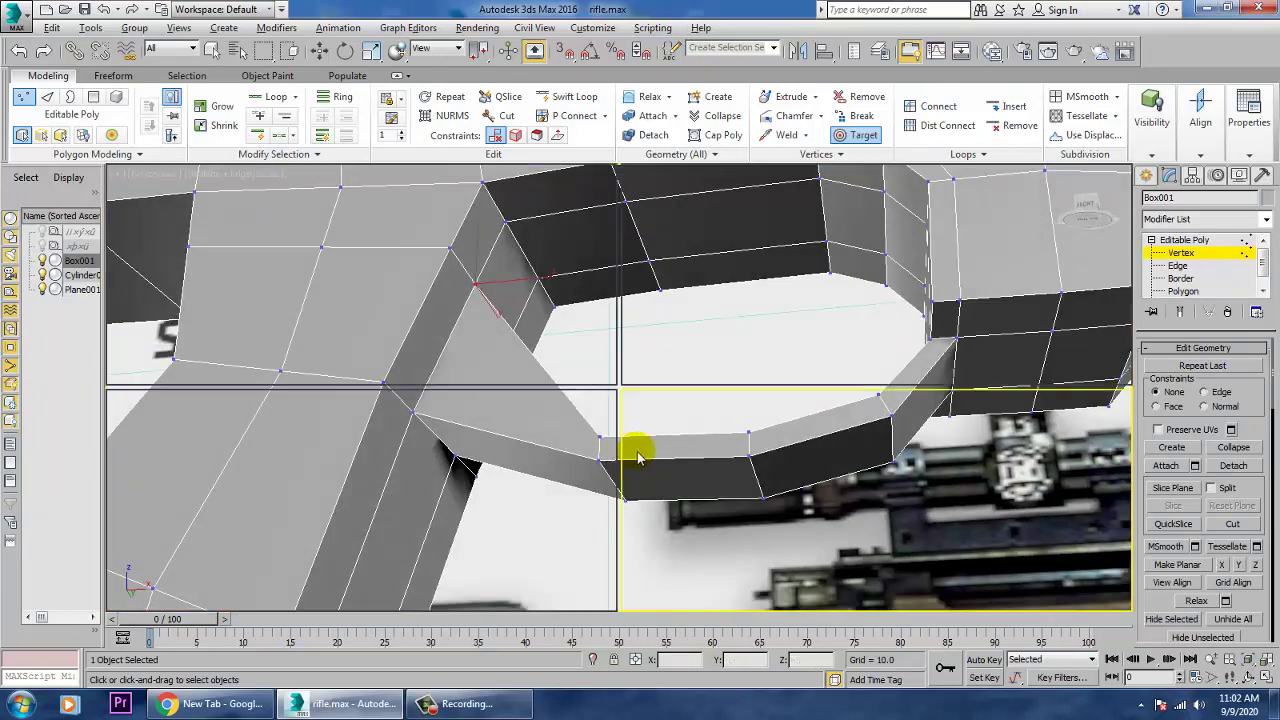
middle_click(908, 291)
key("alt+w")
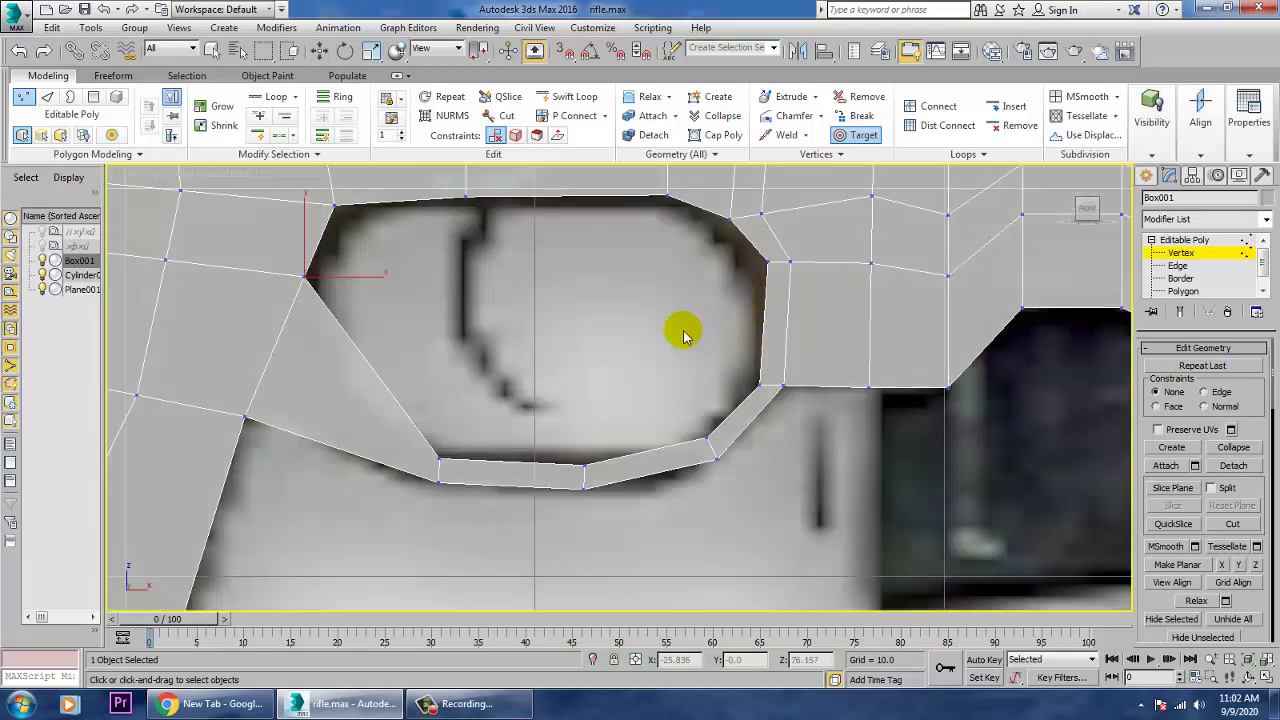
scroll(640, 360, "up", 4)
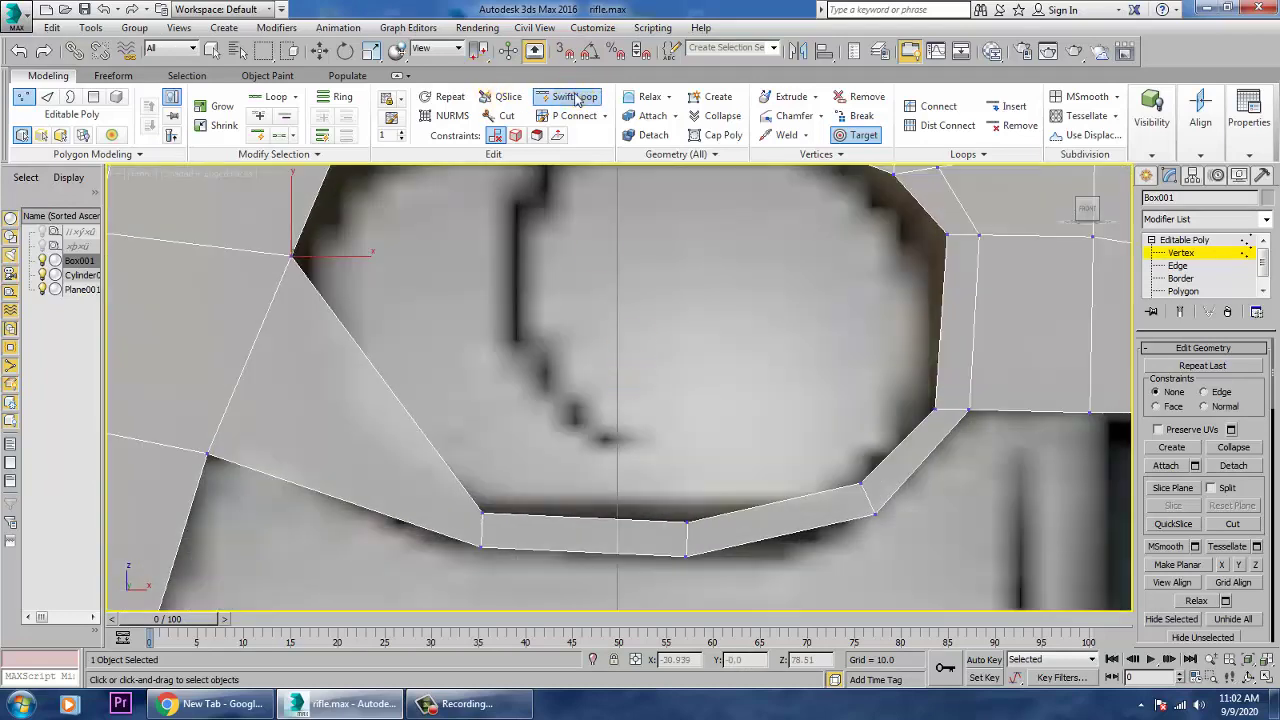
left_click(570, 96)
left_click(306, 373)
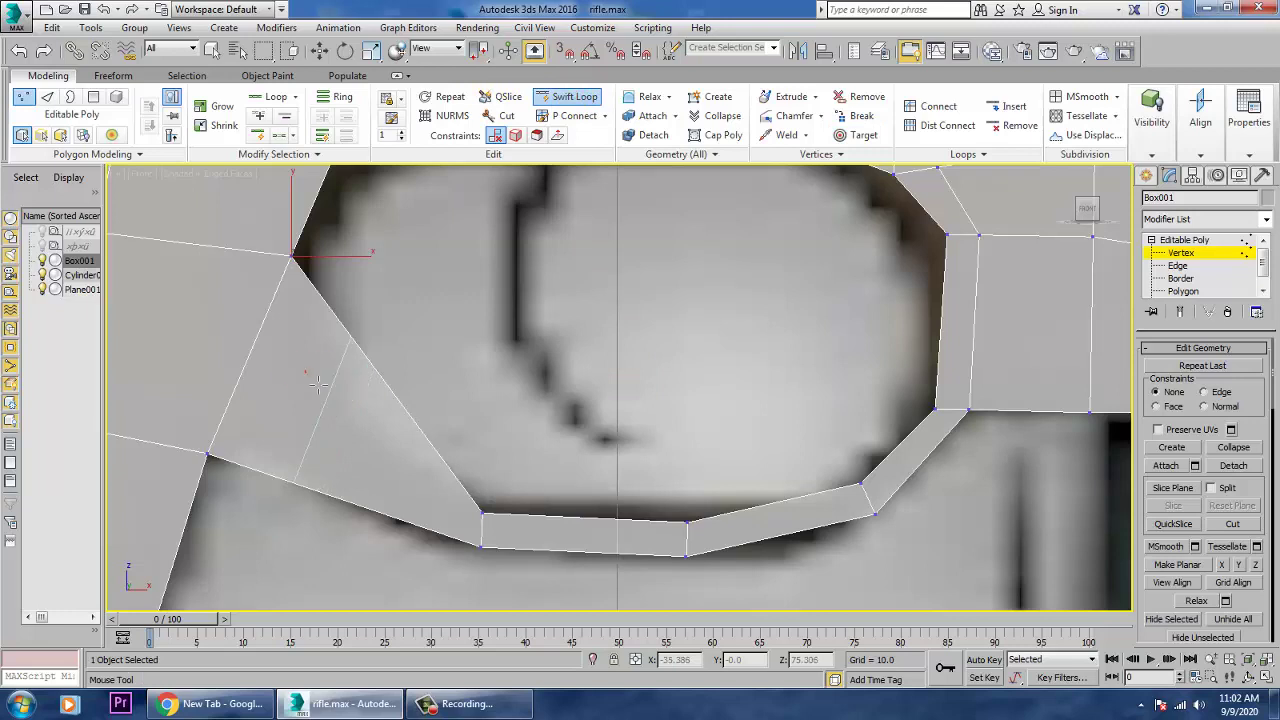
- Move the new loop's upper vertices down so the guard's inner curve follows the reference image
key("w")
key("1")
key("1")
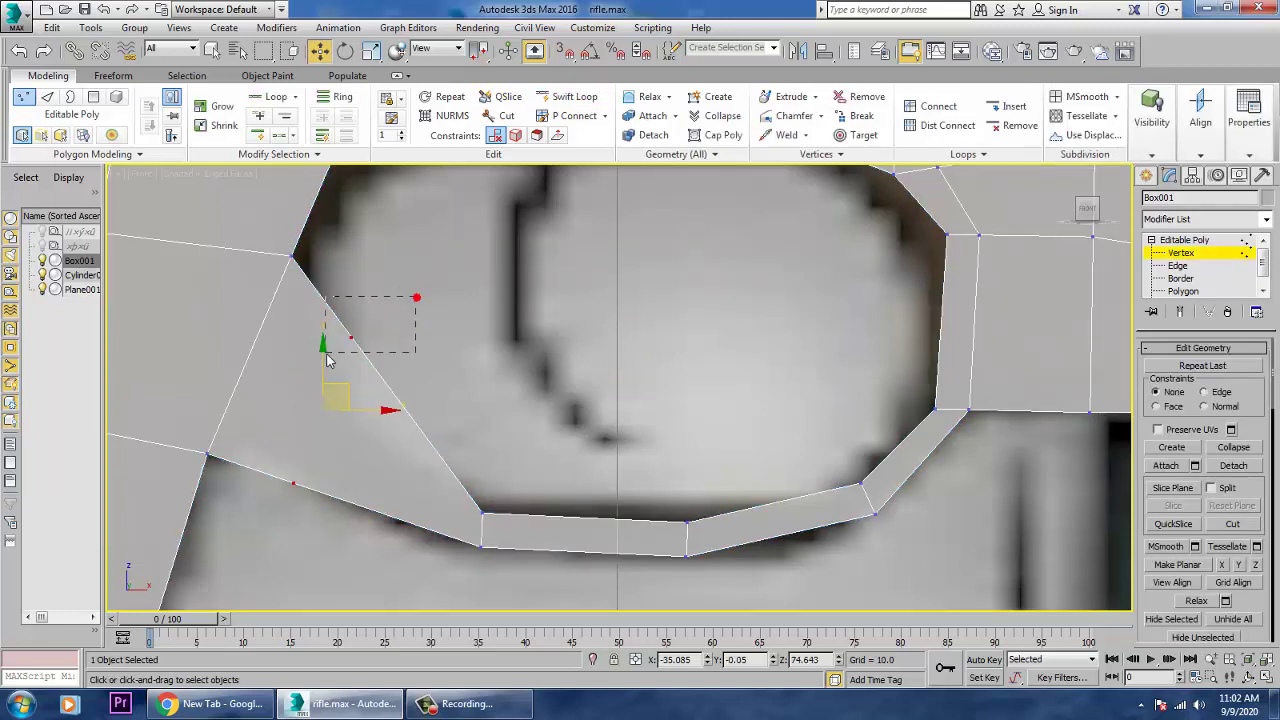
left_click_drag(328, 358, 357, 407)
scroll(528, 415, "down", 5)
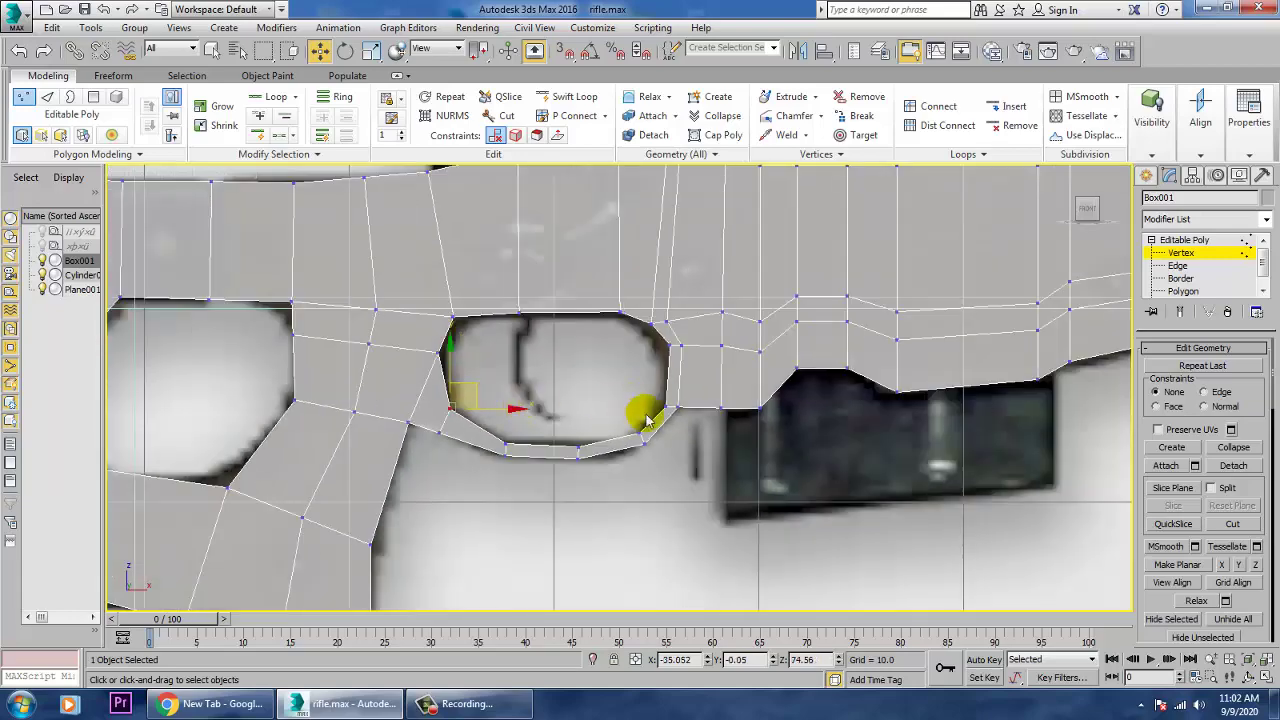
- Examine the joined trigger guard and the whole rifle body against the reference in the Perspective view
key("alt+w")
right_click(885, 460)
key("alt+w")
scroll(884, 455, "down", 4)
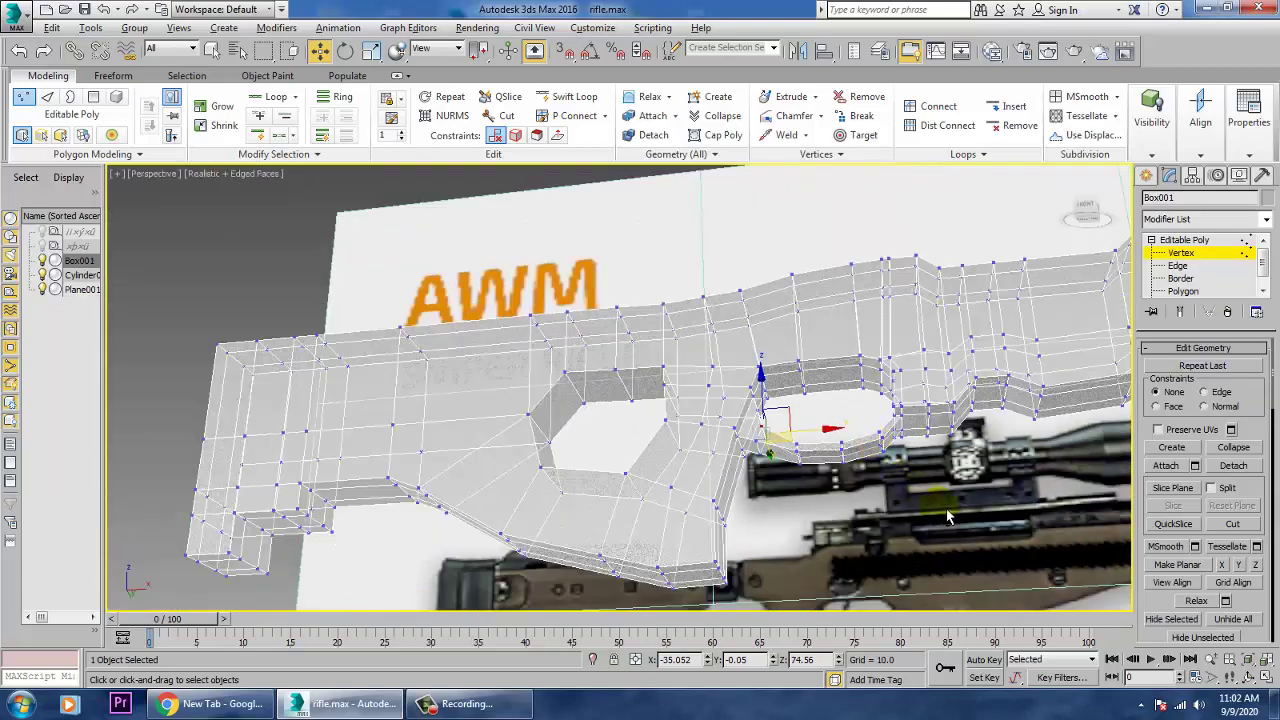
key("f")
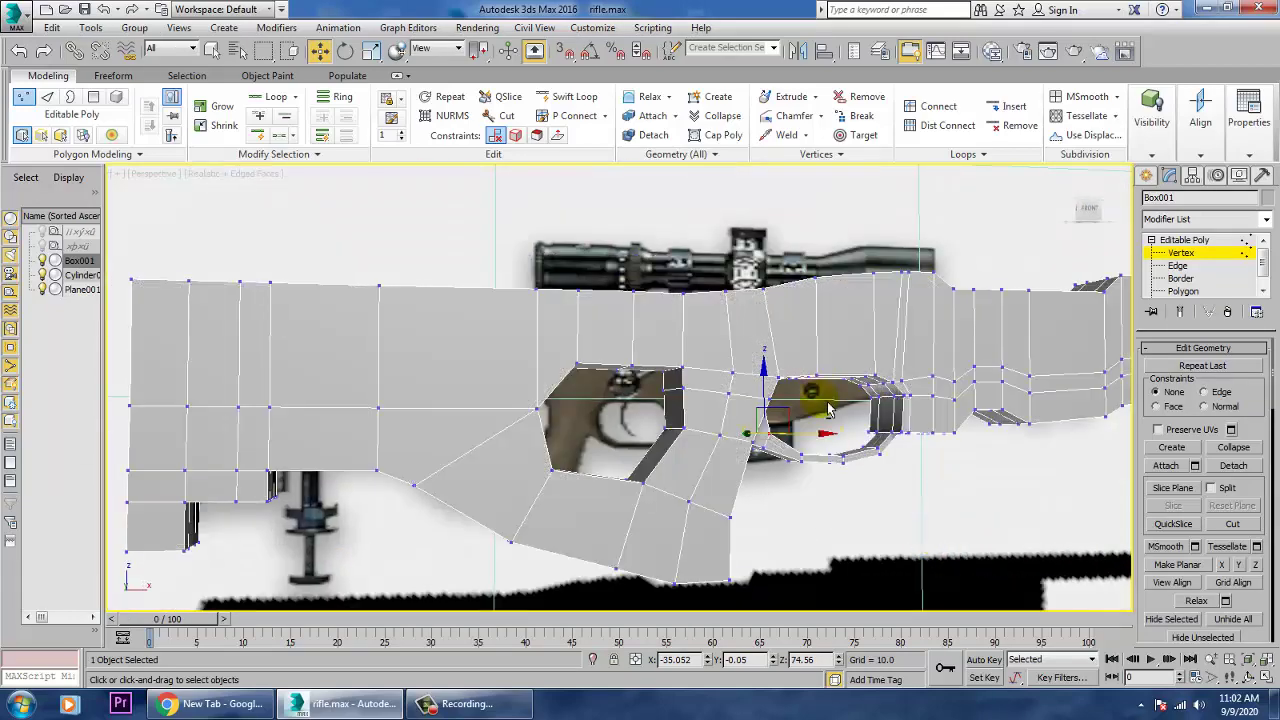
scroll(845, 437, "up", 2)
scroll(847, 438, "down", 5)
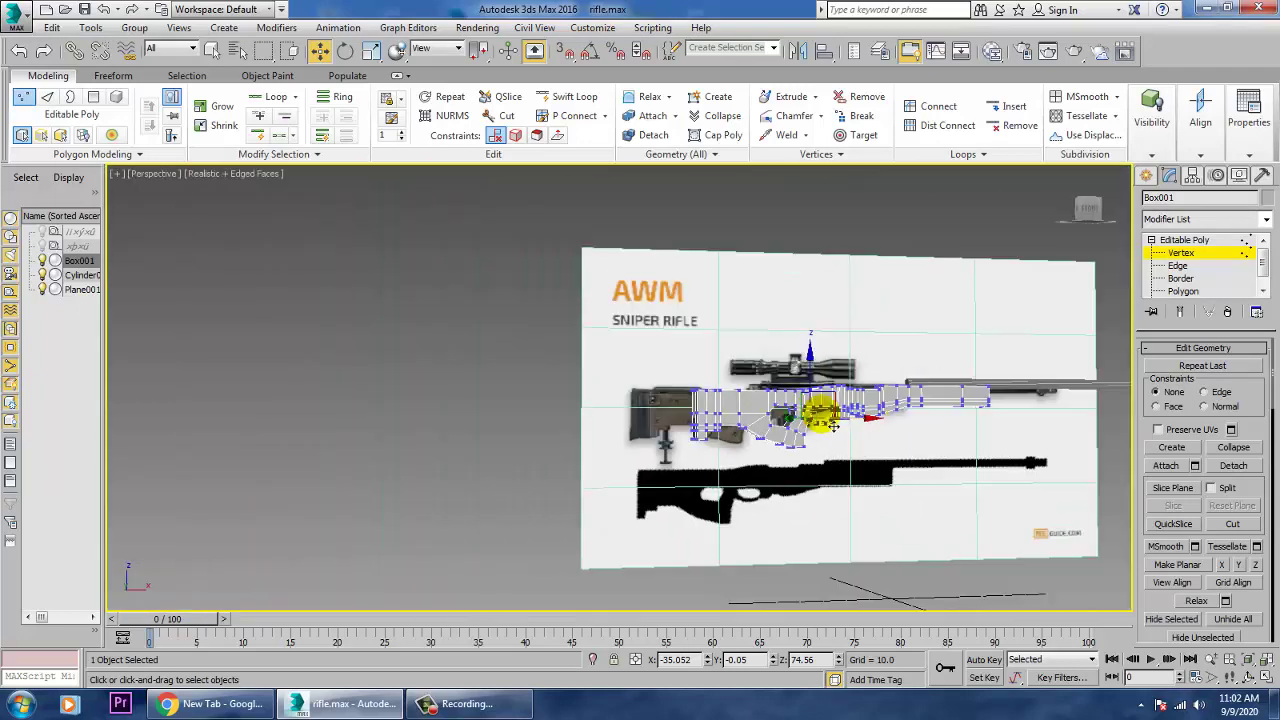
middle_click_drag(824, 418, 790, 403, "alt")
scroll(790, 403, "up", 3)
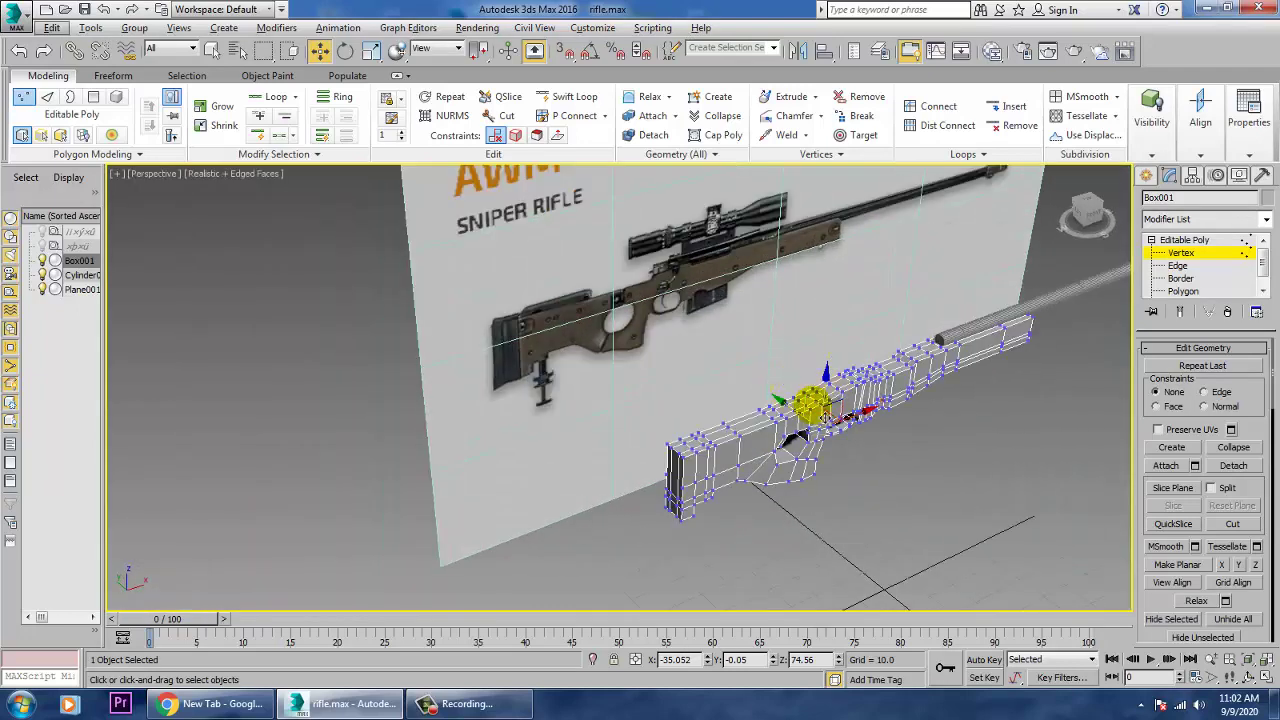
left_click(991, 500)
scroll(908, 391, "up", 3)
scroll(787, 418, "up", 2)
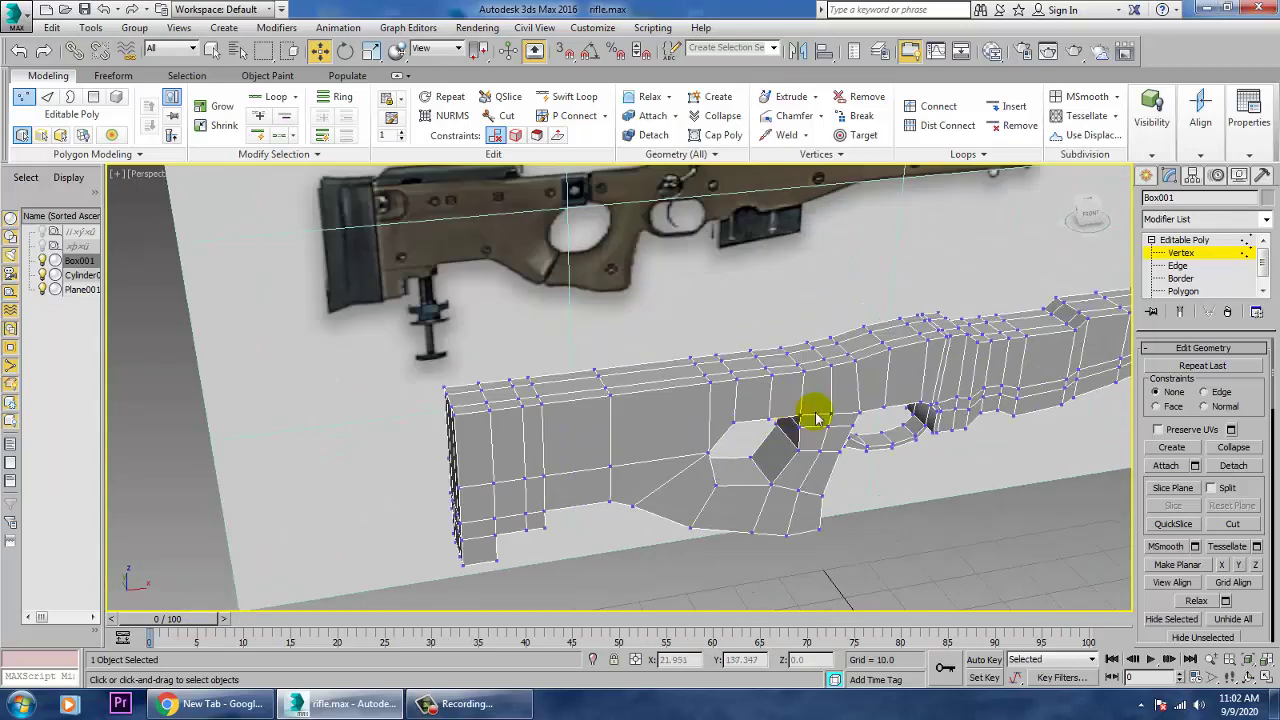
- Select the edge loops outlining the body's side along its top, grip, underside and stock rear
left_click(1180, 266)
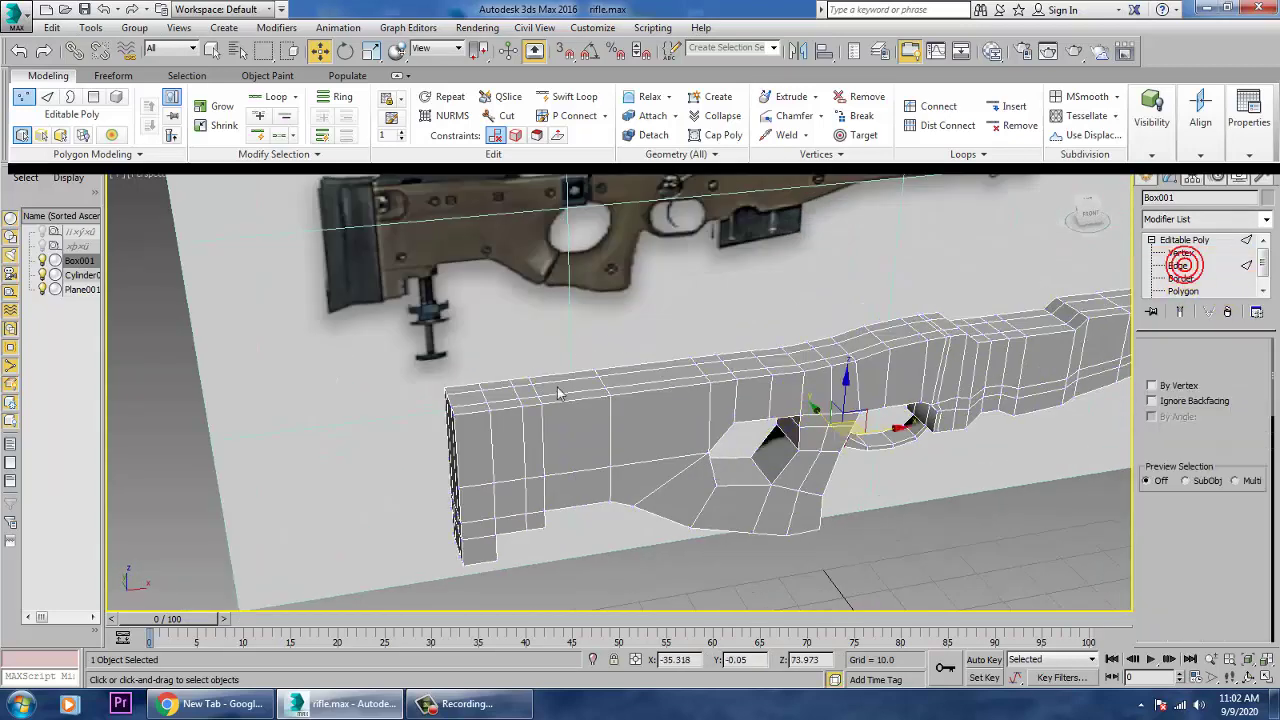
double_click(576, 404)
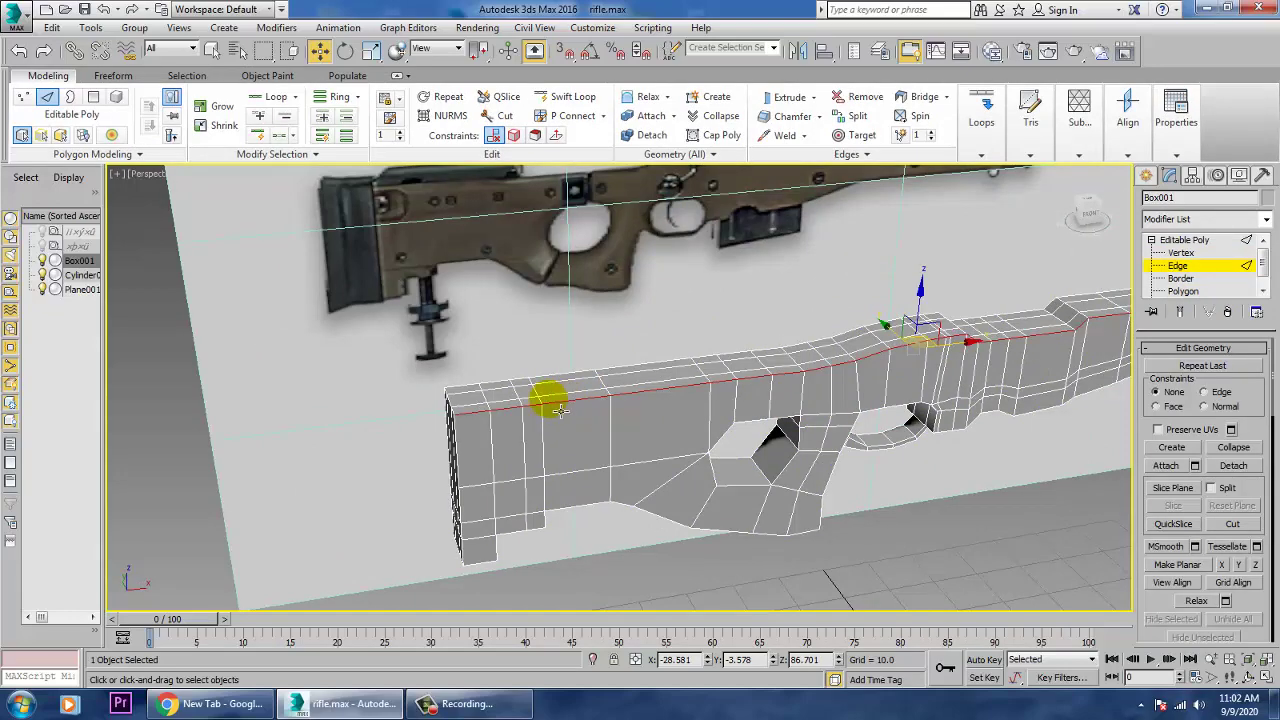
middle_click_drag(543, 400, 773, 478, "alt")
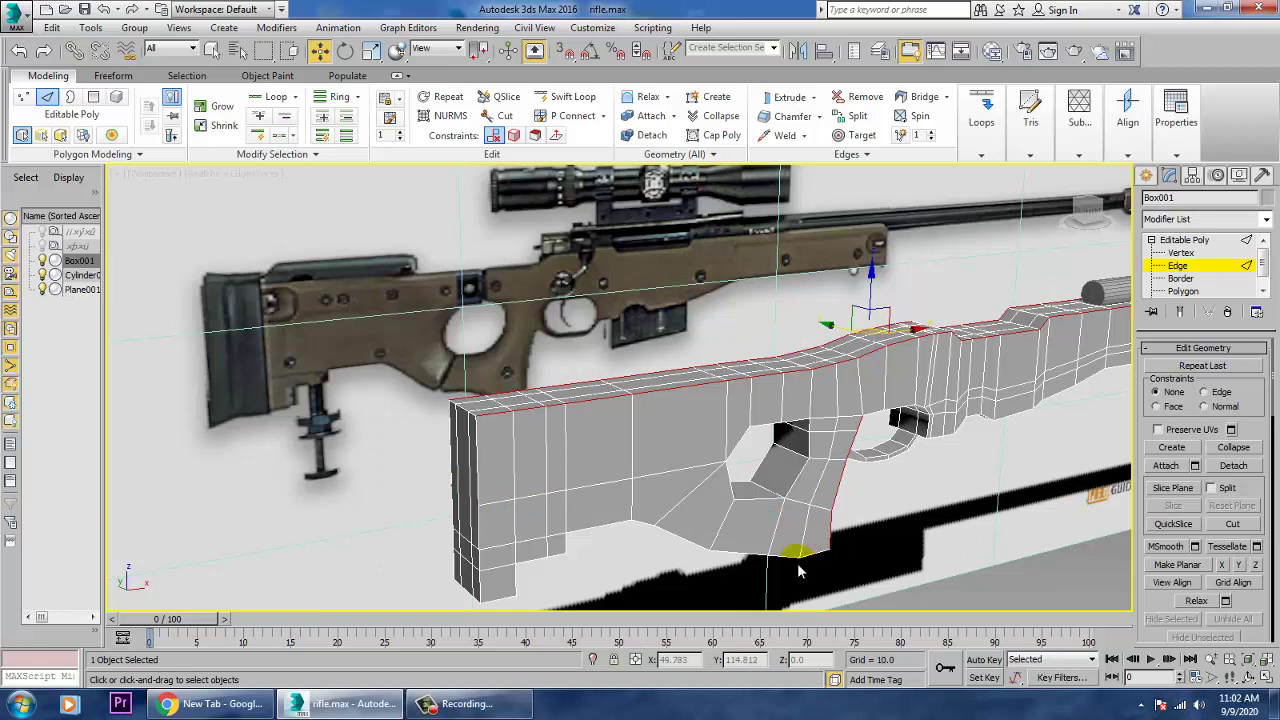
left_click(563, 564)
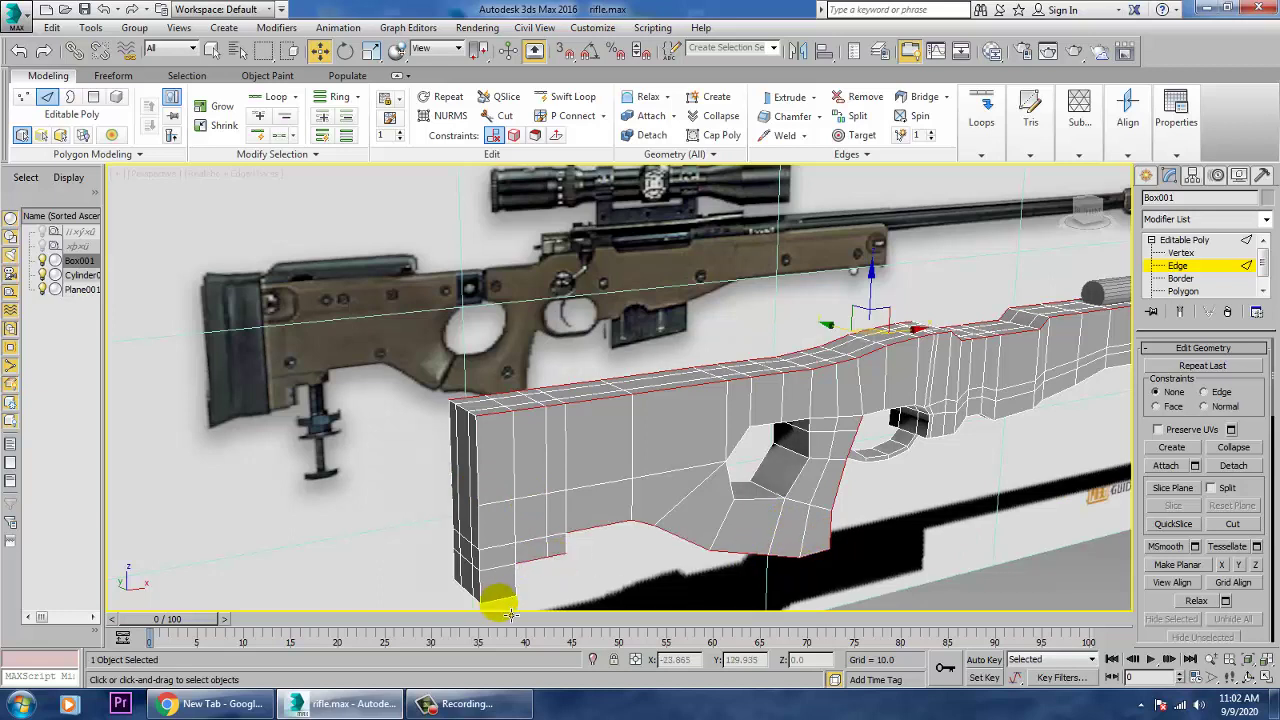
left_click(483, 548)
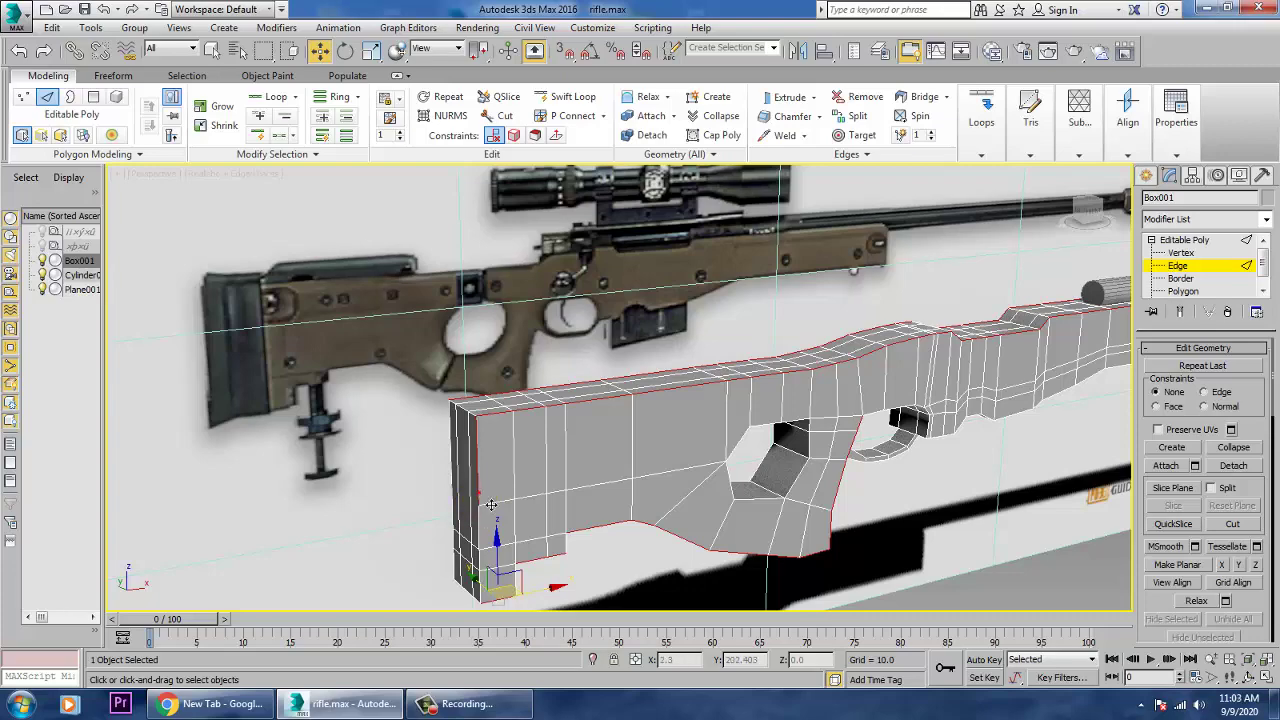
- Try to cut a new edge across the stock's side from its rear corner toward the grip opening
middle_click_drag(593, 484, 633, 431, "alt")
right_click(633, 425)
left_click(600, 262)
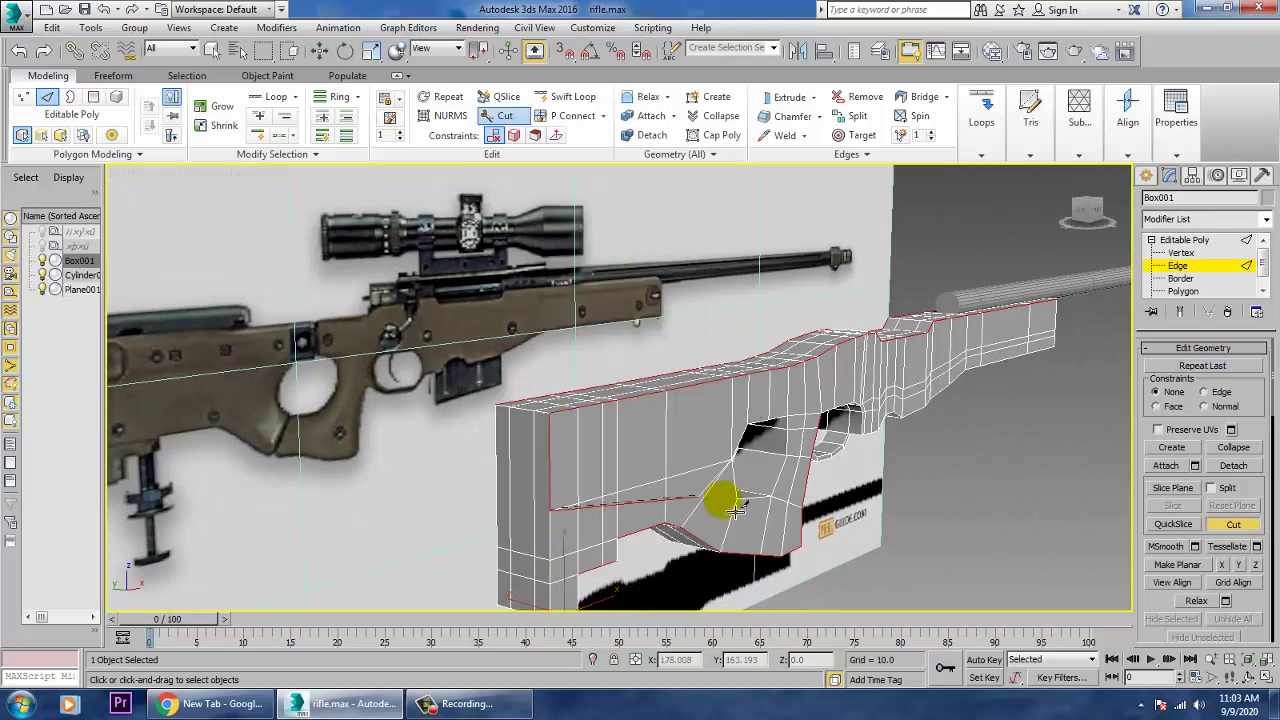
key("ctrl+z")
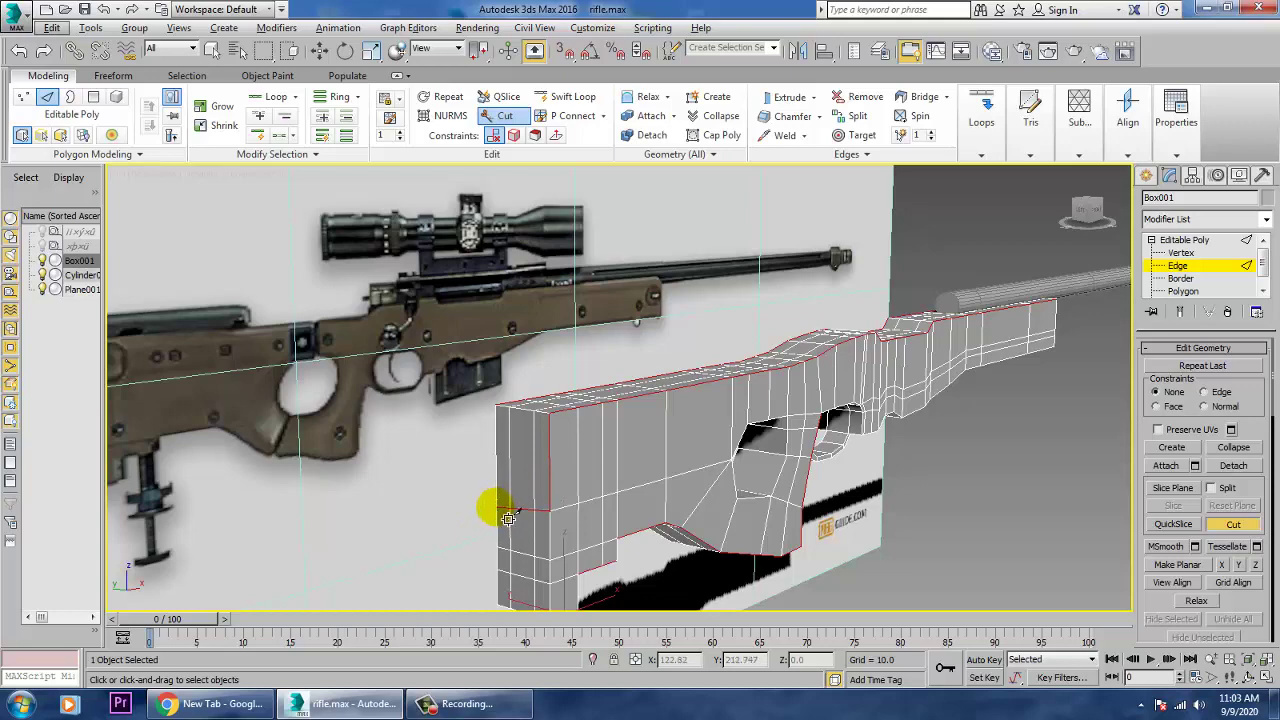
key("w")
- Target Weld the stray vertex beside the stock's rear vertical edge to the adjacent corner vertex
middle_click_drag(627, 508, 690, 500, "alt")
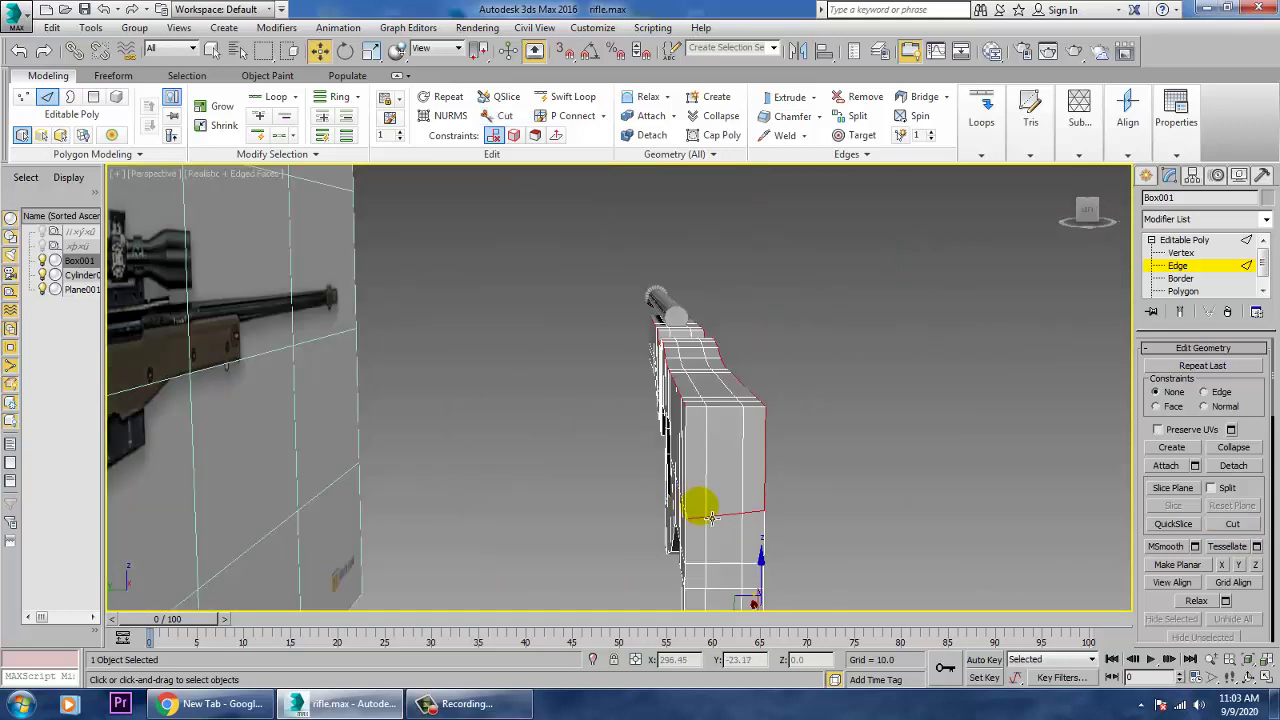
scroll(700, 506, "up", 5)
middle_click_drag(785, 463, 806, 463, "alt")
key("1")
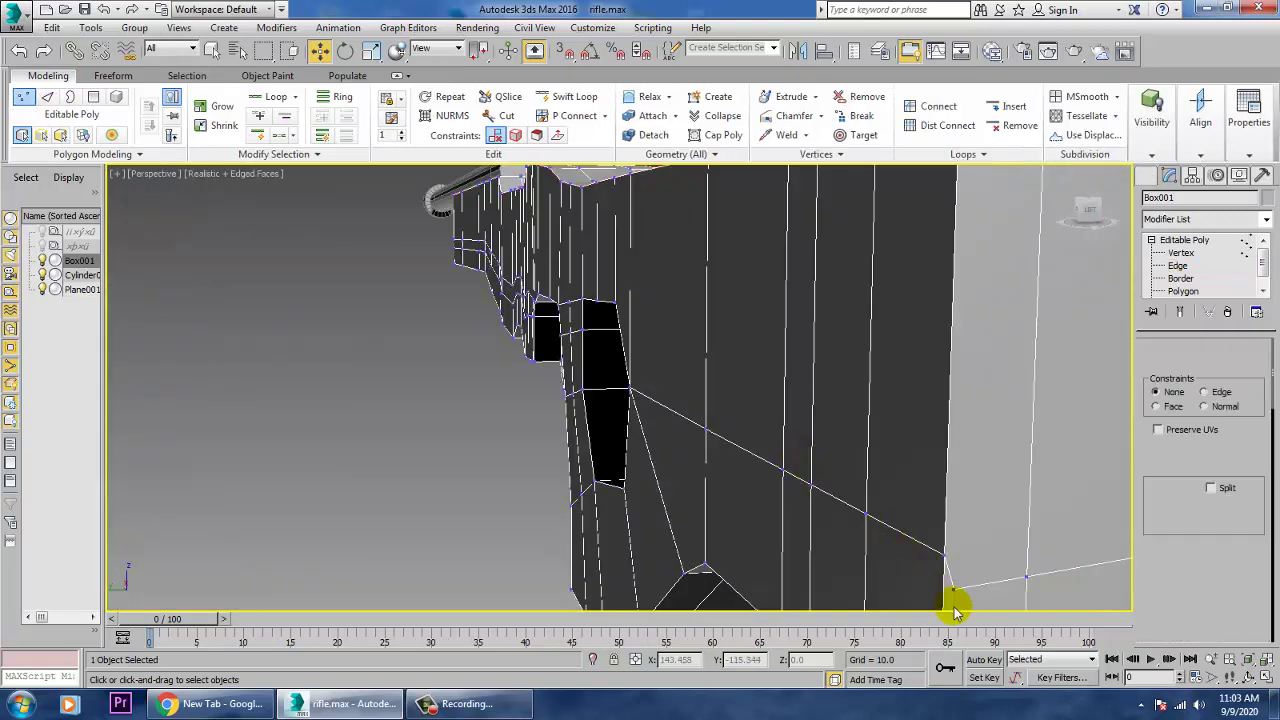
left_click(955, 591)
right_click(955, 591)
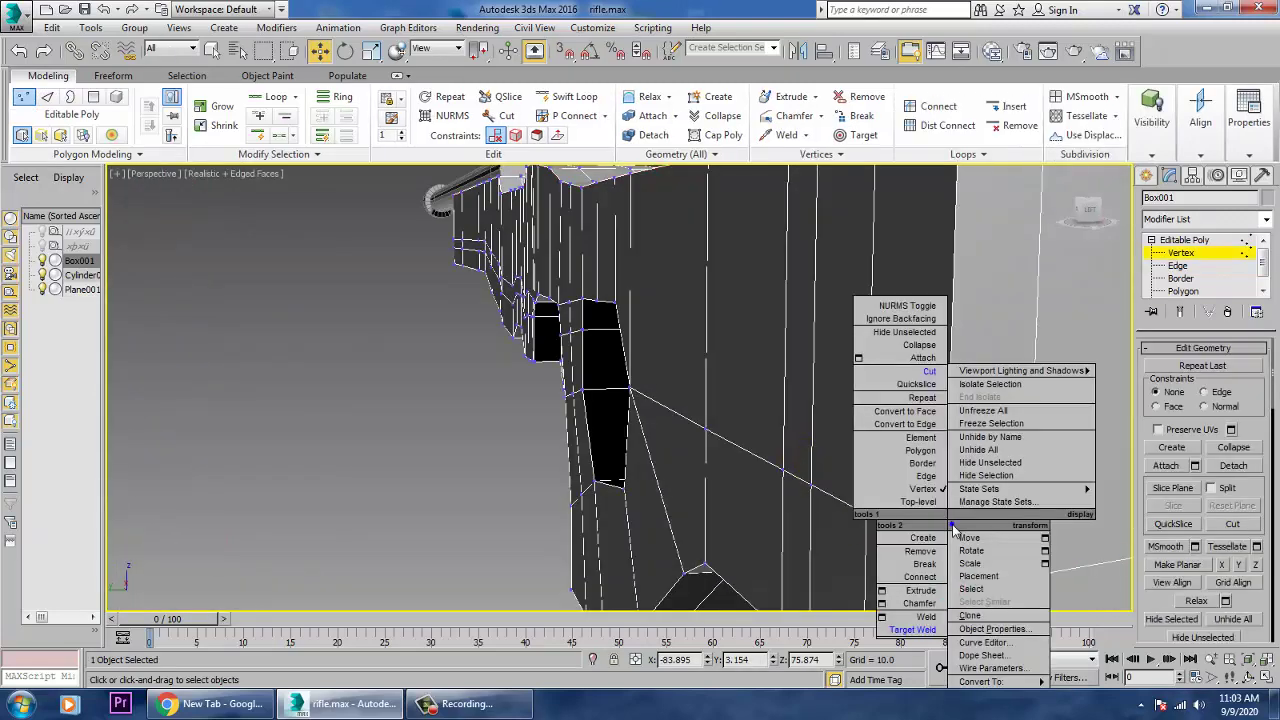
left_click(918, 628)
left_click(955, 593)
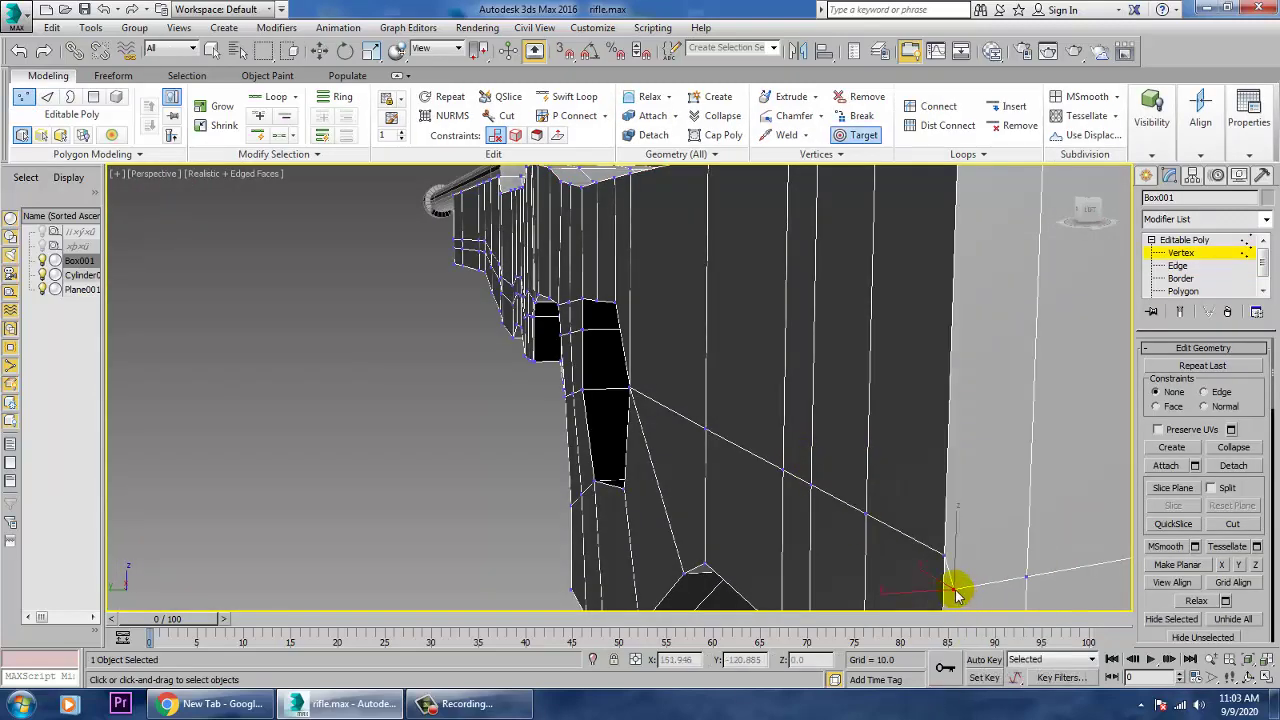
left_click(958, 569)
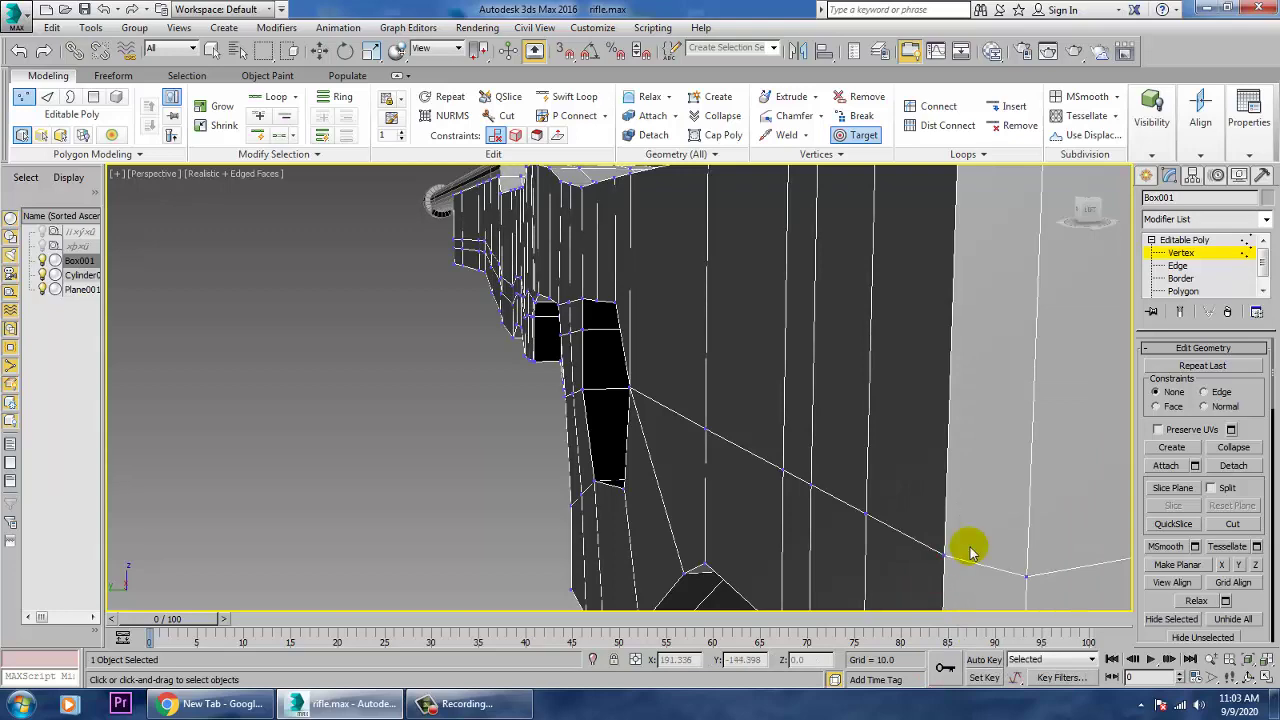
scroll(970, 550, "down", 5)
right_click(970, 550)
- Reselect the edge loops outlining the body's near side along the top, stock rear, stock underside, grip bottom and fore-end underside
middle_click_drag(940, 540, 860, 566, "alt")
left_click(1178, 267)
middle_click_drag(680, 412, 744, 414, "alt")
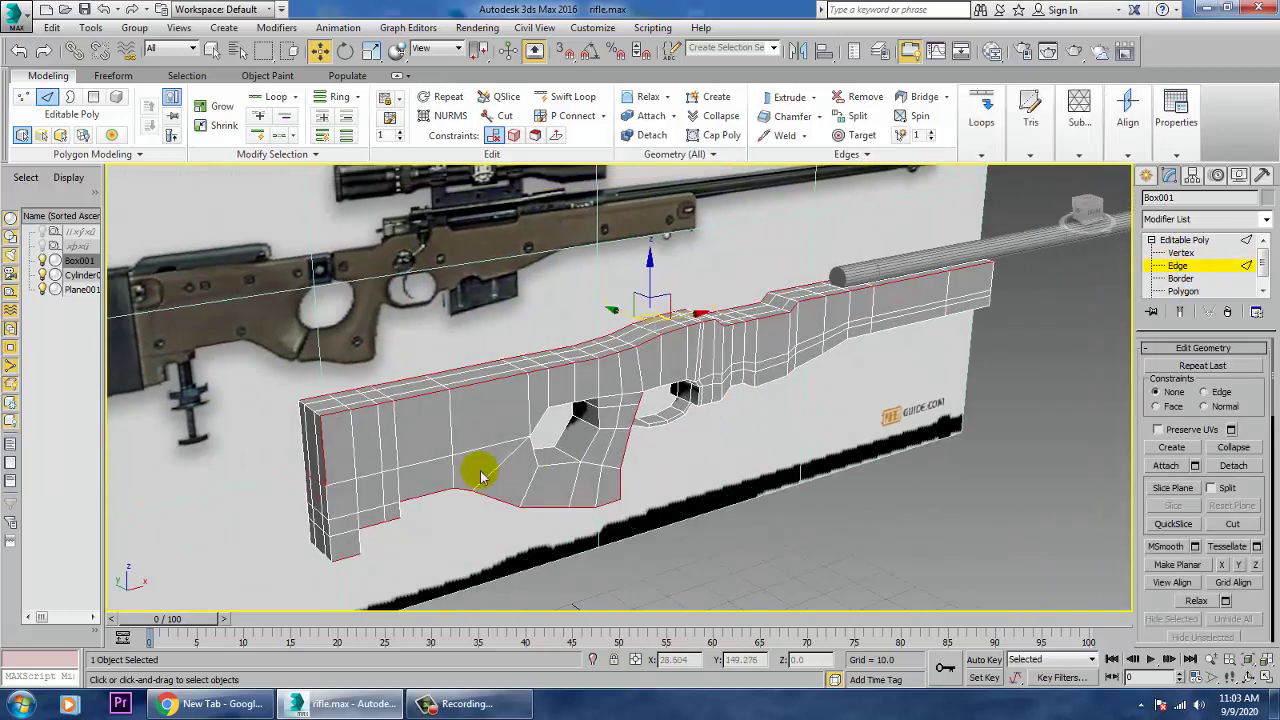
double_click(411, 412)
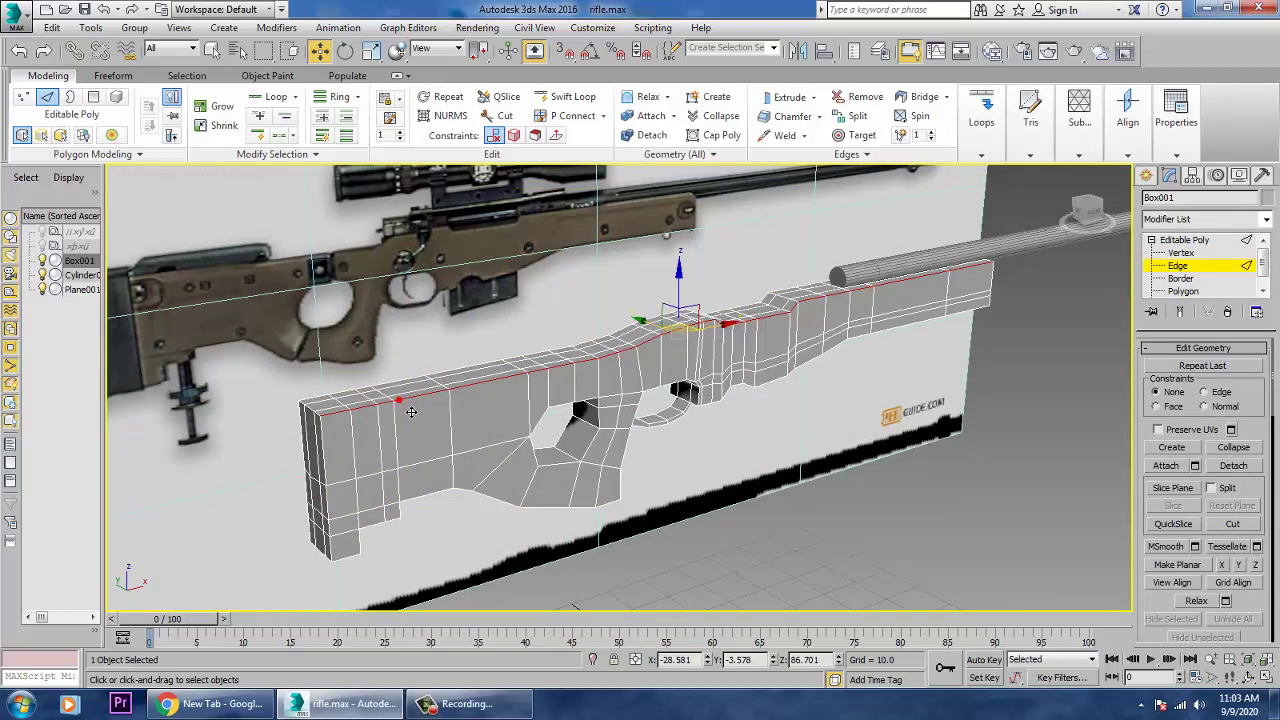
double_click(337, 474, "ctrl")
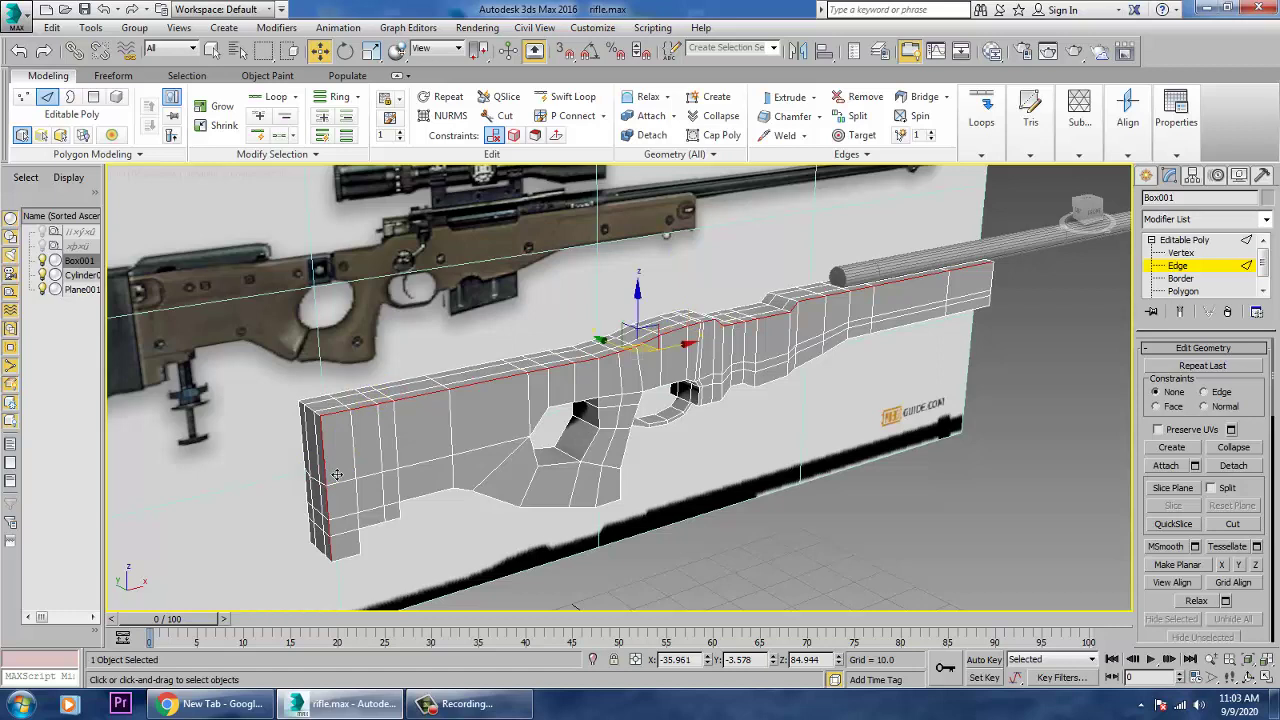
double_click(379, 532, "ctrl")
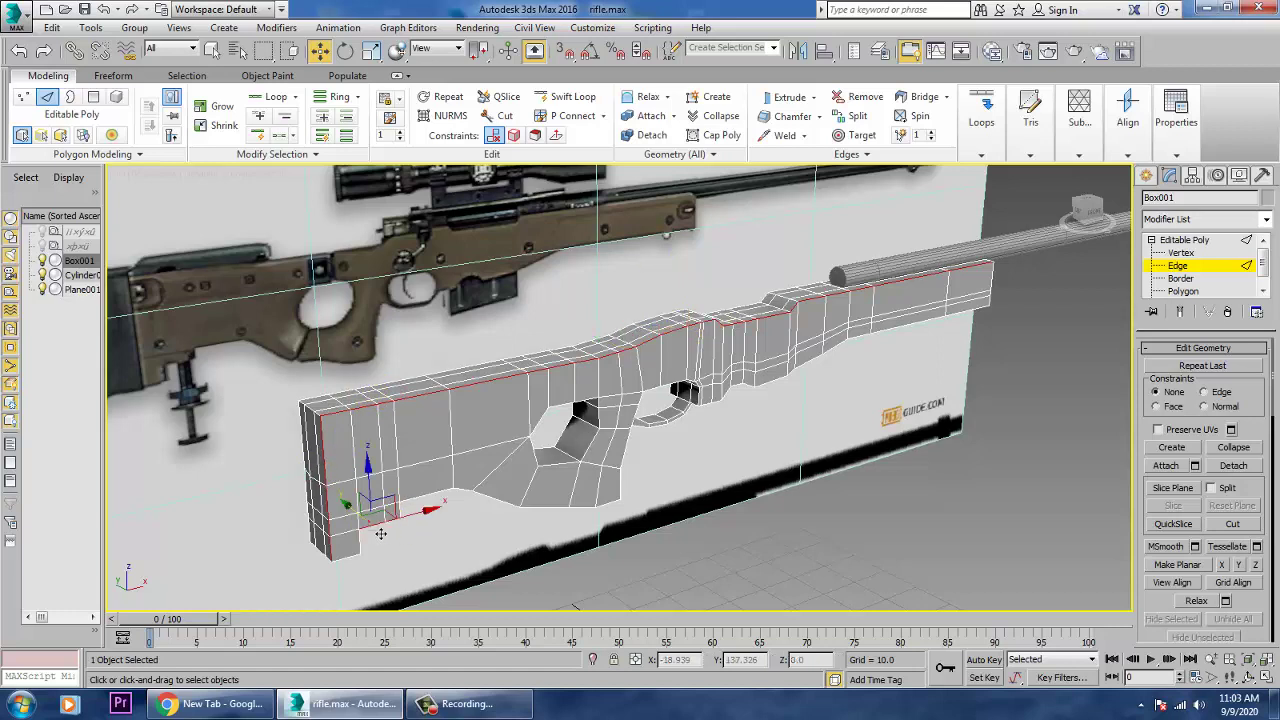
double_click(424, 492, "ctrl")
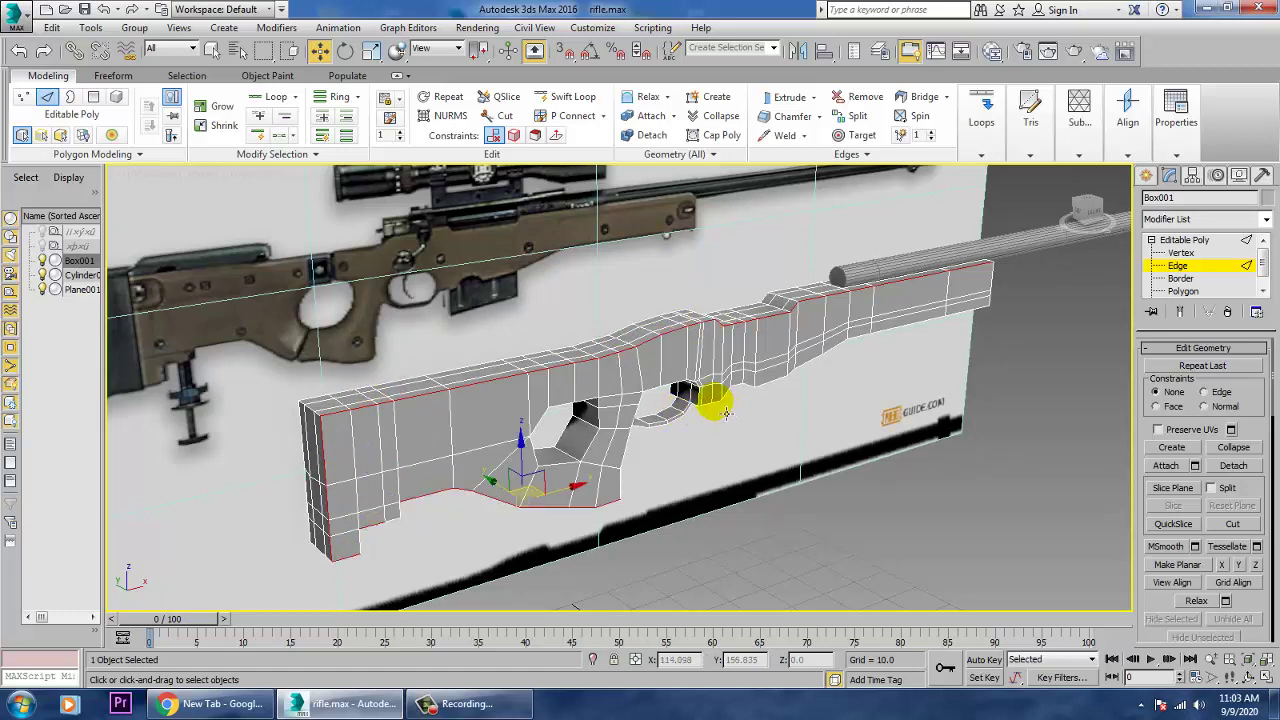
left_click(726, 412, "ctrl")
left_click(724, 412, "alt")
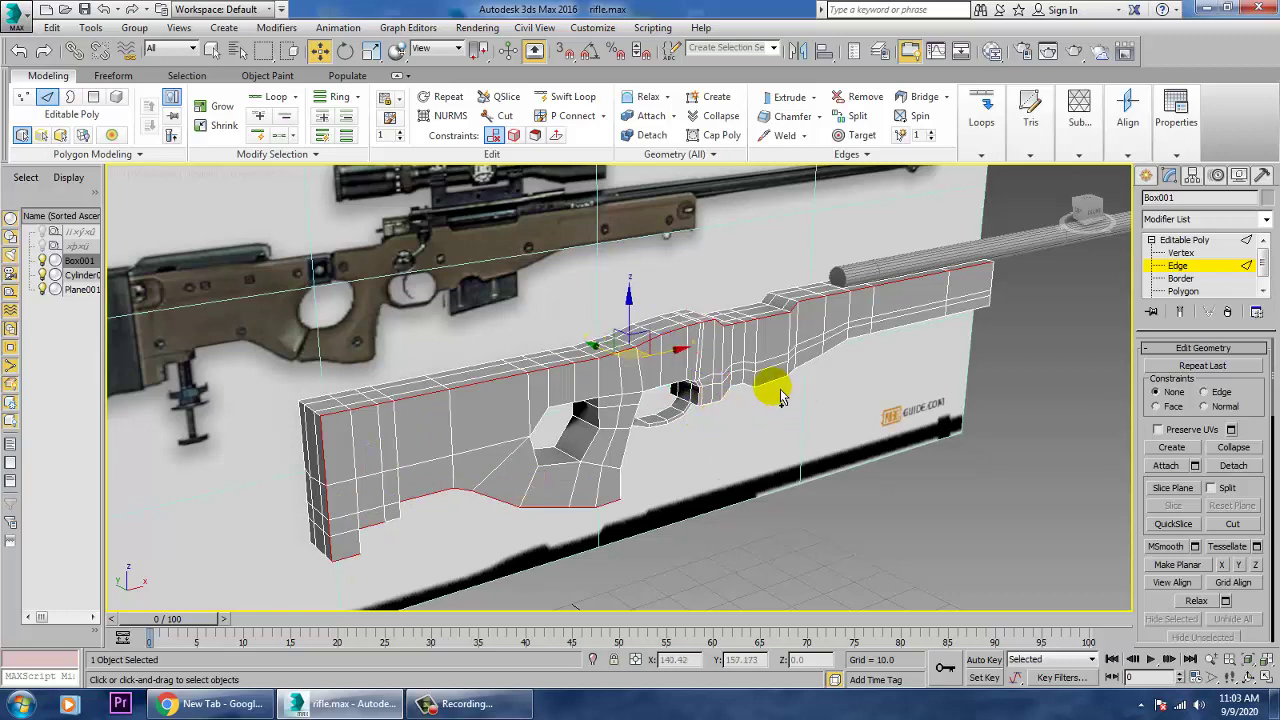
double_click(769, 386, "ctrl")
- Add the grip's front edge loop on the same side to the outline selection
middle_click_drag(776, 458, 680, 437, "alt")
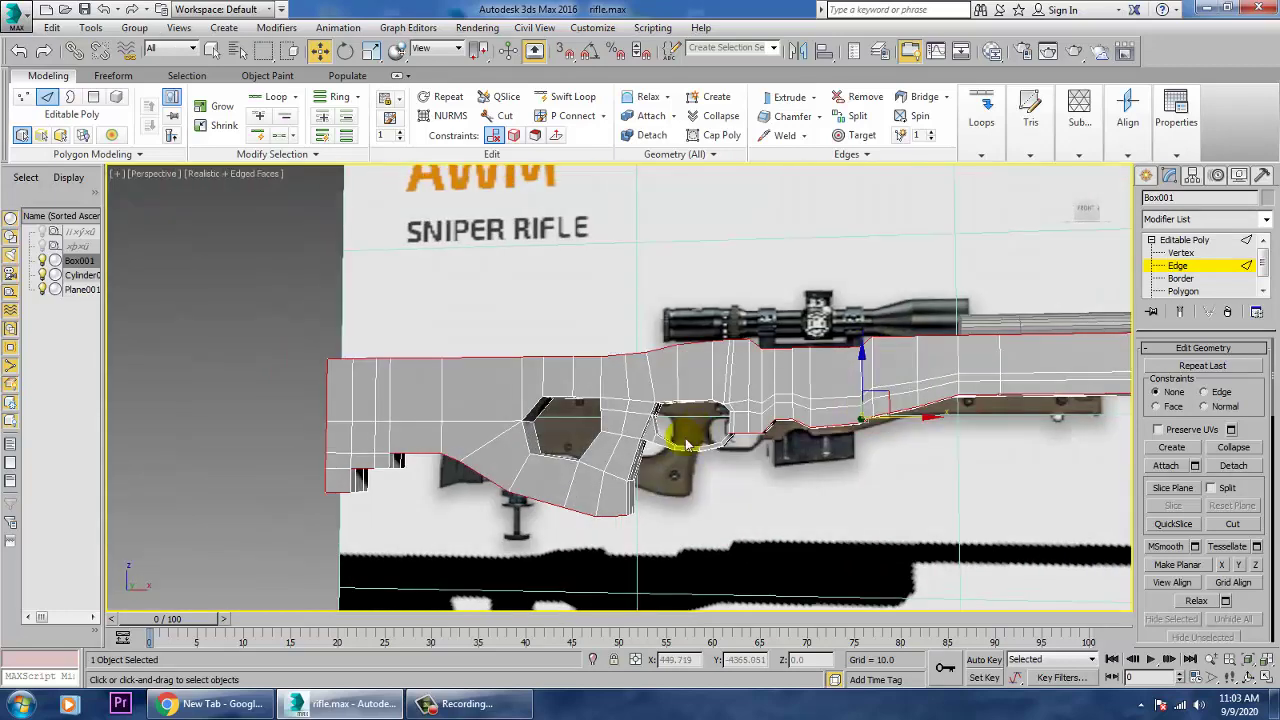
scroll(682, 440, "up", 2)
middle_click_drag(575, 537, 613, 537, "alt")
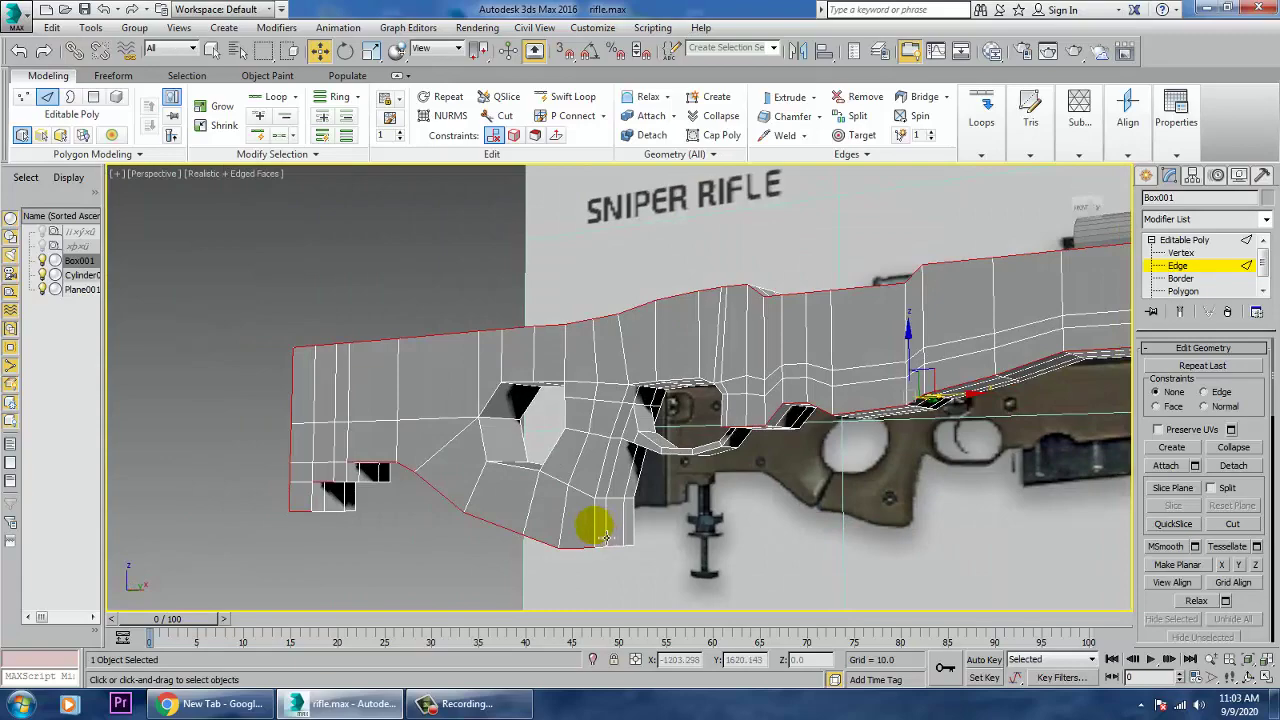
key("f")
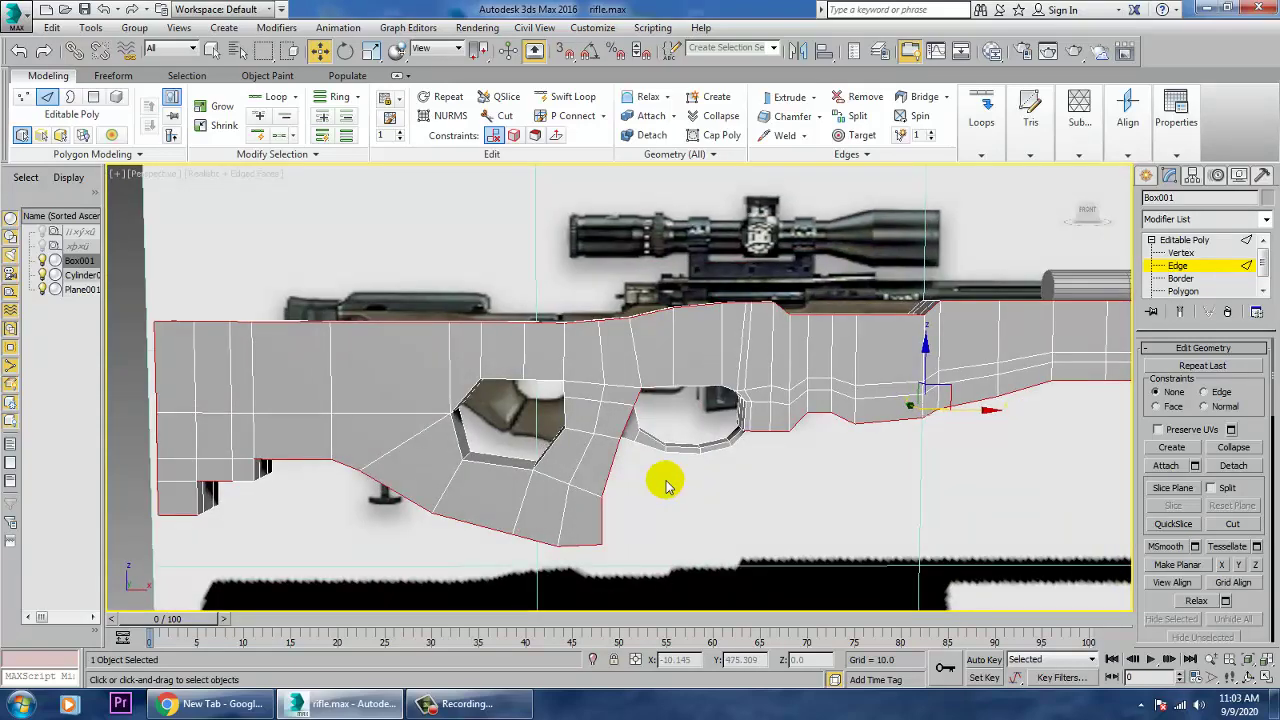
scroll(666, 480, "up", 2)
scroll(616, 417, "down", 3)
middle_click_drag(618, 420, 769, 440, "alt")
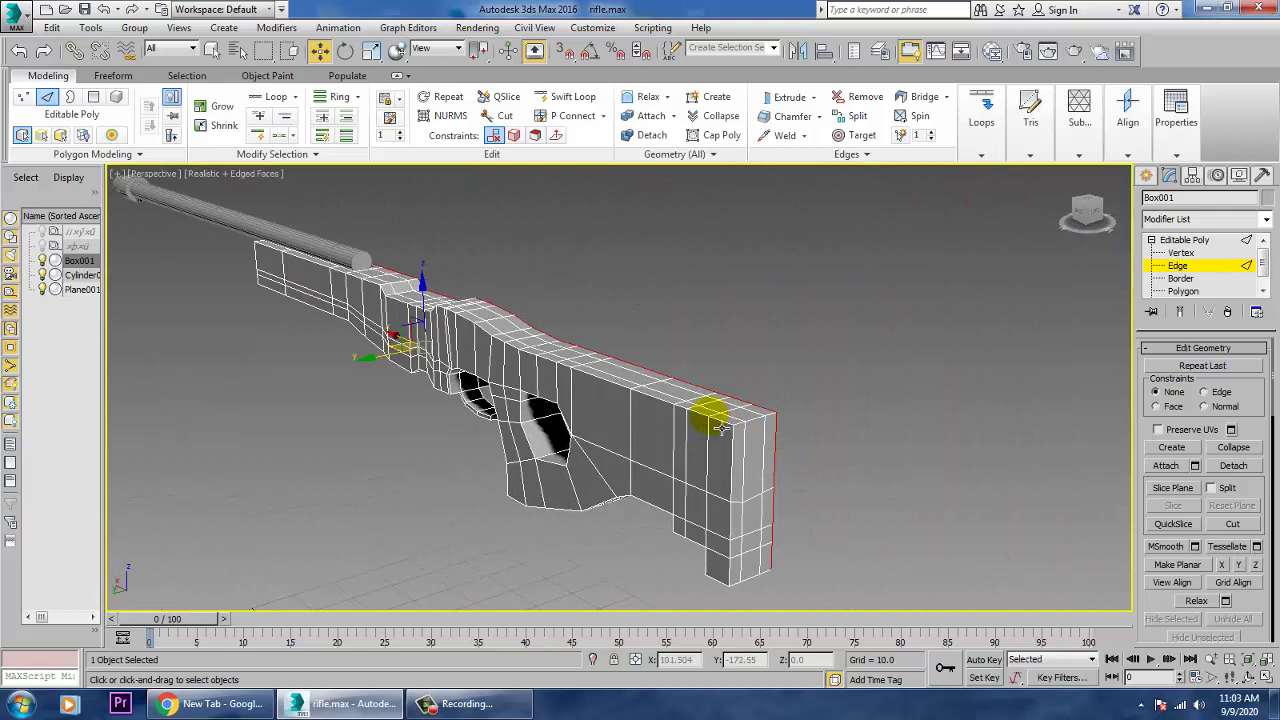
- Extend the outline selection to the body's opposite side, along its top, stock underside, grip front and fore-end underside edge loops
double_click(662, 404)
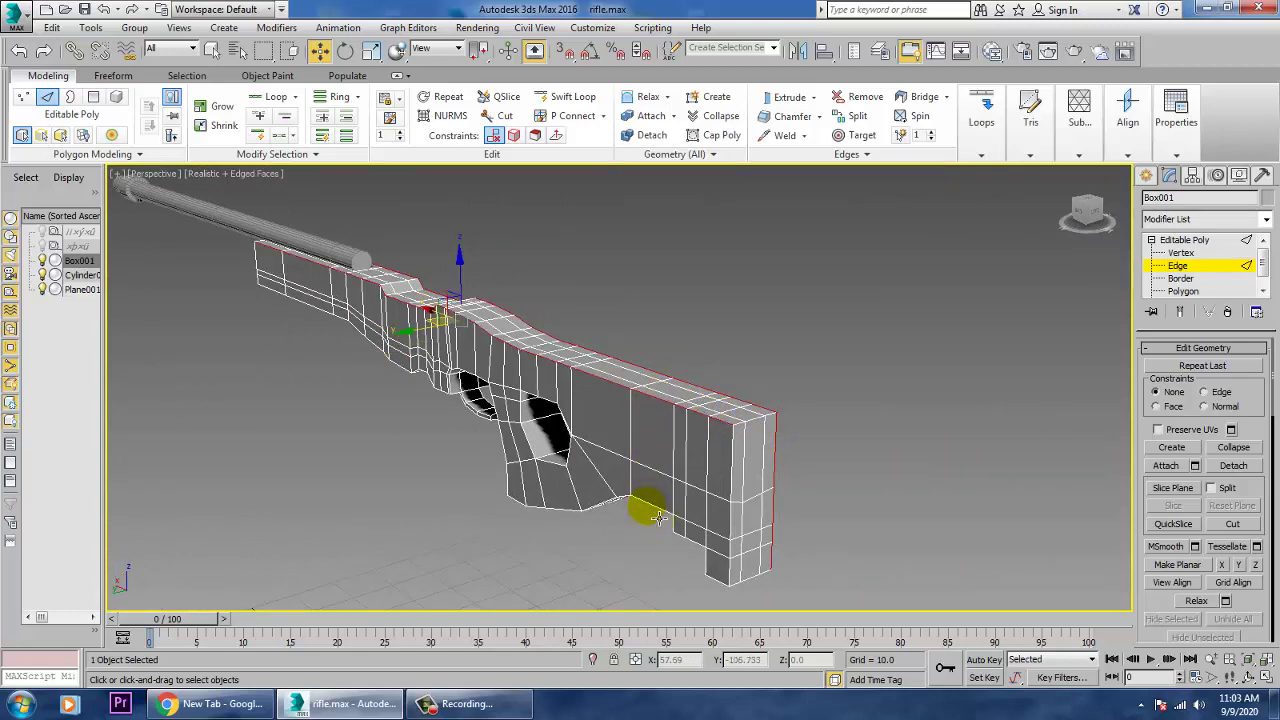
middle_click_drag(710, 525, 697, 460, "alt")
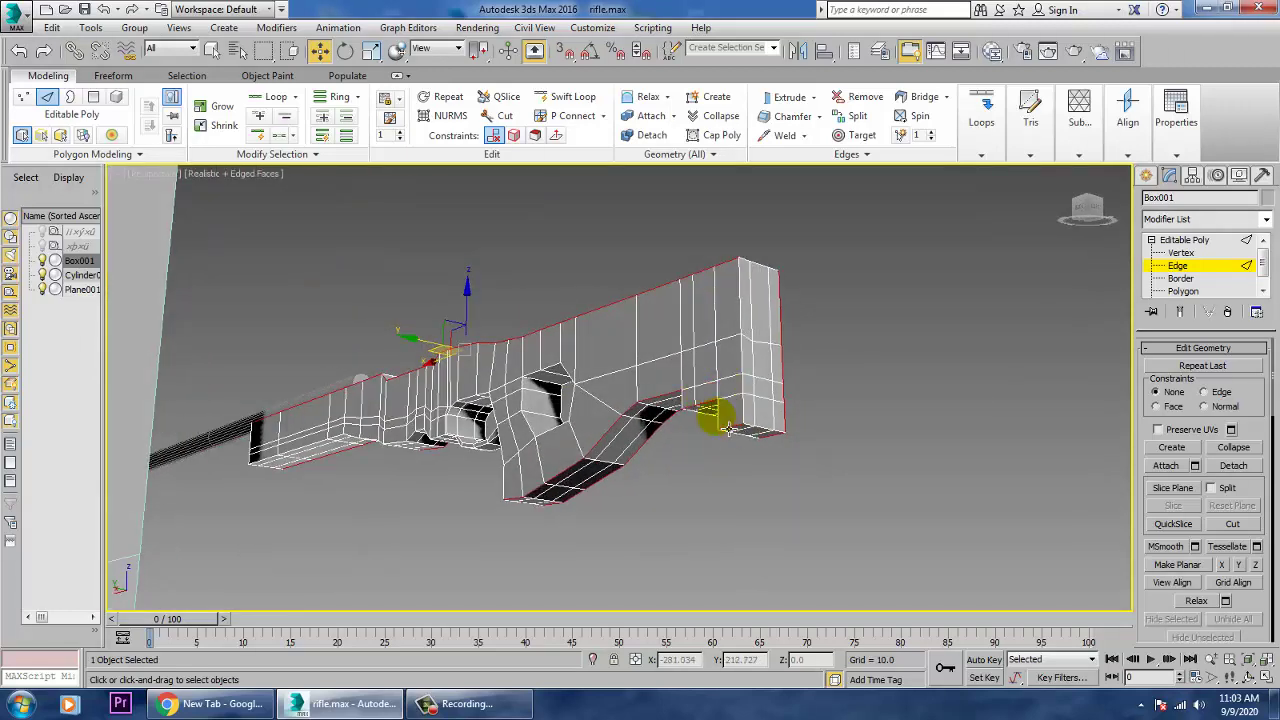
middle_click_drag(600, 437, 431, 420, "alt")
scroll(431, 420, "up", 3)
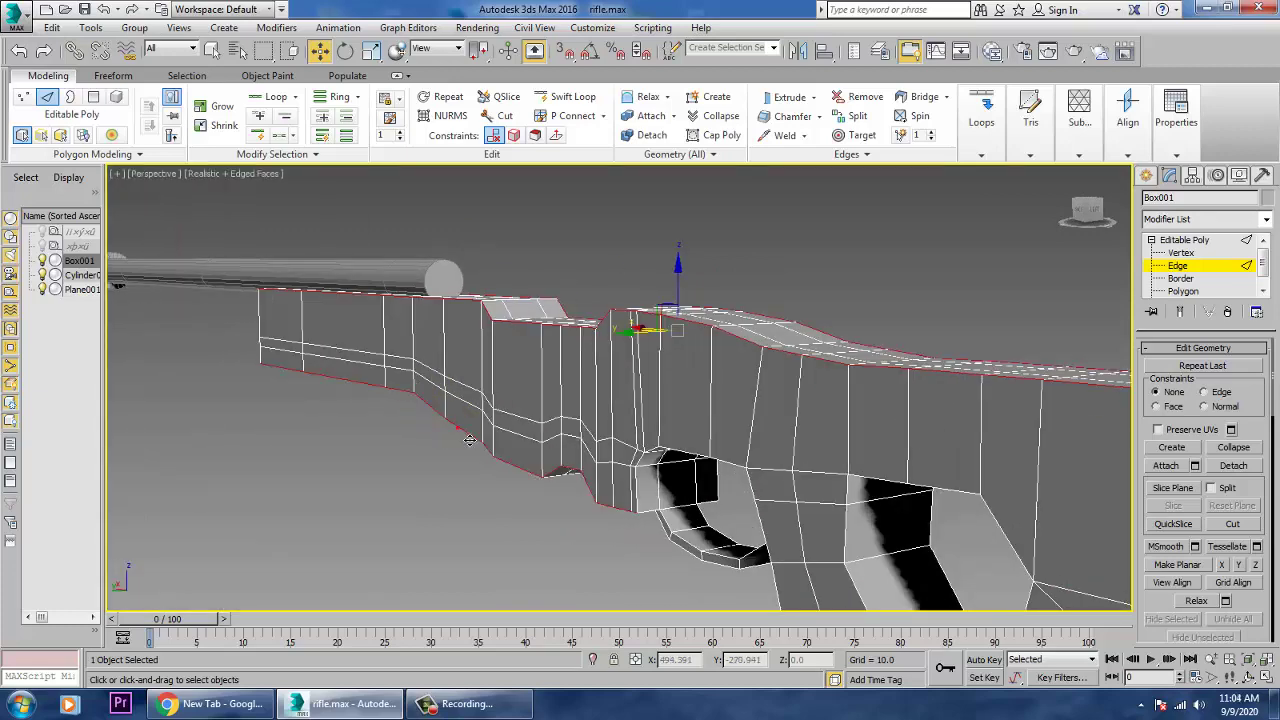
scroll(874, 520, "up", 2)
middle_click_drag(874, 520, 744, 208)
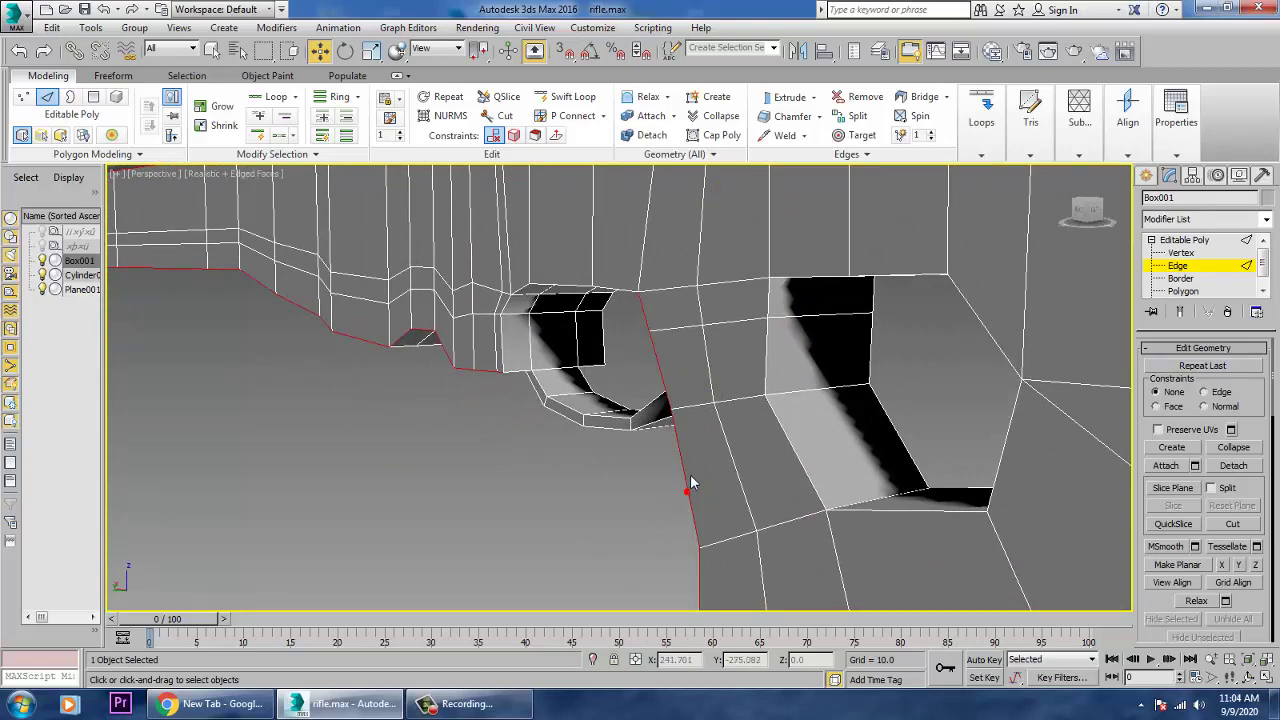
scroll(691, 482, "down", 4)
middle_click_drag(693, 484, 608, 366)
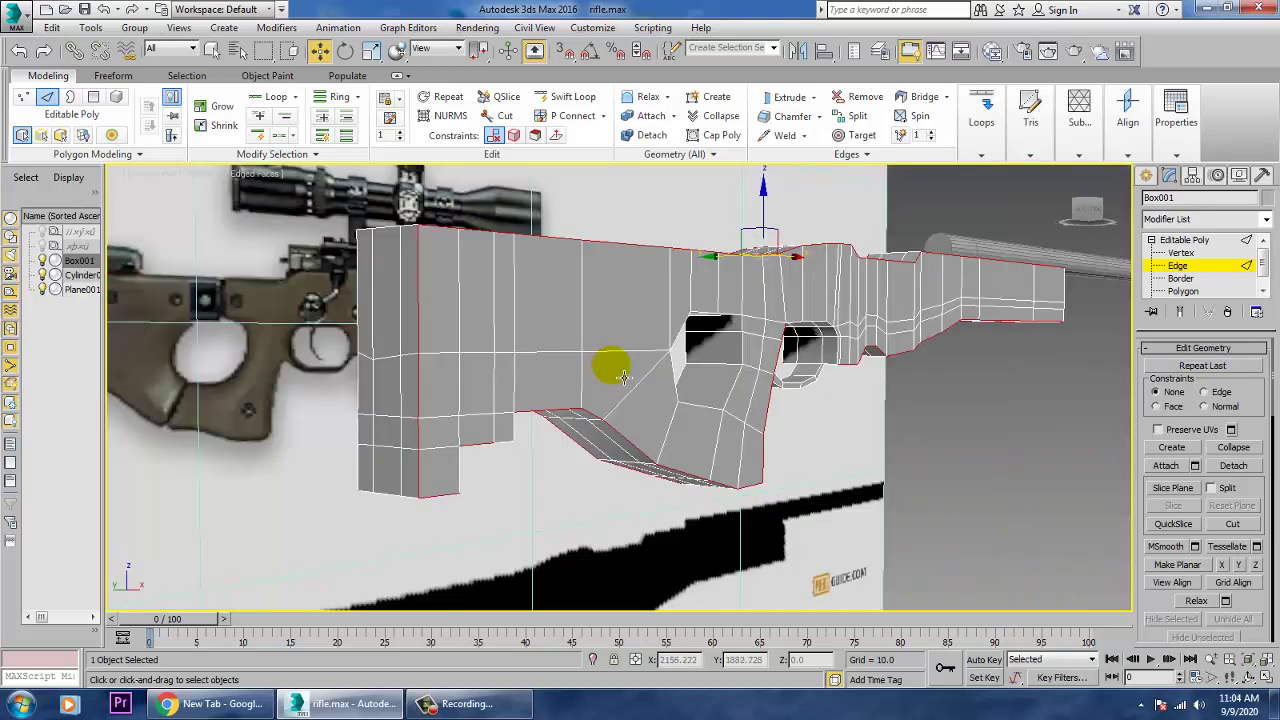
middle_click_drag(731, 421, 622, 465)
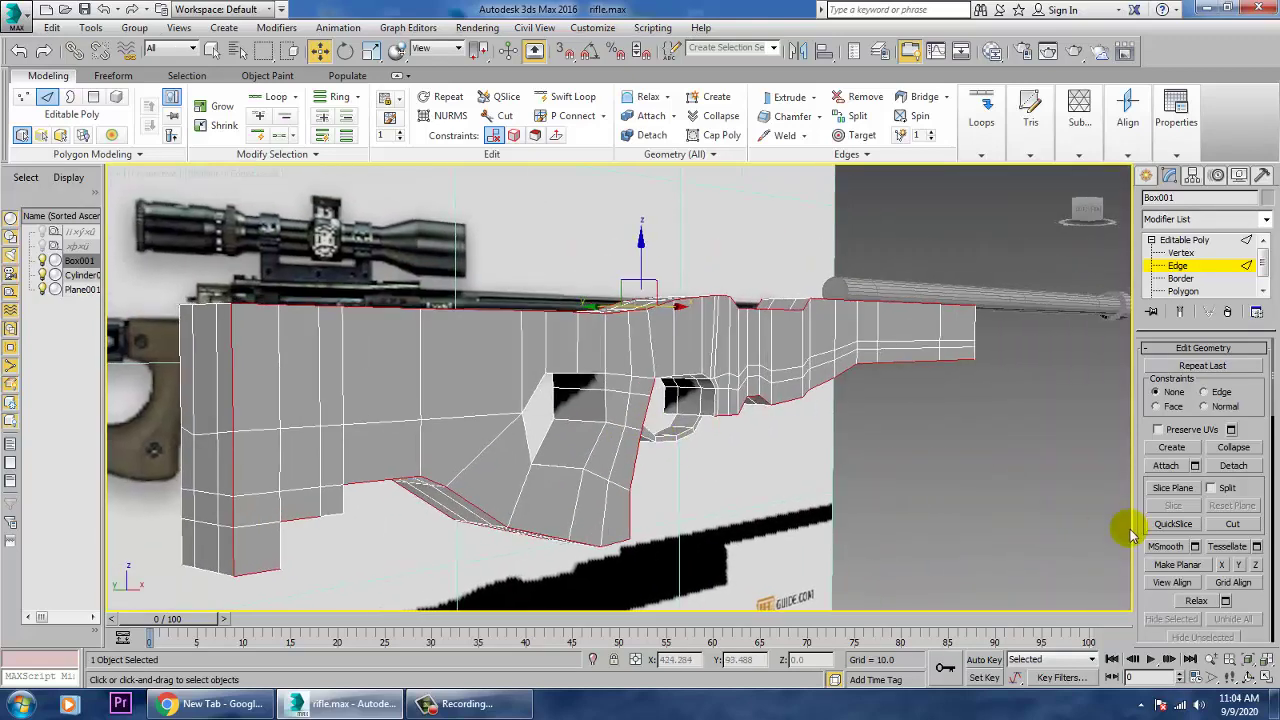
- Chamfer the selected body outline edges on both sides with an amount of 0.482 and 2 segments, then clear the edge selection
left_click_drag(1175, 620, 1159, 31)
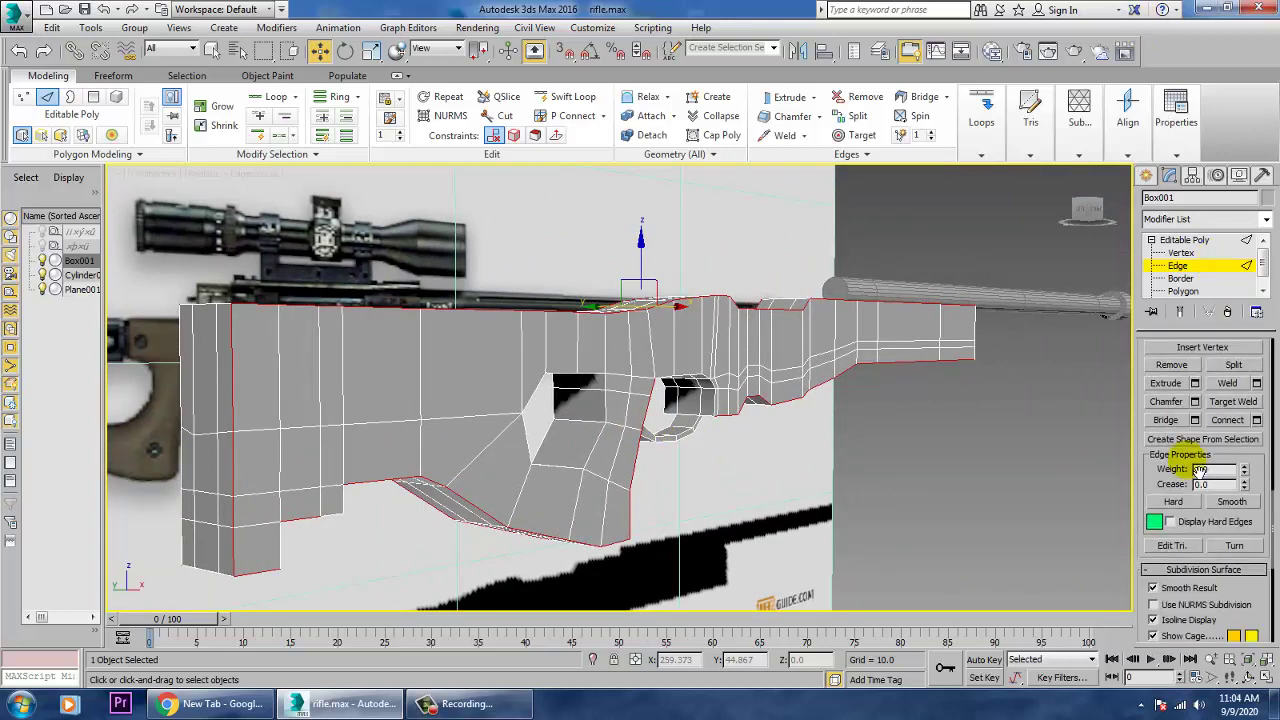
left_click(1196, 401)
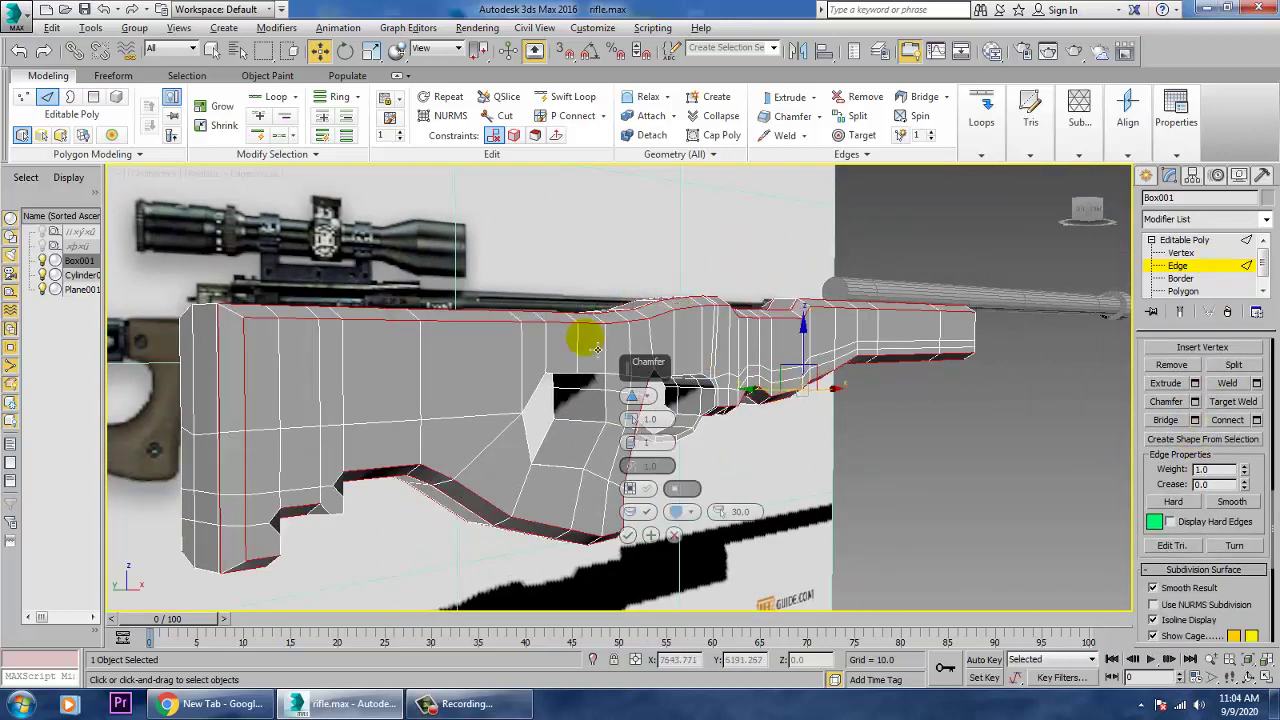
middle_click_drag(586, 337, 510, 360, "alt")
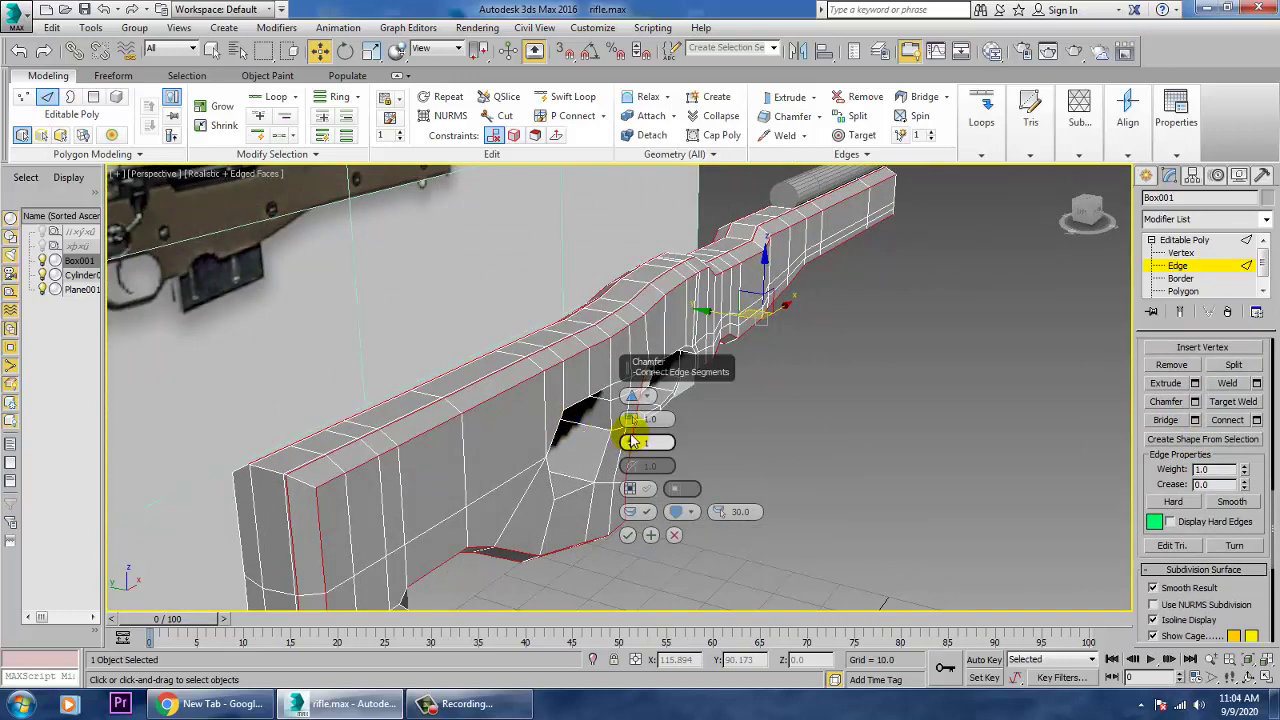
left_click_drag(636, 421, 631, 442)
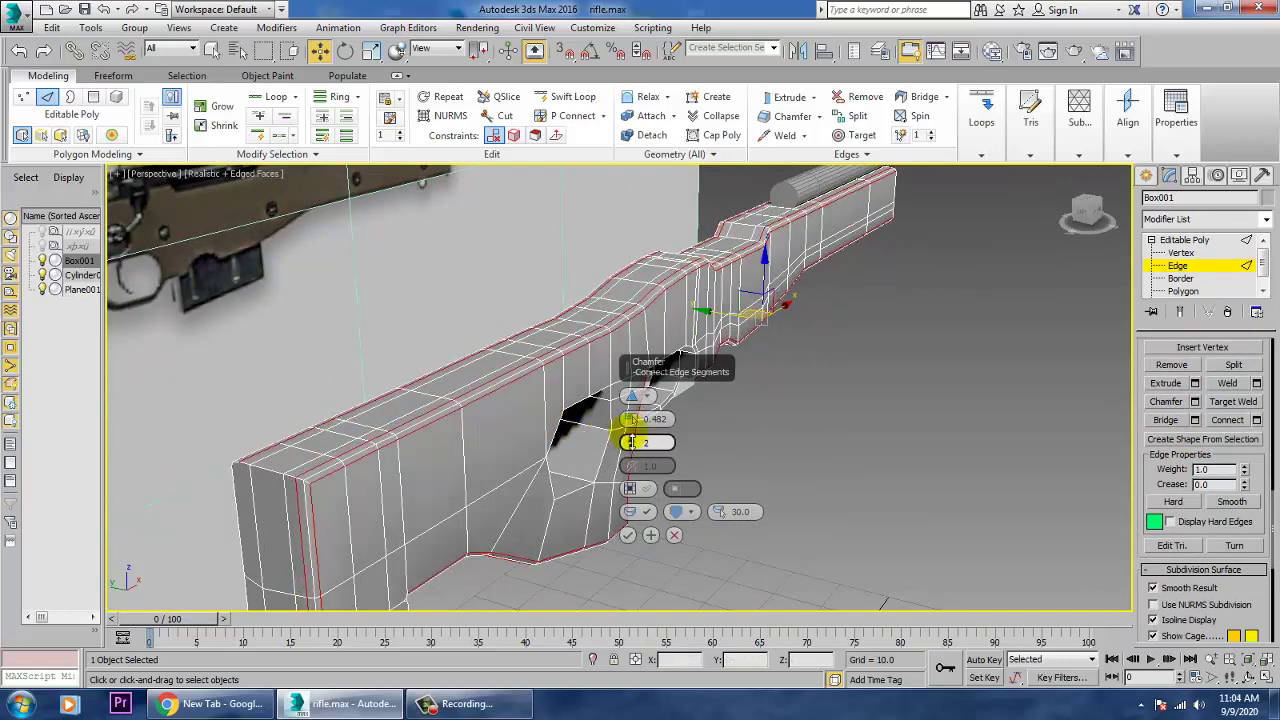
left_click(631, 441)
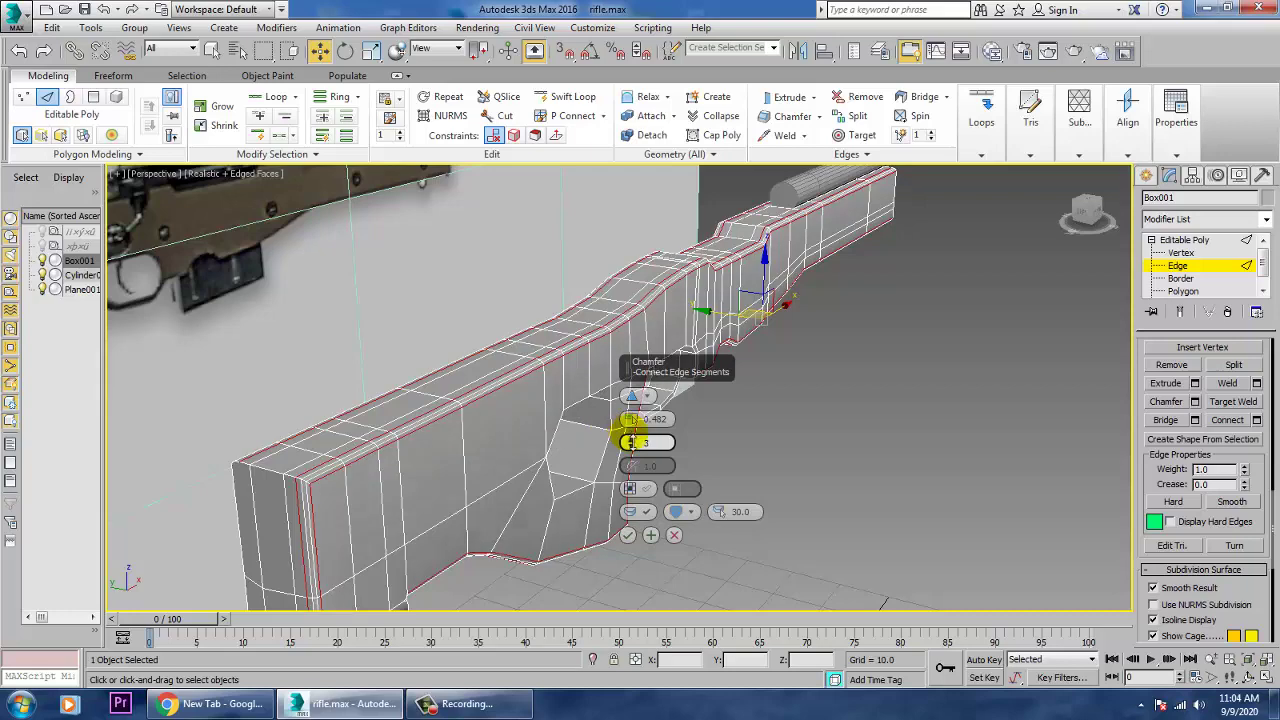
left_click(631, 443)
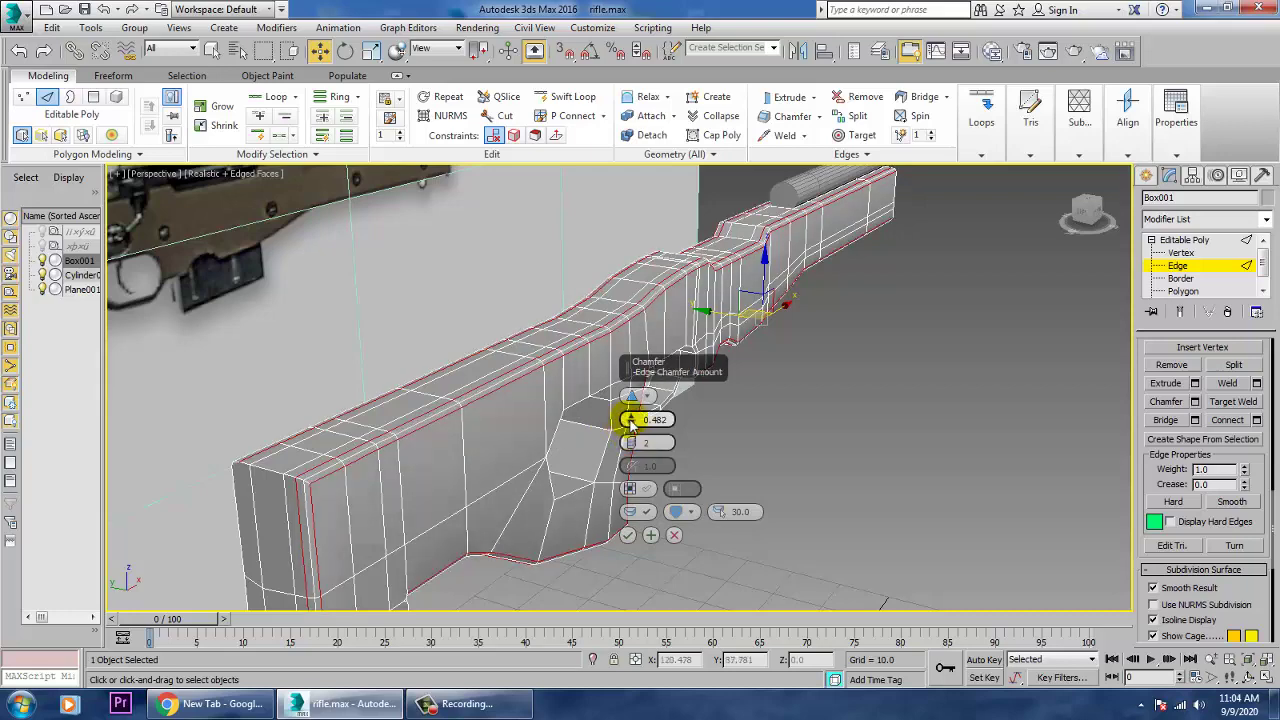
left_click_drag(629, 420, 630, 418)
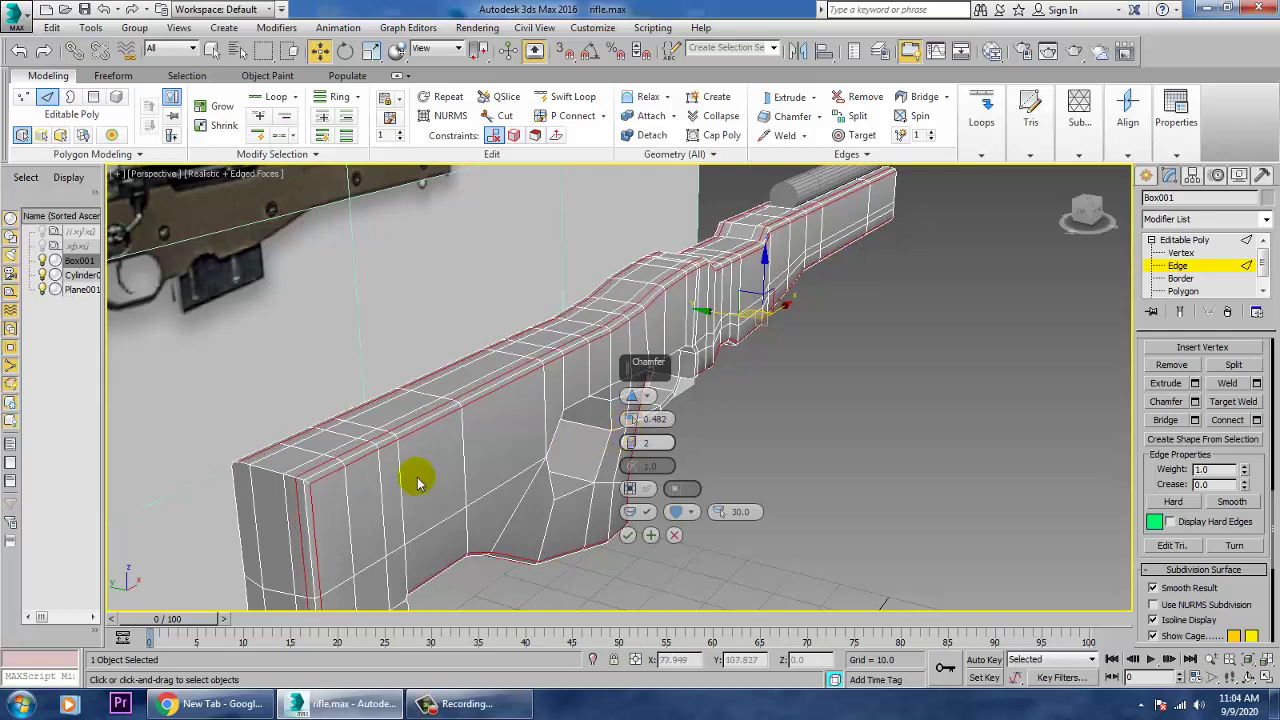
middle_click_drag(418, 482, 513, 466, "alt")
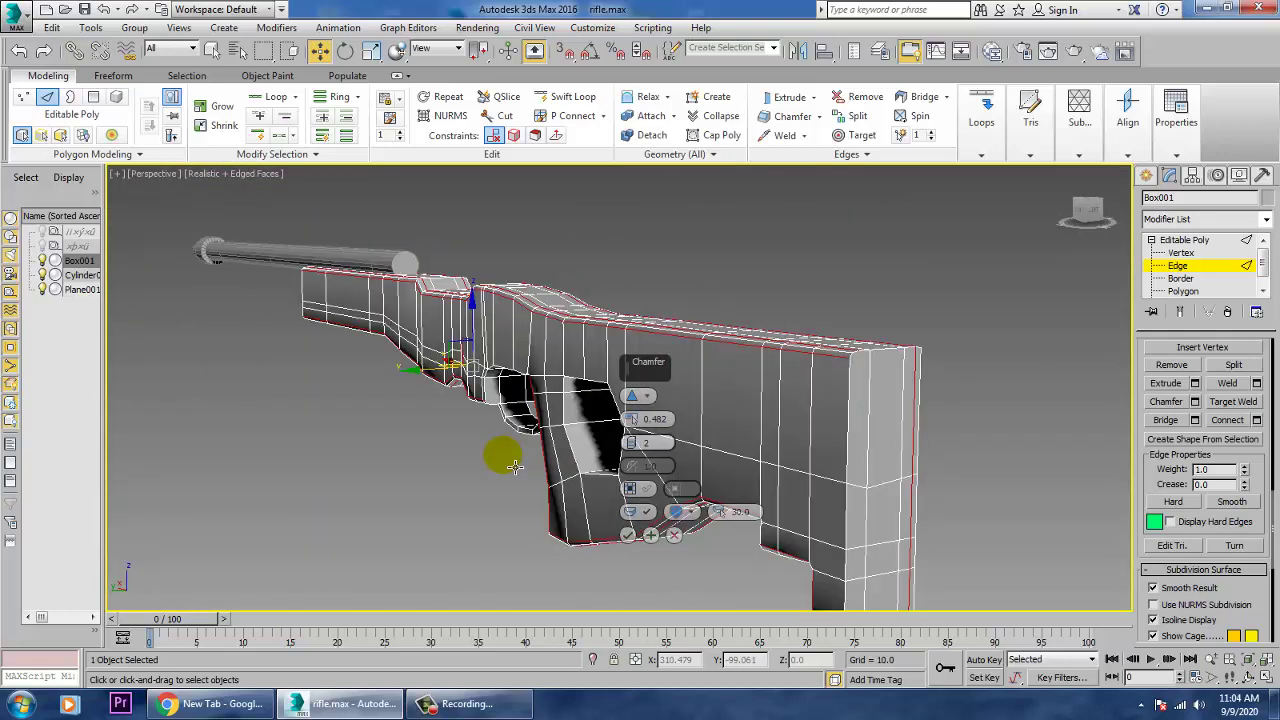
left_click(675, 536)
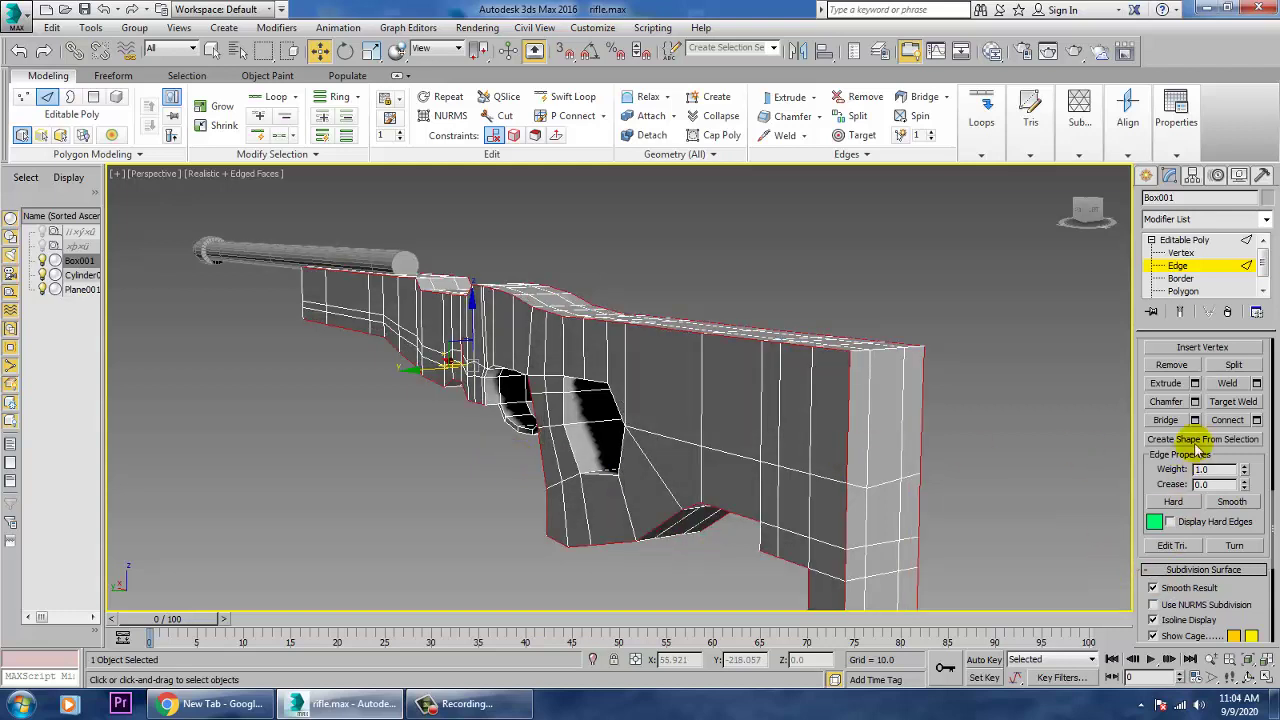
left_click(1194, 401)
middle_click_drag(810, 415, 663, 417, "alt")
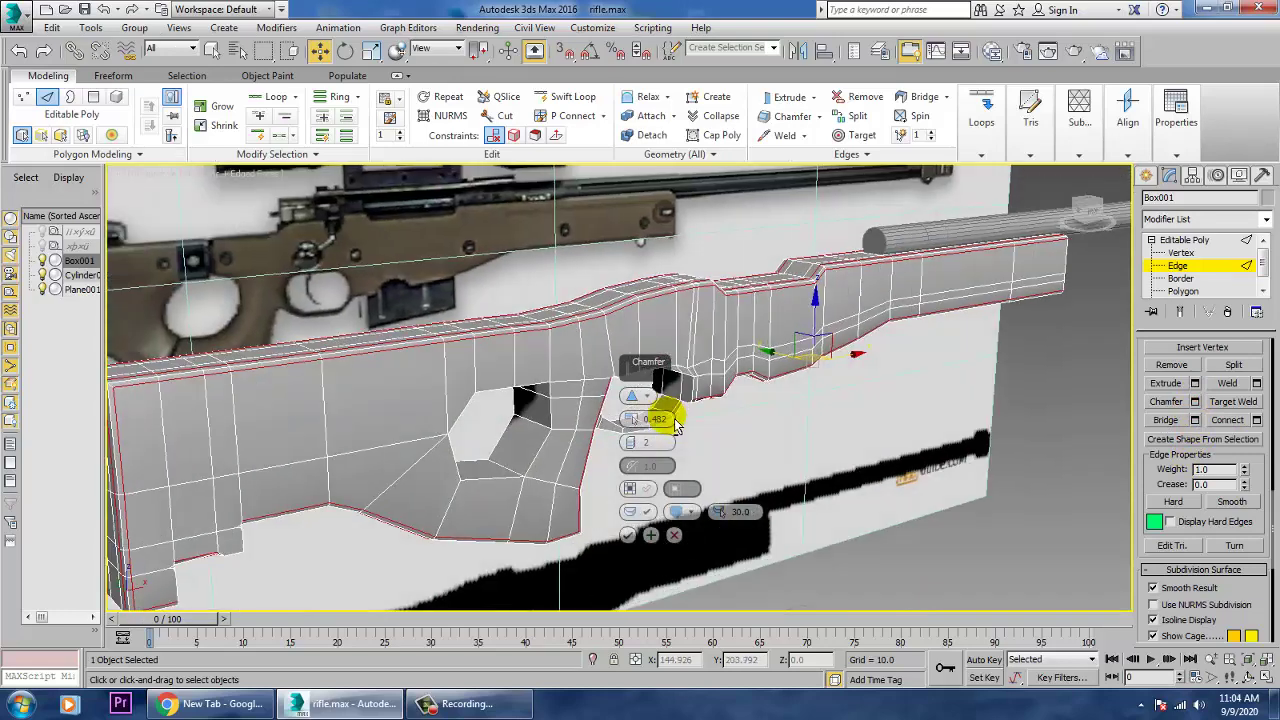
left_click(628, 536)
left_click(878, 538)
- Examine the chamfered body against the reference rifle in the Perspective and Front views, with and without edged faces
scroll(872, 534, "down", 4)
middle_click_drag(843, 517, 780, 522, "alt")
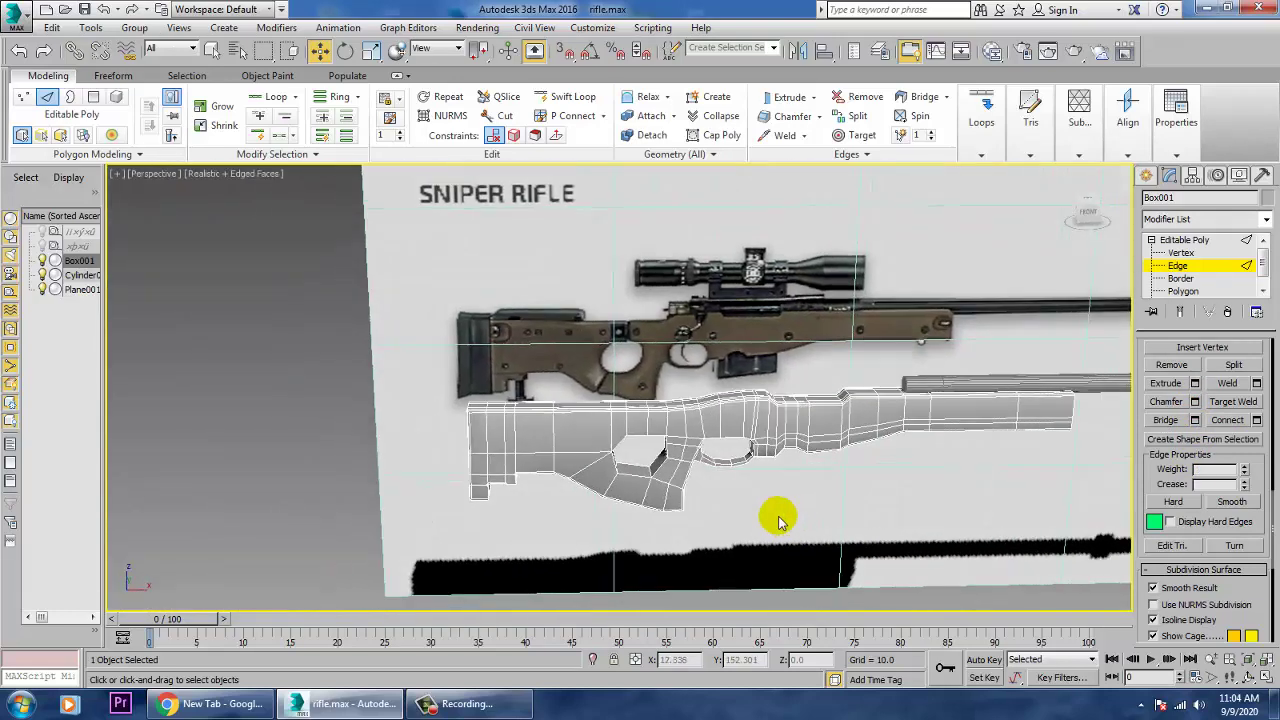
scroll(778, 520, "up", 2)
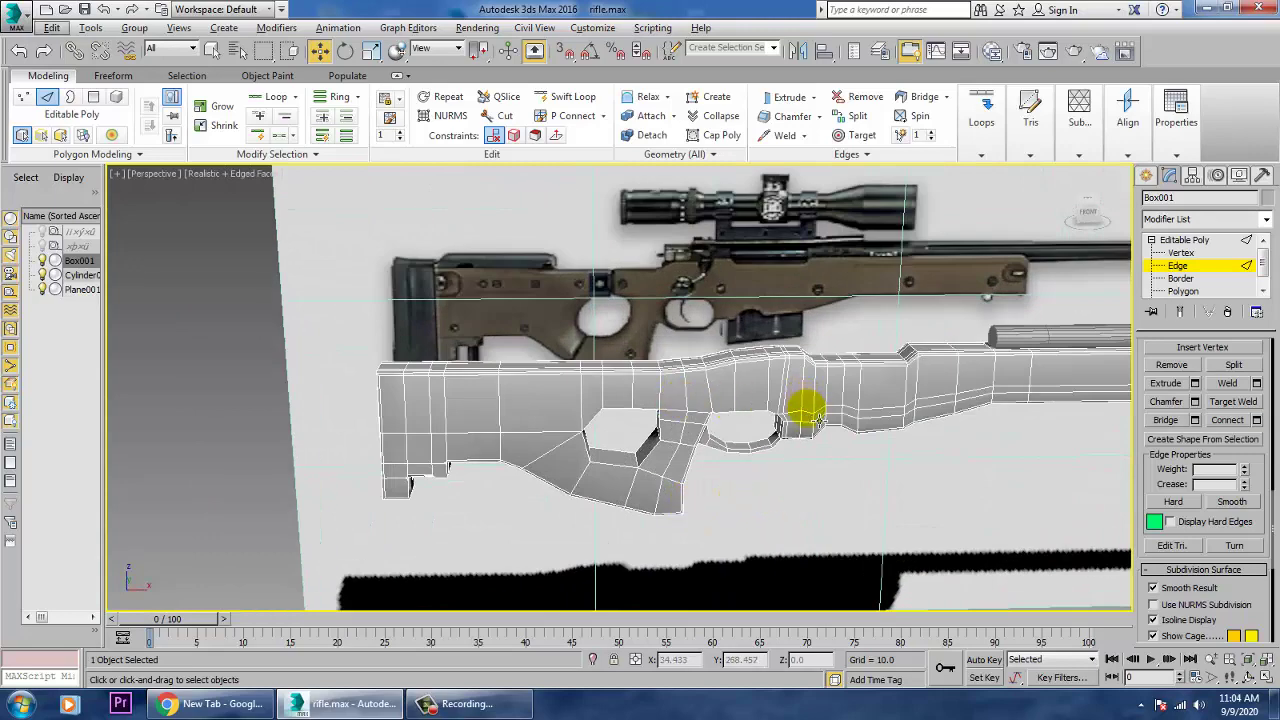
key("F4")
key("F4")
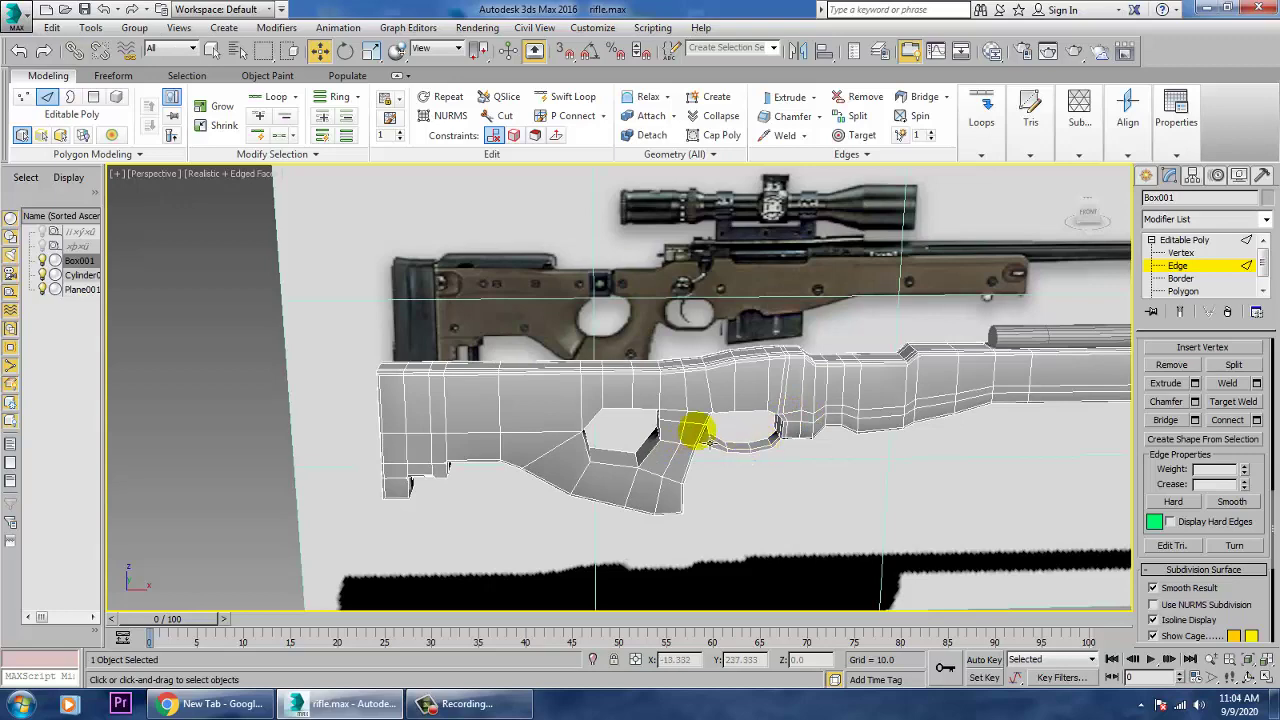
middle_click_drag(706, 438, 726, 443, "alt")
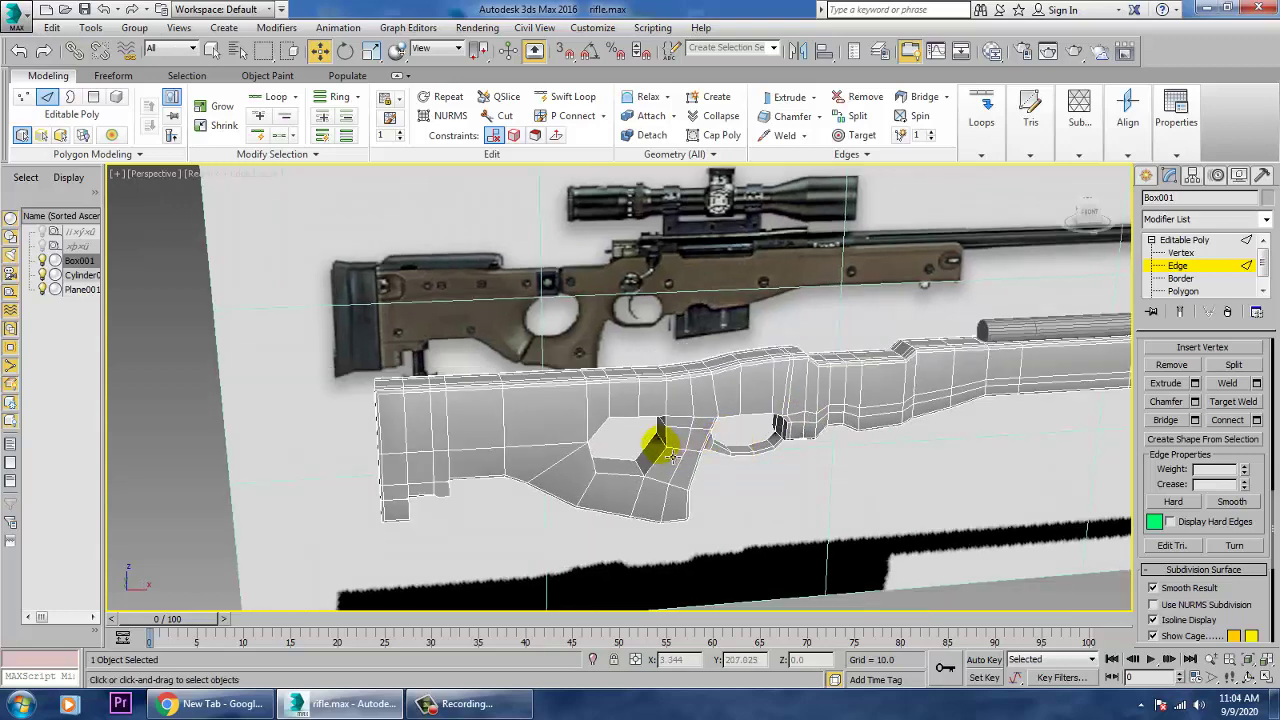
key("alt+w")
left_click(928, 307)
key("alt+w")
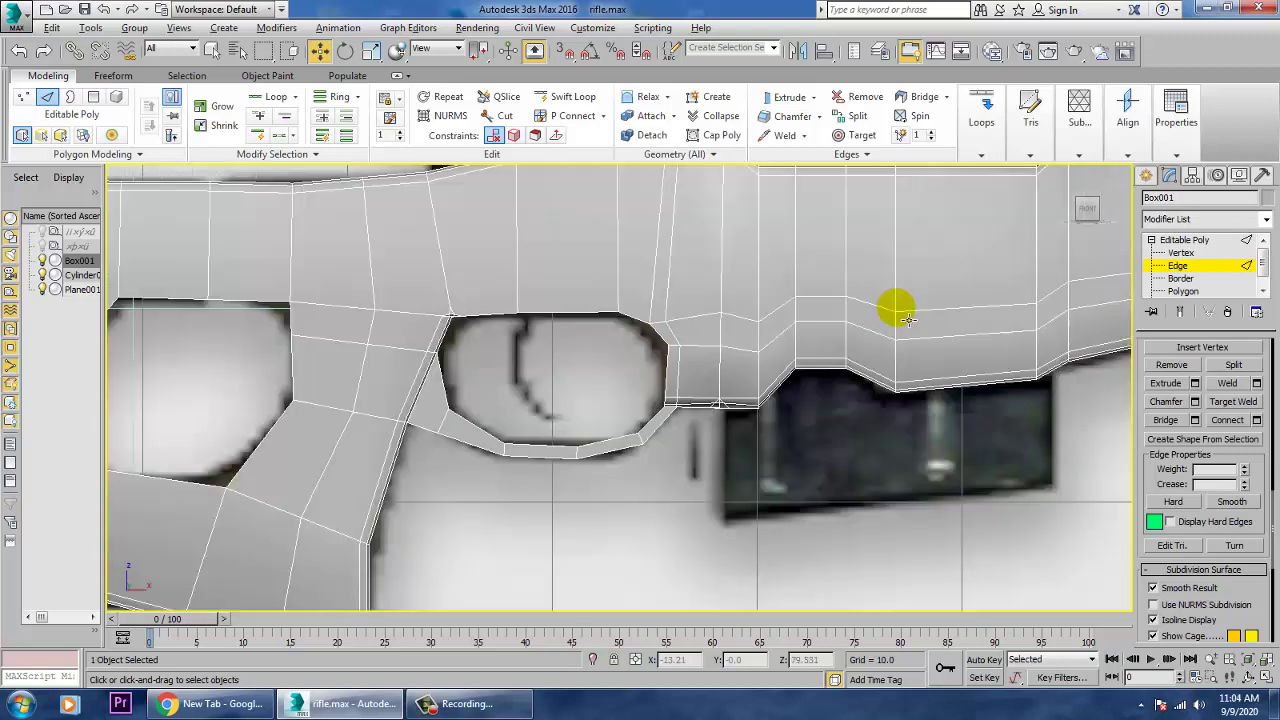
scroll(815, 420, "down", 5)
middle_click_drag(826, 422, 613, 484)
middle_click_drag(824, 483, 586, 494)
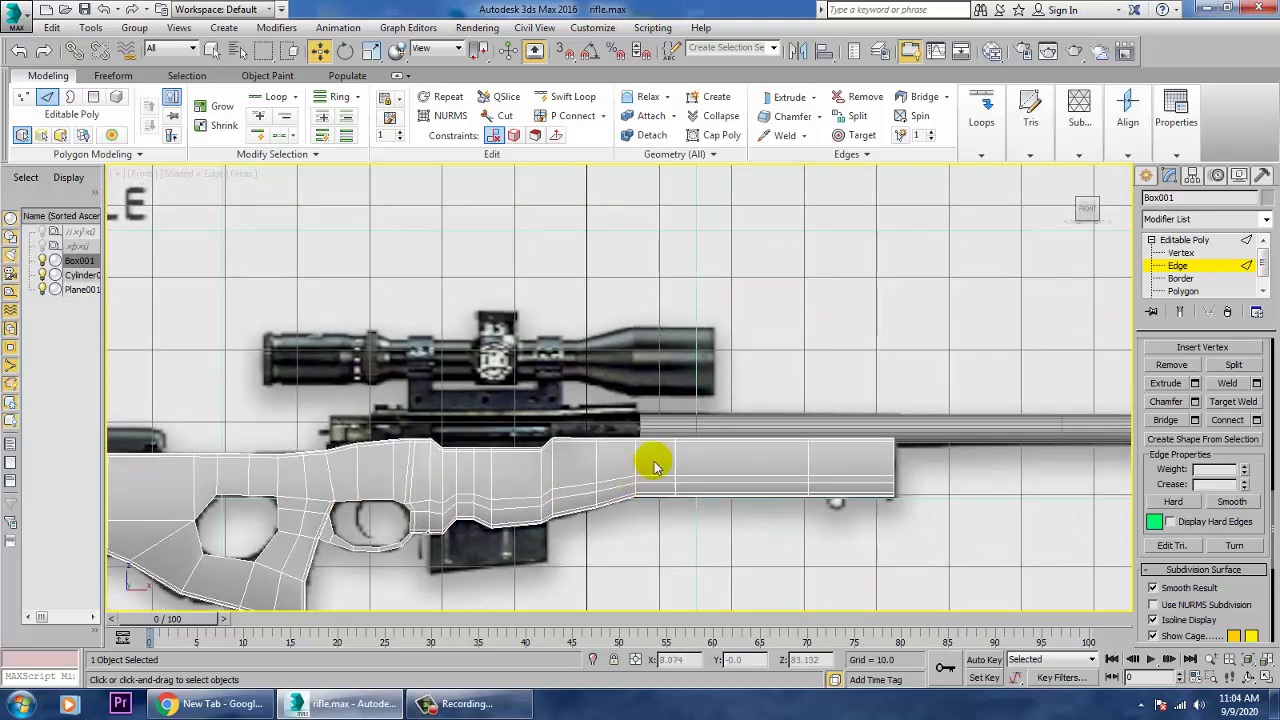
- Move the barrel cylinder's rear end vertices back above the receiver to about X = -29.25 in the Front view
left_click(1184, 240)
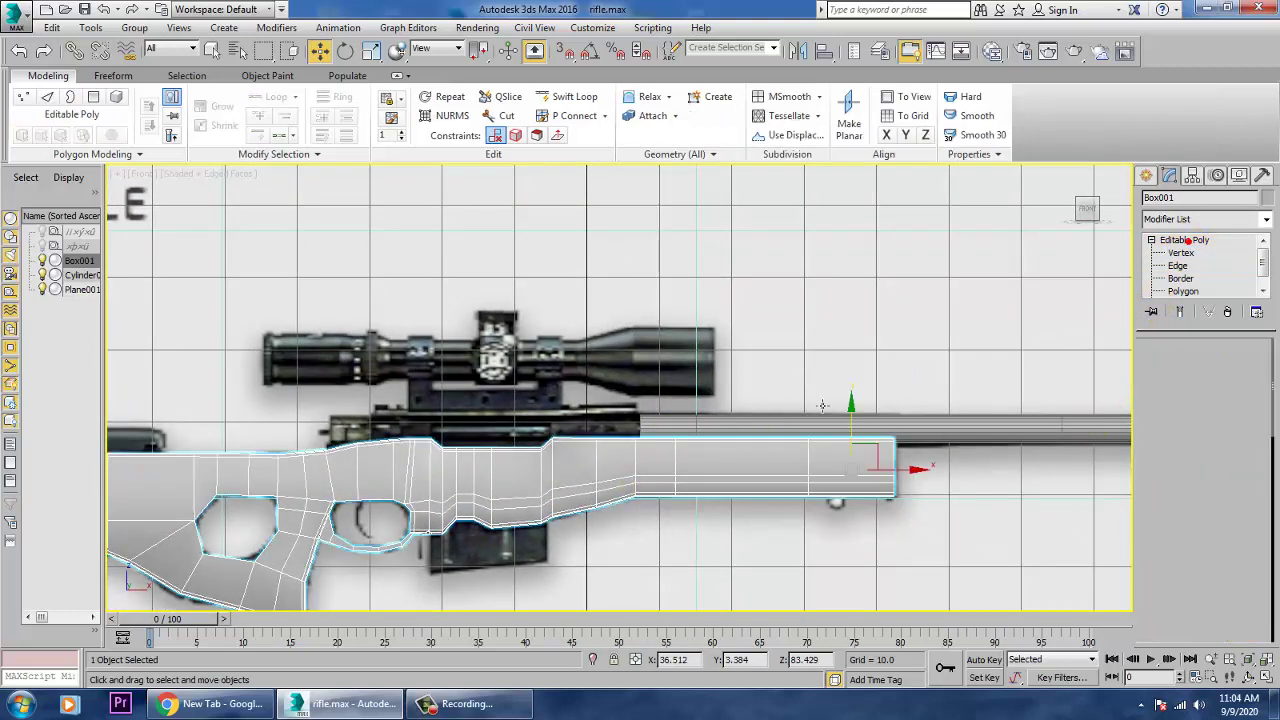
left_click(757, 424)
key("1")
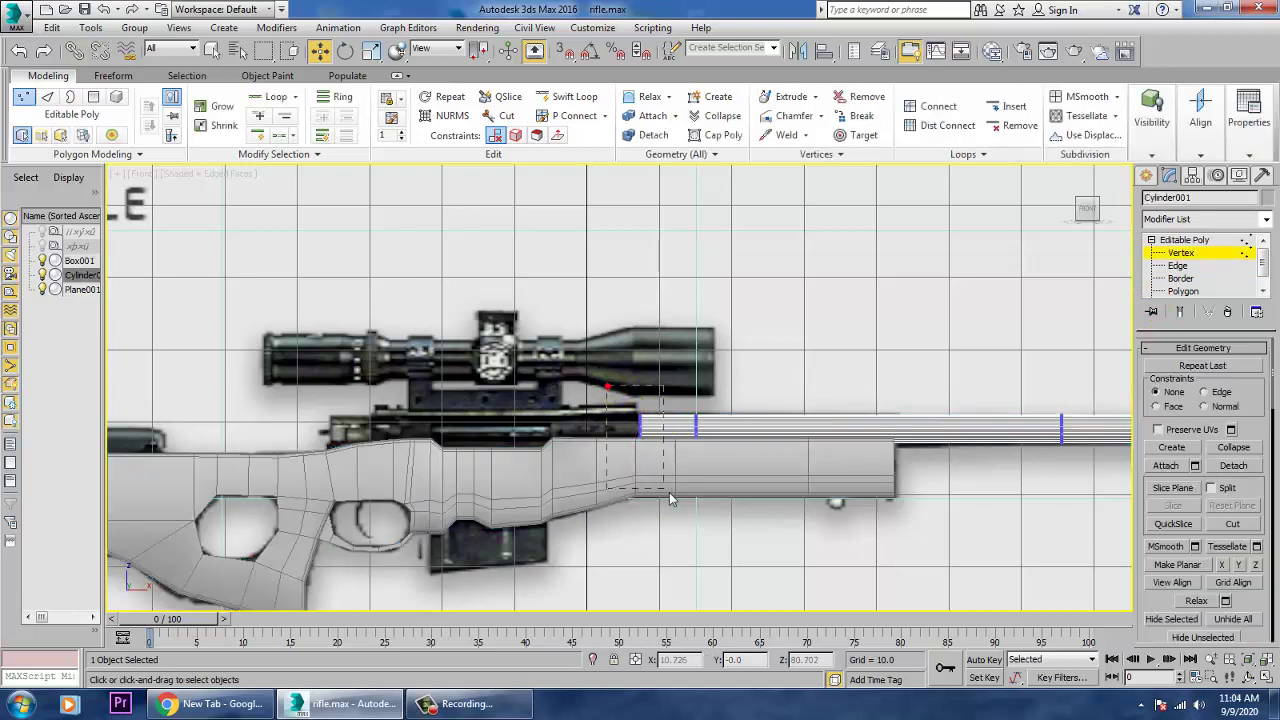
left_click_drag(670, 497, 684, 444)
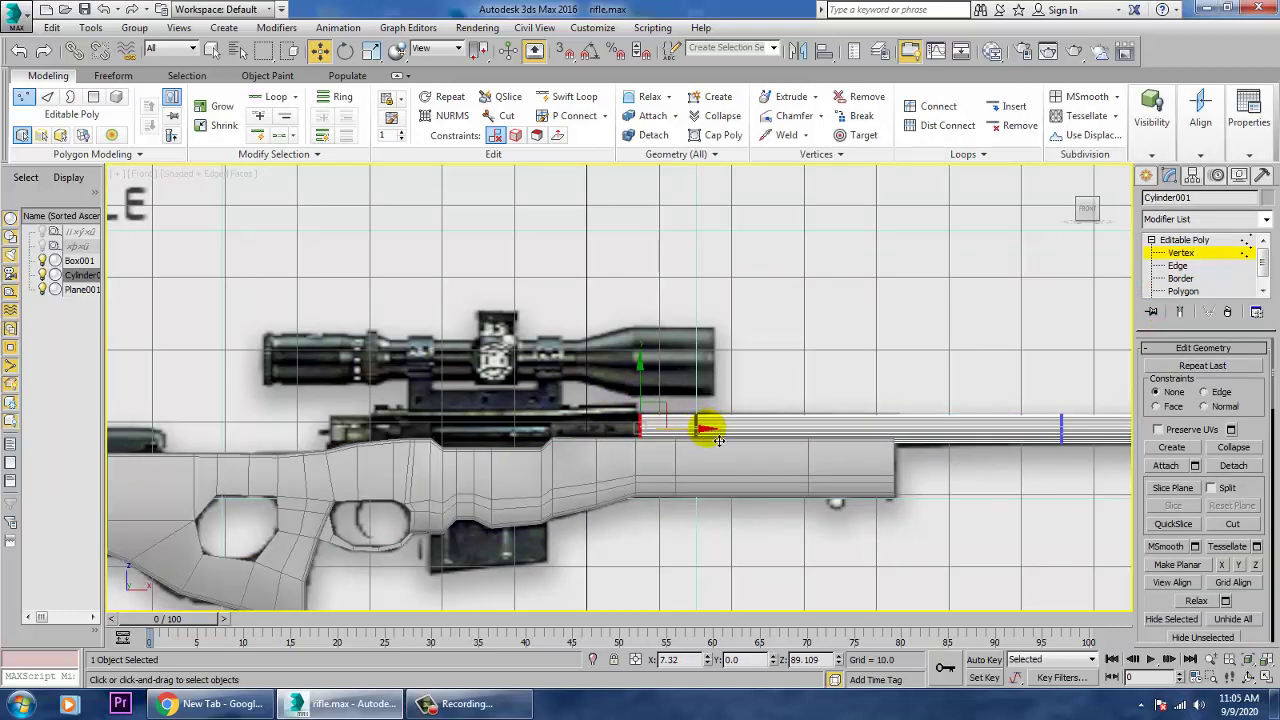
left_click_drag(665, 440, 481, 440)
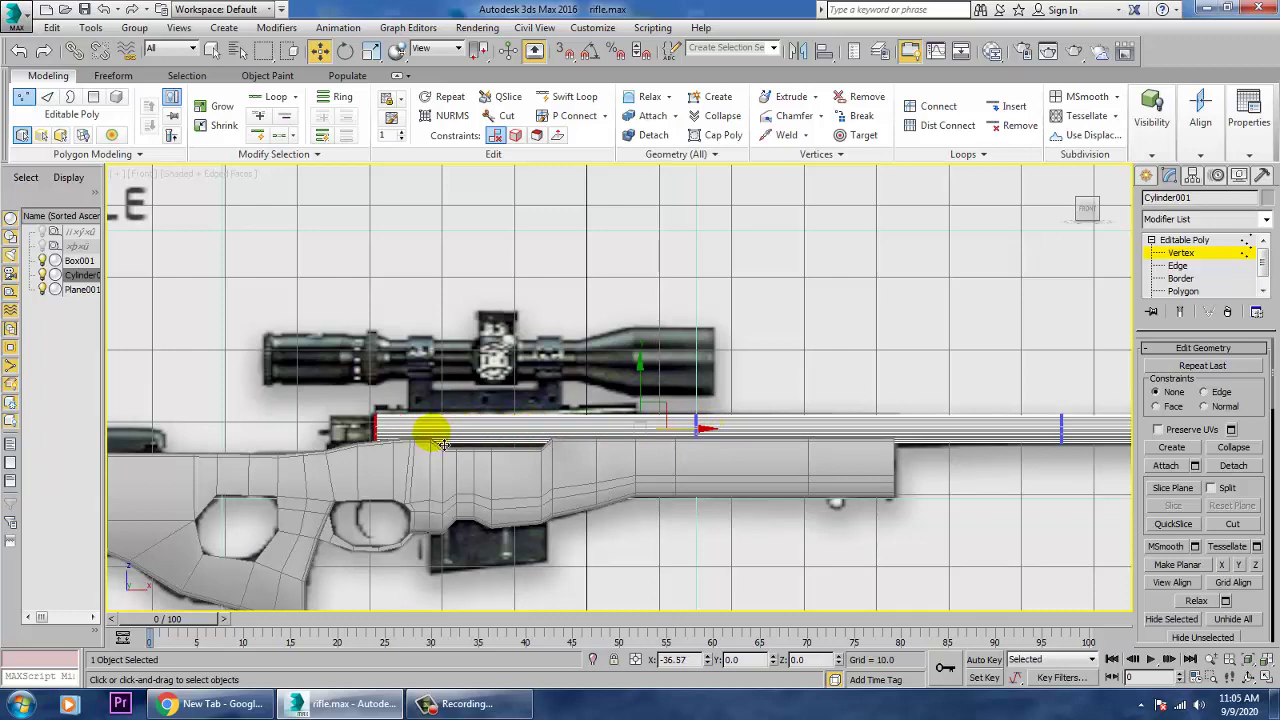
- Examine the extended barrel's rear end on the body and compare it with the reference rifle's receiver and scope in Perspective
key("alt+w")
right_click(951, 583)
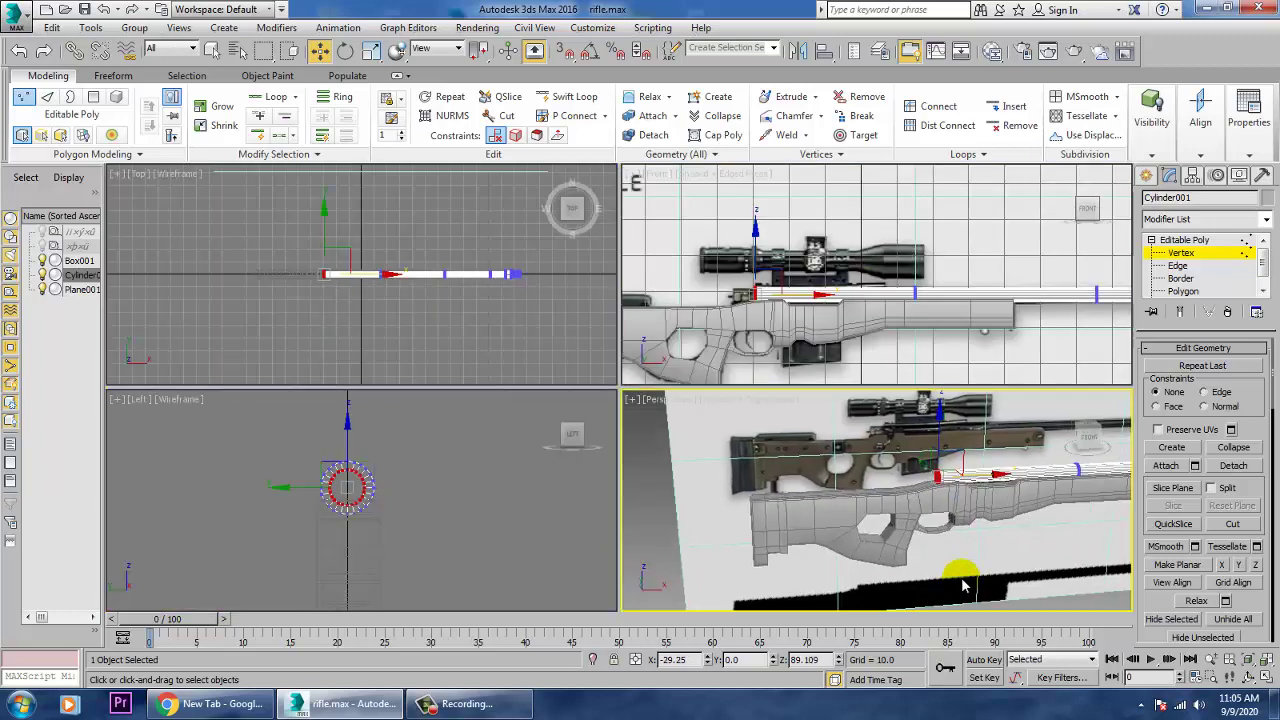
key("alt+w")
middle_click_drag(920, 447, 815, 558, "alt")
scroll(837, 487, "up", 3)
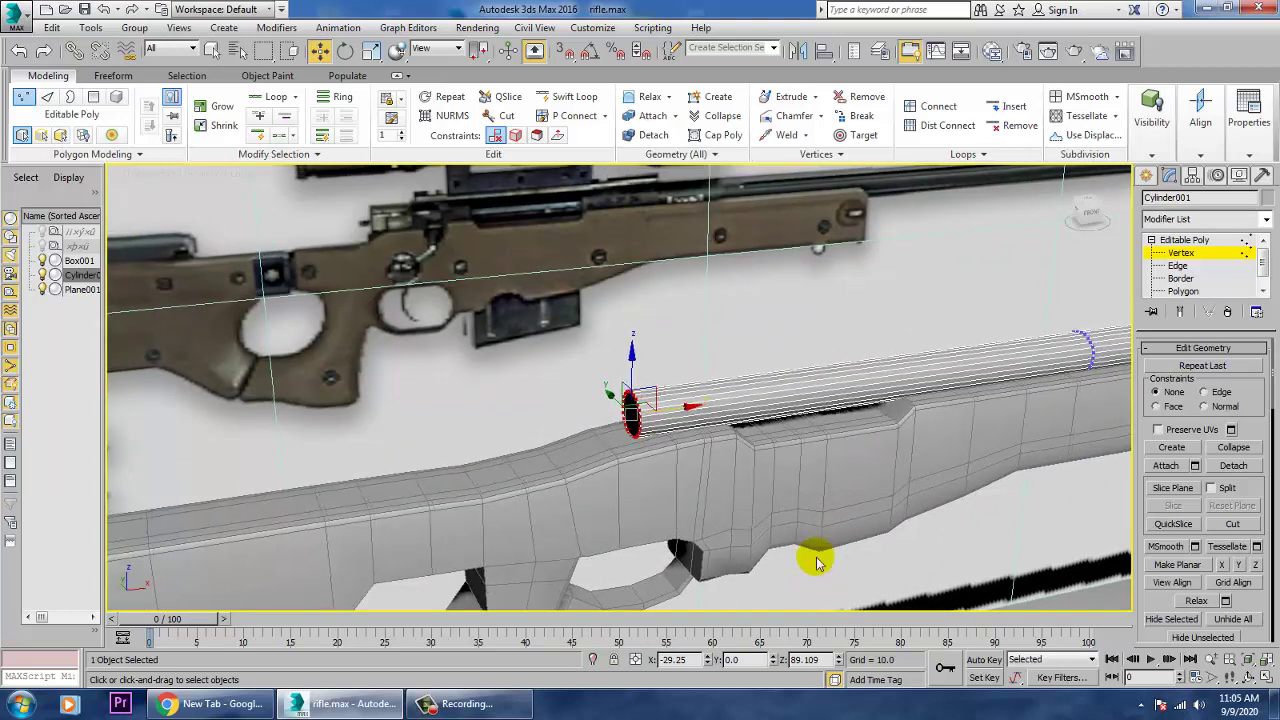
middle_click_drag(851, 470, 756, 587)
middle_click_drag(823, 440, 764, 525)
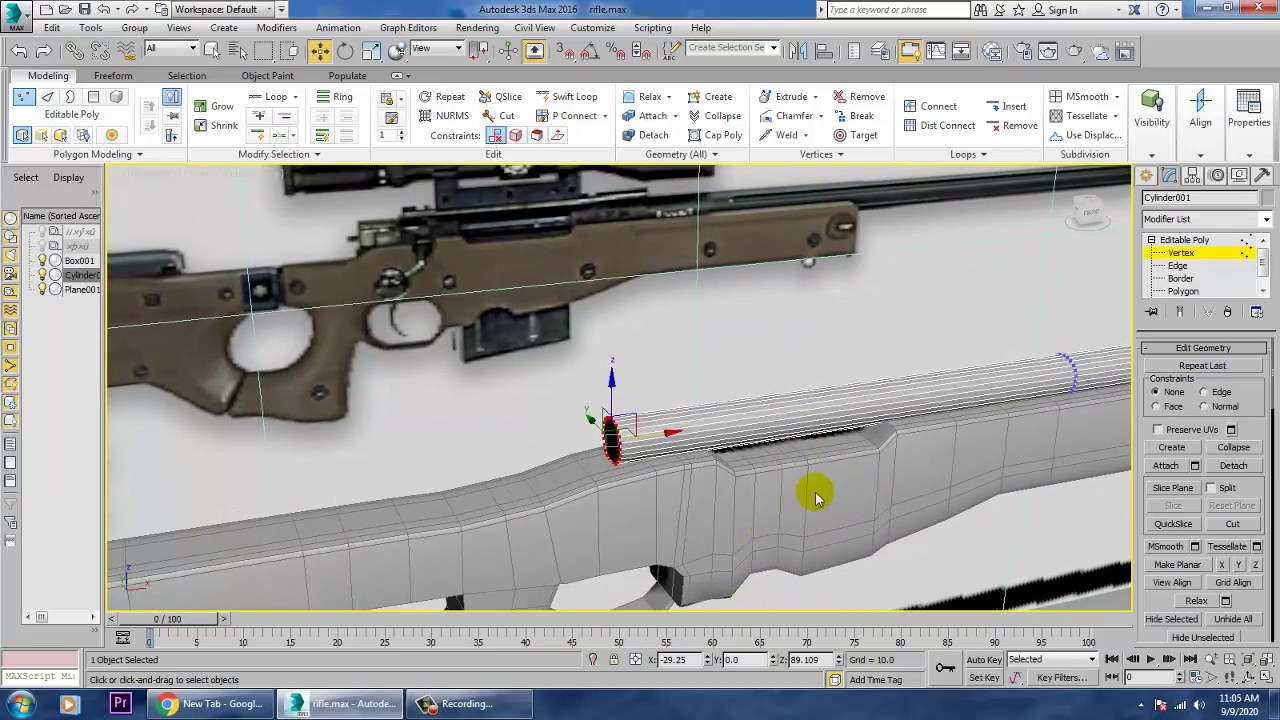
scroll(912, 458, "down", 3)
middle_click_drag(922, 456, 760, 476)
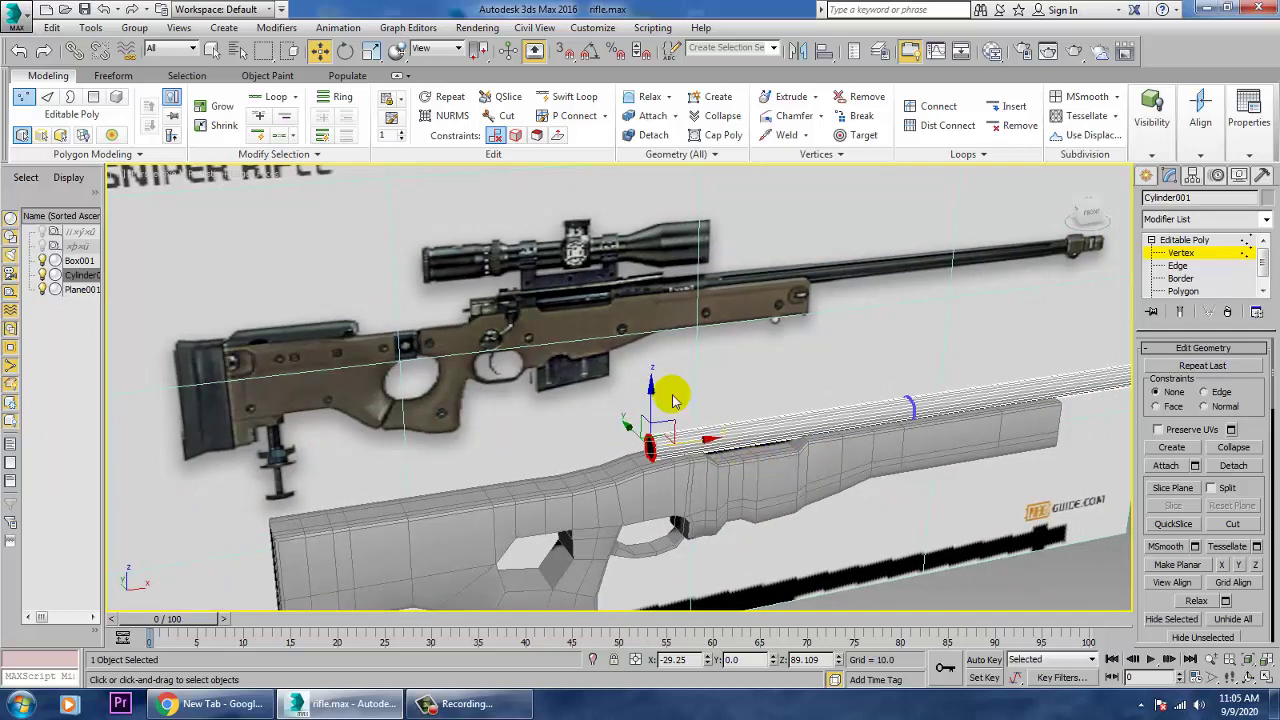
scroll(628, 322, "up", 2)
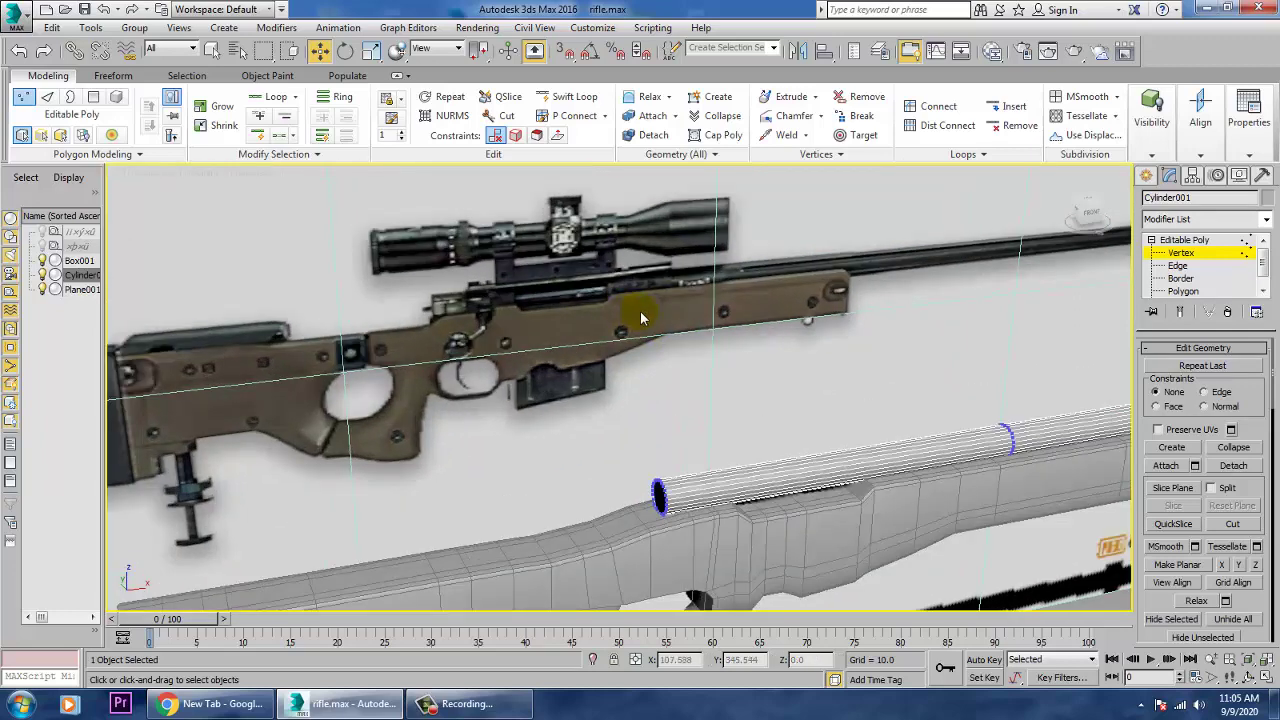
left_click(1147, 176)
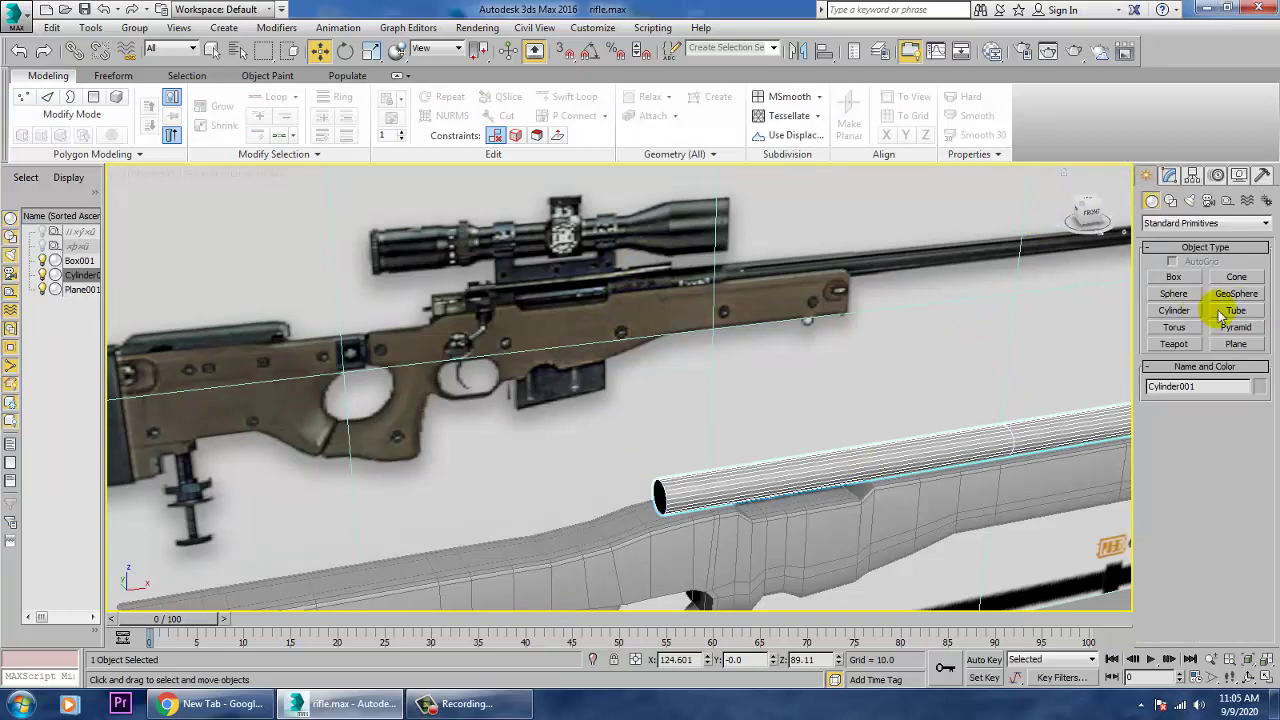
left_click(1240, 311)
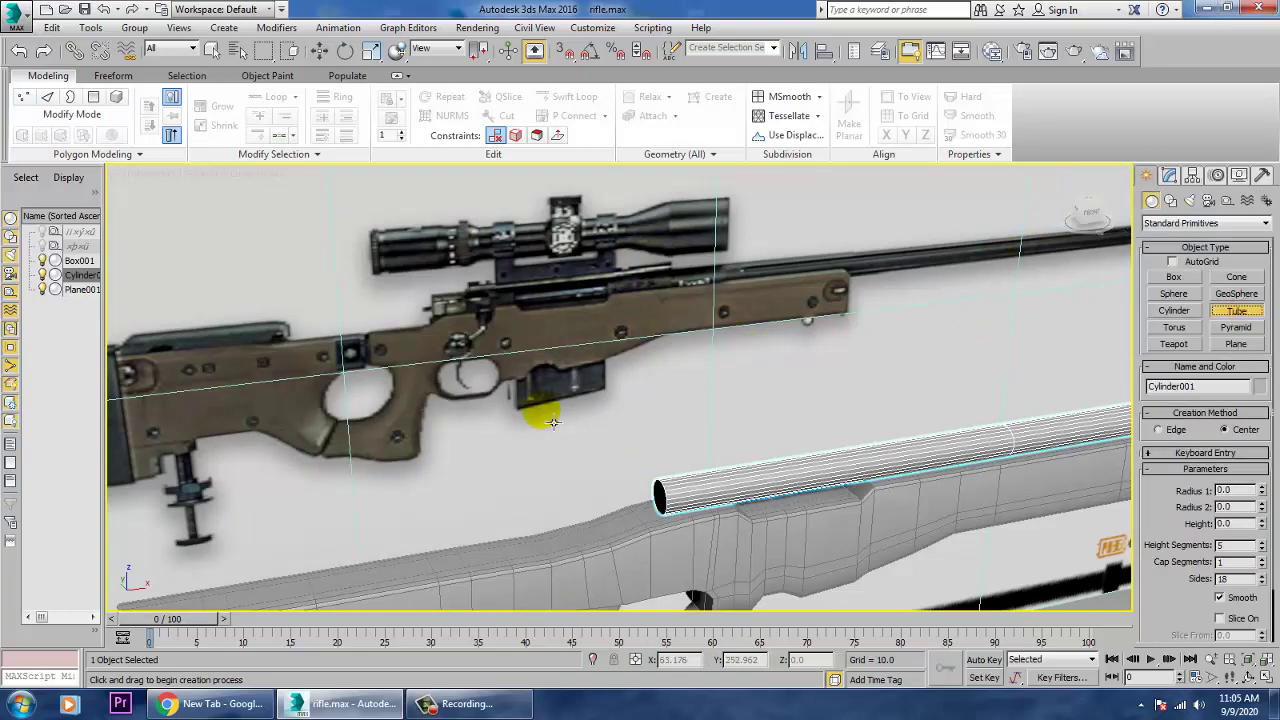
key("alt+w")
left_click(908, 277)
left_click(395, 535)
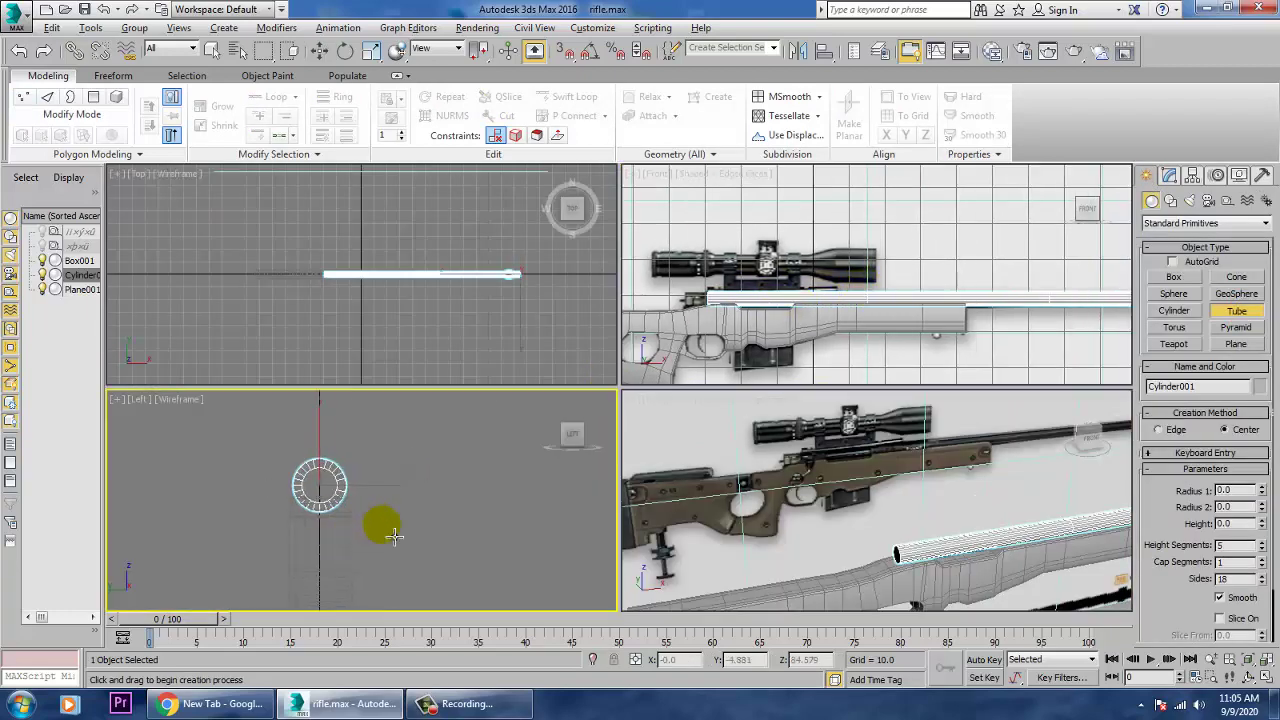
key("alt+w")
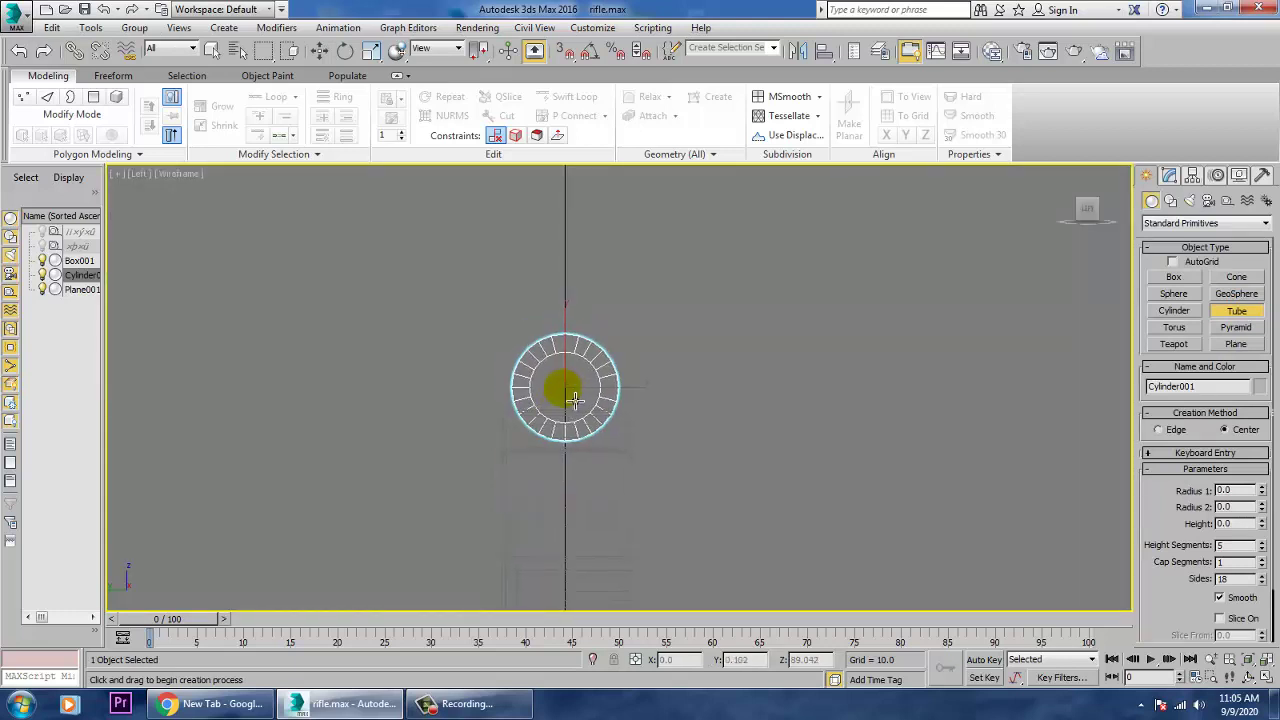
left_click_drag(573, 400, 615, 425)
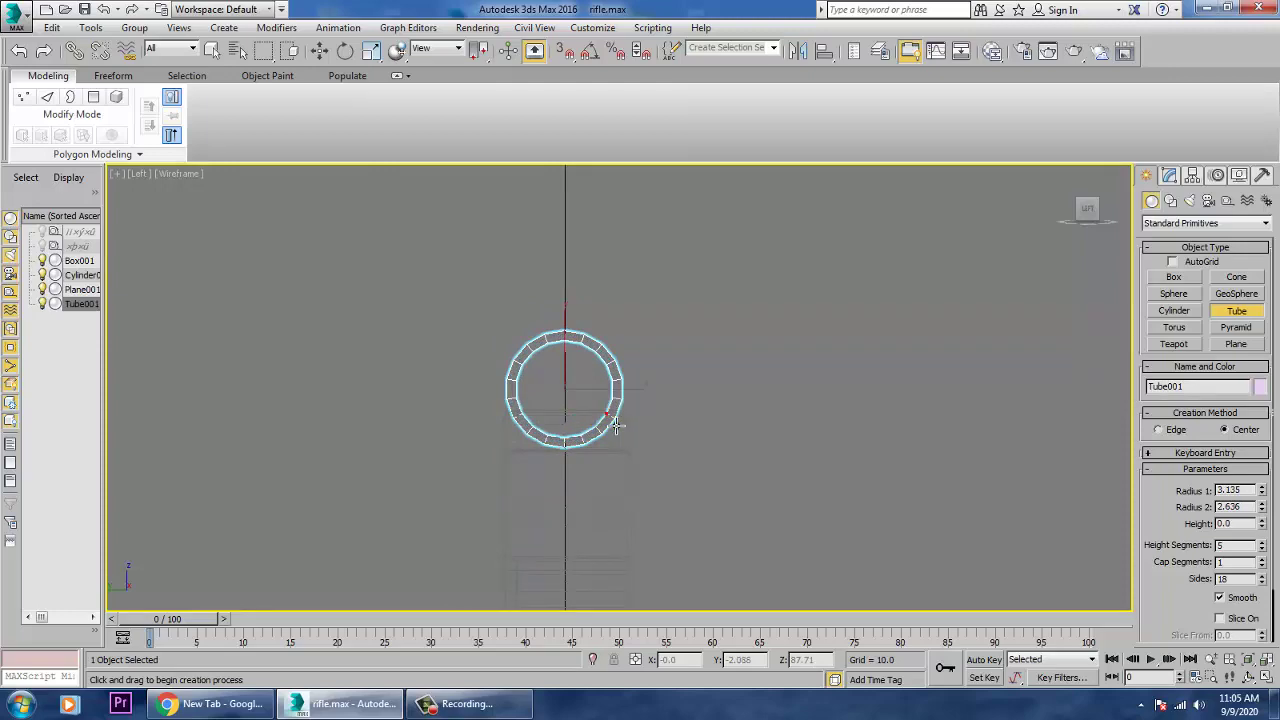
key("w")
key("alt+w")
right_click(920, 520)
key("alt+w")
scroll(909, 474, "down", 8)
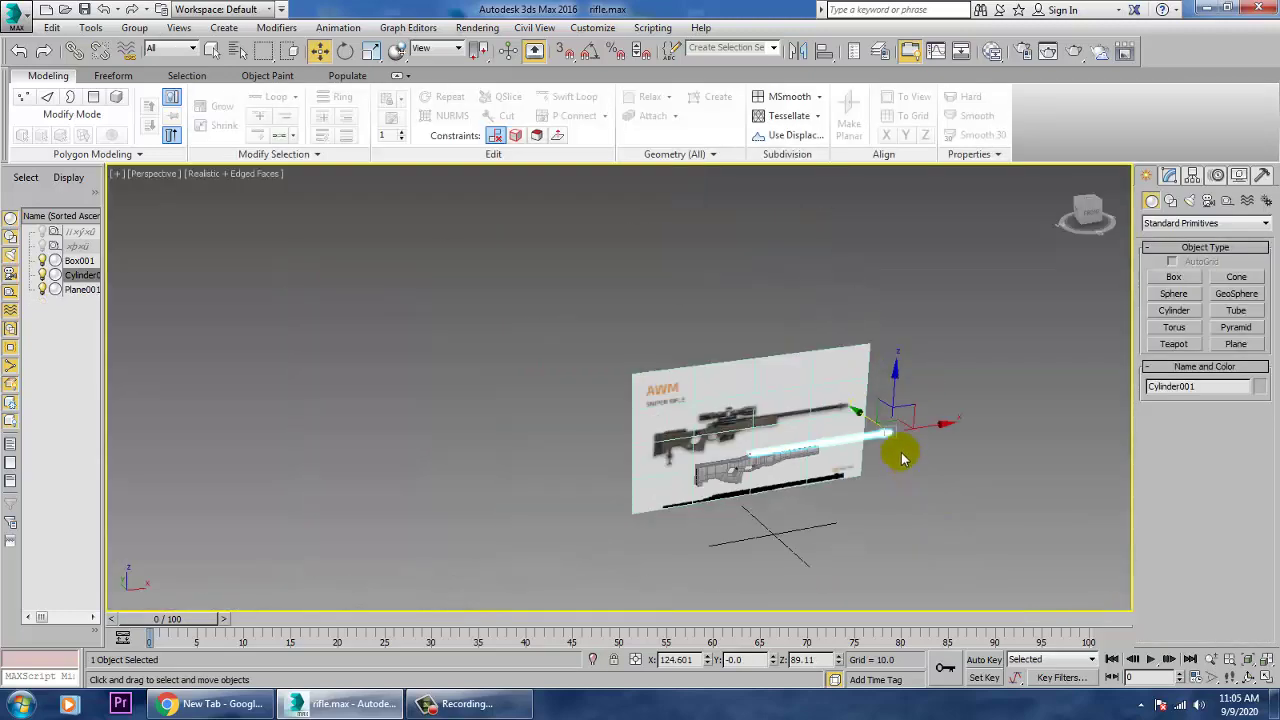
scroll(903, 460, "up", 5)
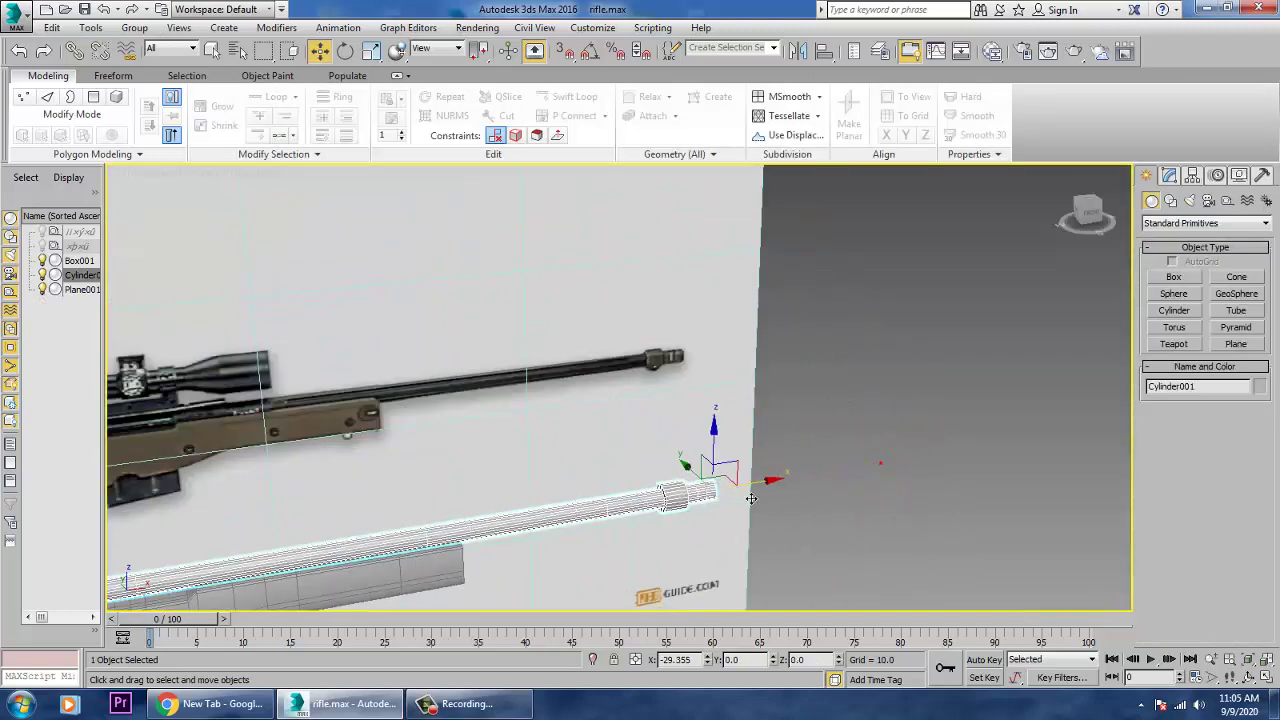
key("alt+w")
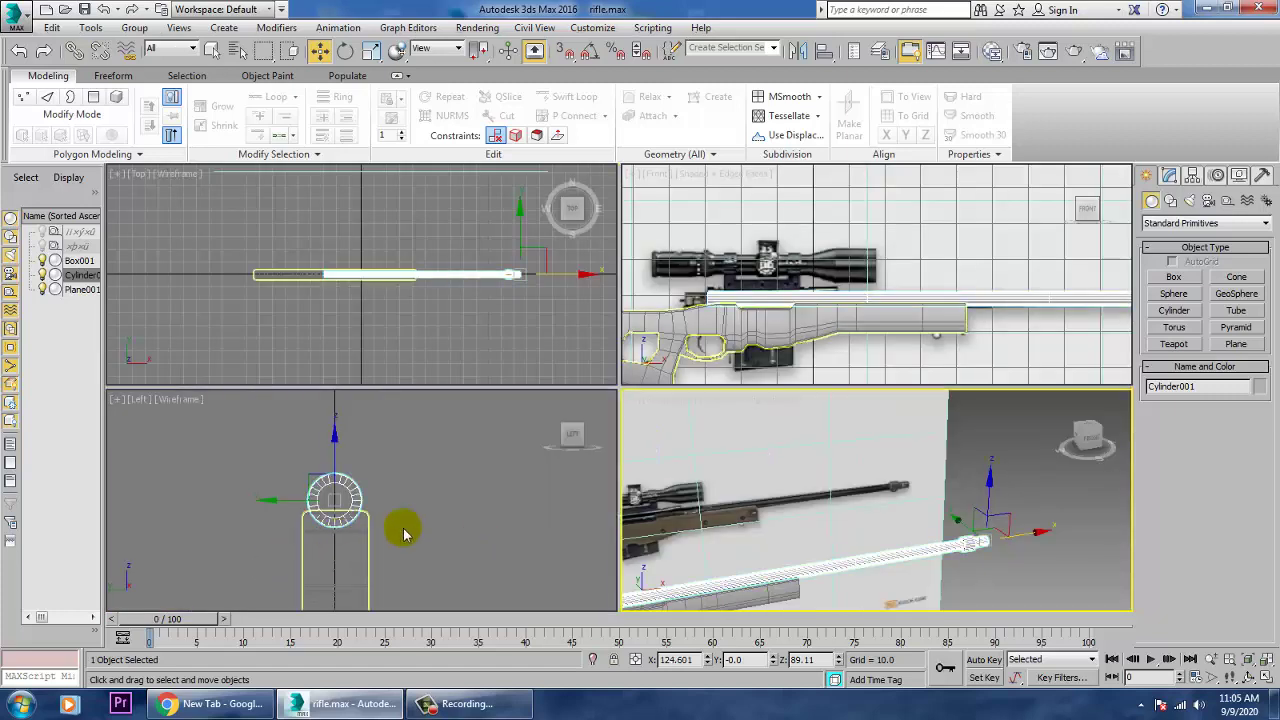
right_click(403, 514)
key("alt+w")
left_click(720, 392)
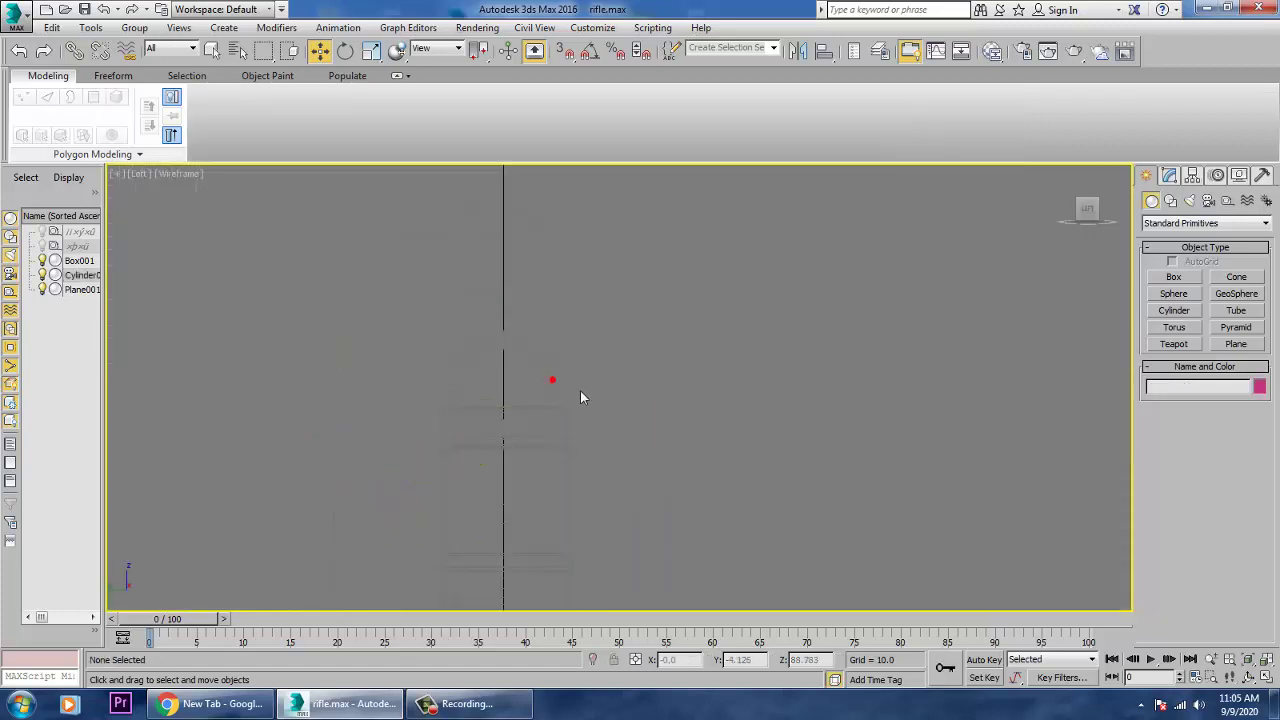
left_click(578, 396)
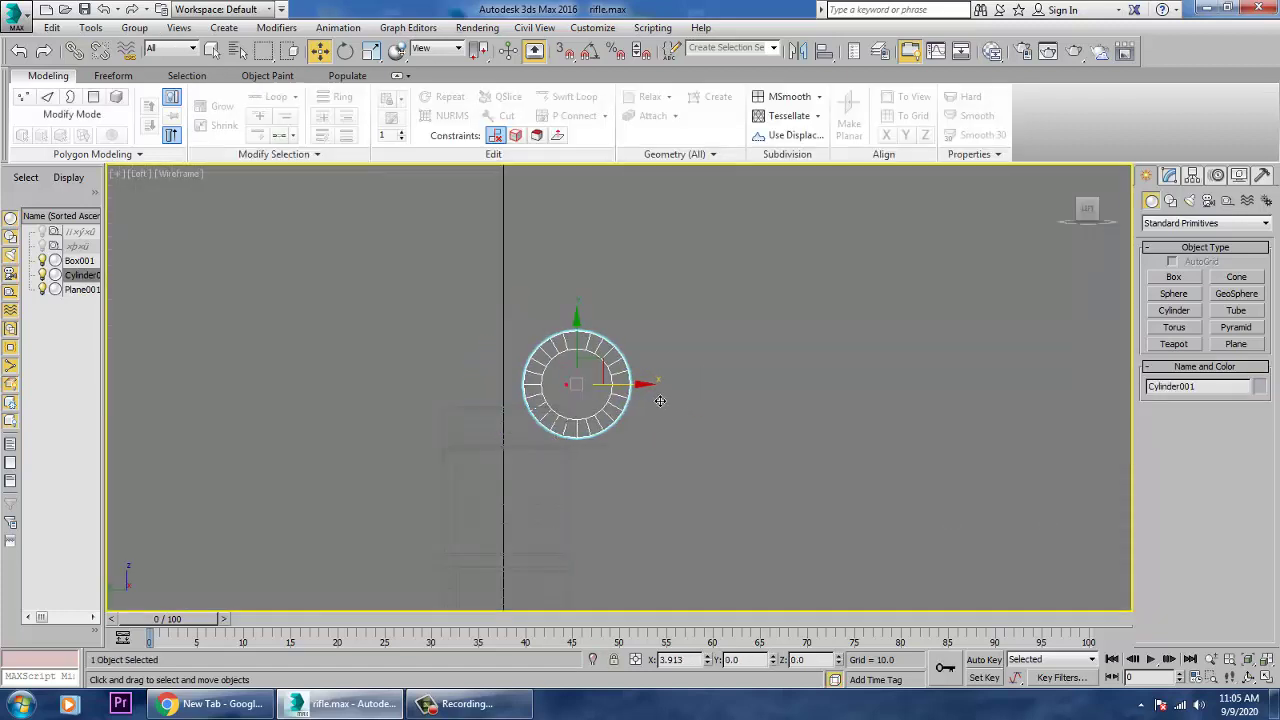
key("alt+w")
left_click(987, 464)
middle_click_drag(987, 464, 964, 464)
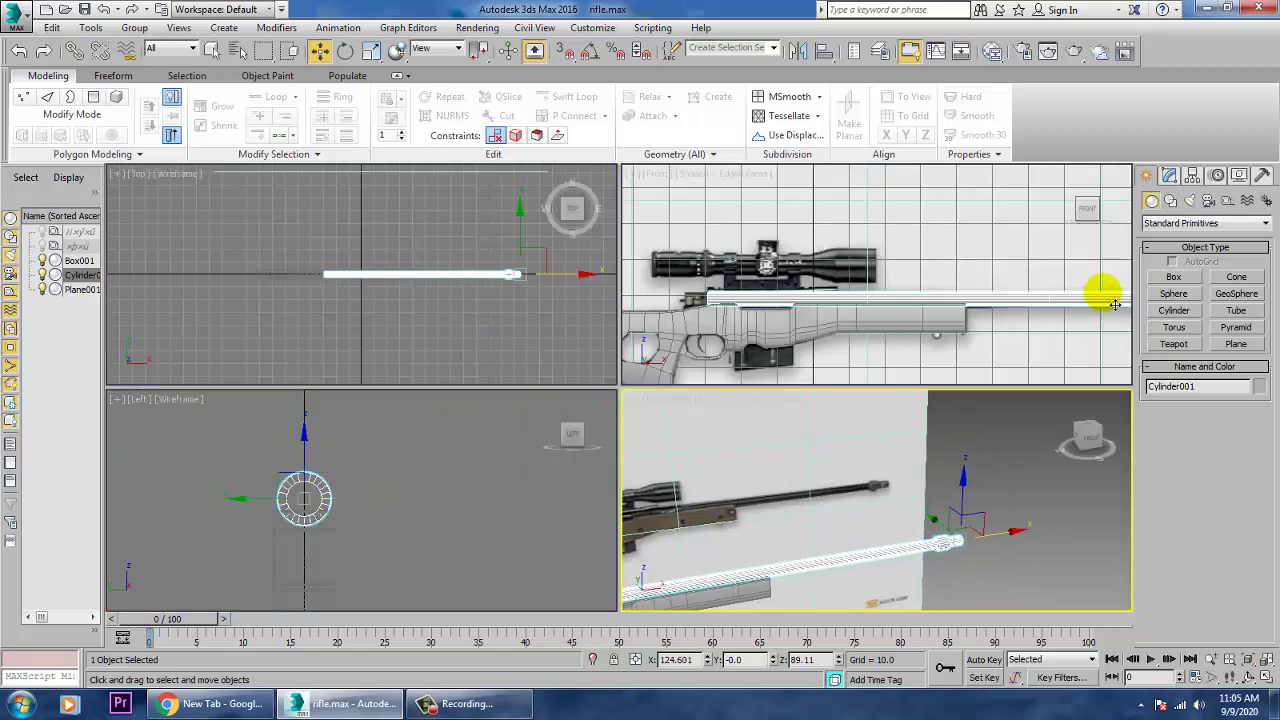
left_click(1236, 310)
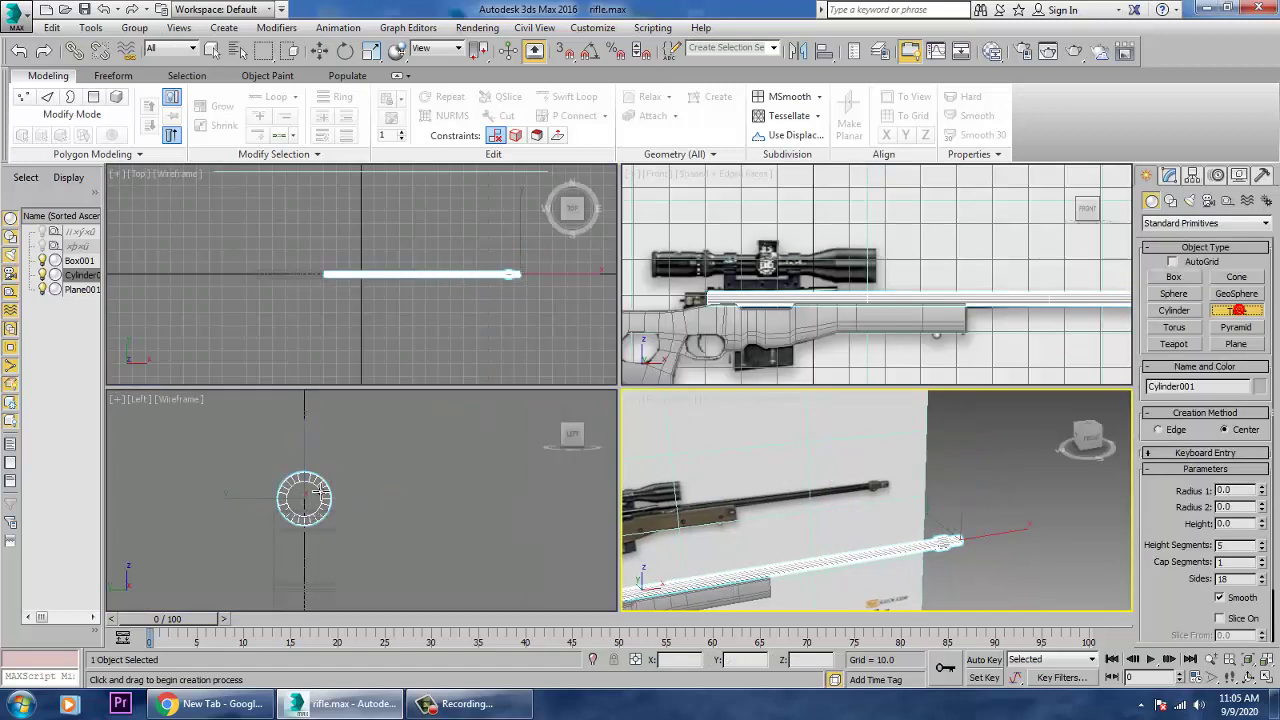
middle_click_drag(320, 495, 418, 460)
key("alt+w")
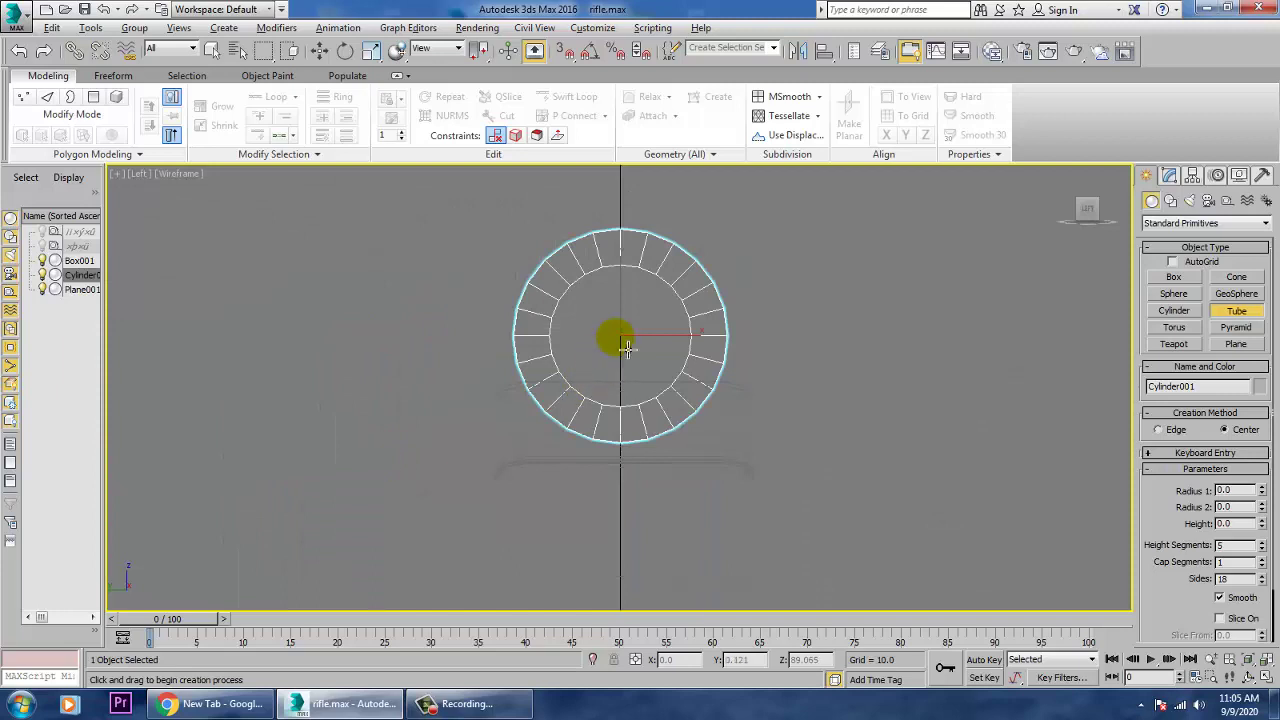
left_click_drag(620, 335, 675, 425)
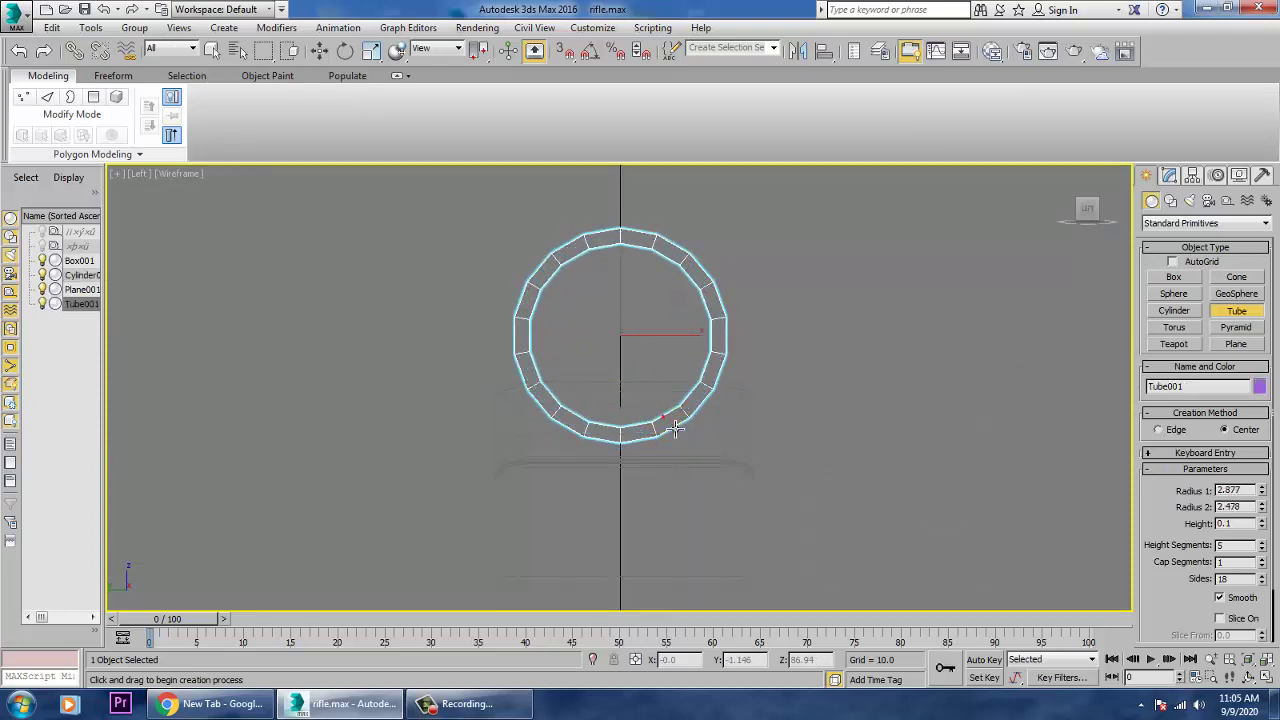
right_click(675, 413)
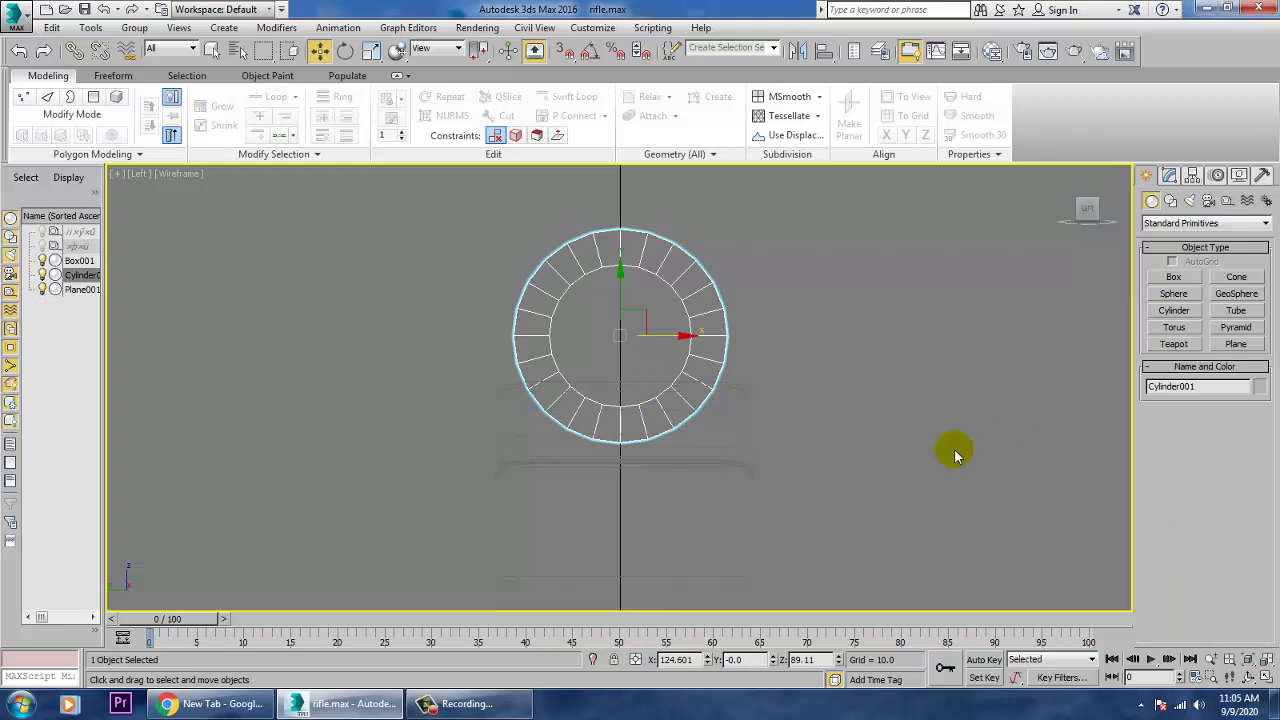
- Draw a tube centred on the barrel in the Left view, about 3.161 outer radius, 2.65 inner radius and 0.558 height
left_click(1236, 311)
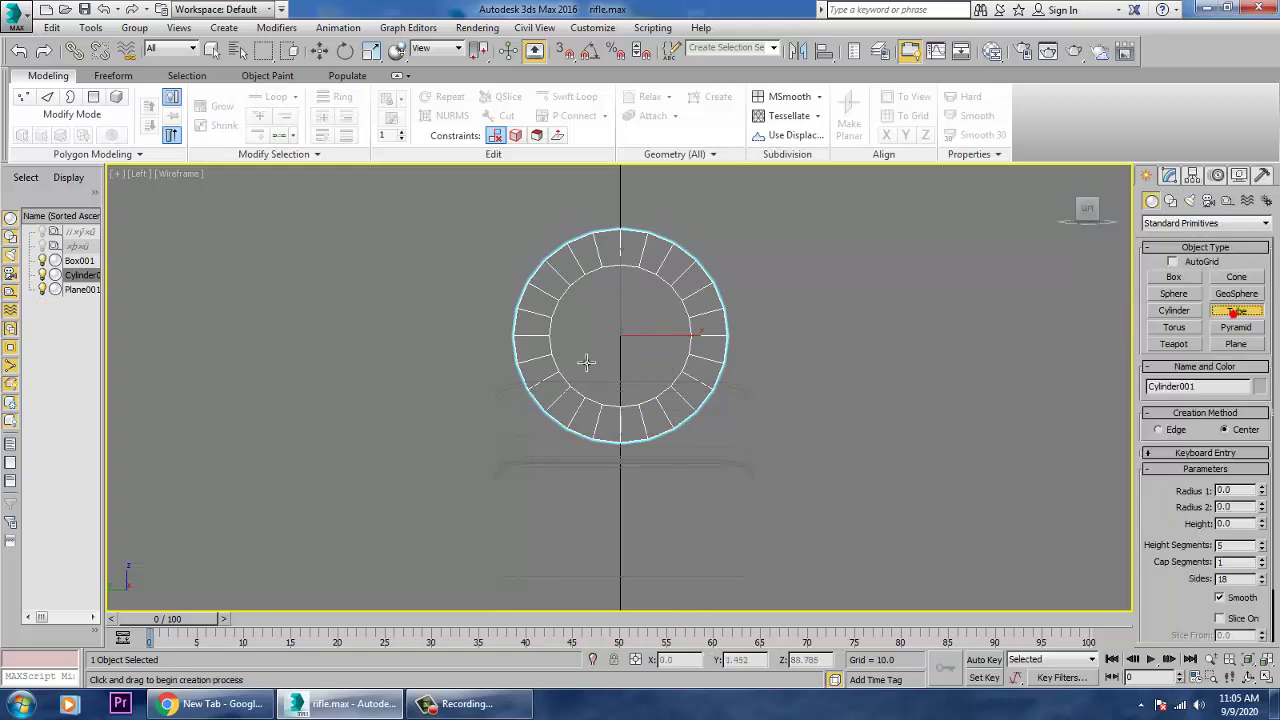
left_click_drag(633, 346, 706, 417)
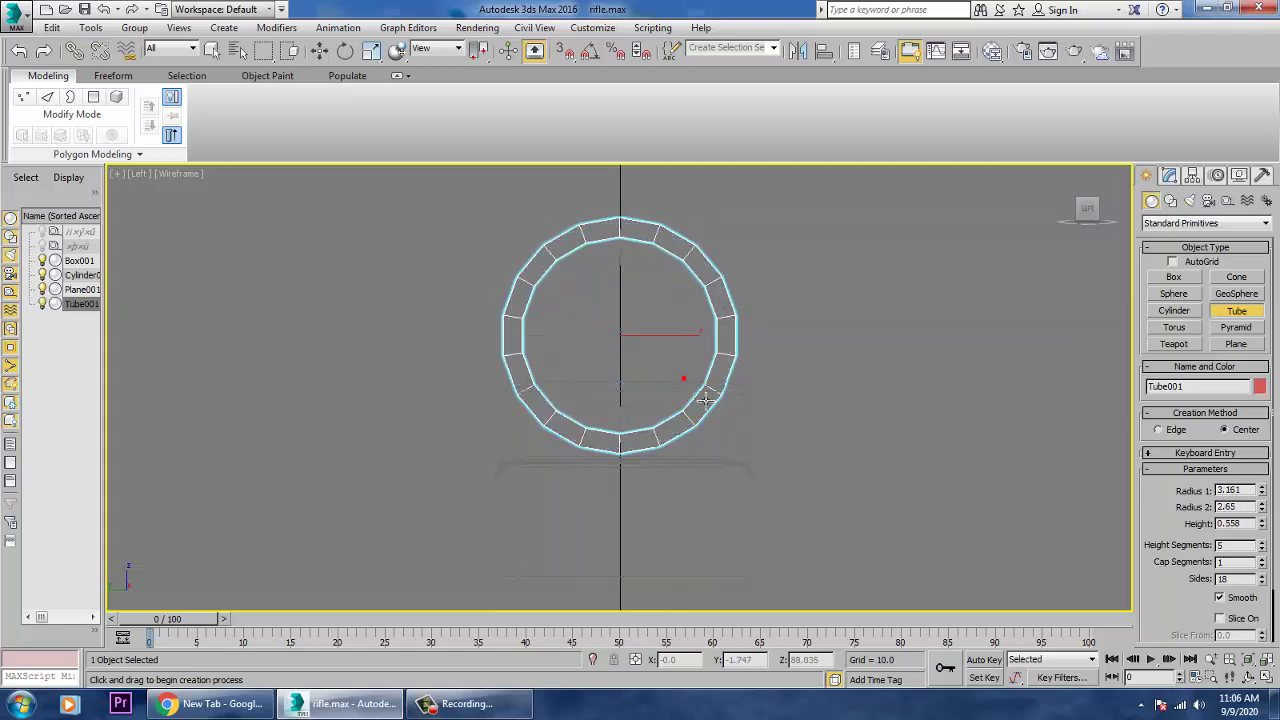
key("w")
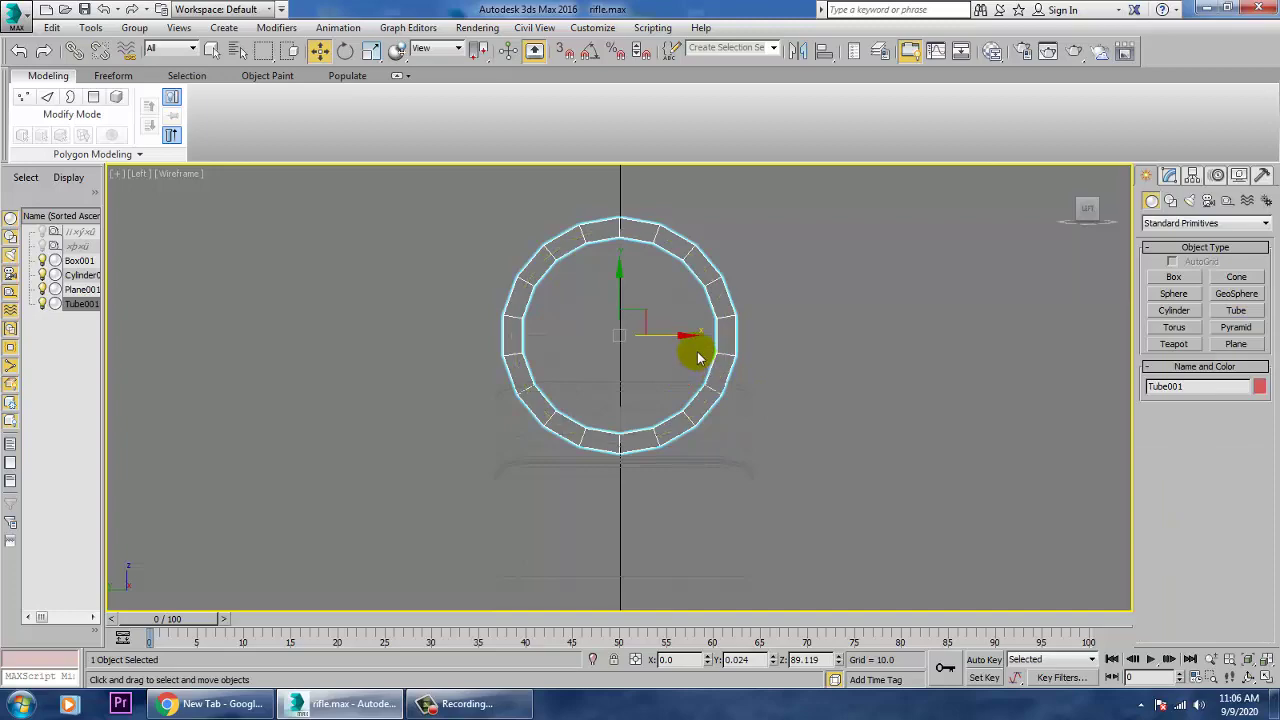
- Resize the tube into a sleeve around the barrel with Radius 1 of 2.466, Radius 2 of 2.014 and a height of 8.308
key("alt+w")
right_click(1014, 434)
key("alt+w")
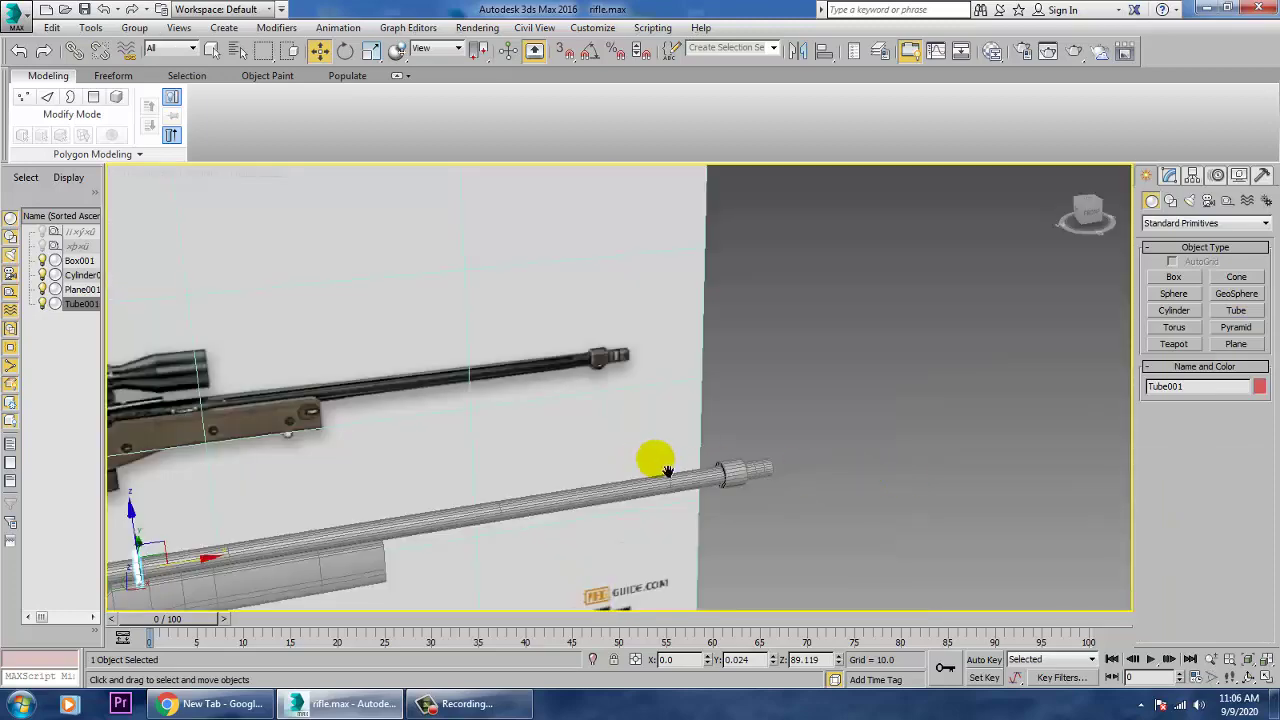
middle_click_drag(668, 471, 749, 429)
key("z")
middle_click_drag(600, 436, 403, 440, "alt")
scroll(410, 440, "down", 4)
middle_click_drag(691, 440, 800, 410, "alt")
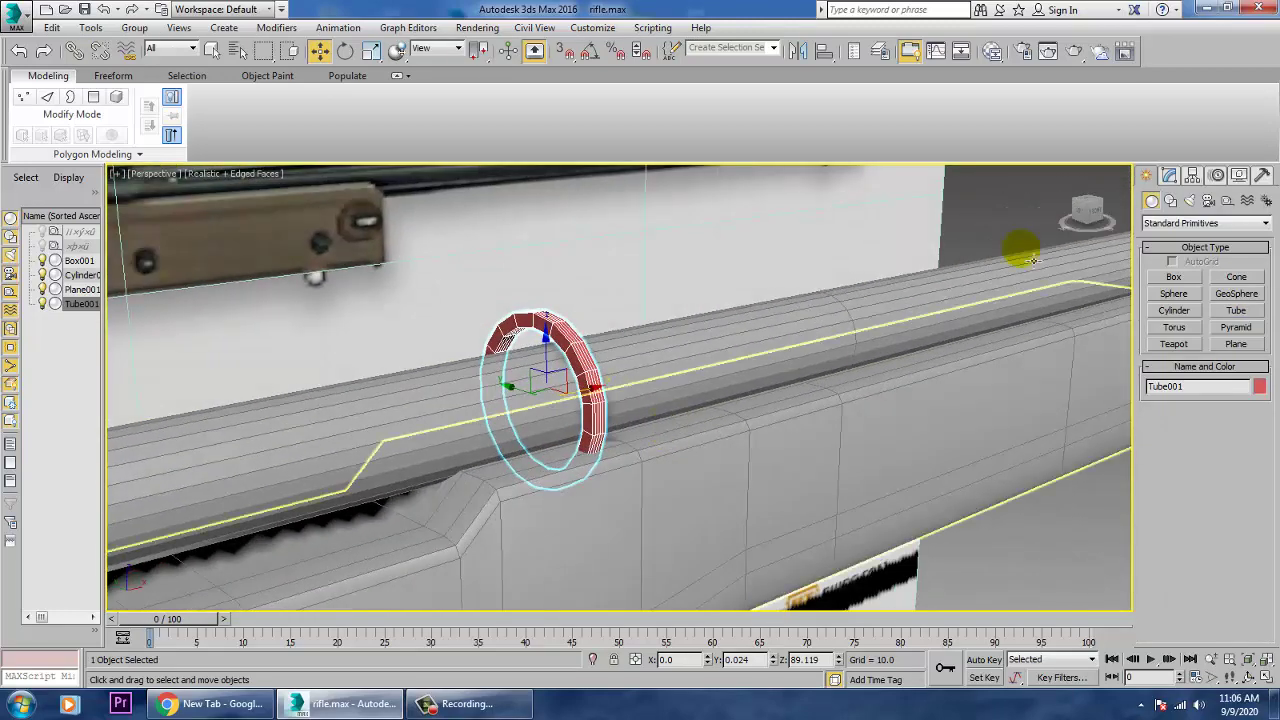
left_click(1169, 175)
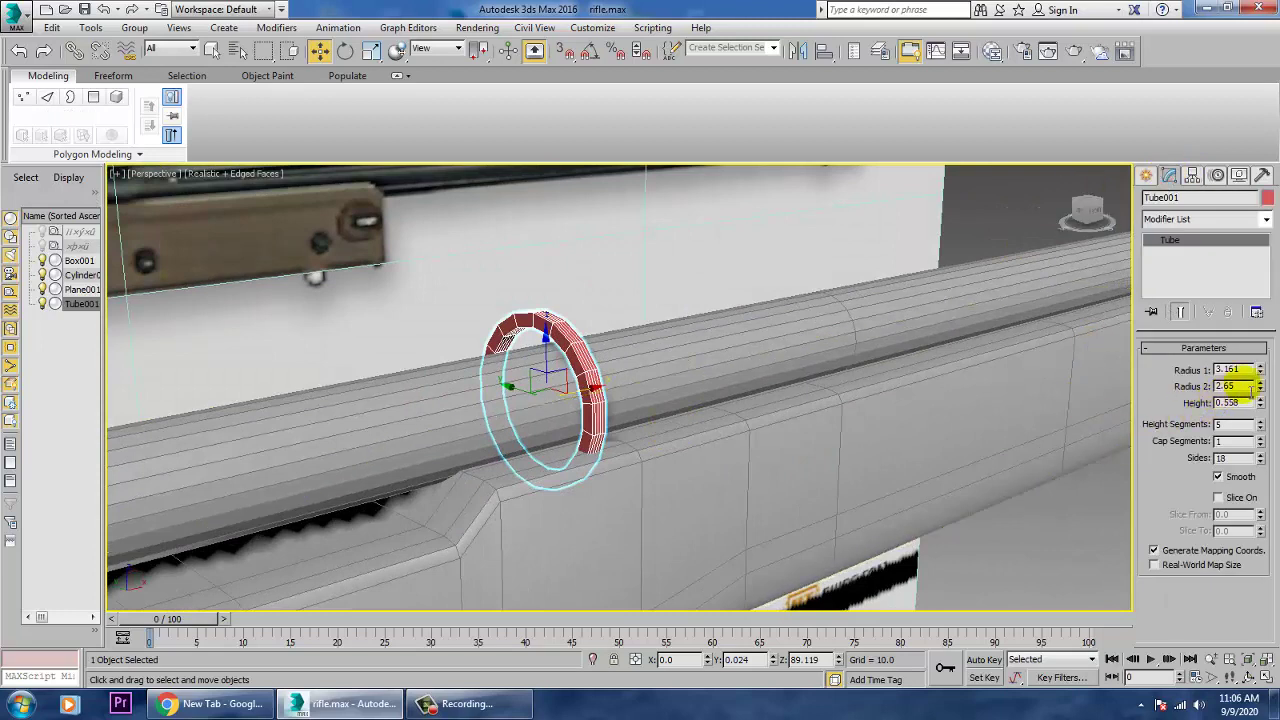
left_click_drag(1262, 372, 635, 277)
key("ctrl+z")
- Move the tube forward along the barrel to about X = 4.389, just ahead of the cutout in the body's top edge
scroll(840, 440, "down", 5)
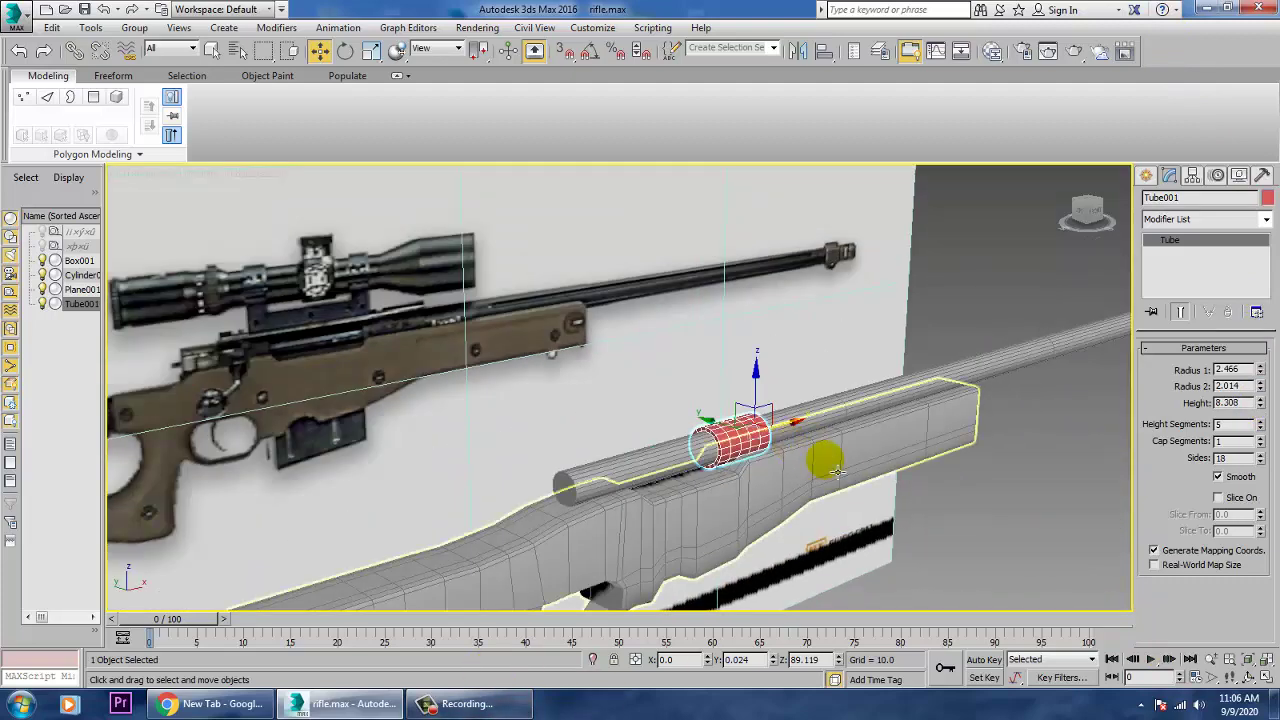
key("f")
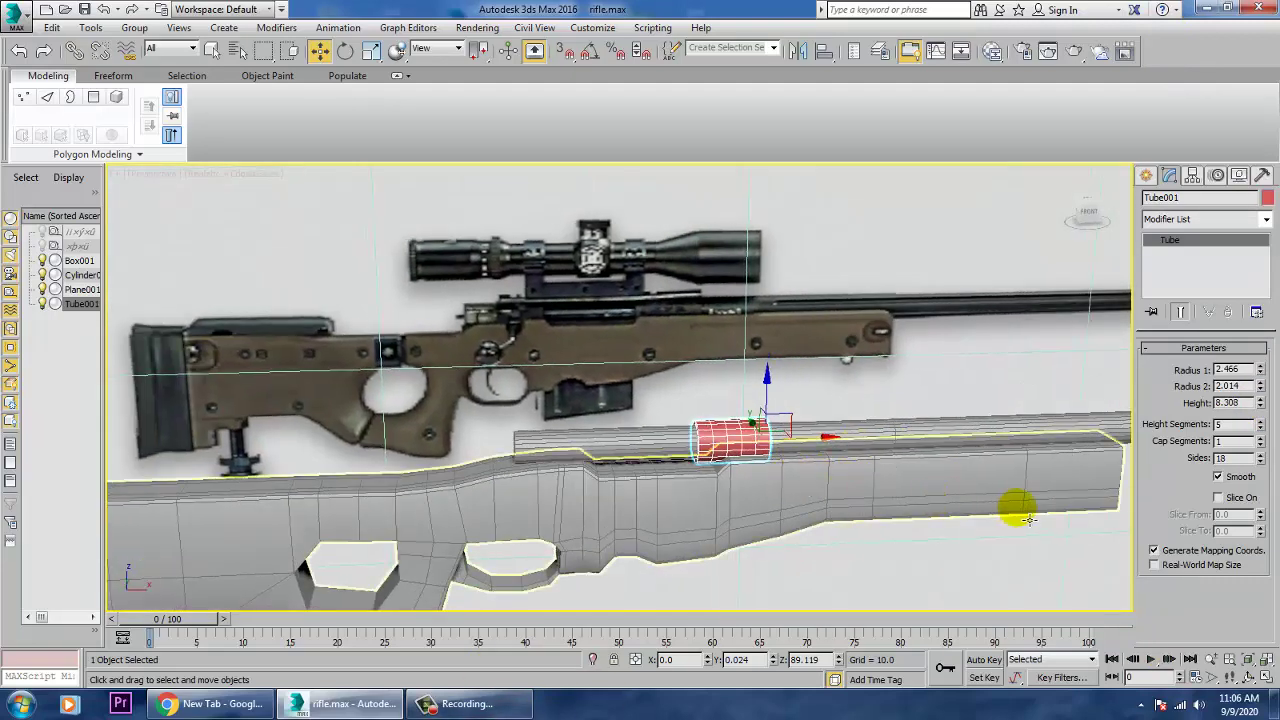
middle_click_drag(857, 486, 975, 493)
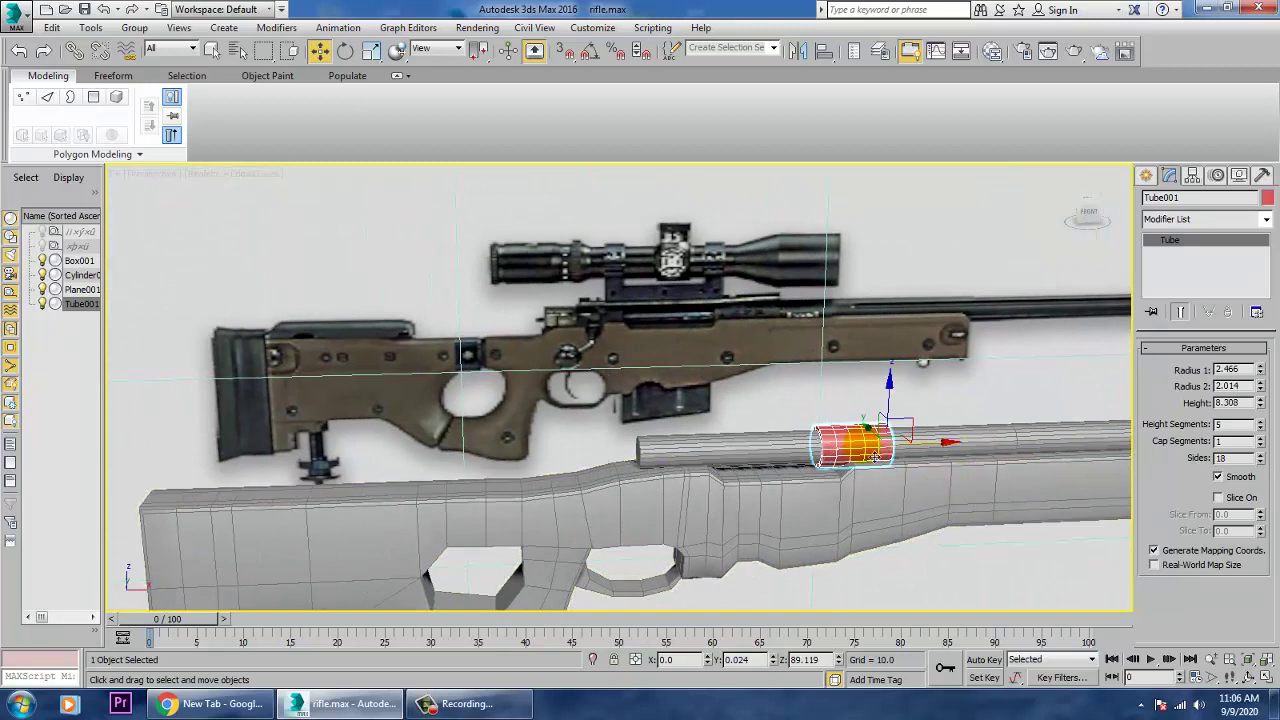
left_click_drag(968, 457, 987, 453)
middle_click_drag(979, 469, 778, 501, "alt")
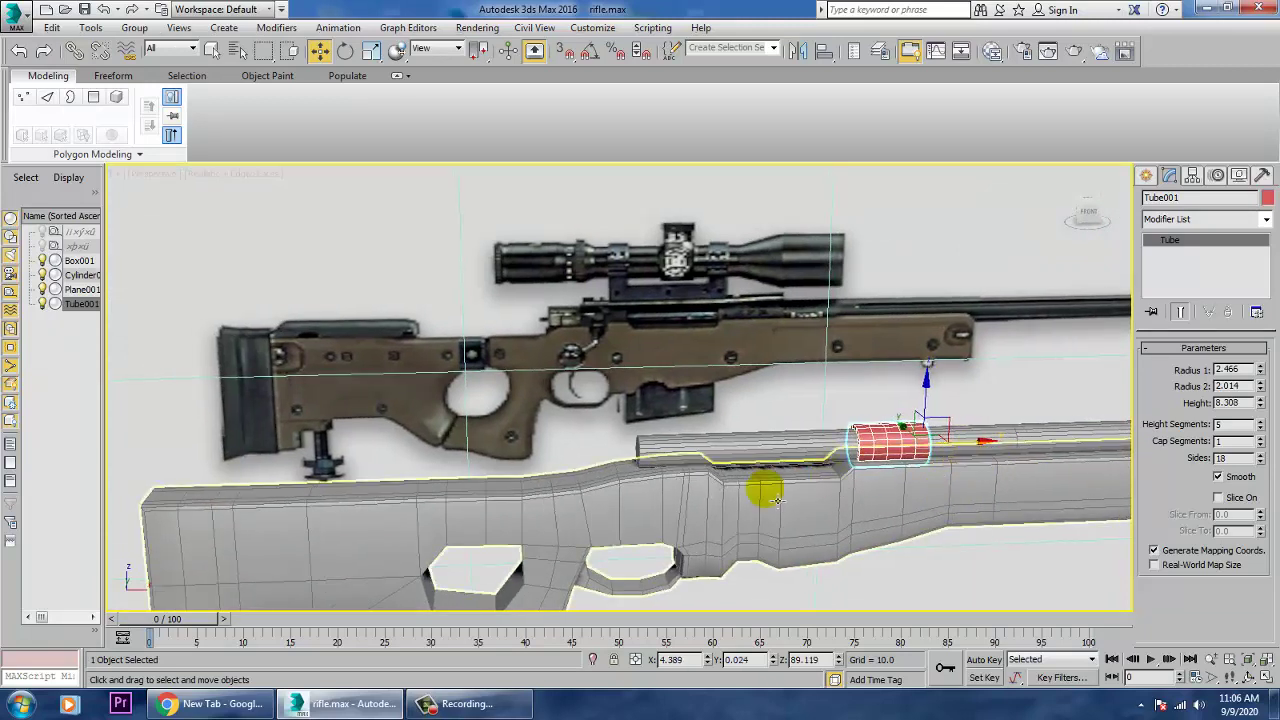
- Change the tube's object color to light grey
key("z")
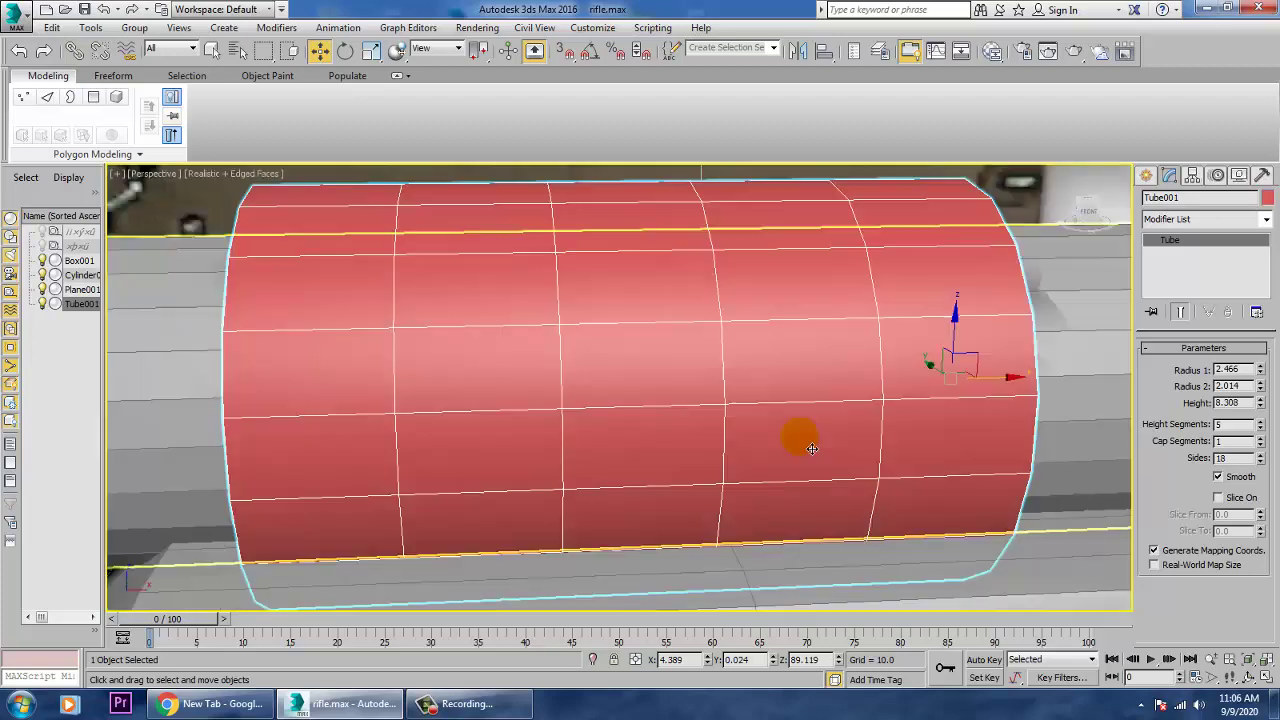
left_click(1267, 197)
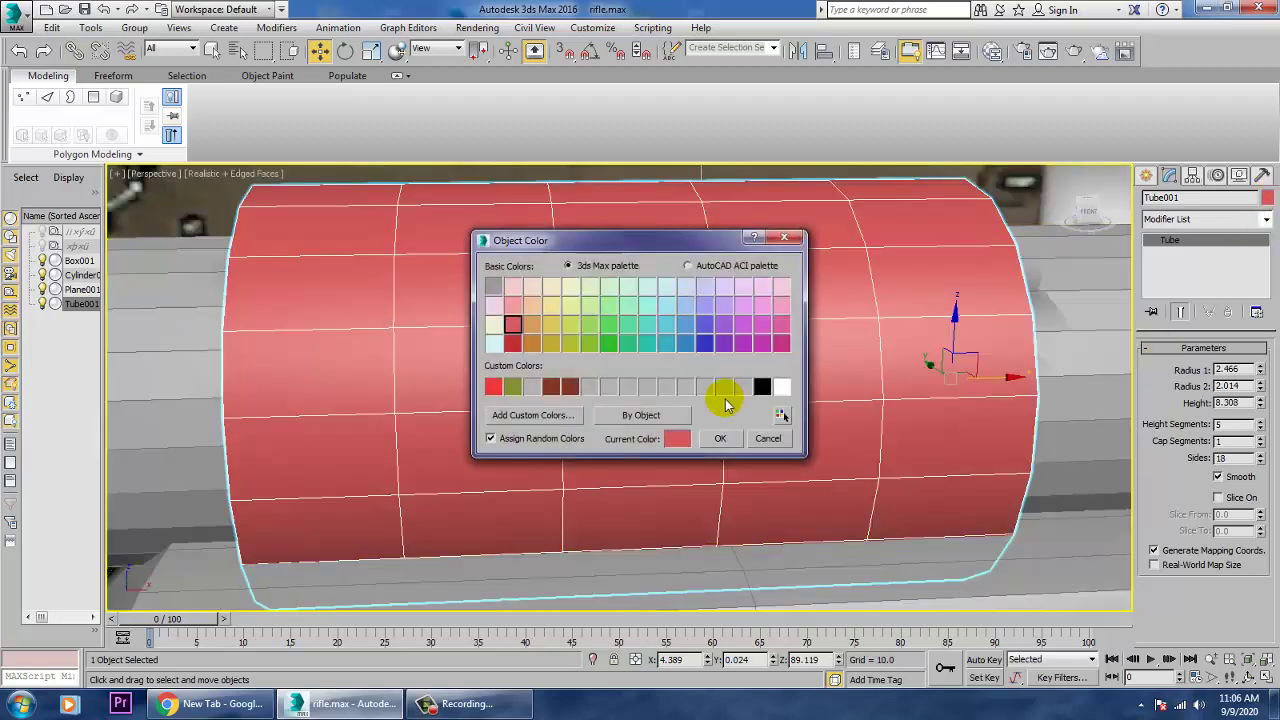
left_click(720, 439)
- Clone the tube rearward along the X axis to about X = -19.874, near the barrel's rear end
scroll(786, 429, "down", 5)
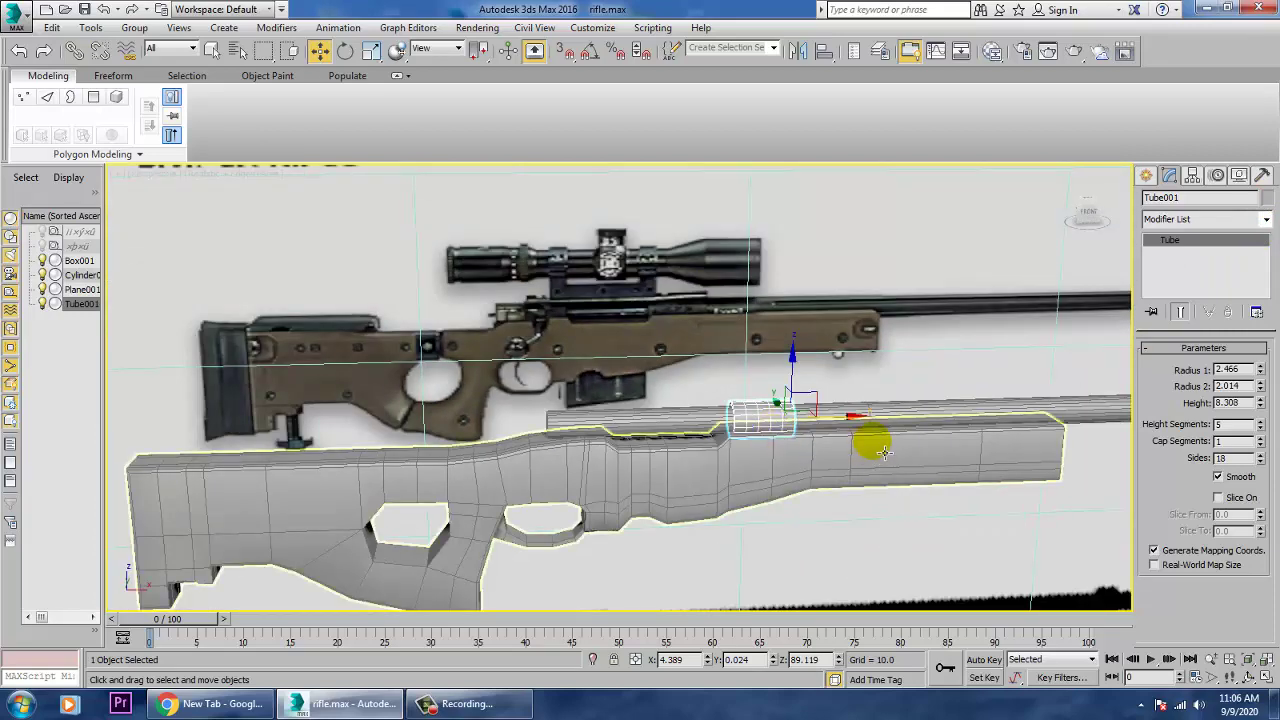
left_click_drag(829, 428, 670, 449, "shift")
left_click(637, 421)
key("z")
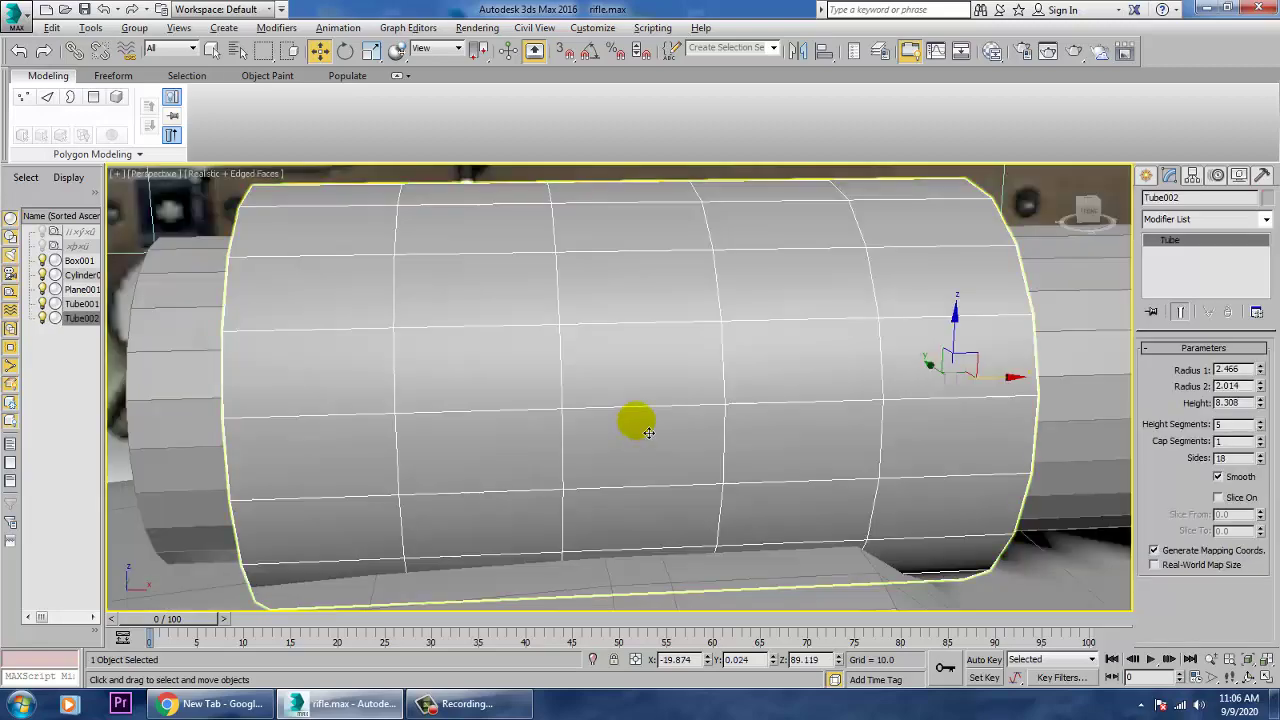
- Inset the barrel cylinder's rear end cap polygon by an amount of 0.353
middle_click_drag(648, 431, 350, 494, "alt")
left_click(251, 477)
key("z")
scroll(372, 442, "up", 3)
middle_click_drag(372, 442, 711, 320)
scroll(443, 420, "up", 2)
key("4")
left_click(760, 300)
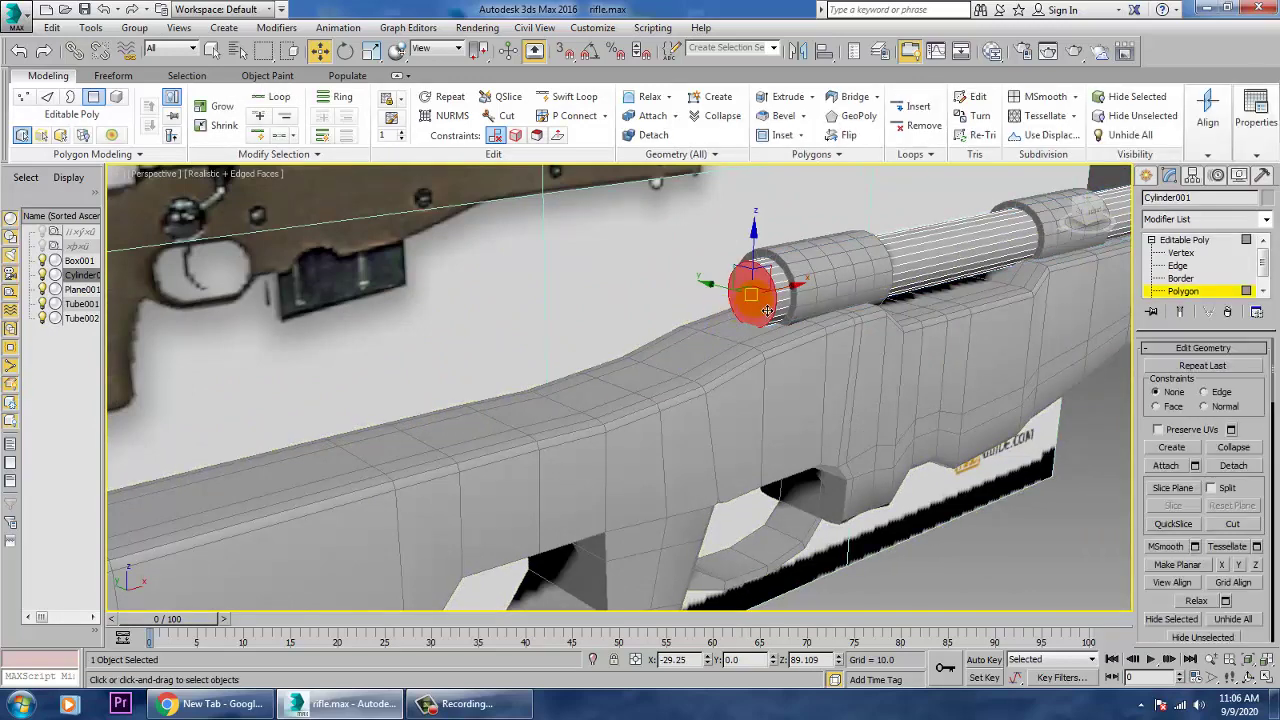
key("z")
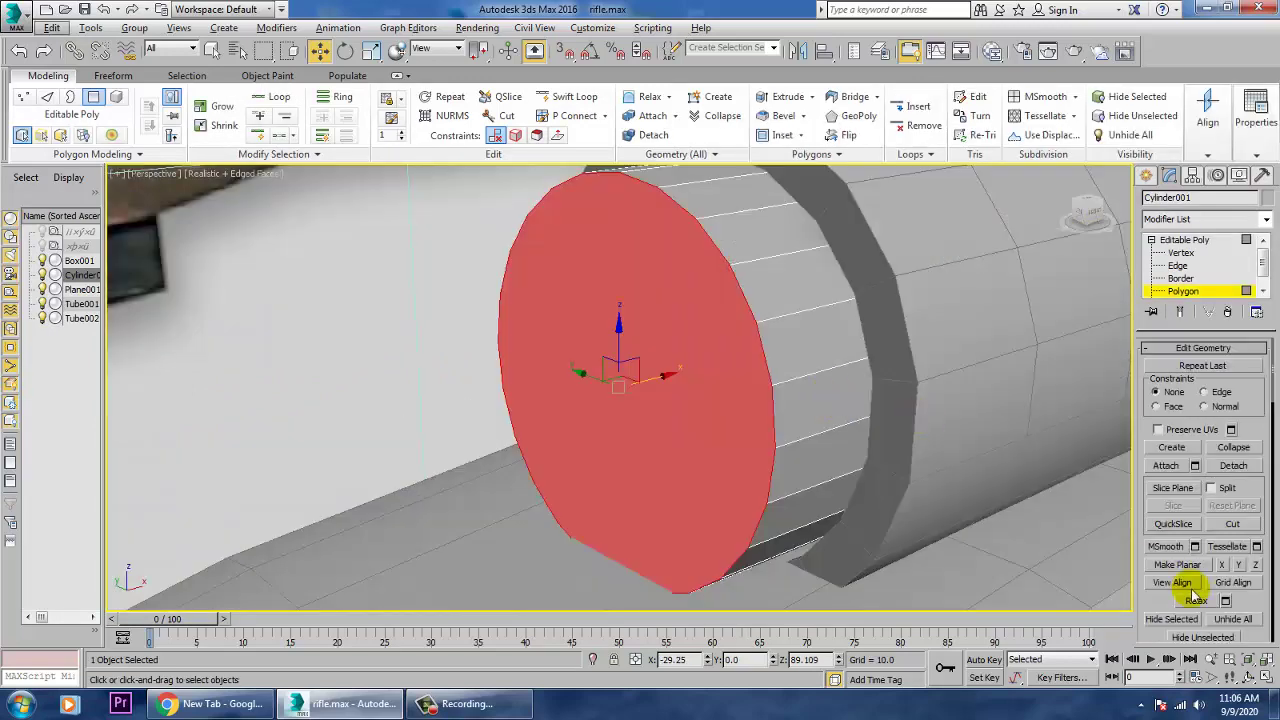
scroll(1267, 618, "up", 5)
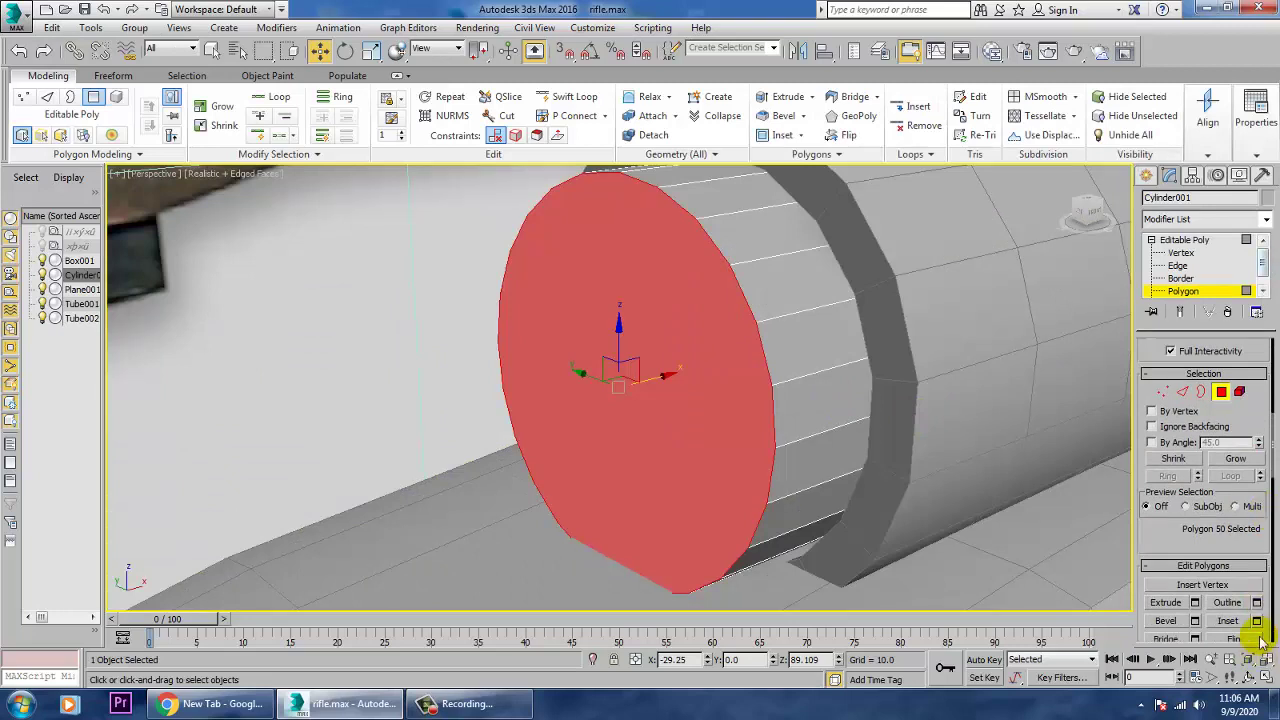
left_click(1257, 621)
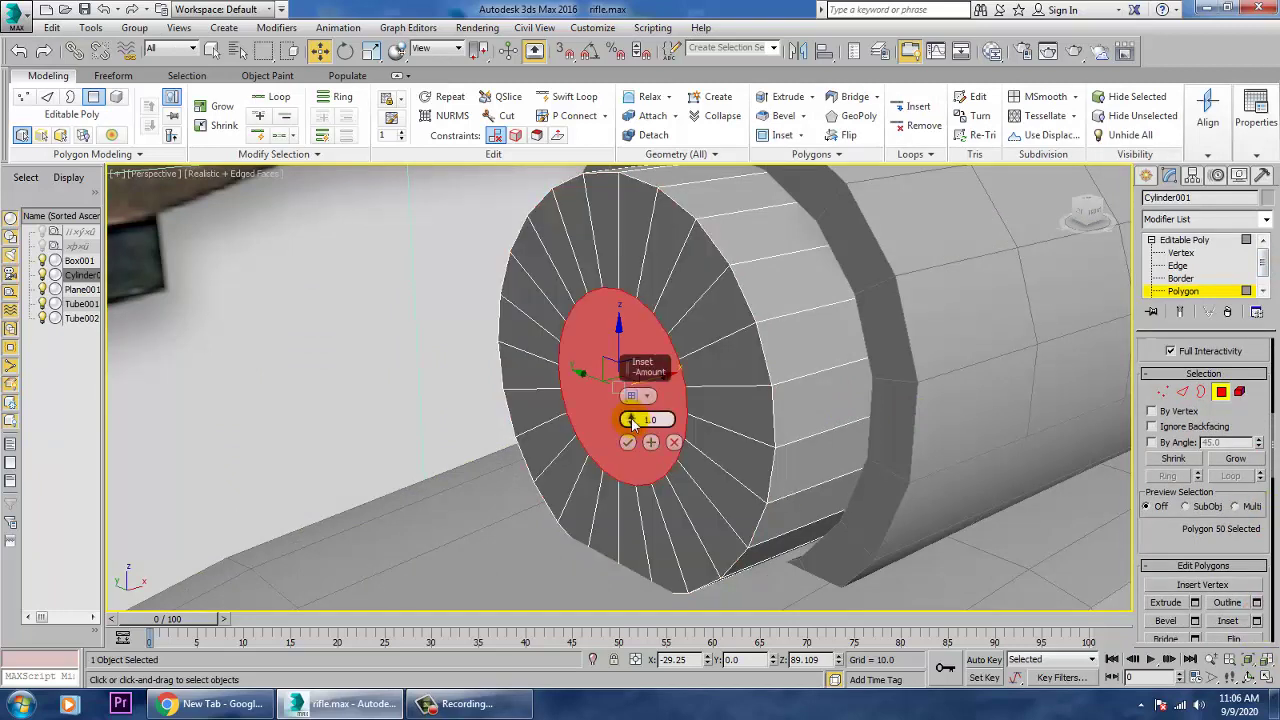
left_click_drag(632, 422, 630, 430)
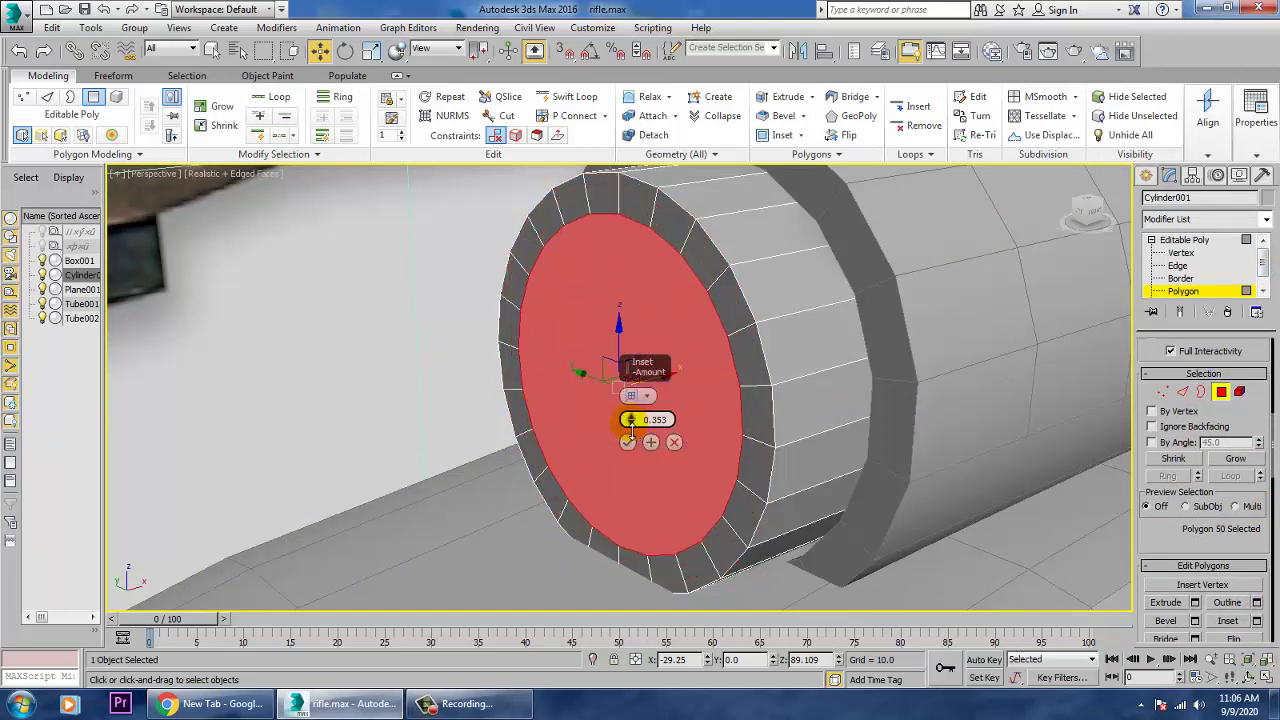
left_click(628, 442)
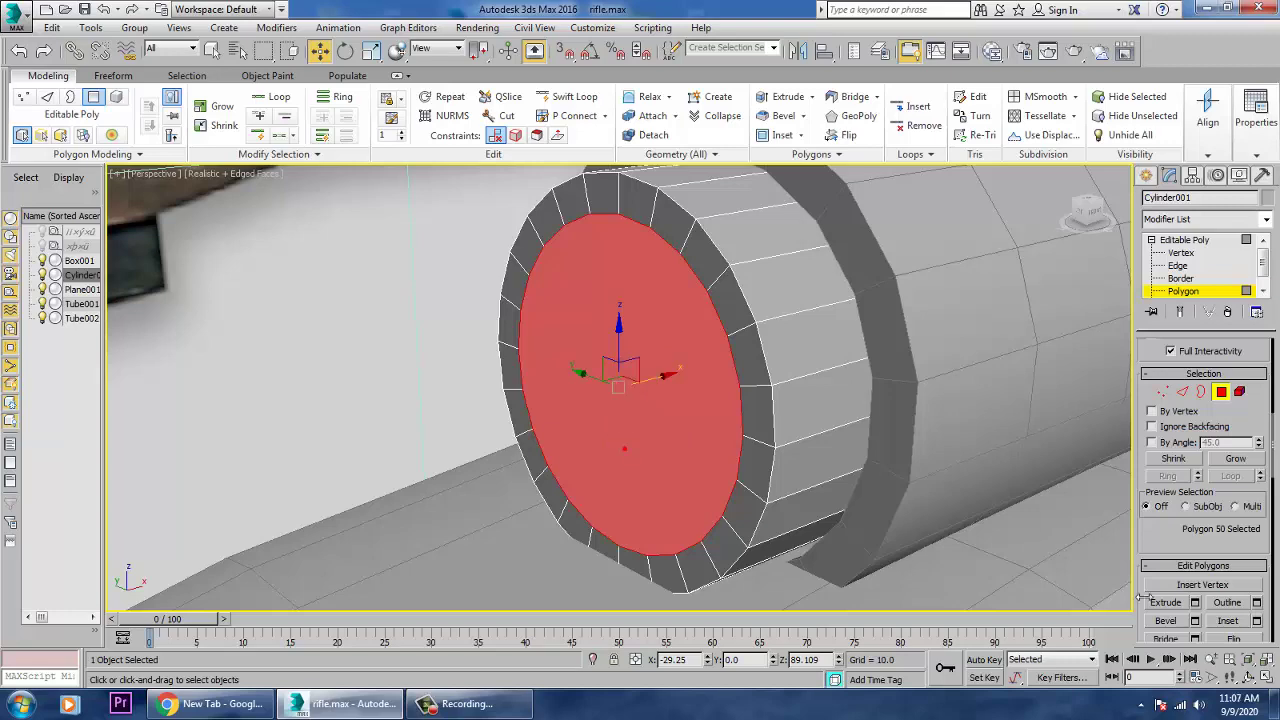
- Bevel the barrel cylinder's inset rear cap polygon with a height of 0.551 and an outline of -0.482
left_click(1195, 621)
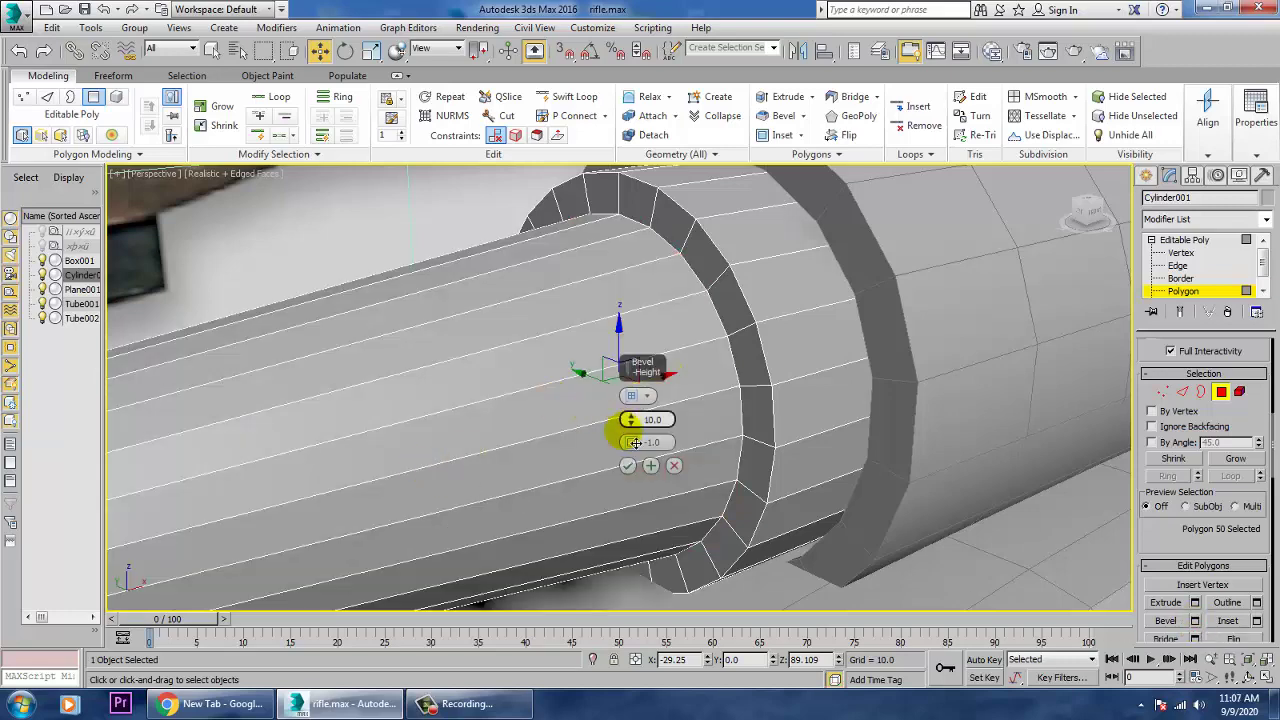
mouse_move(630, 428)
left_mouse_down()
mouse_move(655, 490)
mouse_move(631, 445)
left_mouse_up()
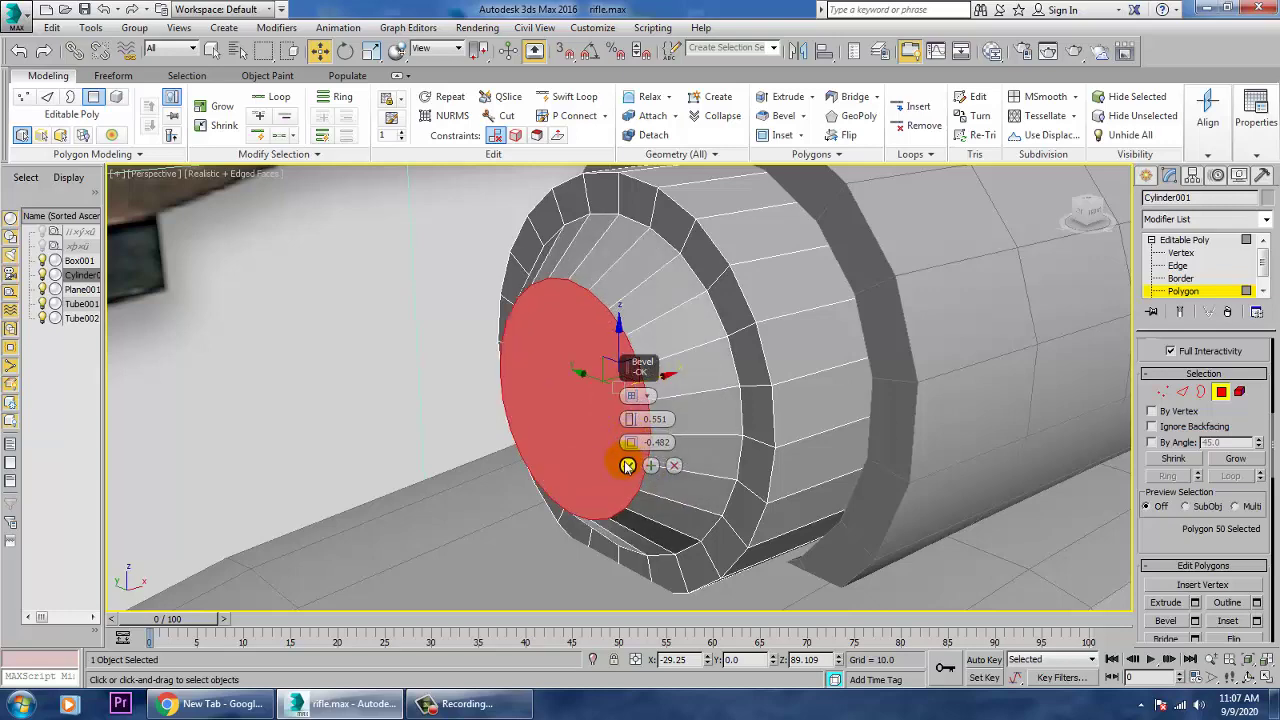
left_click(627, 465)
- Leave polygon editing on the barrel and set the forward tube's height to 9.388
middle_click_drag(627, 465, 748, 470, "alt")
scroll(745, 465, "down", 6)
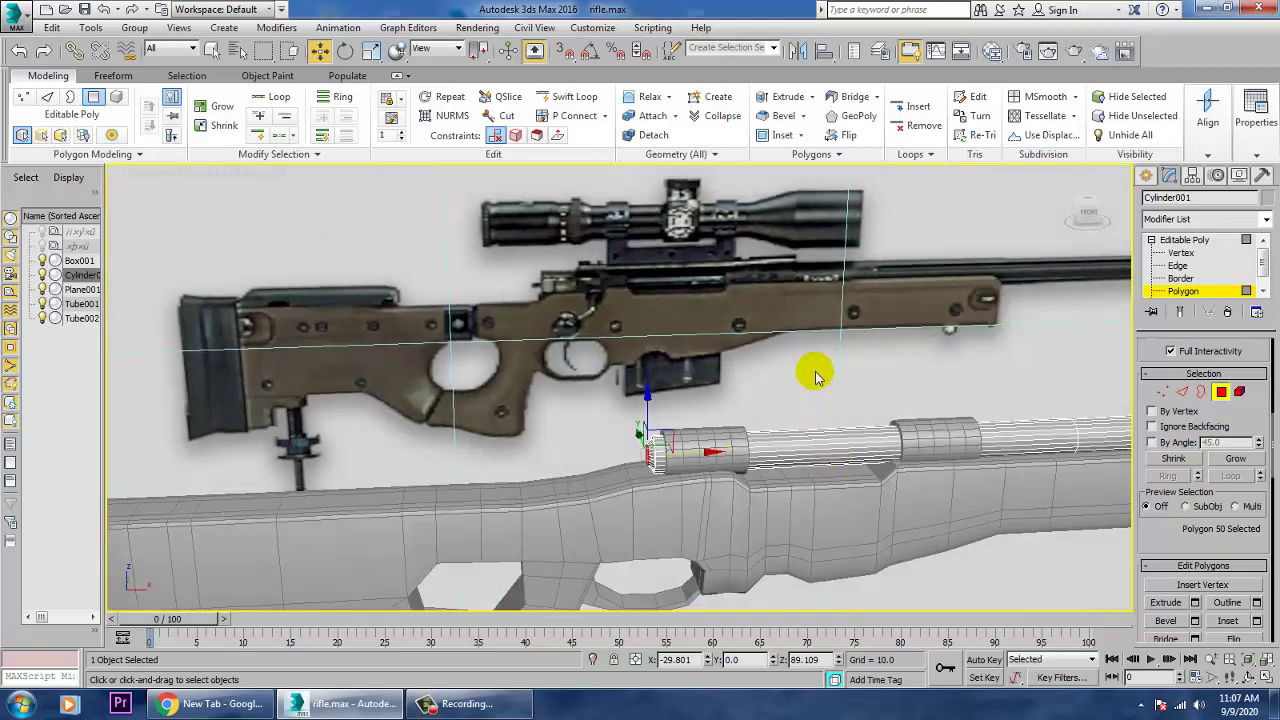
scroll(787, 503, "up", 3)
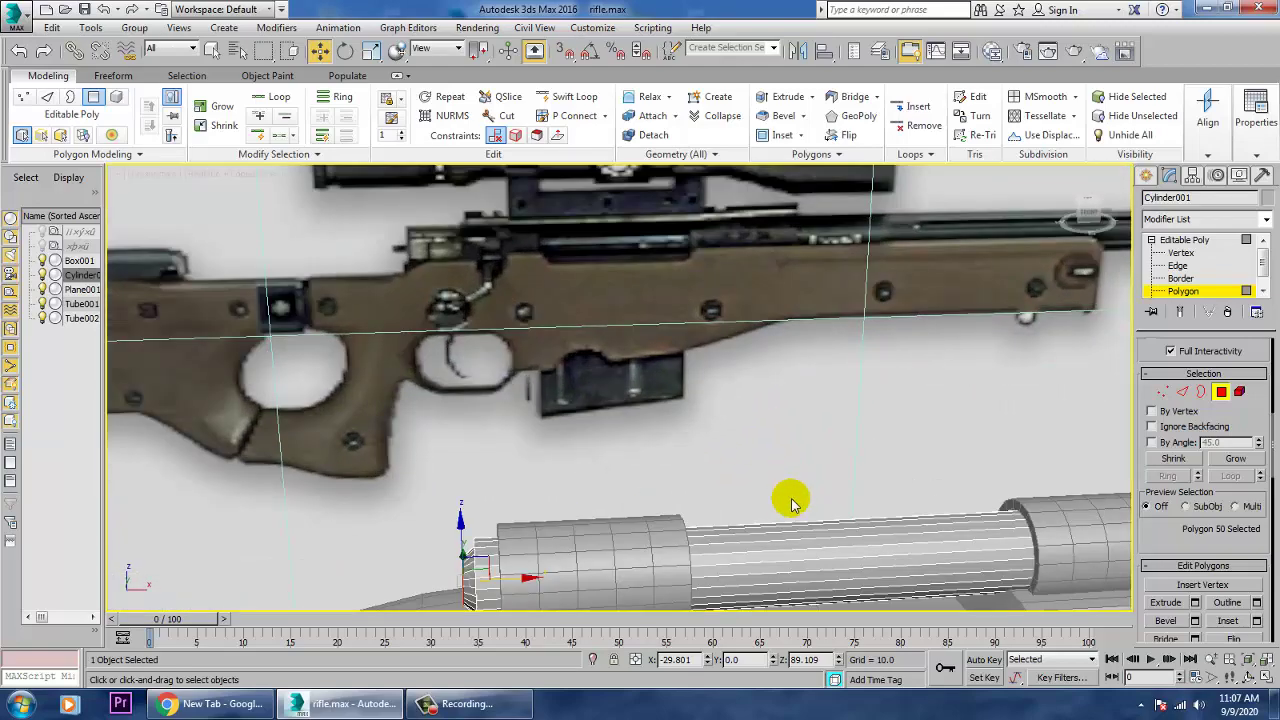
middle_click_drag(893, 527, 574, 387)
left_click(767, 424)
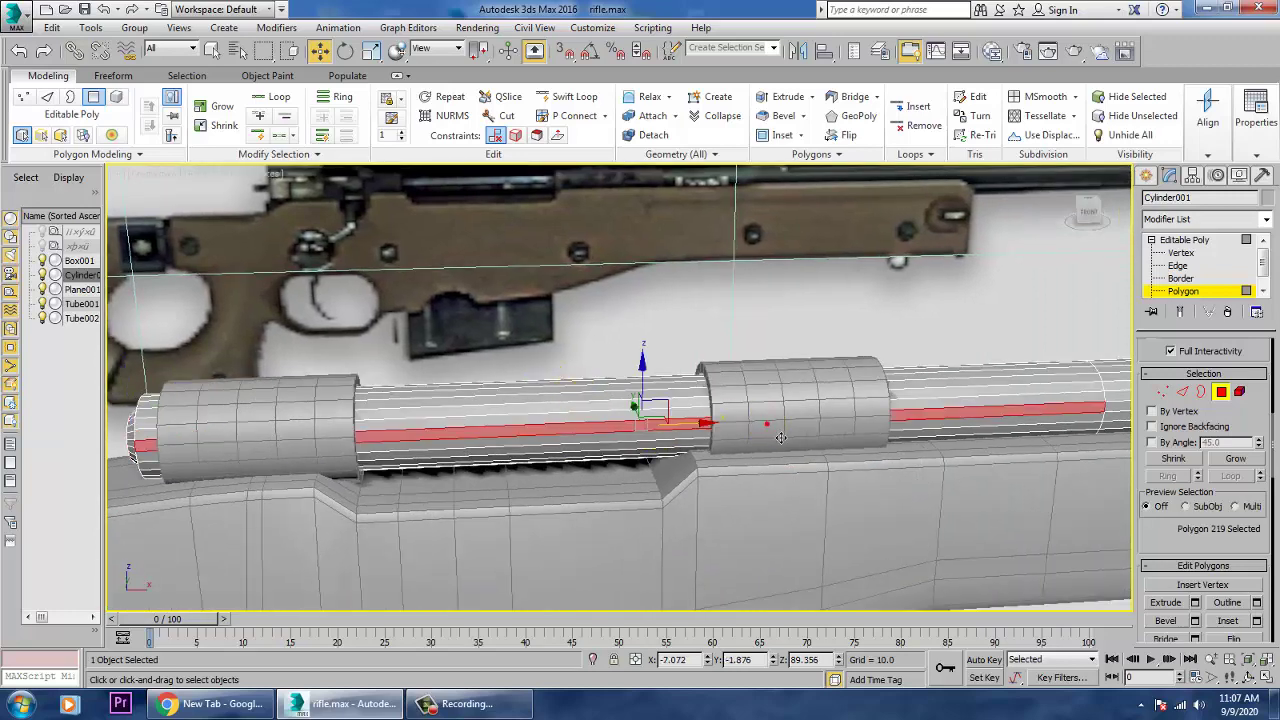
left_click(1213, 243)
left_click(834, 391)
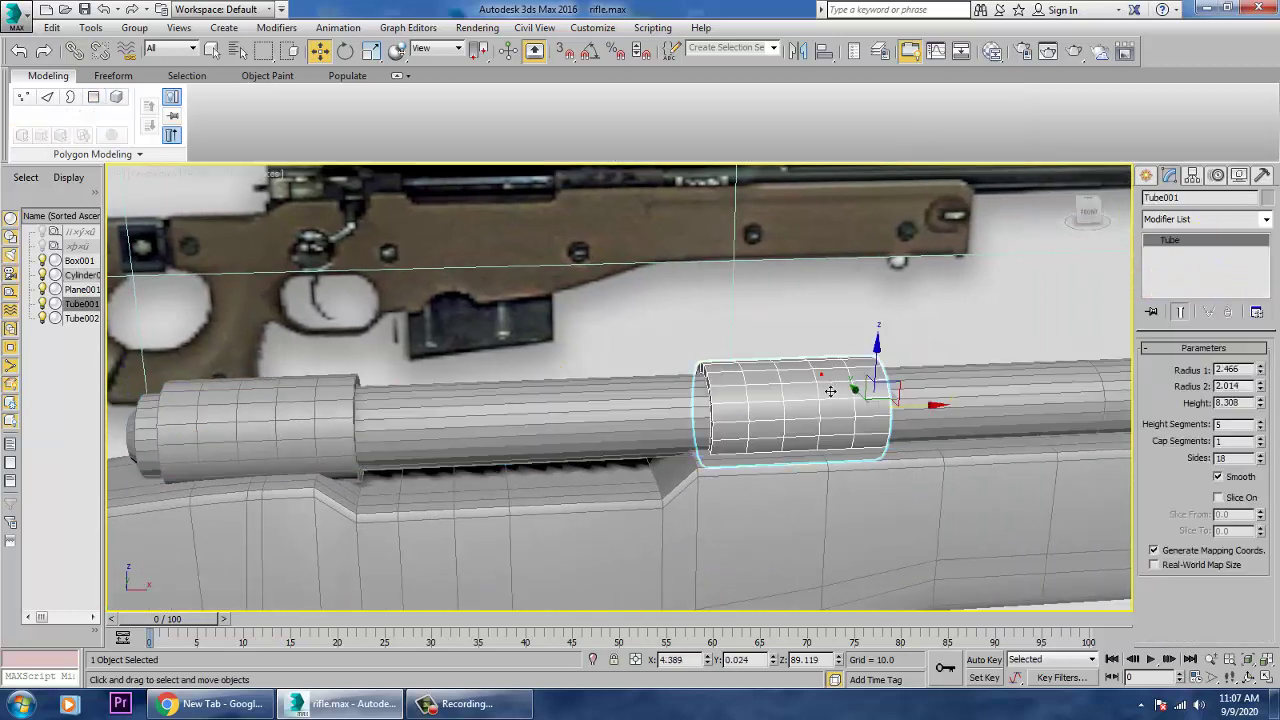
left_click_drag(1262, 403, 1264, 400)
scroll(905, 400, "down", 5)
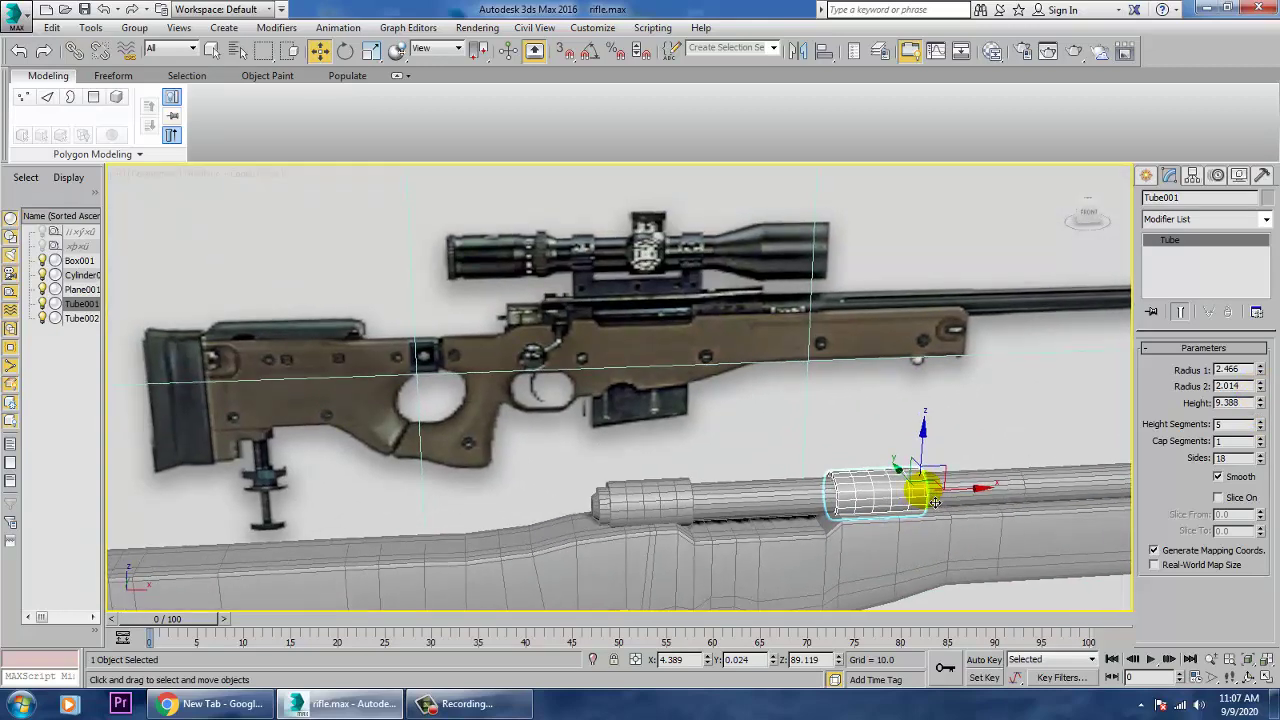
- Select both tubes around the barrel and convert them to Editable Poly
key("p")
scroll(763, 491, "up", 5)
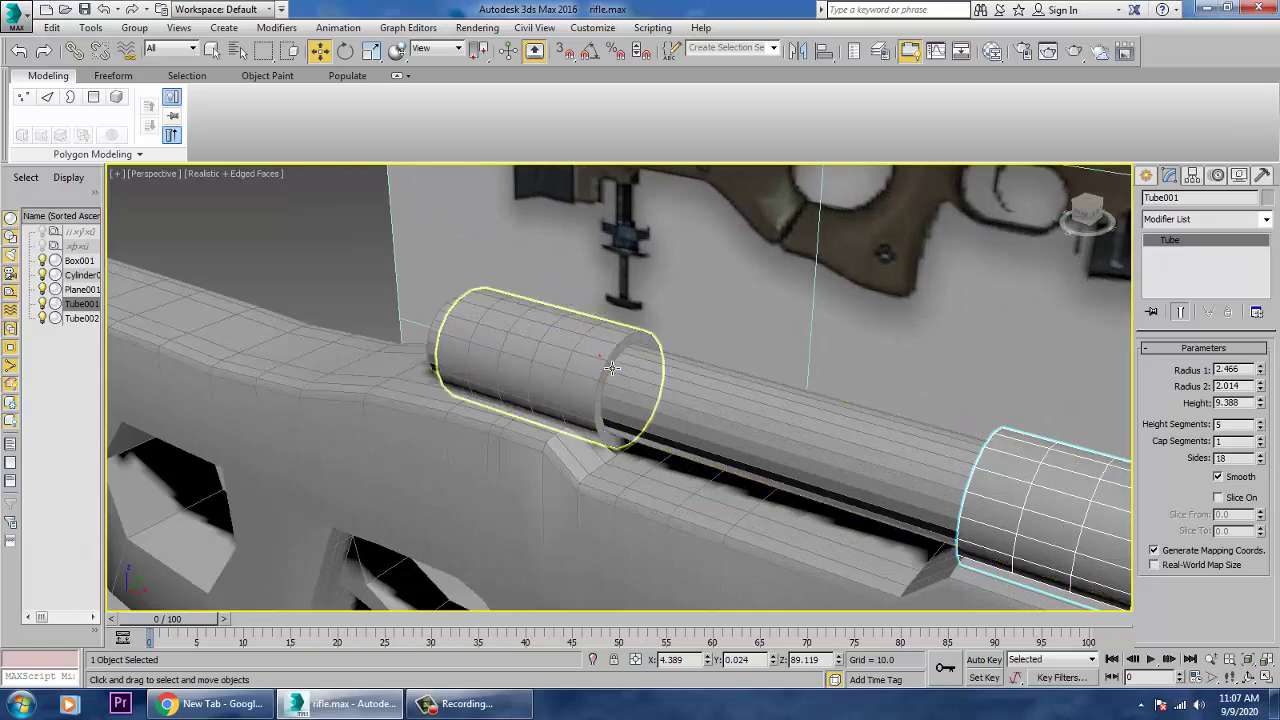
left_click(612, 368)
middle_click_drag(924, 395, 731, 337, "alt")
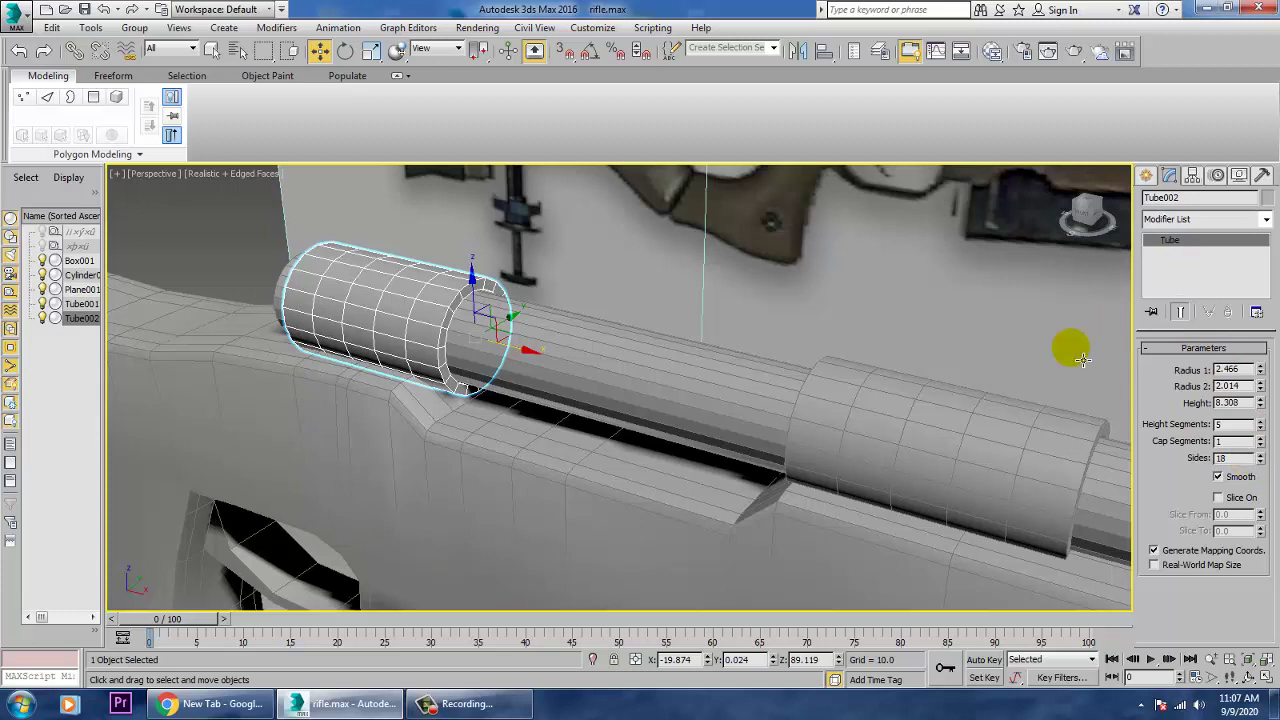
left_click(935, 440, "ctrl")
right_click(938, 427)
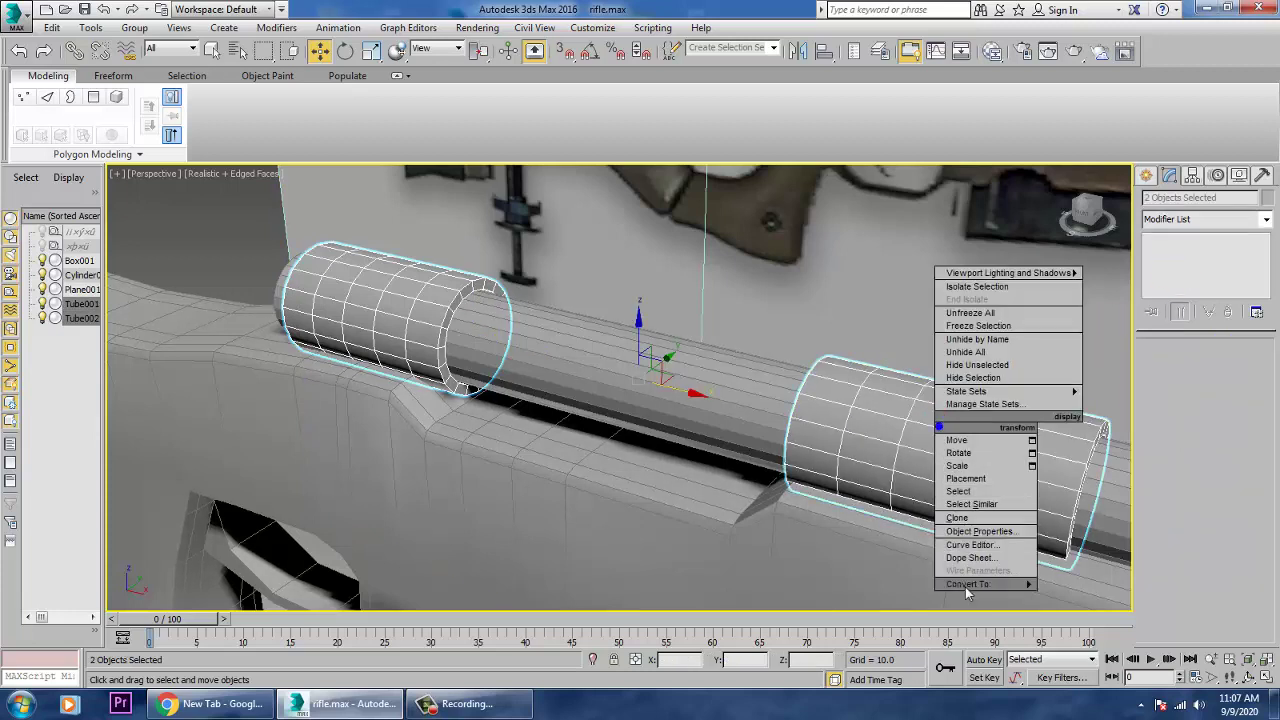
mouse_move(967, 590)
left_click(1095, 597)
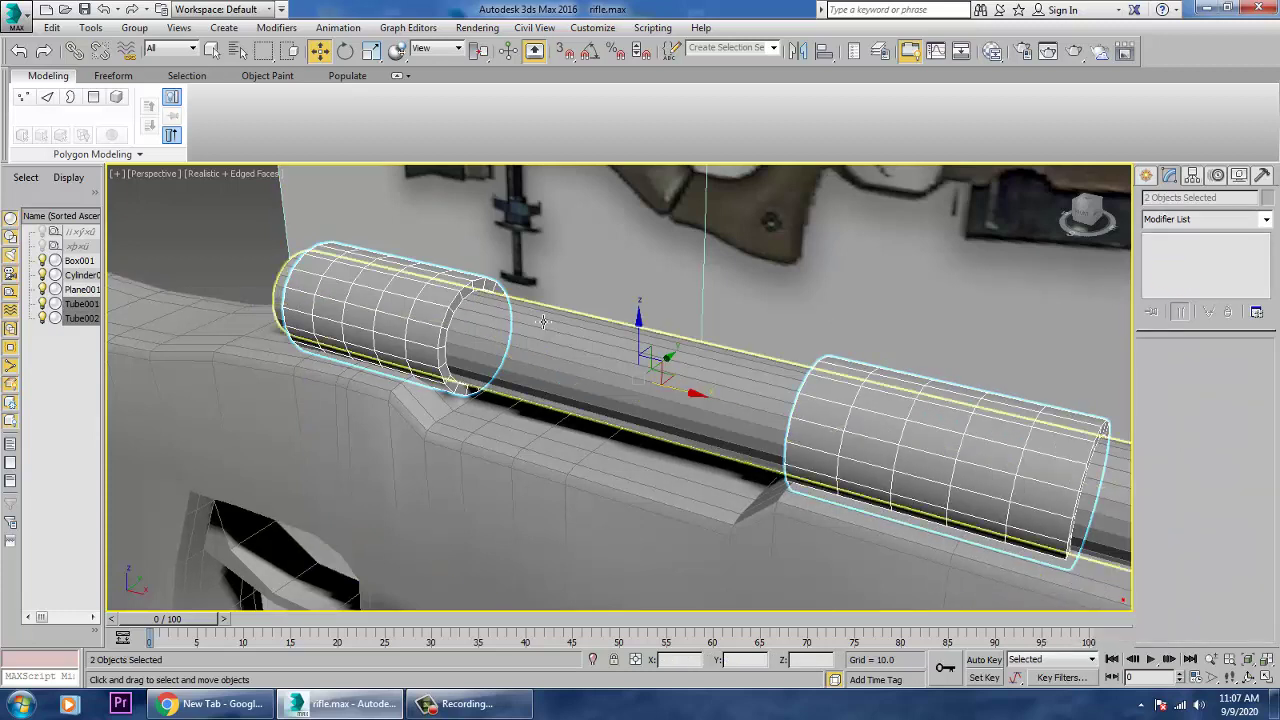
- Attach the forward tube to the rear tube so both sleeves form one object
left_click(455, 283)
left_click(414, 297)
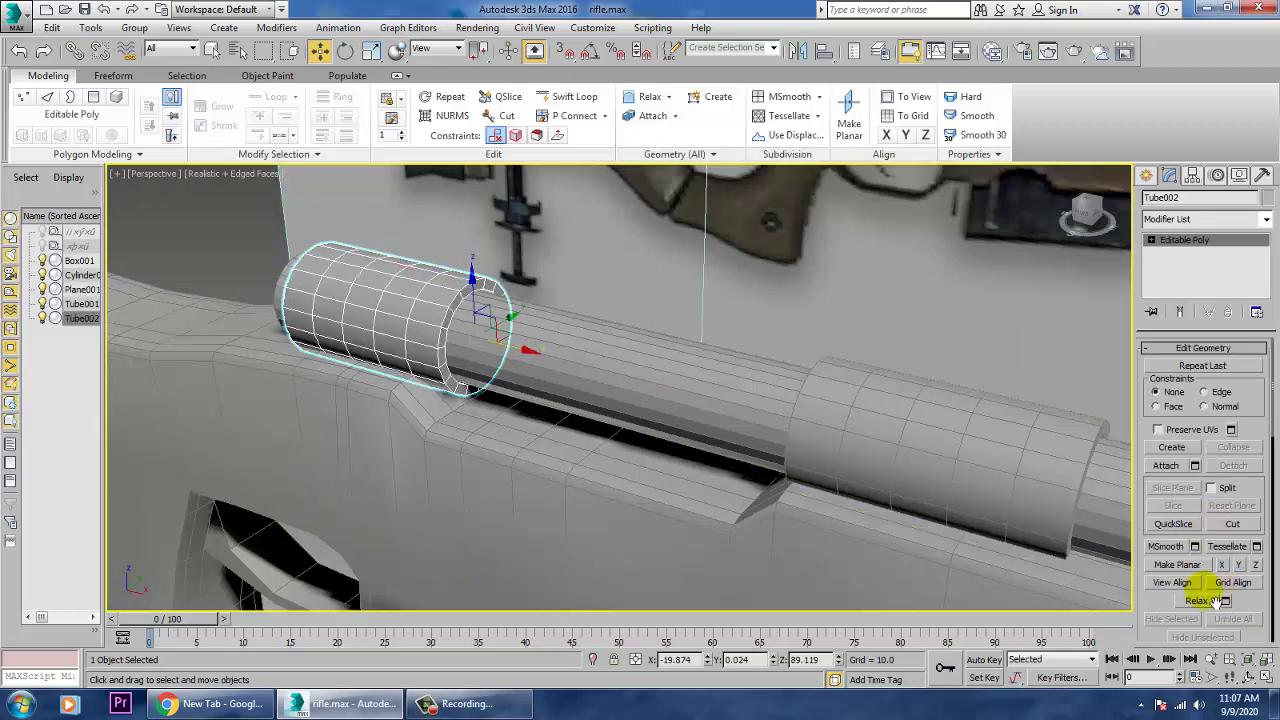
left_click_drag(1166, 610, 1172, 362)
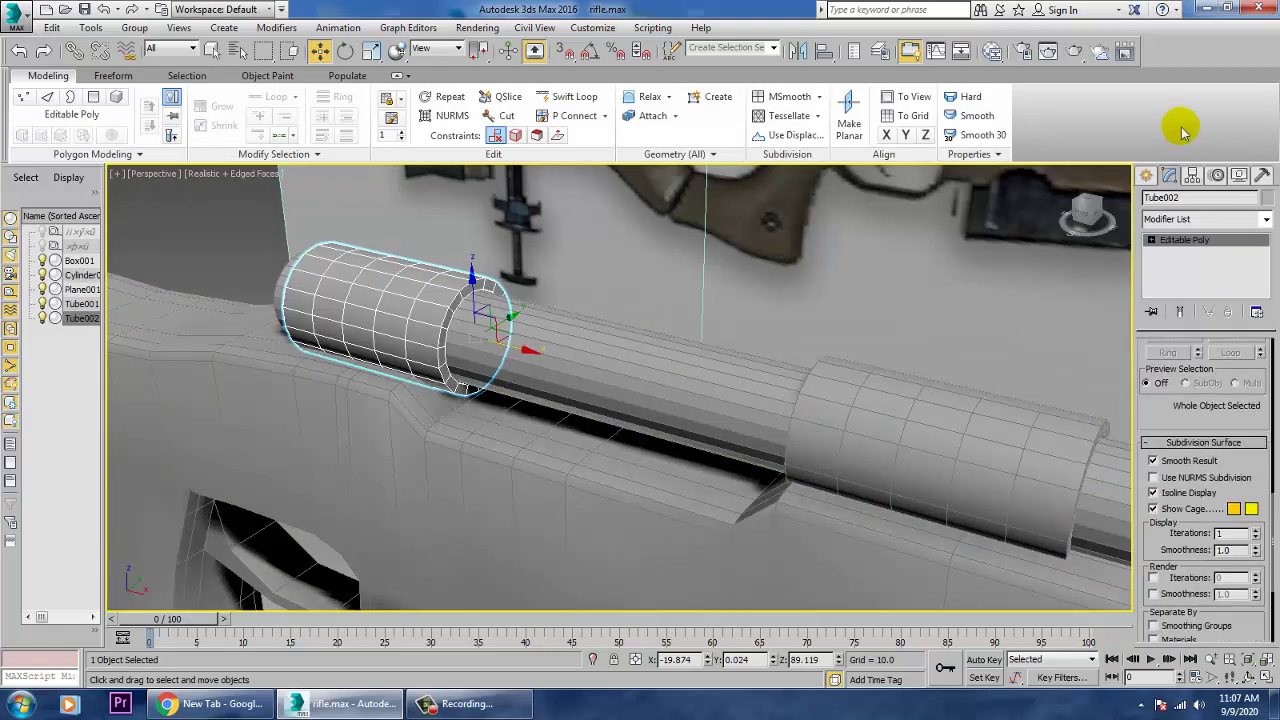
left_click_drag(1255, 641, 1257, 405)
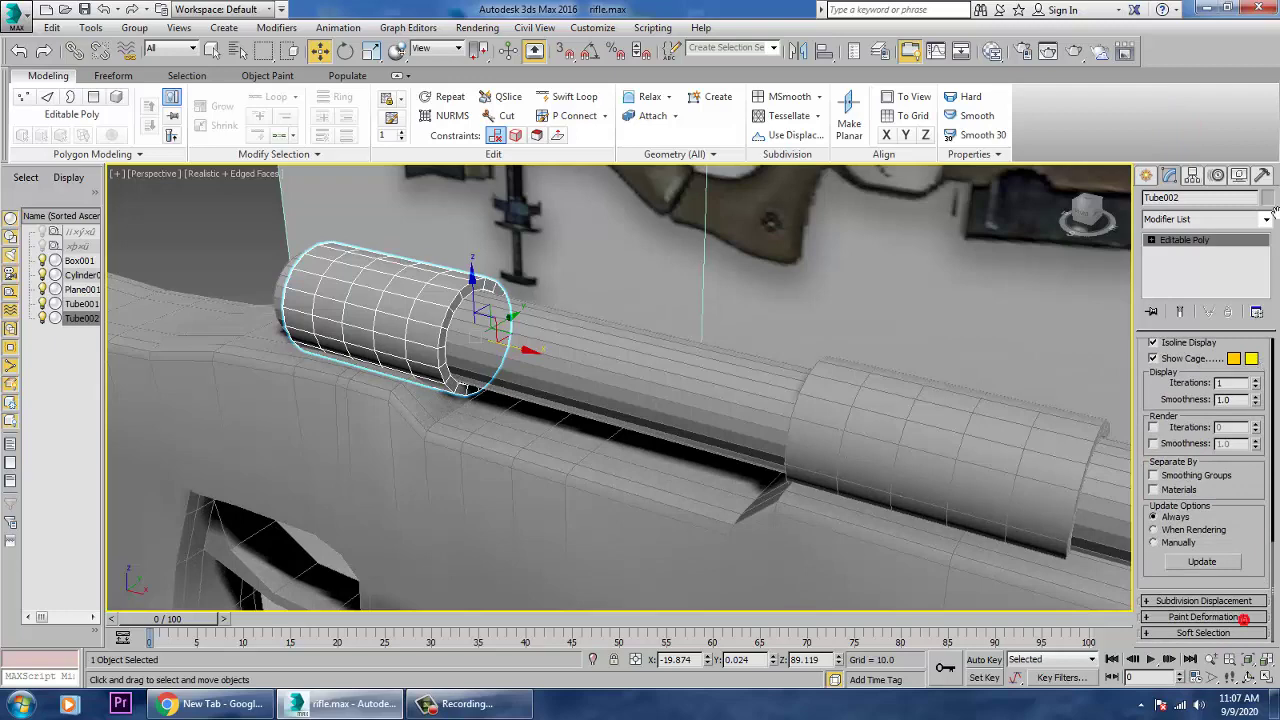
left_click_drag(1275, 212, 1241, 718)
left_click_drag(1164, 497, 1173, 628)
left_click(1166, 466)
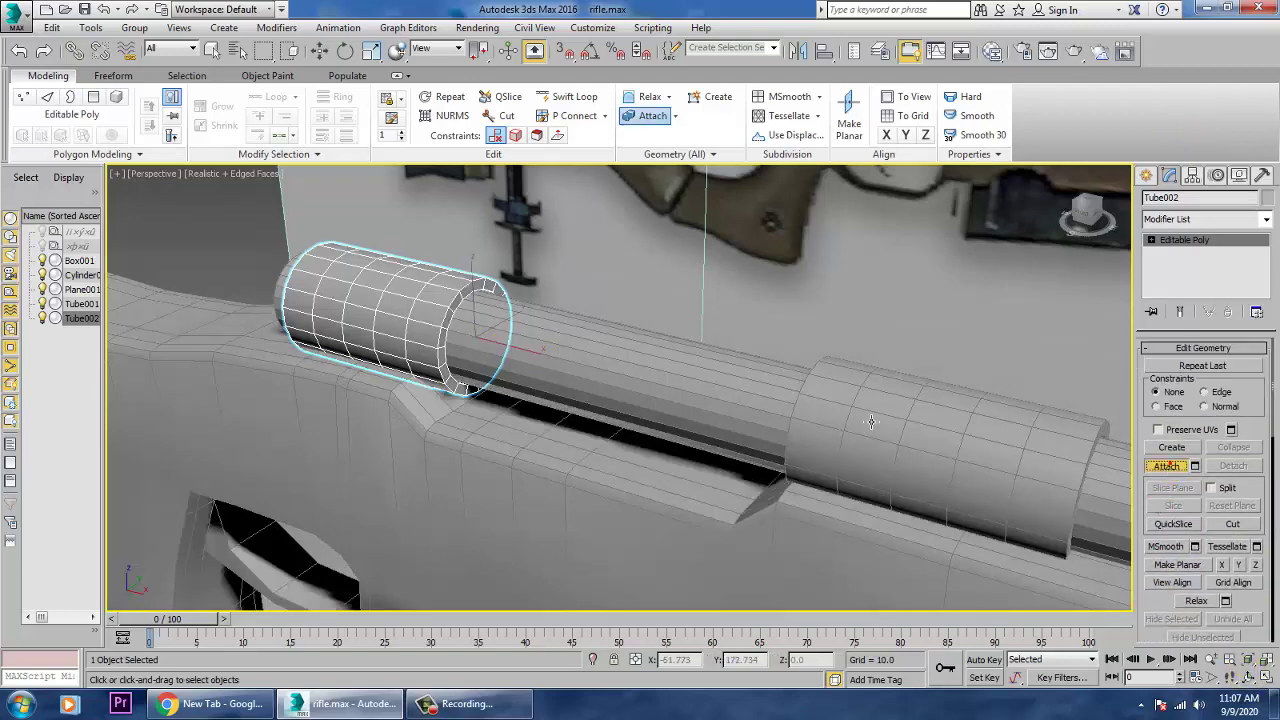
left_click(960, 444)
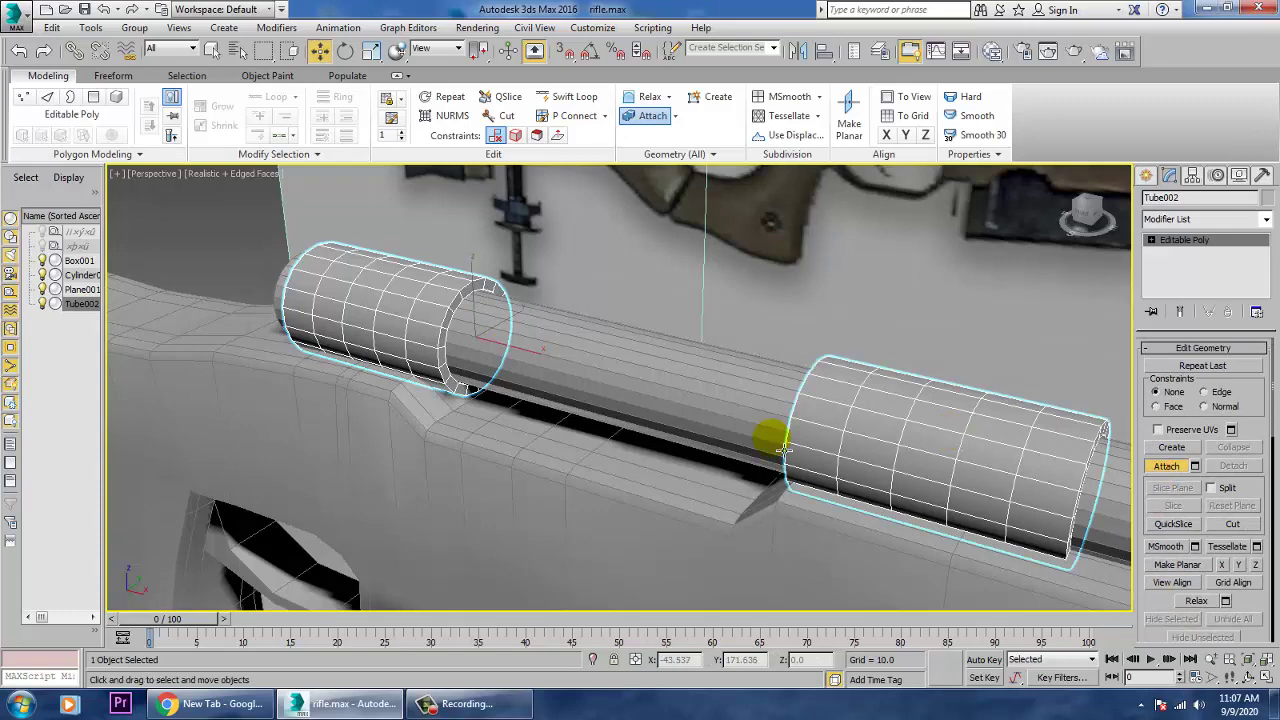
key("w")
- Bridge the topmost four polygons of the rear sleeve's front rim to the matching four on the forward sleeve's rear rim
middle_click_drag(691, 366, 672, 478, "alt")
scroll(672, 478, "up", 3)
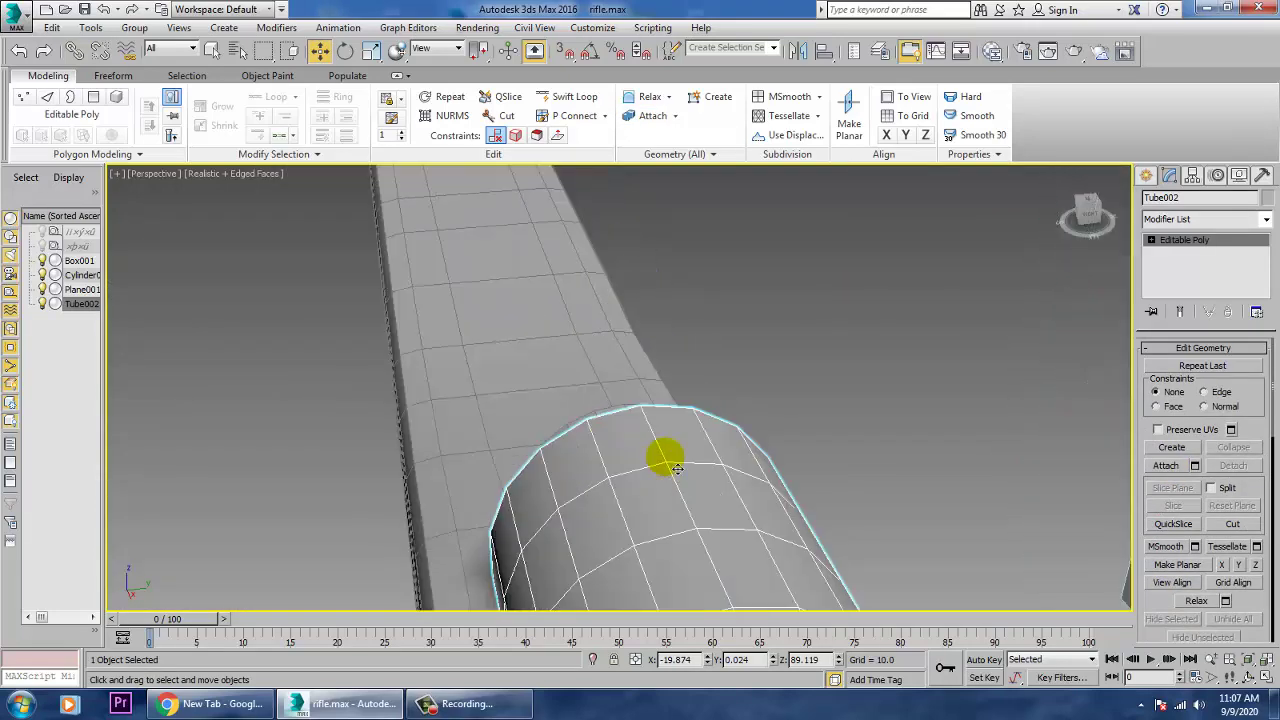
key("4")
scroll(760, 400, "up", 6)
scroll(695, 278, "down", 5)
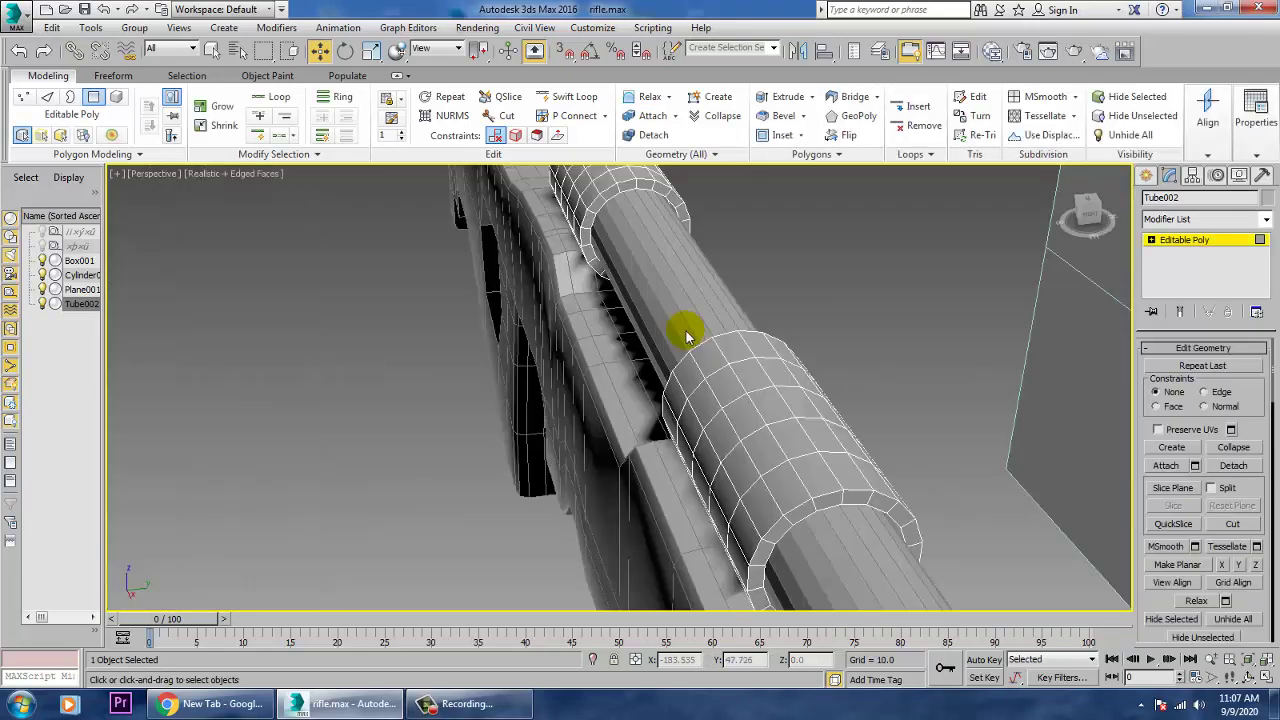
middle_click_drag(686, 329, 614, 466, "alt")
left_click(601, 422)
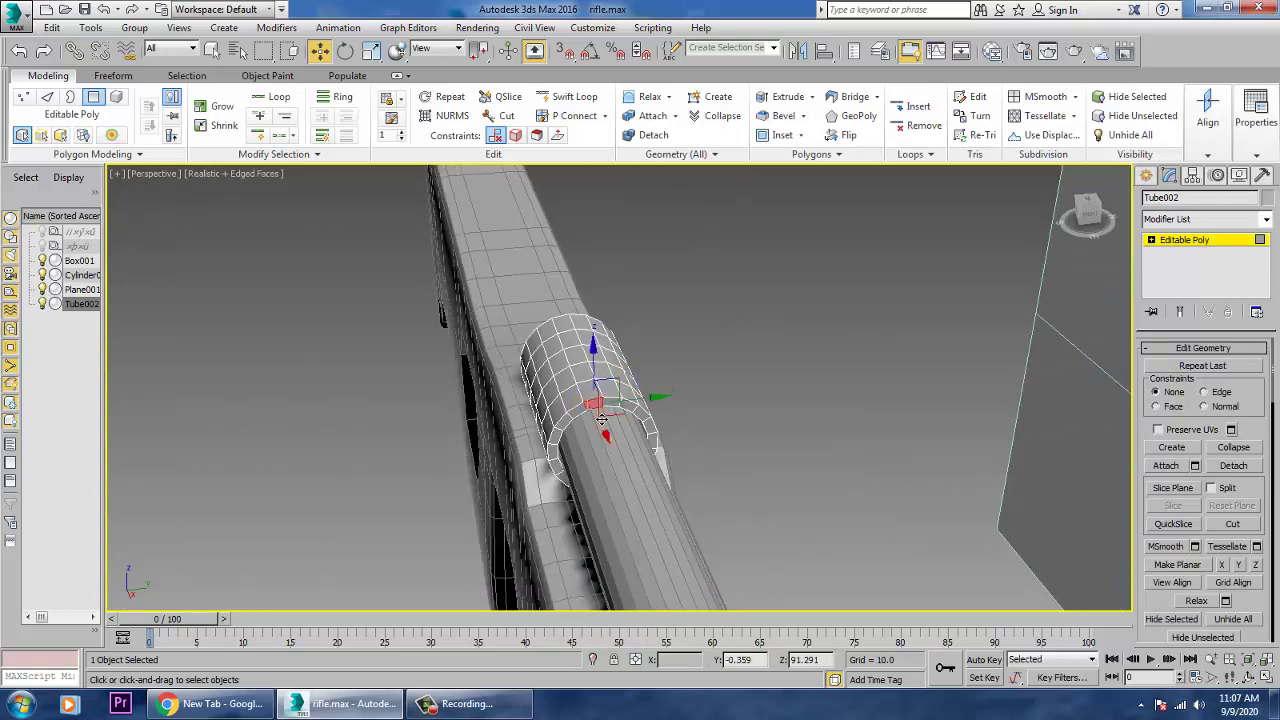
left_click(589, 420, "ctrl")
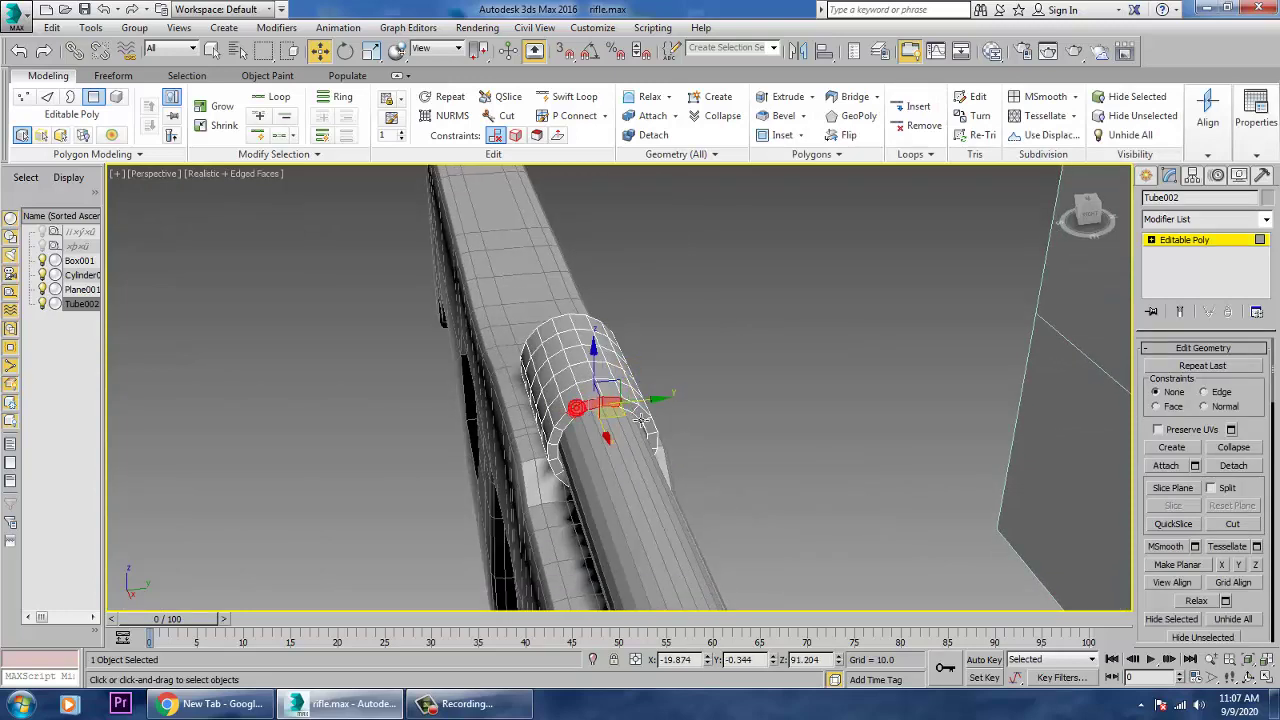
middle_click_drag(757, 443, 833, 392, "alt")
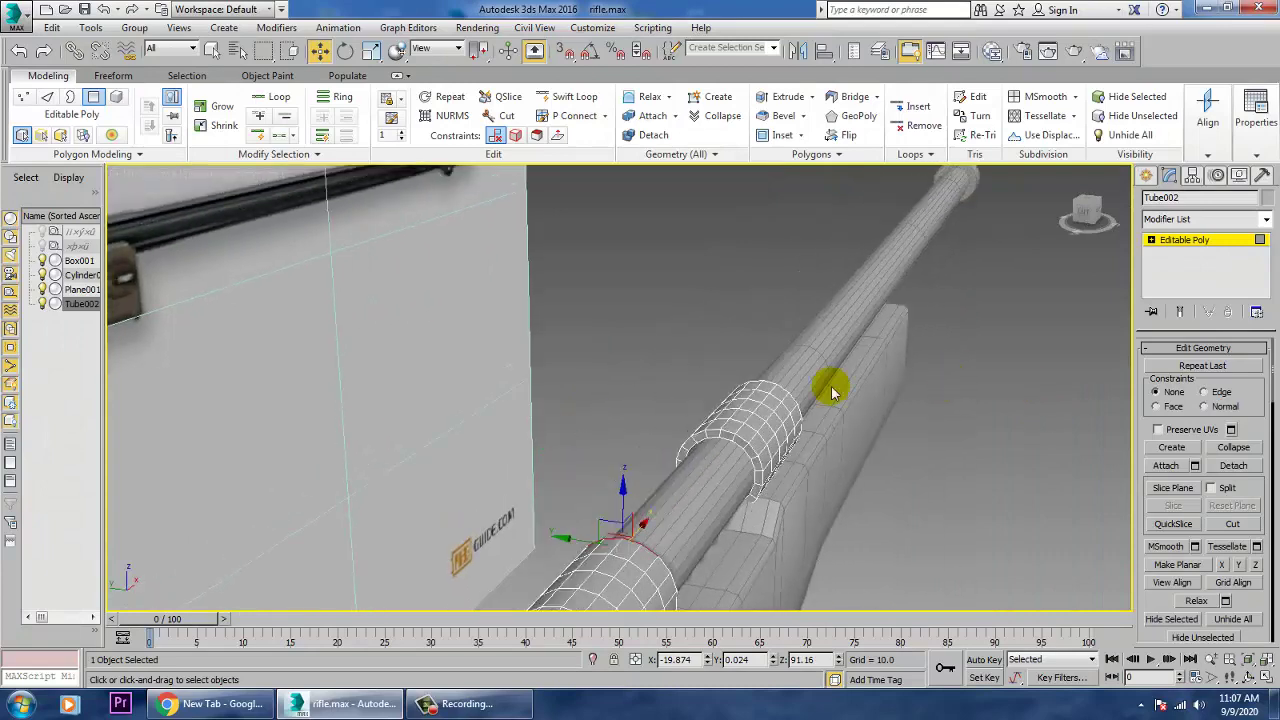
scroll(831, 392, "up", 2)
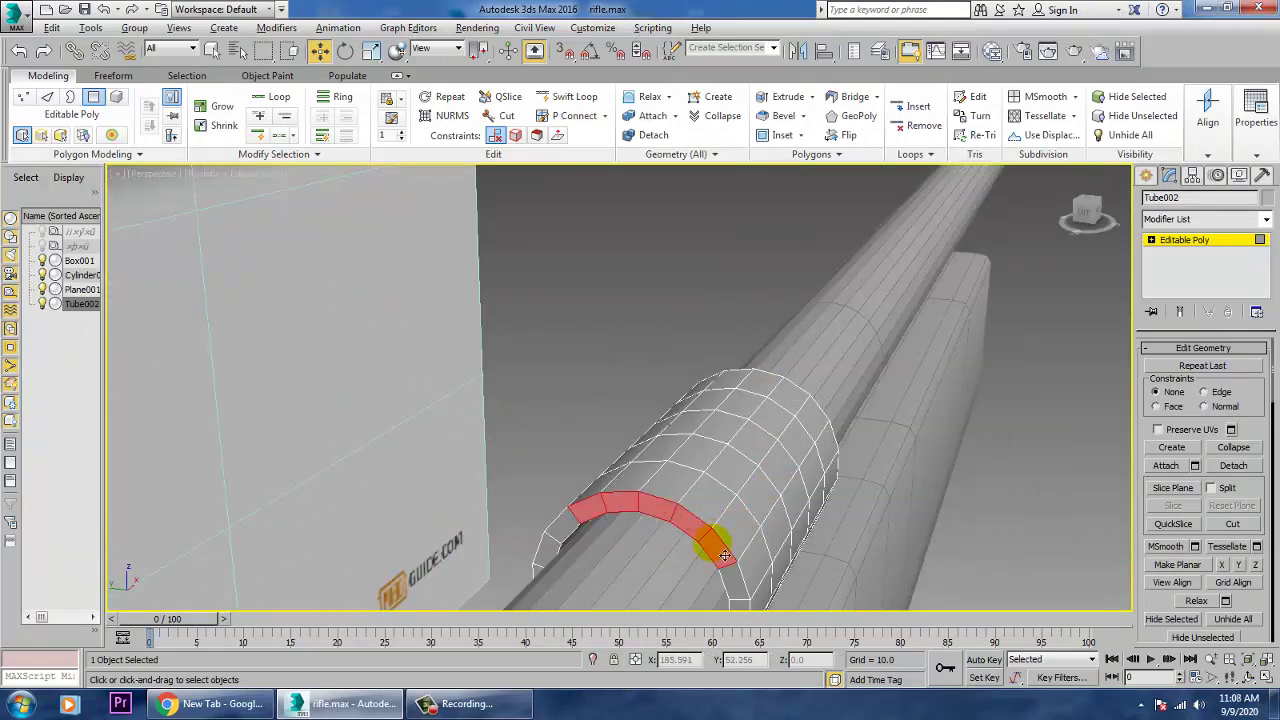
scroll(751, 503, "down", 1)
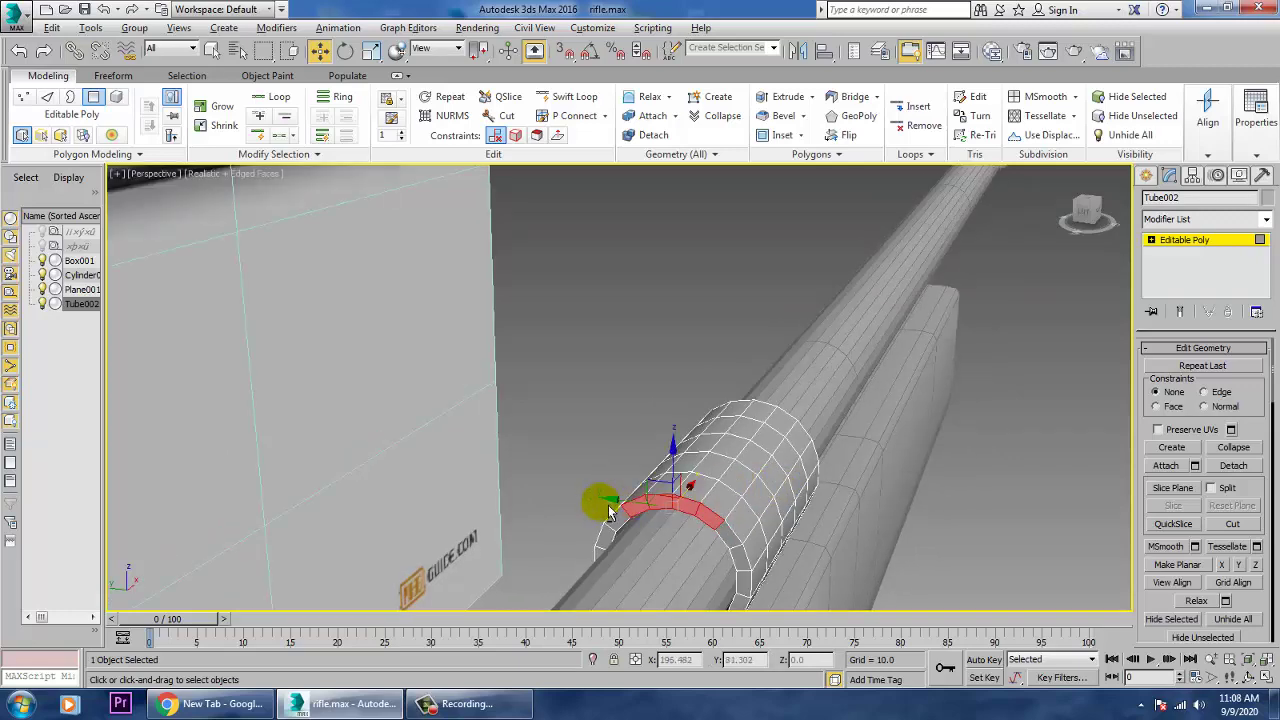
middle_click_drag(610, 510, 777, 500, "alt")
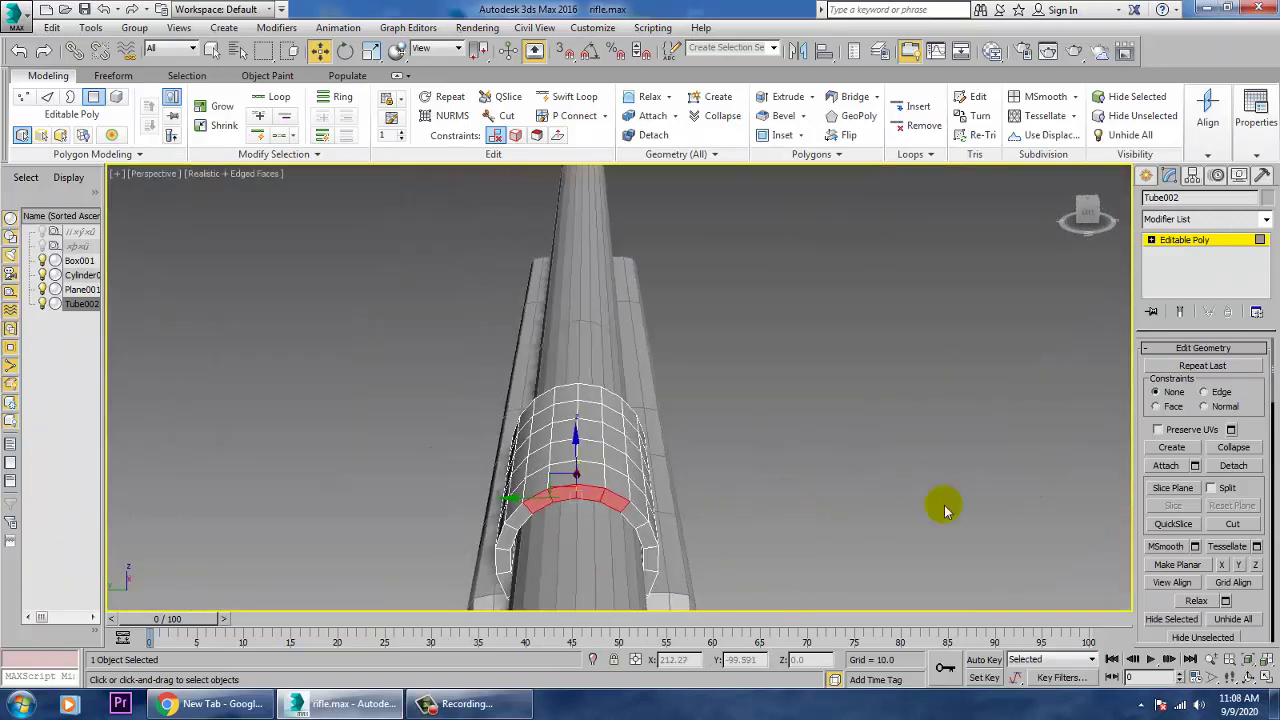
scroll(731, 497, "down", 2)
left_click_drag(1158, 604, 1179, 65)
left_click(1163, 443)
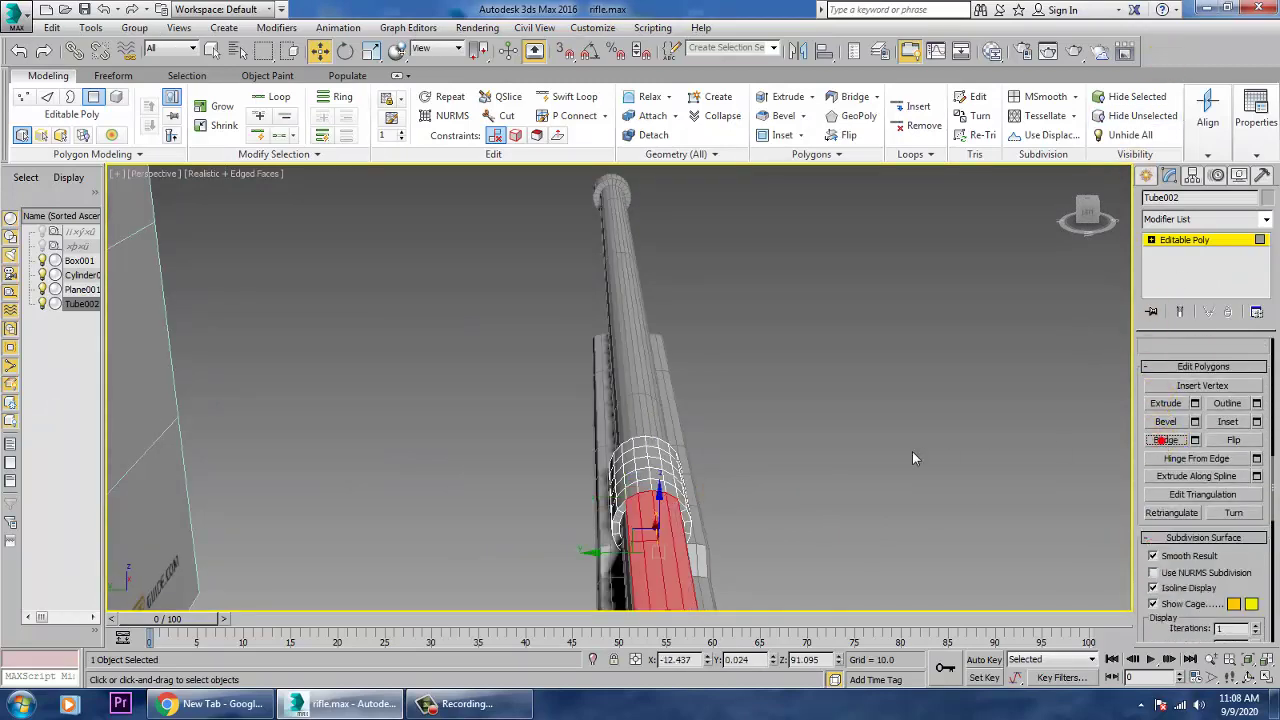
- Deselect the bridged polygons and examine the joined sleeves over the barrel against the reference rifle image
middle_click_drag(914, 457, 773, 375, "alt")
middle_click_drag(773, 375, 824, 519)
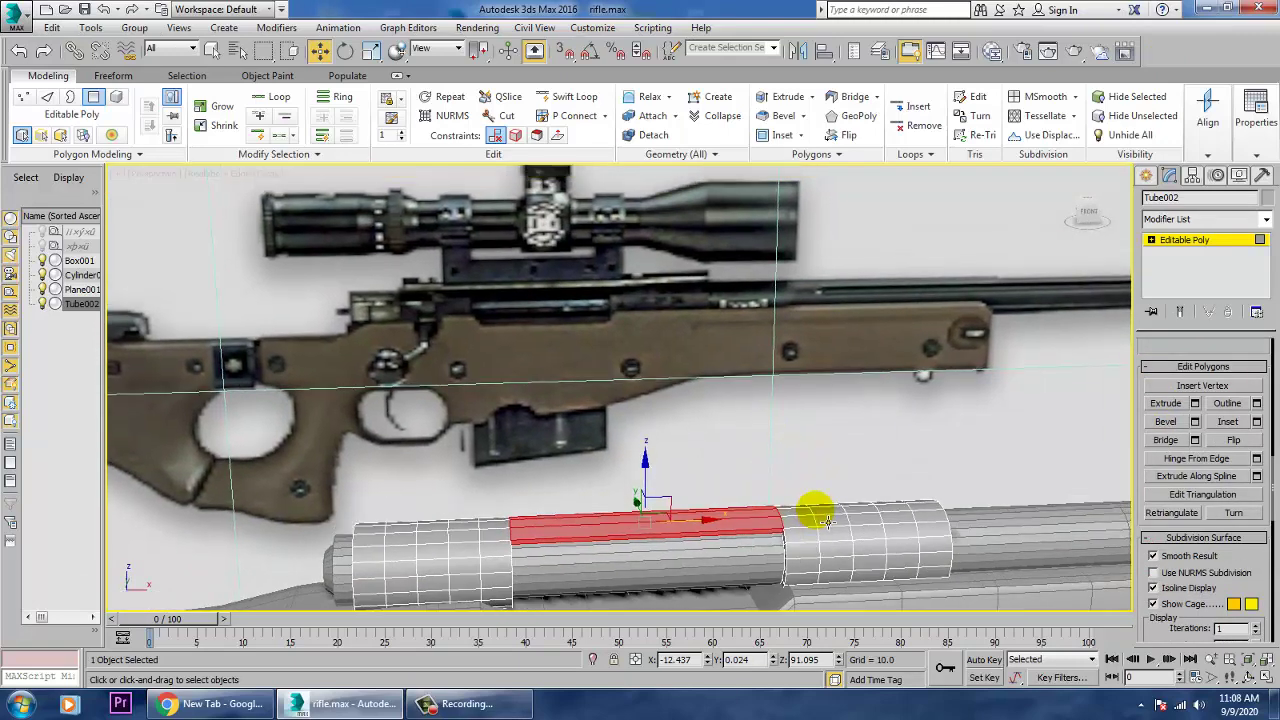
left_click(1007, 486)
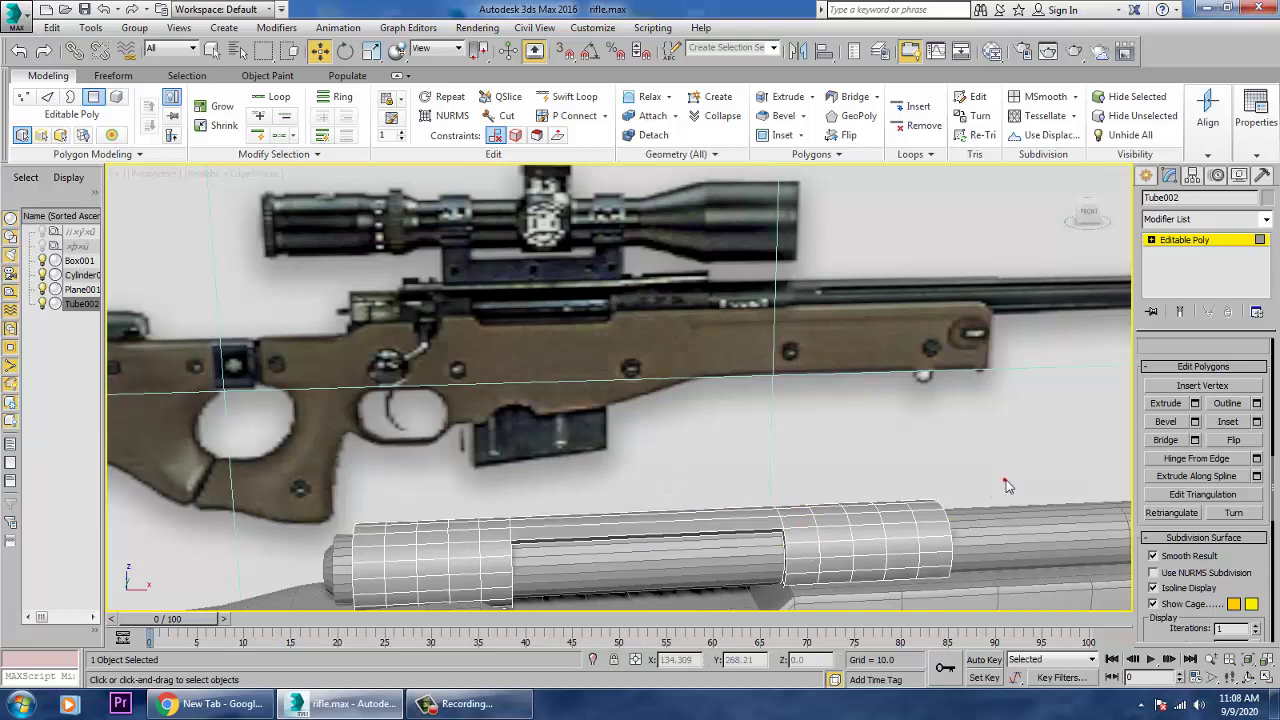
scroll(749, 537, "down", 6)
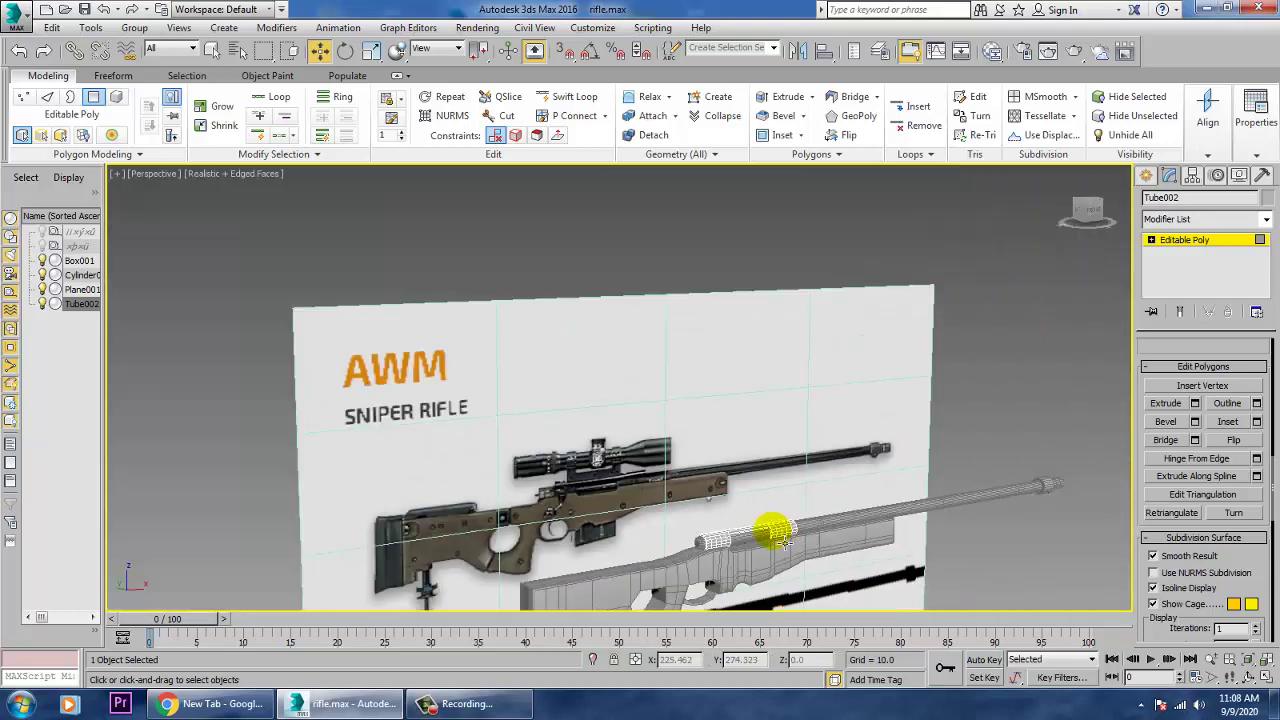
scroll(749, 523, "up", 4)
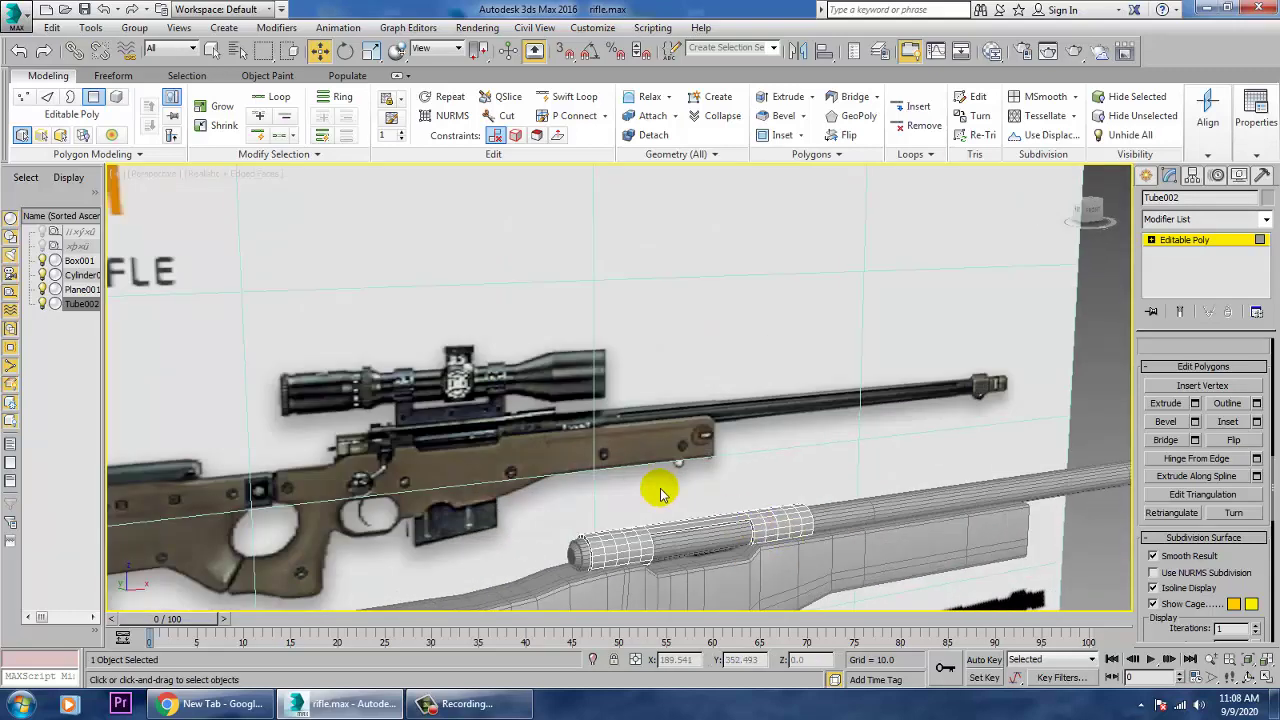
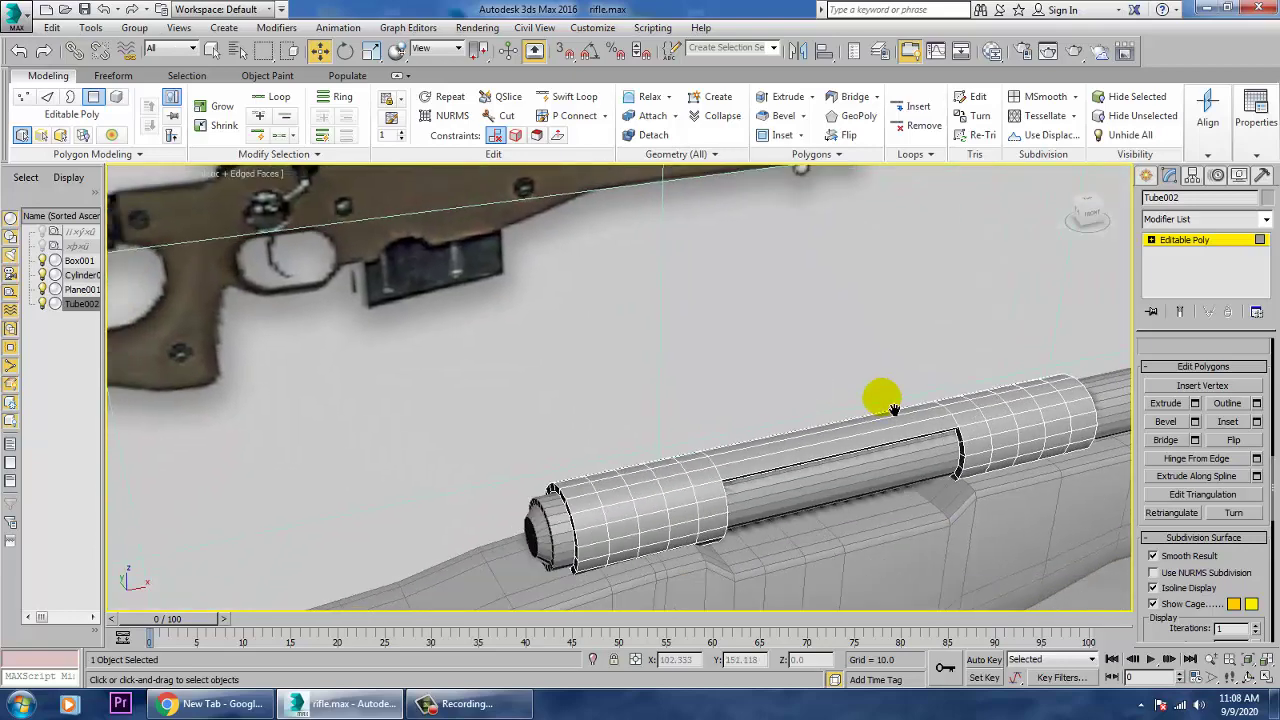
middle_click_drag(780, 337, 775, 607)
scroll(750, 560, "down", 6)
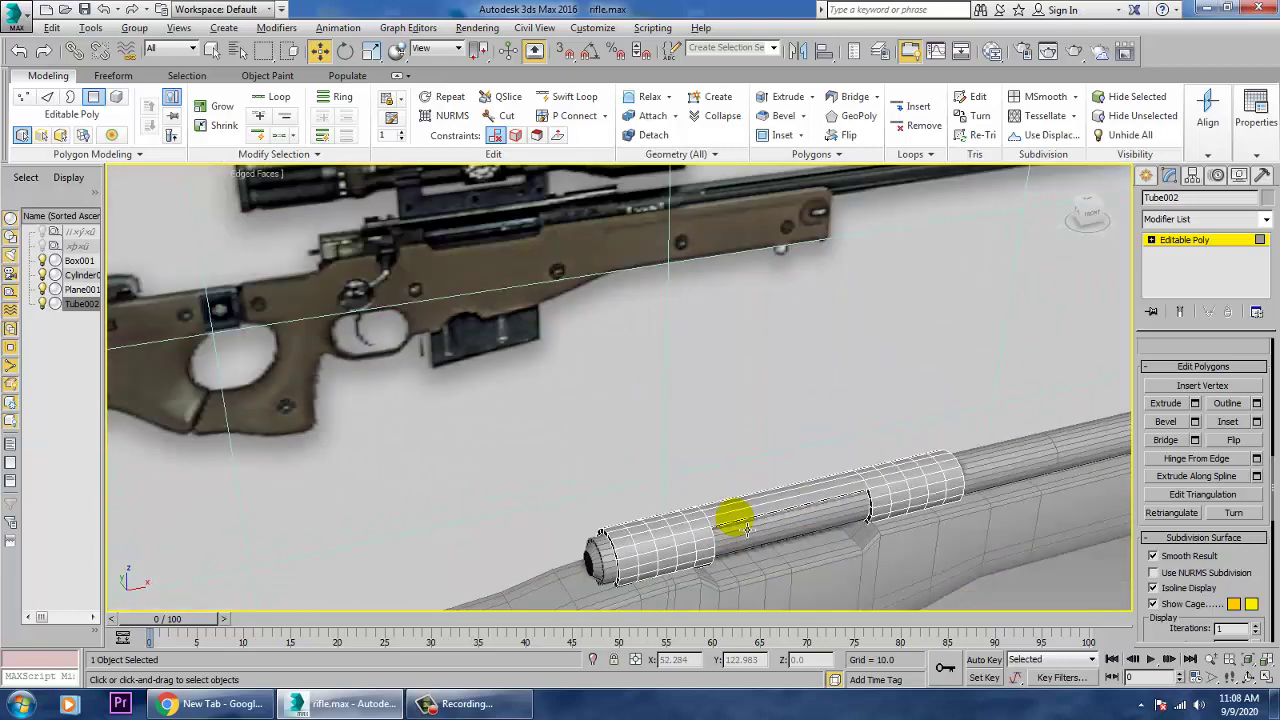
scroll(716, 549, "up", 6)
scroll(716, 549, "up", 4)
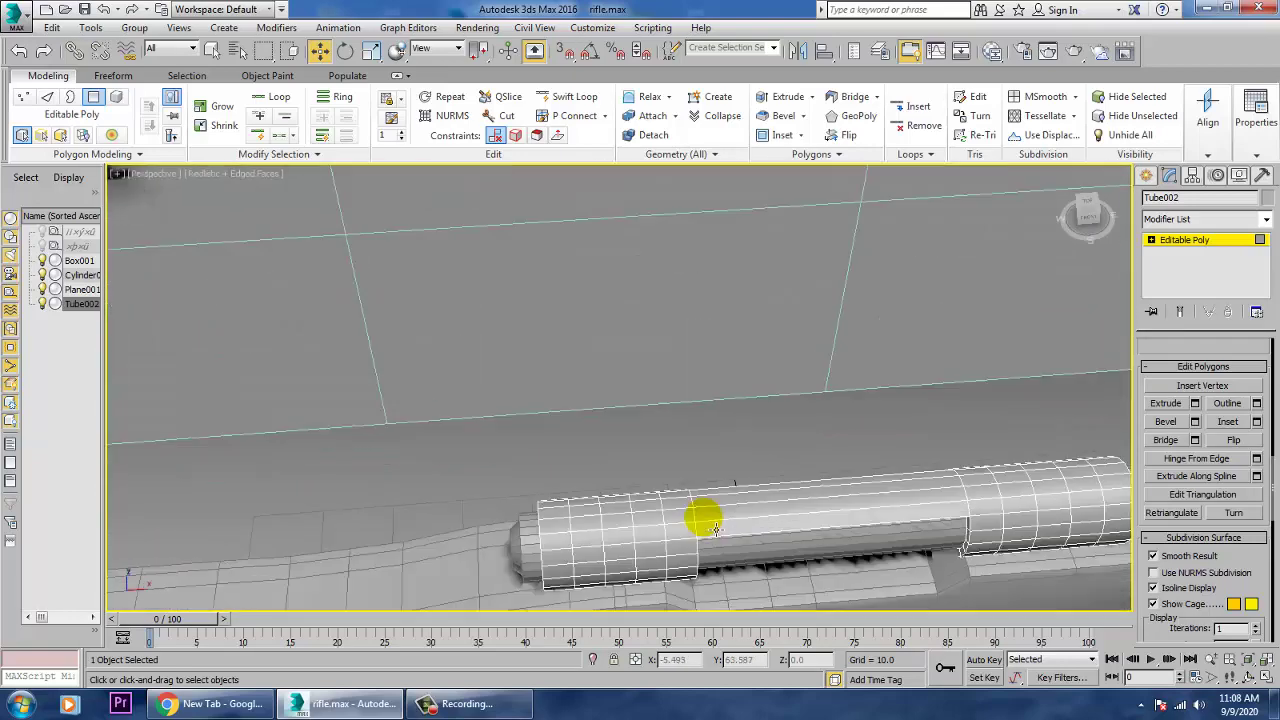
- Select the two topmost rows of polygons along the bridge and on the adjoining segments of both sleeves
left_click(615, 517)
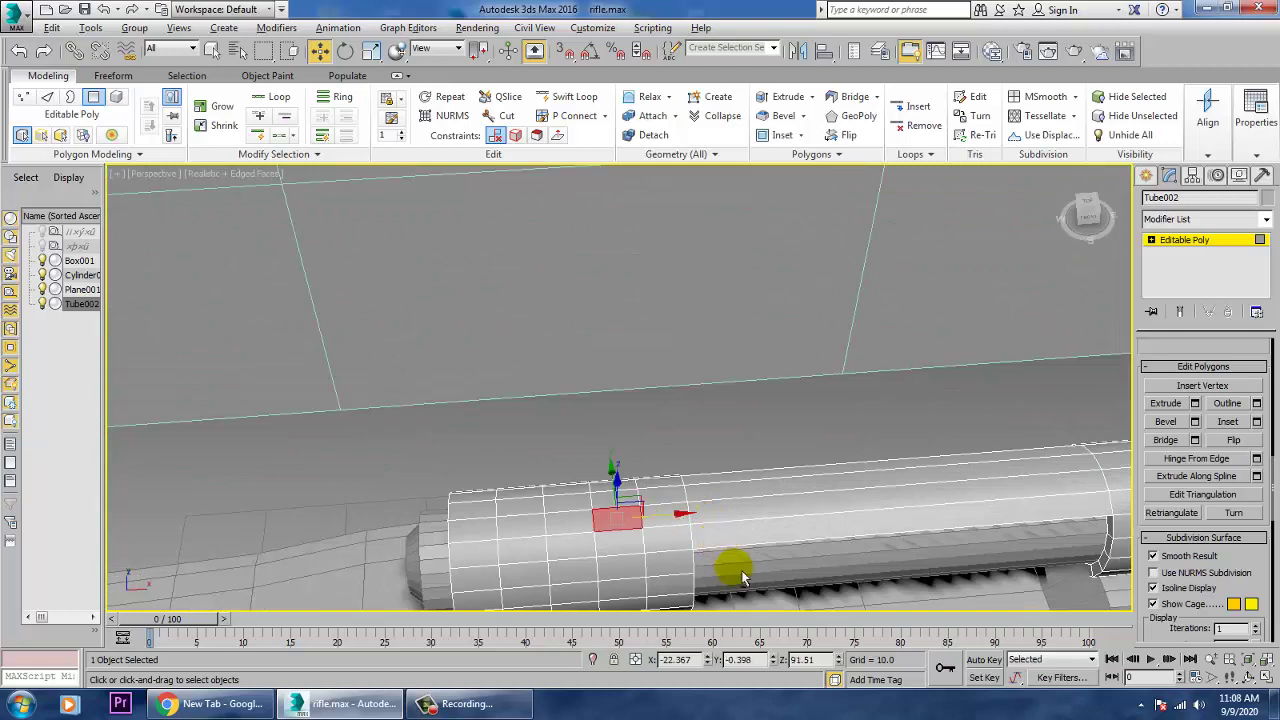
middle_click_drag(729, 571, 634, 546, "alt")
left_click(606, 496, "ctrl")
left_click(657, 483, "ctrl")
left_click(660, 506, "ctrl")
left_click(742, 462, "ctrl")
left_click(744, 481, "ctrl")
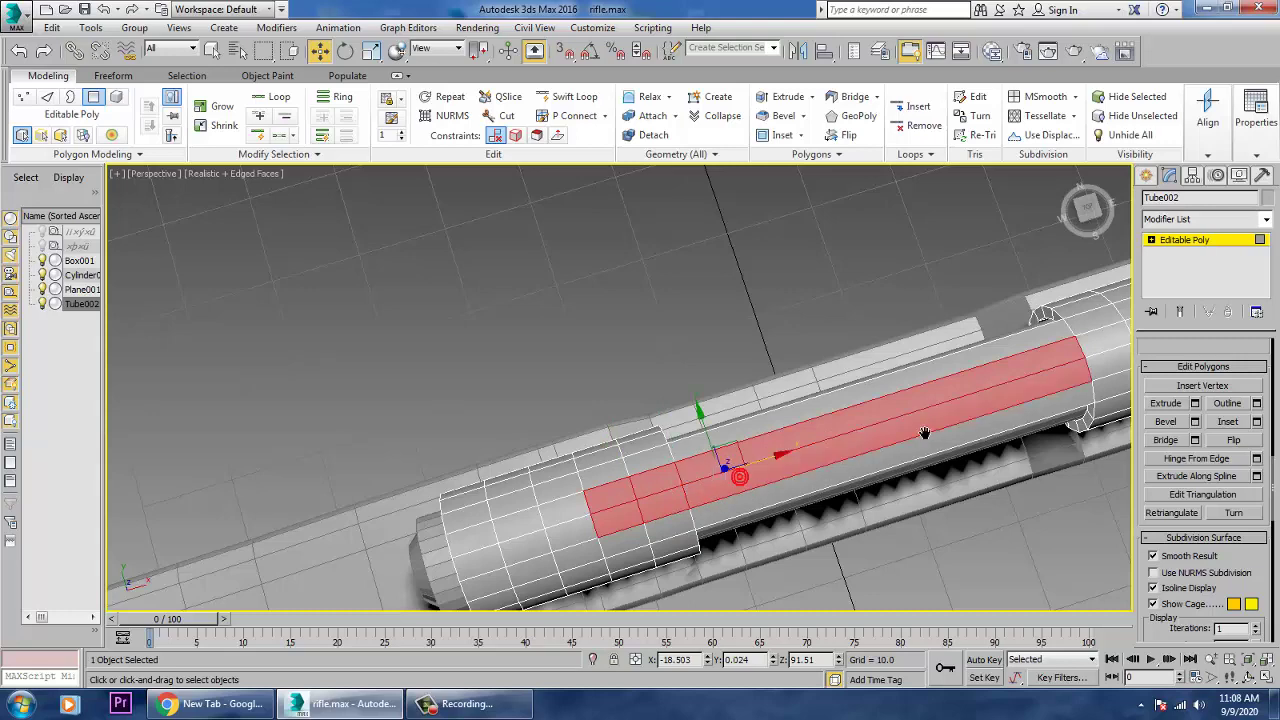
middle_click_drag(1000, 383, 780, 443)
left_click(892, 403, "ctrl")
left_click(894, 433, "ctrl")
left_click(940, 390, "ctrl")
left_click(943, 413, "ctrl")
- Reduce the selection to the bridge and one adjoining segment per sleeve, and extrude those polygons upward by 2.622
scroll(943, 413, "down", 6)
middle_click_drag(940, 415, 890, 356, "alt")
scroll(928, 402, "up", 4)
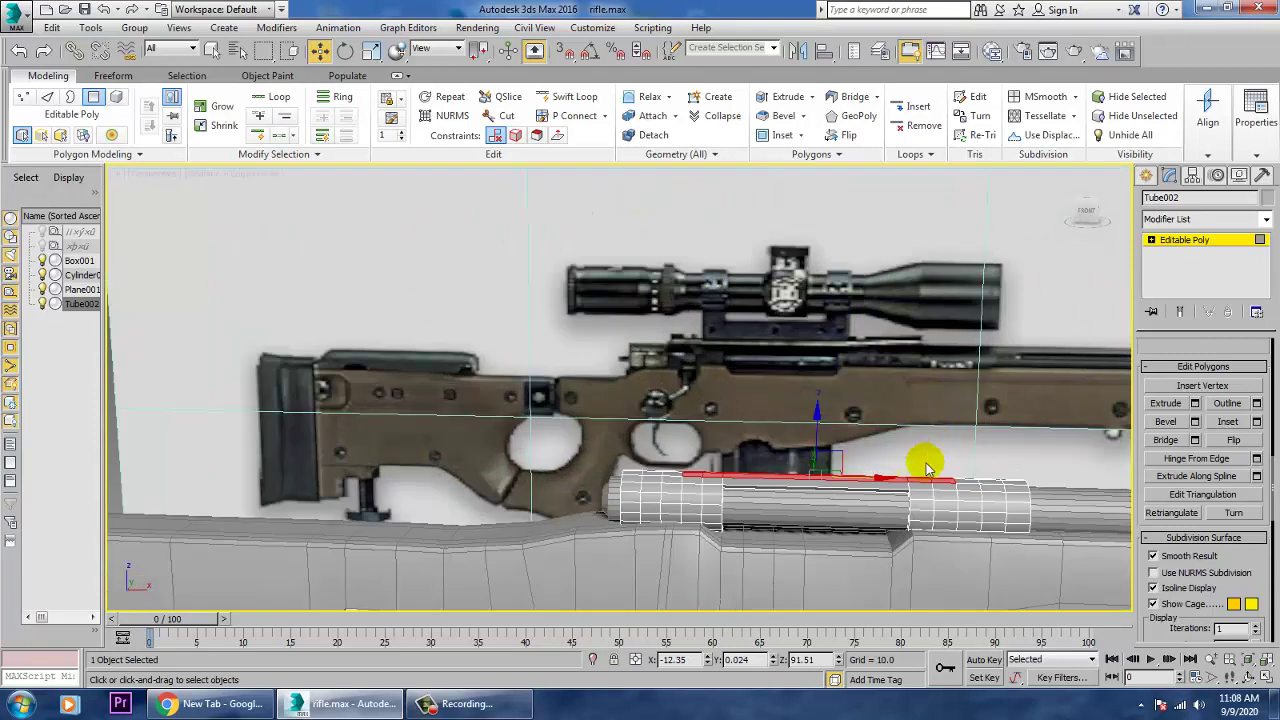
left_click_drag(942, 457, 983, 553, "alt")
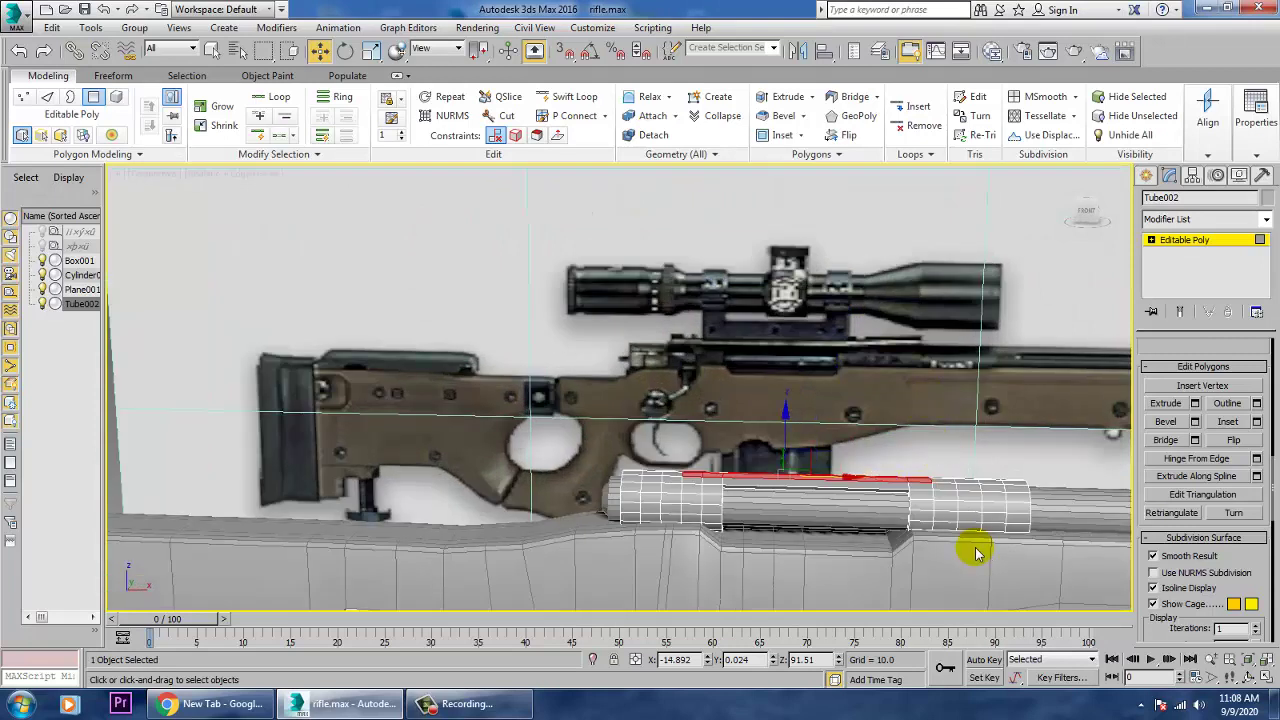
left_click_drag(697, 505, 700, 507, "alt")
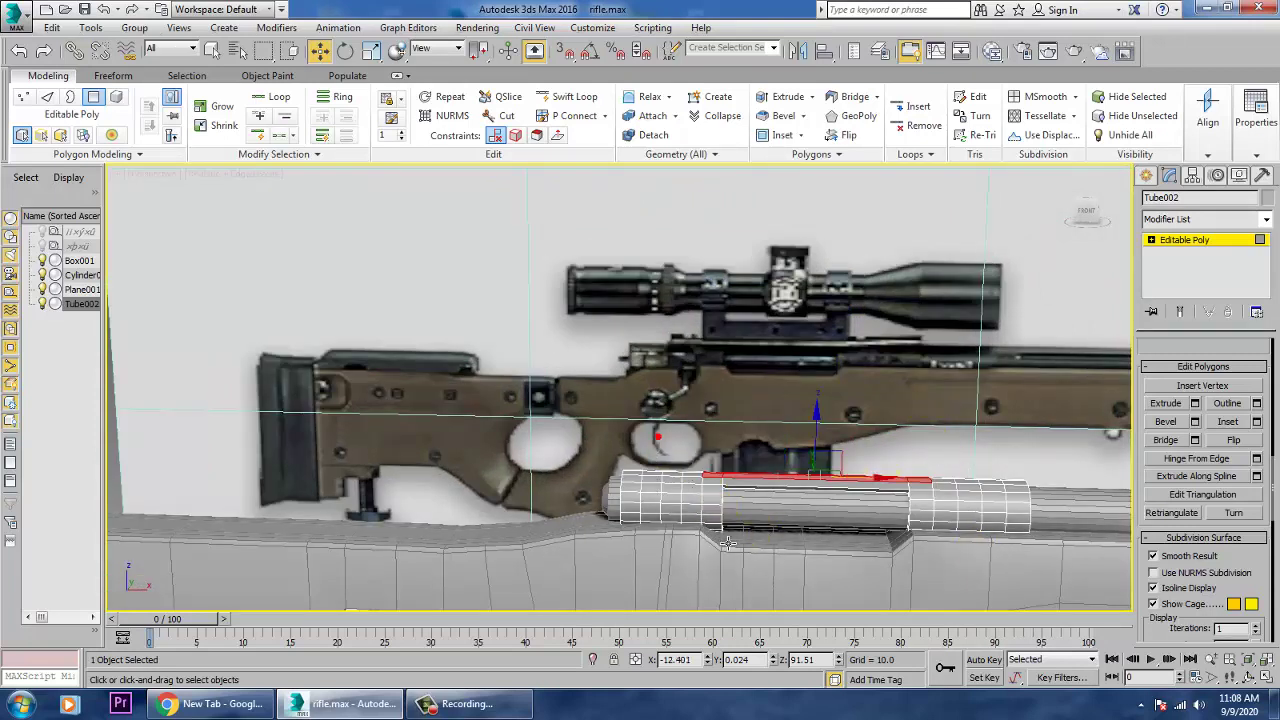
left_click(1194, 404)
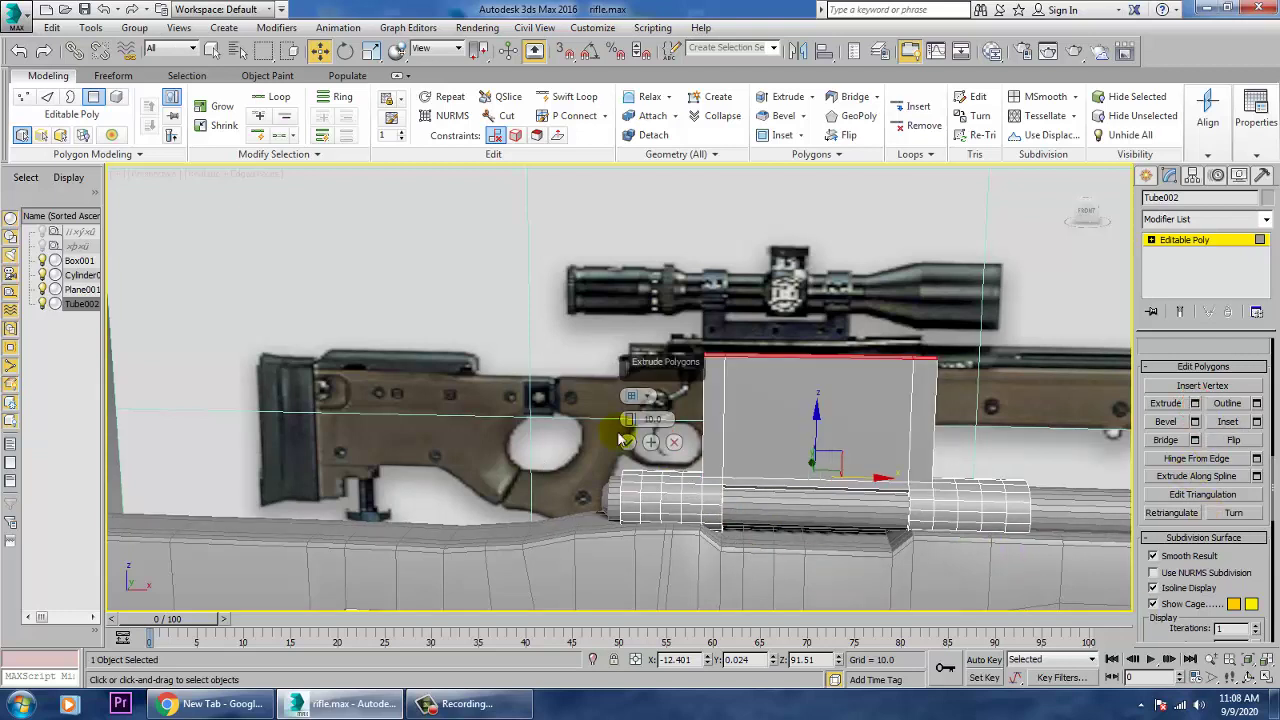
left_click_drag(636, 424, 641, 480)
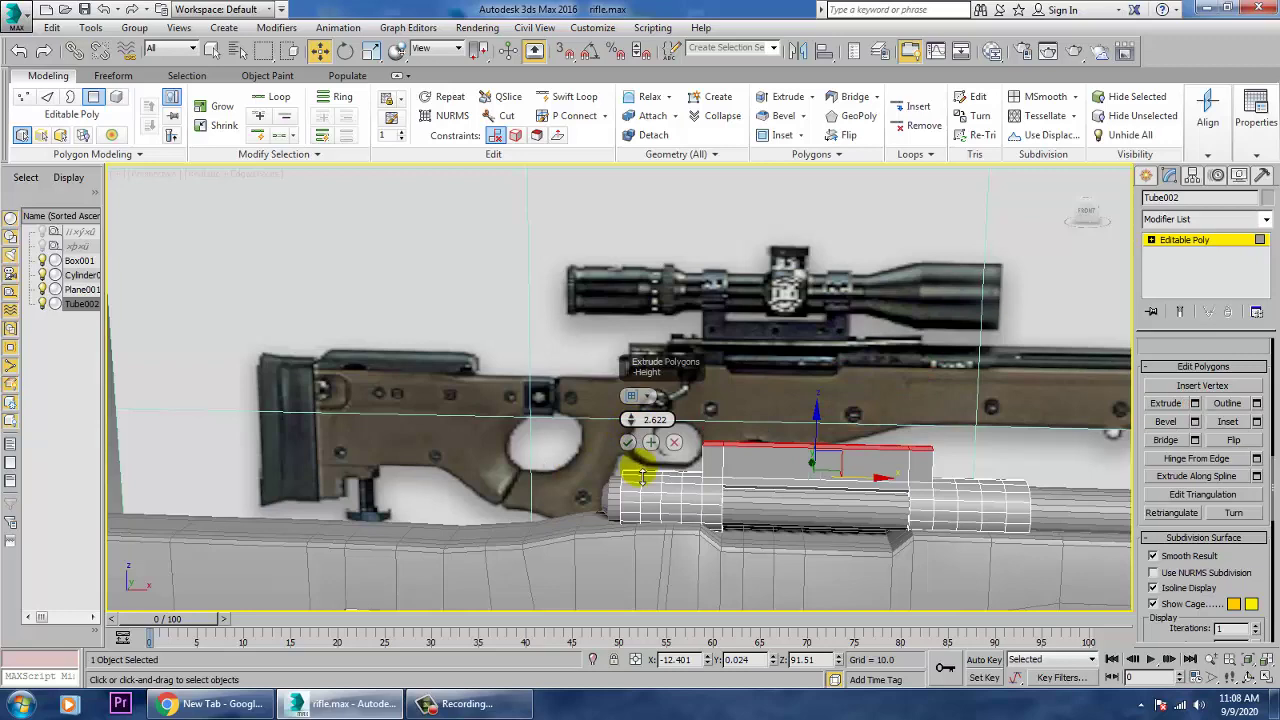
left_click(628, 442)
- Scale the extruded block's top polygons in the Left view and return to the perspective view of the receiver
middle_click_drag(880, 470, 937, 458, "alt")
key("alt+w")
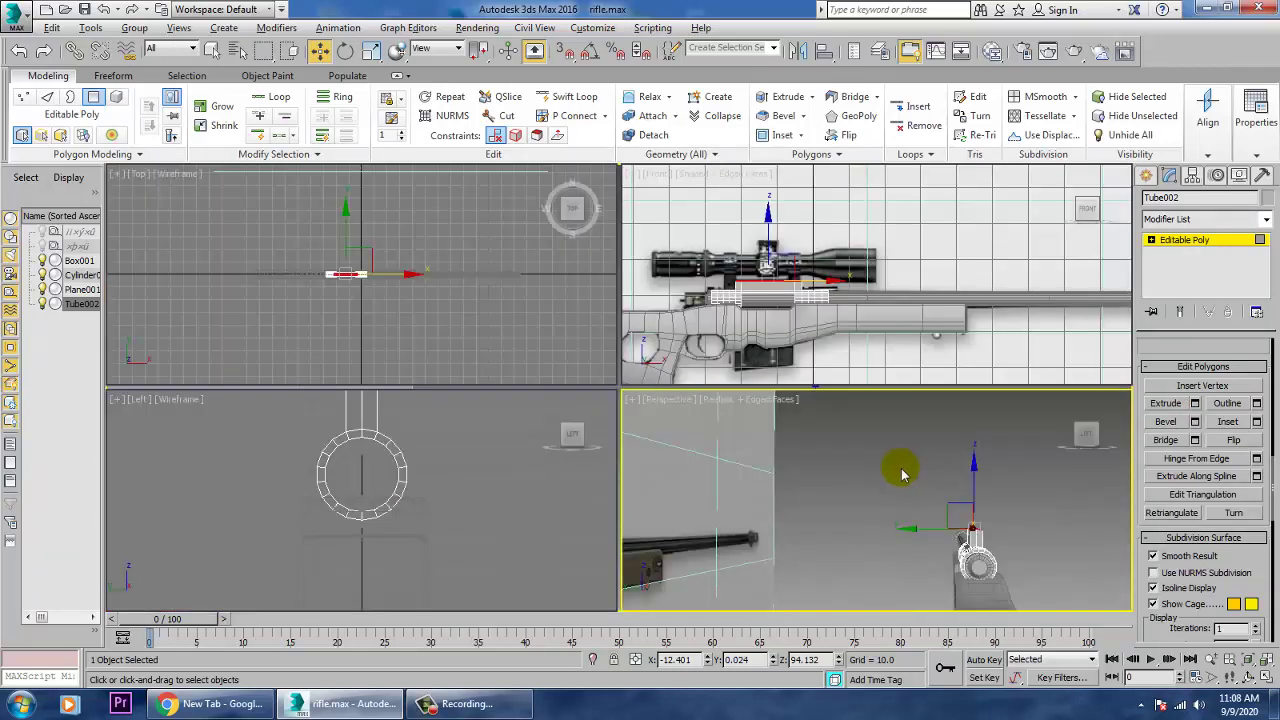
middle_click_drag(470, 491, 462, 489)
key("alt+w")
key("z")
scroll(564, 446, "down", 8)
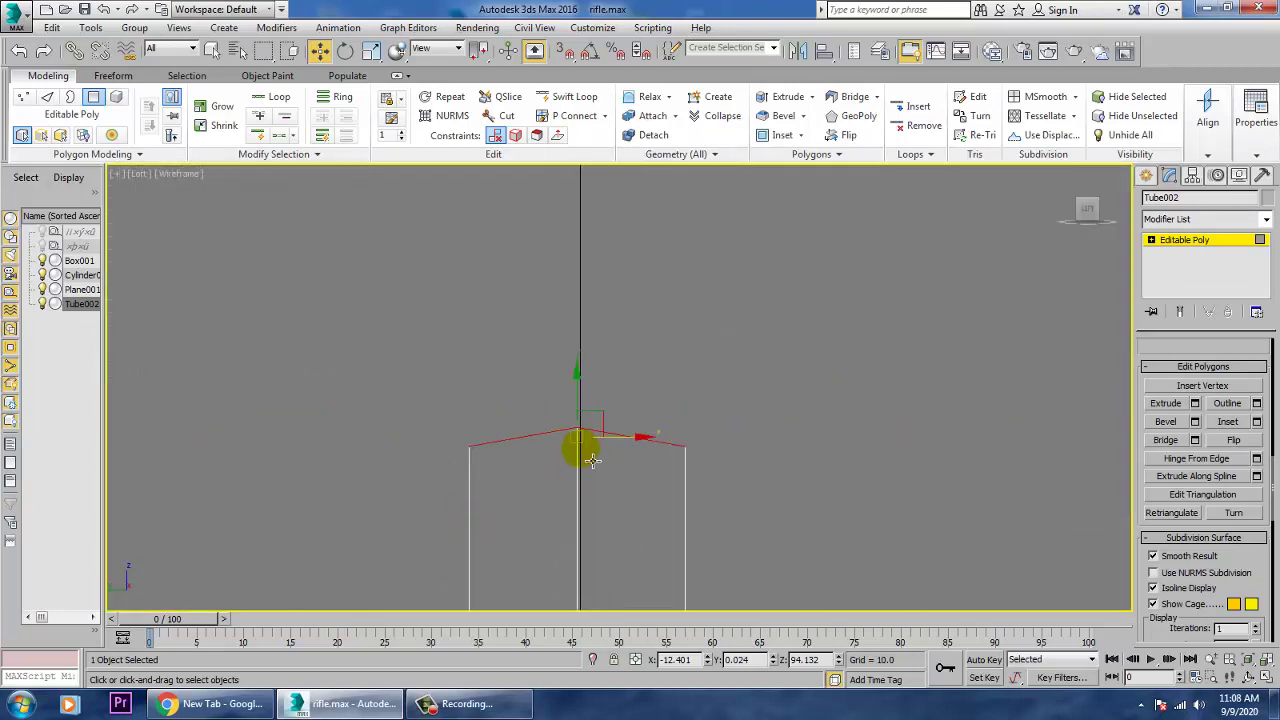
key("r")
left_click_drag(607, 473, 787, 446)
key("w")
key("alt+w")
middle_click_drag(992, 547, 826, 480)
key("alt+w")
middle_click_drag(728, 443, 756, 456)
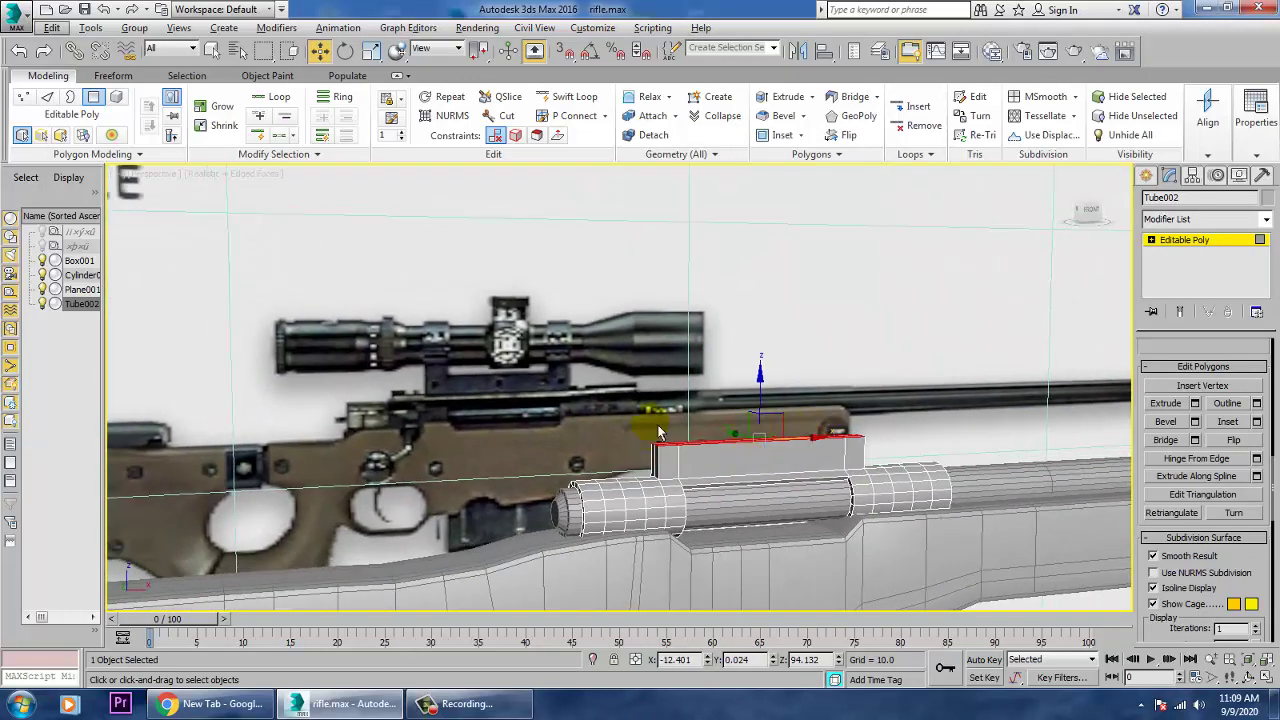
- Select the short top polygons at both ends of the block and extrude them upward by 1.845 as scope risers
scroll(694, 486, "up", 8)
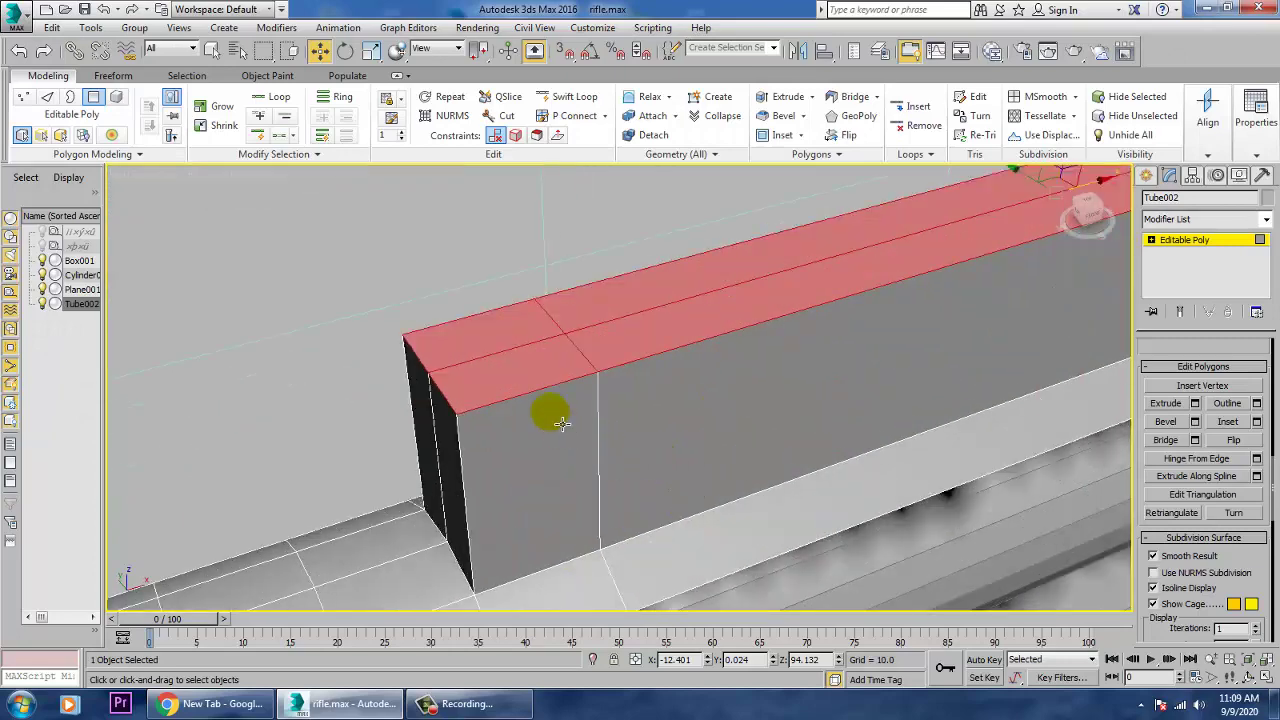
left_click(492, 328)
scroll(480, 323, "down", 5)
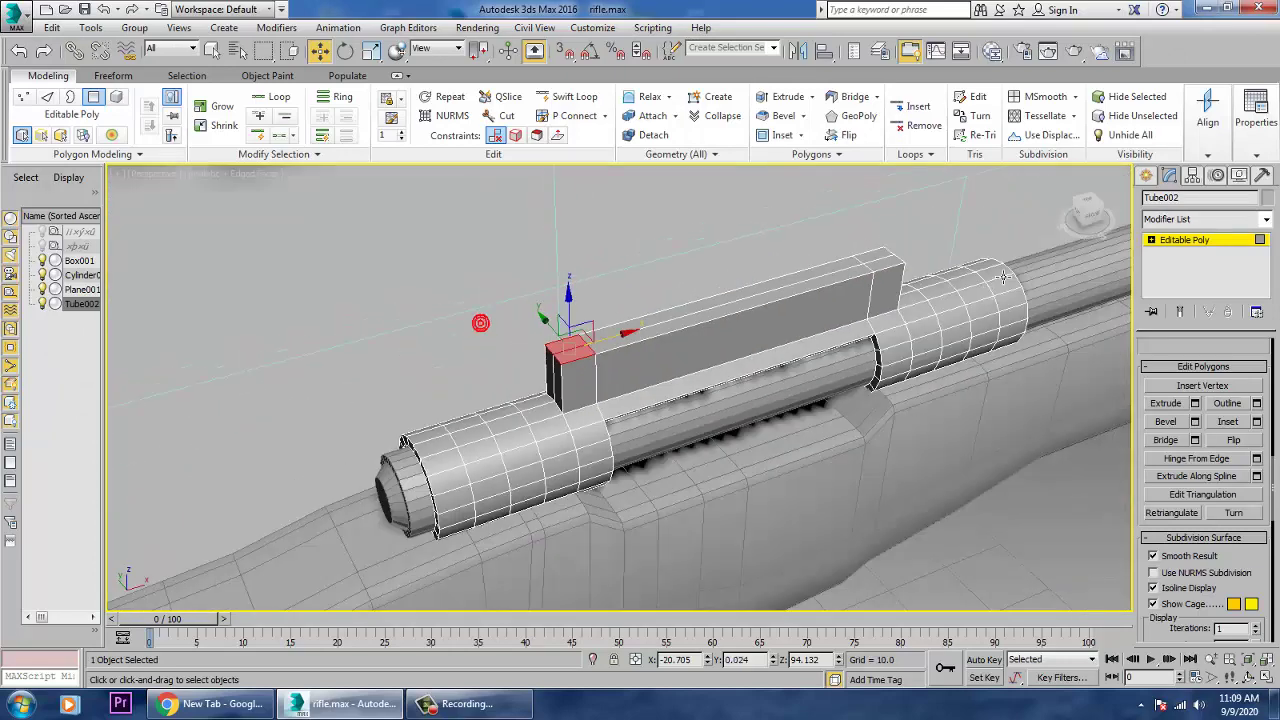
middle_click_drag(787, 453, 737, 513)
scroll(797, 352, "up", 5)
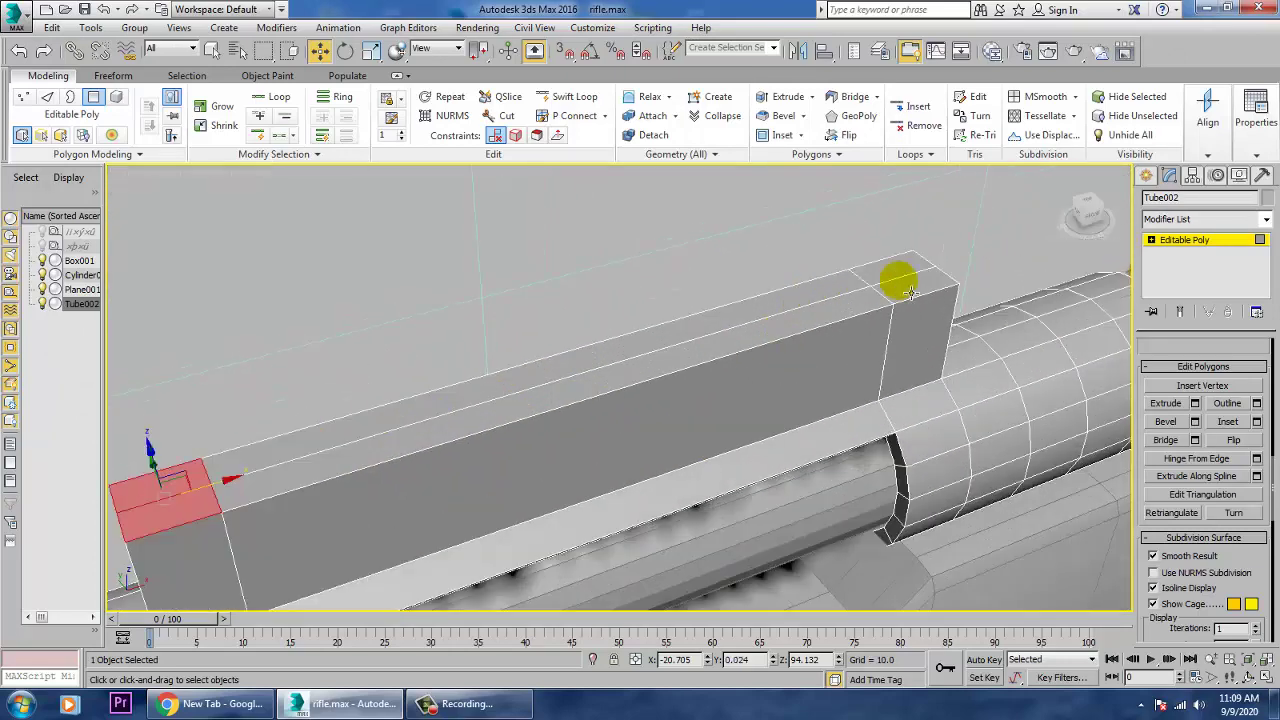
left_click(912, 283, "ctrl")
scroll(860, 368, "down", 4)
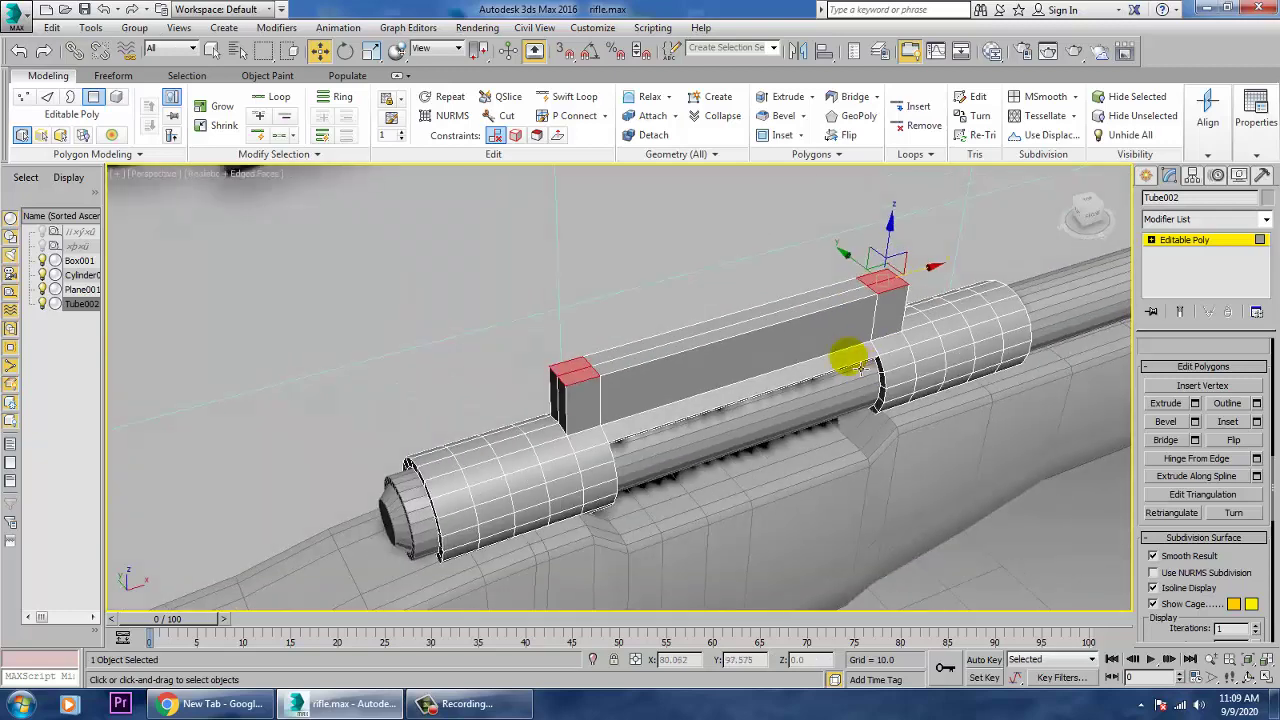
key("f")
scroll(809, 329, "up", 3)
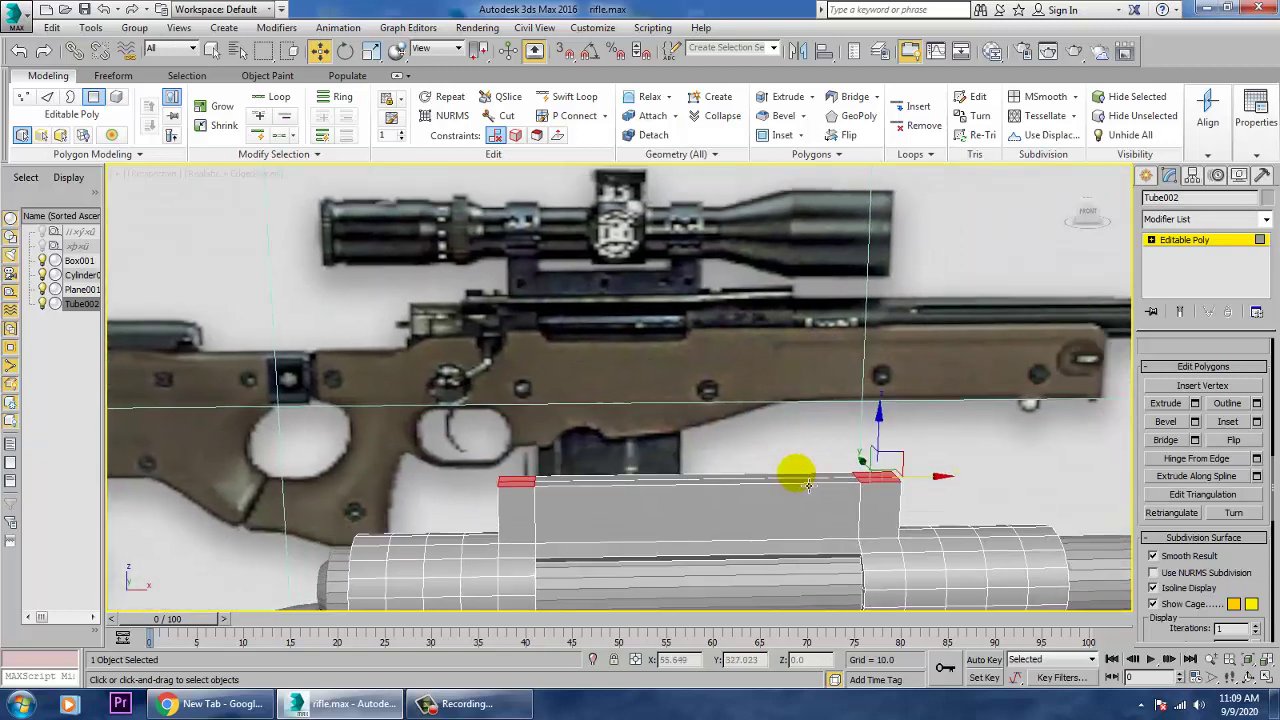
left_click(1195, 403)
left_click_drag(637, 428, 636, 432)
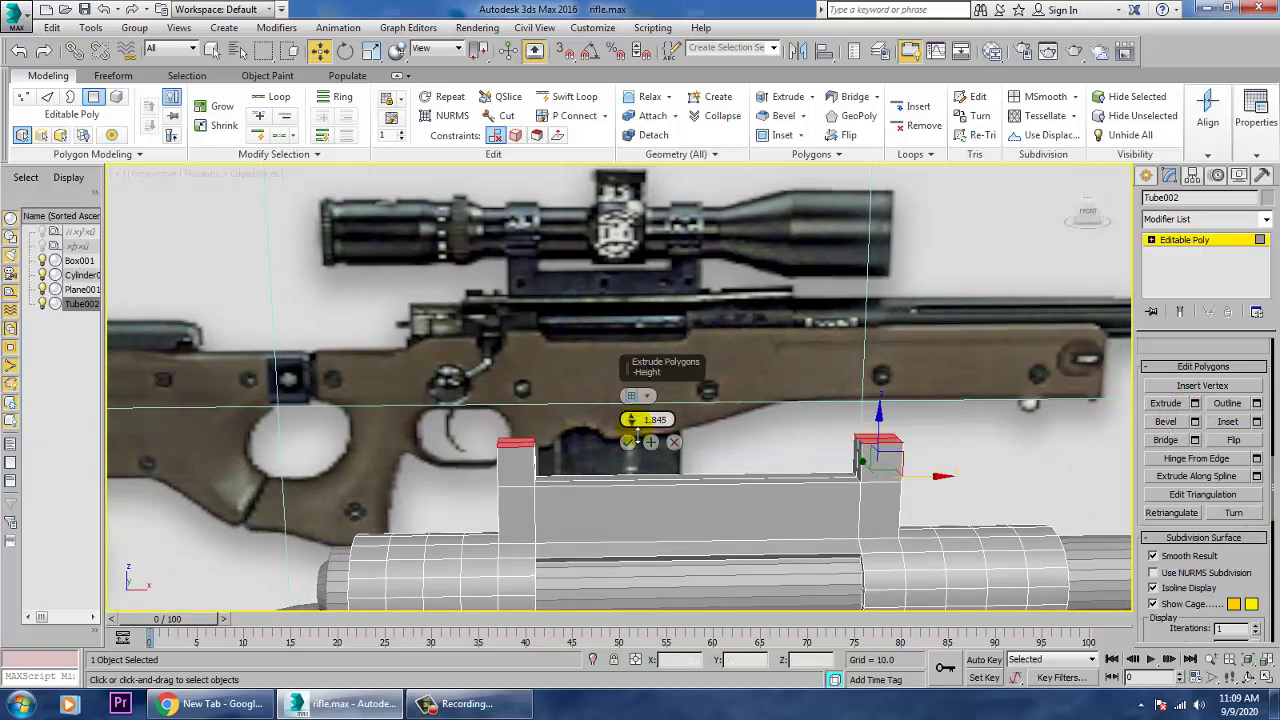
left_click(629, 442)
- Compare the two extruded risers with the scope mounts of the reference image in the Front view
middle_click_drag(751, 374, 773, 435, "alt")
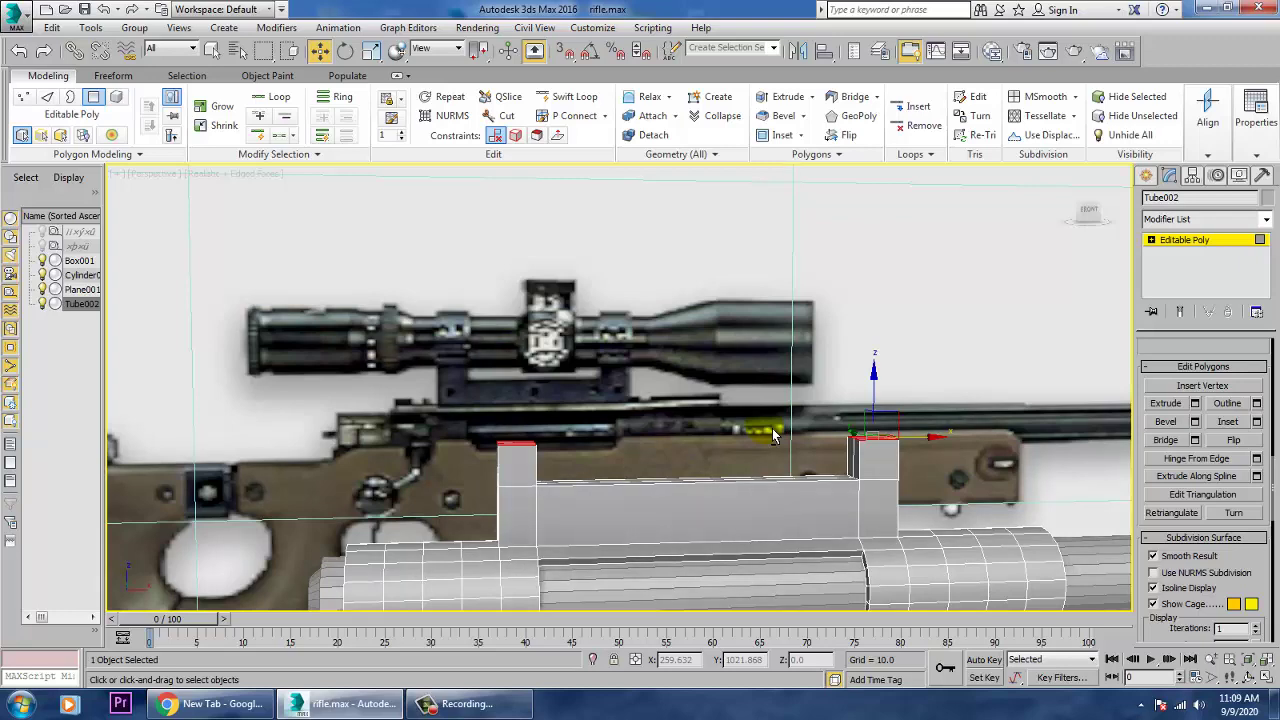
key("alt+w")
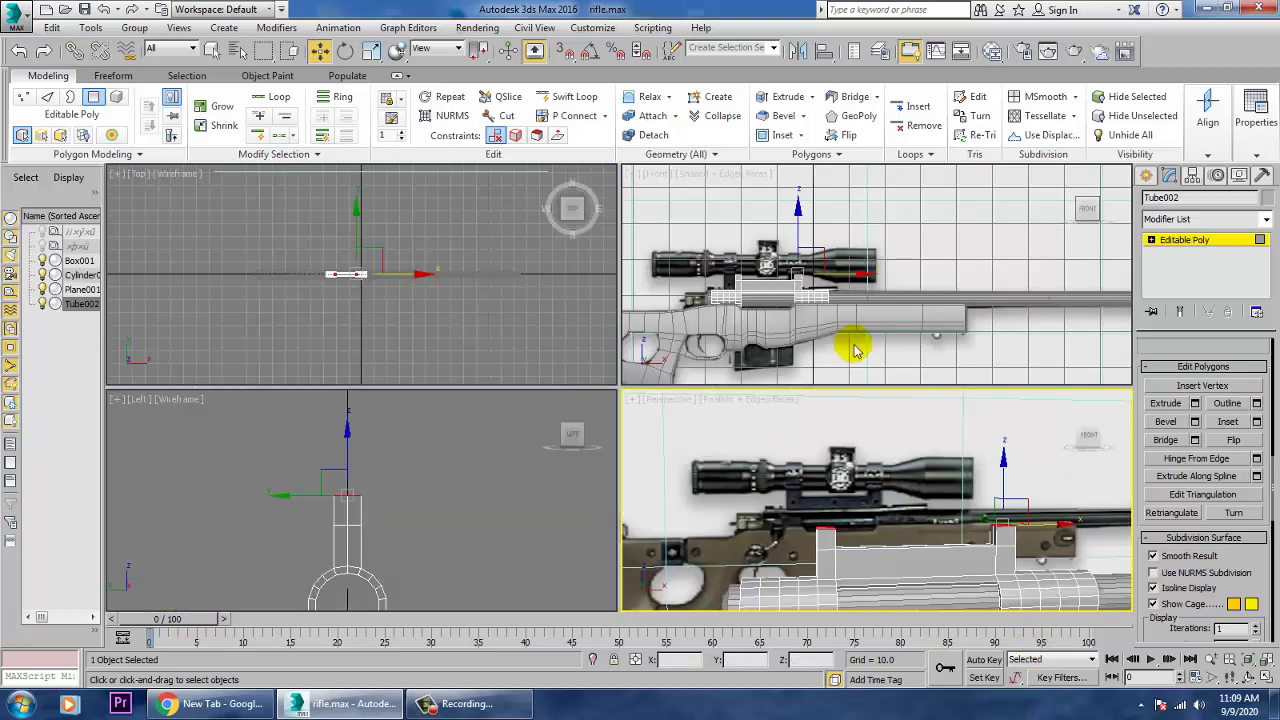
middle_click_drag(954, 296, 932, 296)
key("alt+w")
scroll(890, 365, "up", 6)
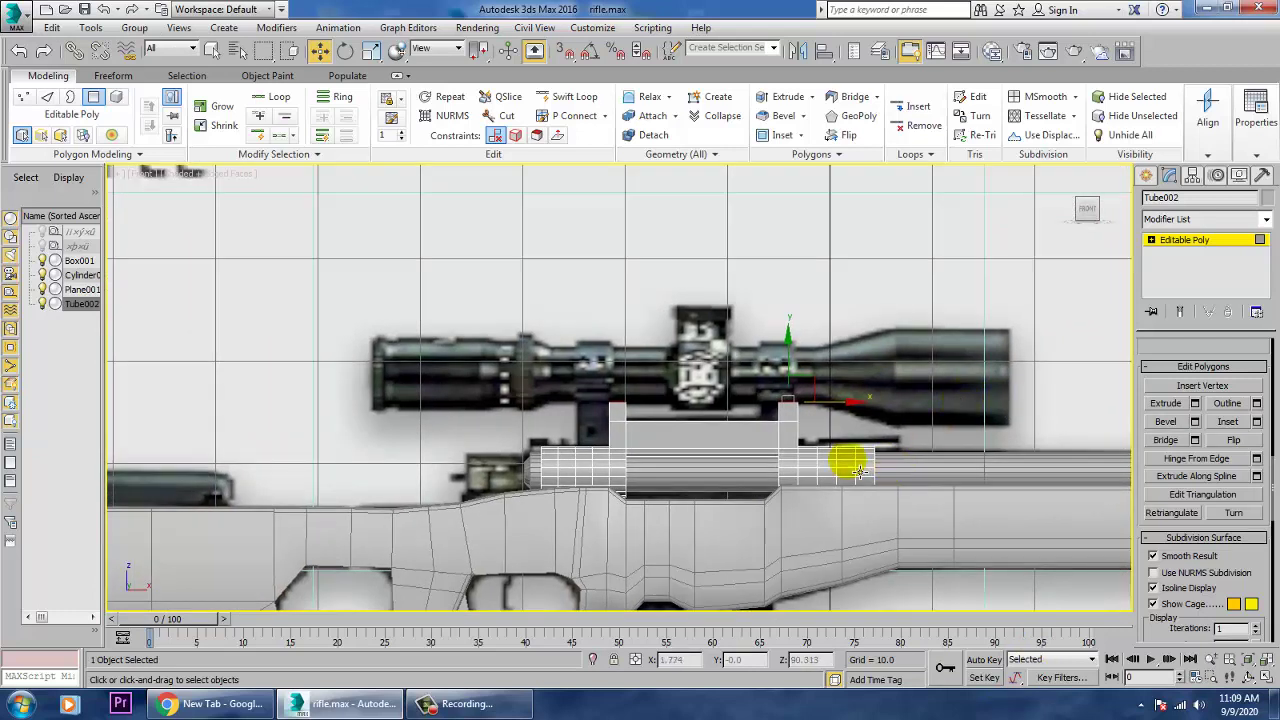
key("1")
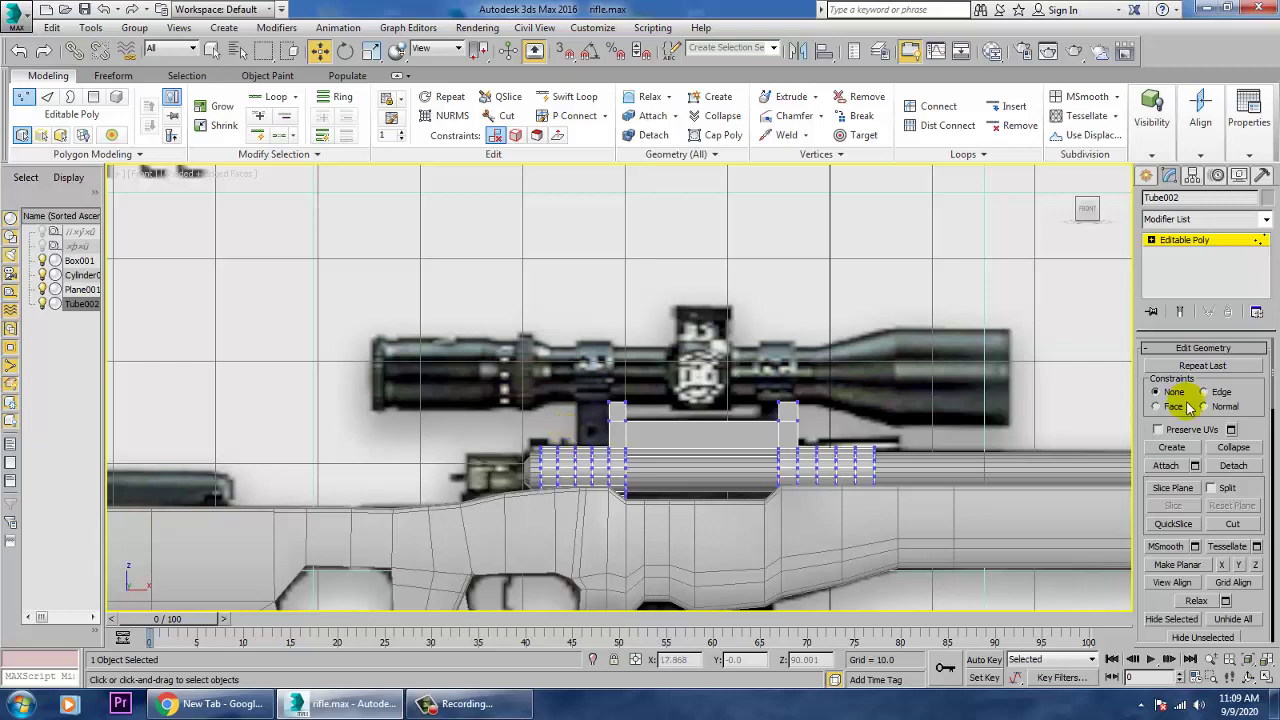
left_click(1151, 241)
left_click(1177, 265)
scroll(726, 416, "up", 4)
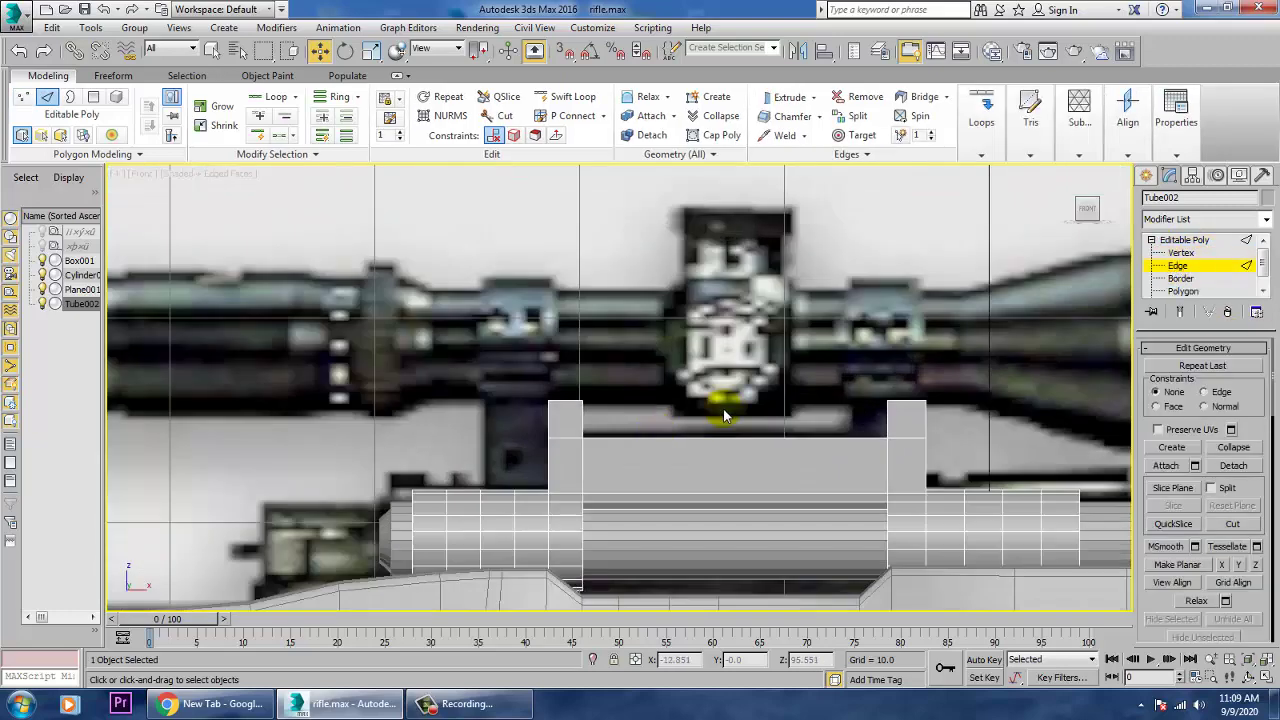
left_click(488, 517)
left_click(491, 521)
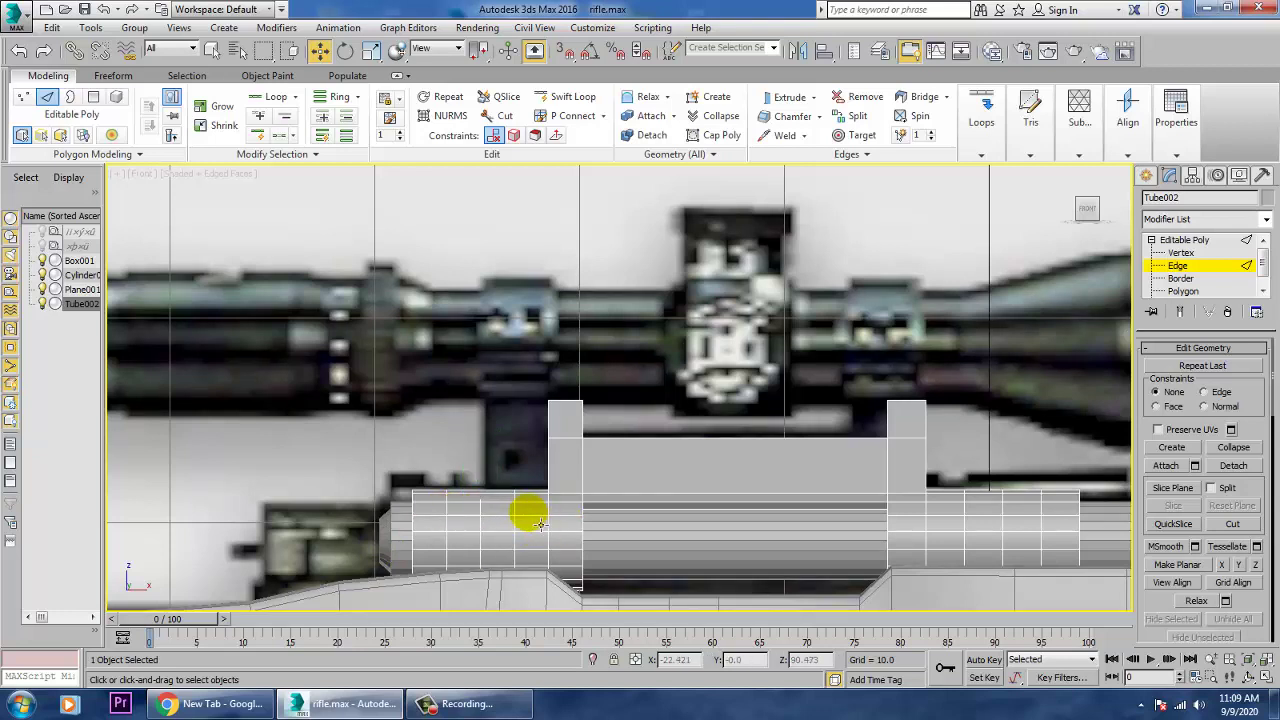
left_click(522, 535)
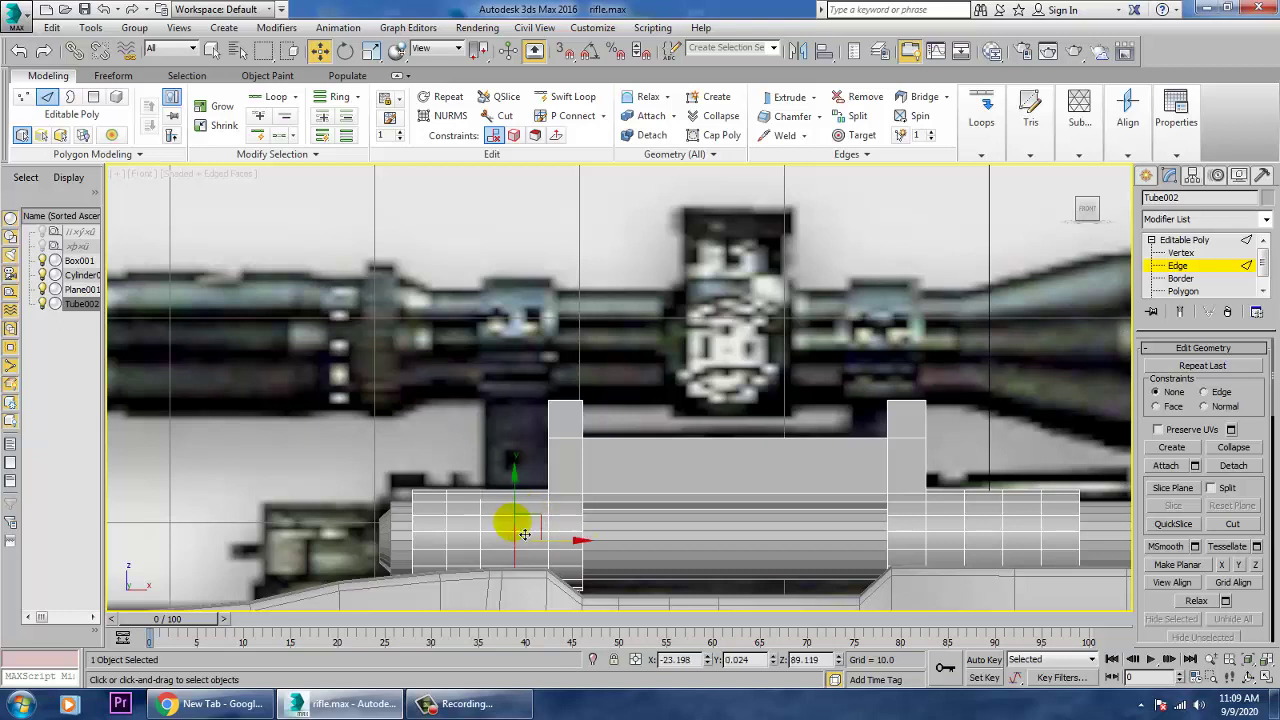
left_click(561, 441)
- Move the rear riser's vertices back and widen both risers toward each other to fit the reference scope mounts
key("1")
left_click_drag(508, 367, 603, 600)
left_click_drag(610, 532, 551, 535)
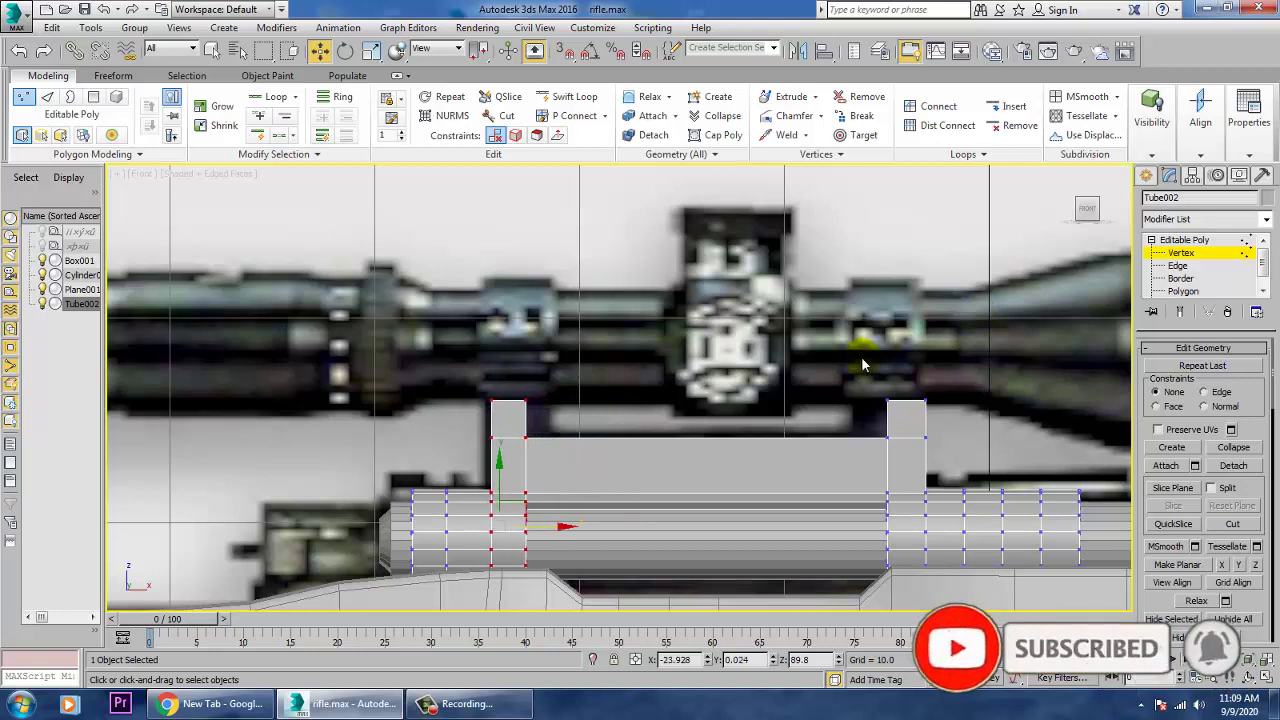
left_click_drag(882, 492, 896, 628)
left_click_drag(949, 535, 922, 524)
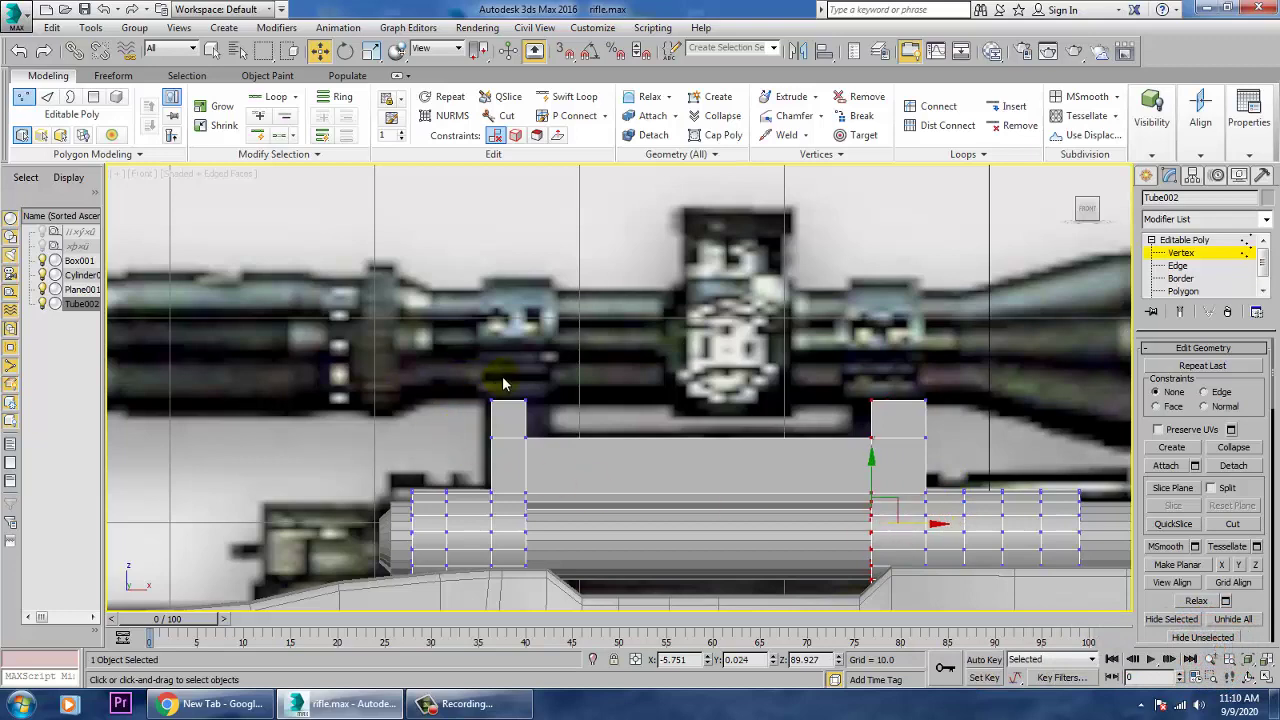
left_click_drag(589, 620, 590, 621)
left_click_drag(572, 528, 592, 530)
- Create a cylinder about 5 in radius and 4.4 high at the scope's front end and rotate its axis along the scope
scroll(637, 518, "down", 5)
scroll(620, 480, "up", 3)
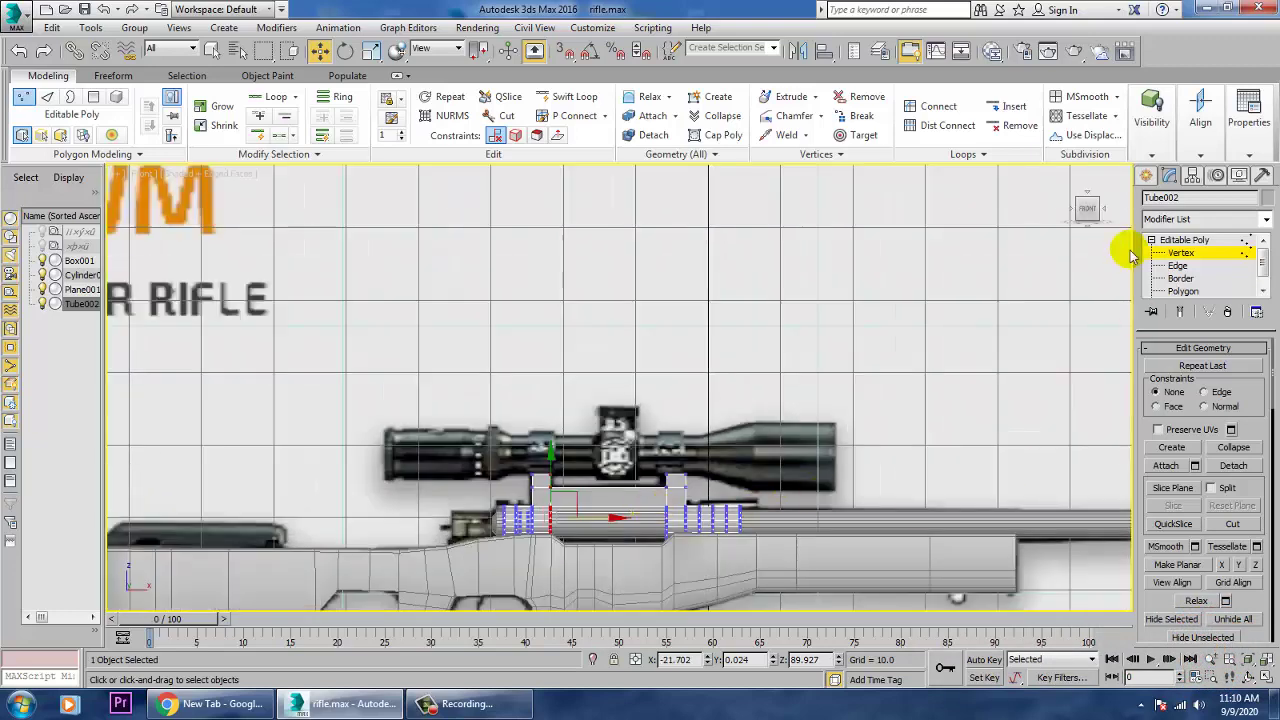
left_click(1145, 176)
left_click(1183, 312)
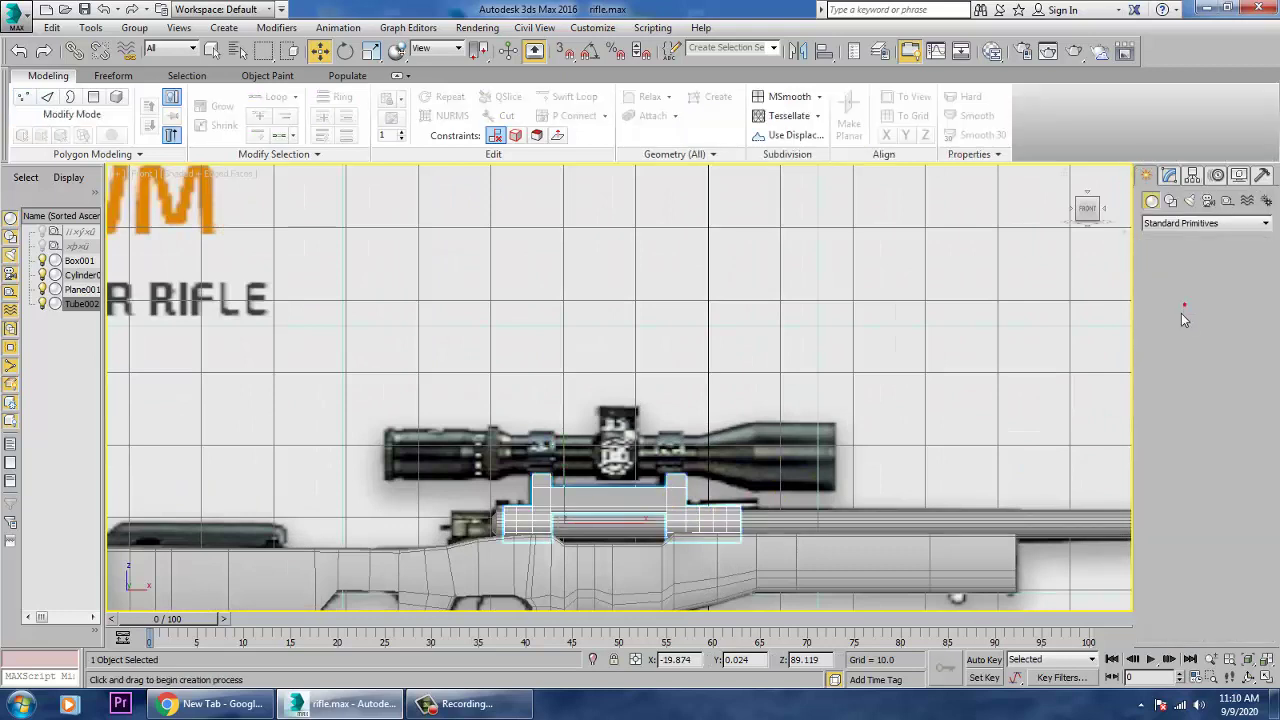
left_click_drag(829, 451, 866, 489)
left_click(847, 452)
key("w")
key("e")
left_click_drag(863, 459, 860, 456)
scroll(838, 450, "up", 3)
key("w")
- Set the cylinder to 3 height segments and a radius of 4.805, and align it with the scope's front end
left_click(1169, 175)
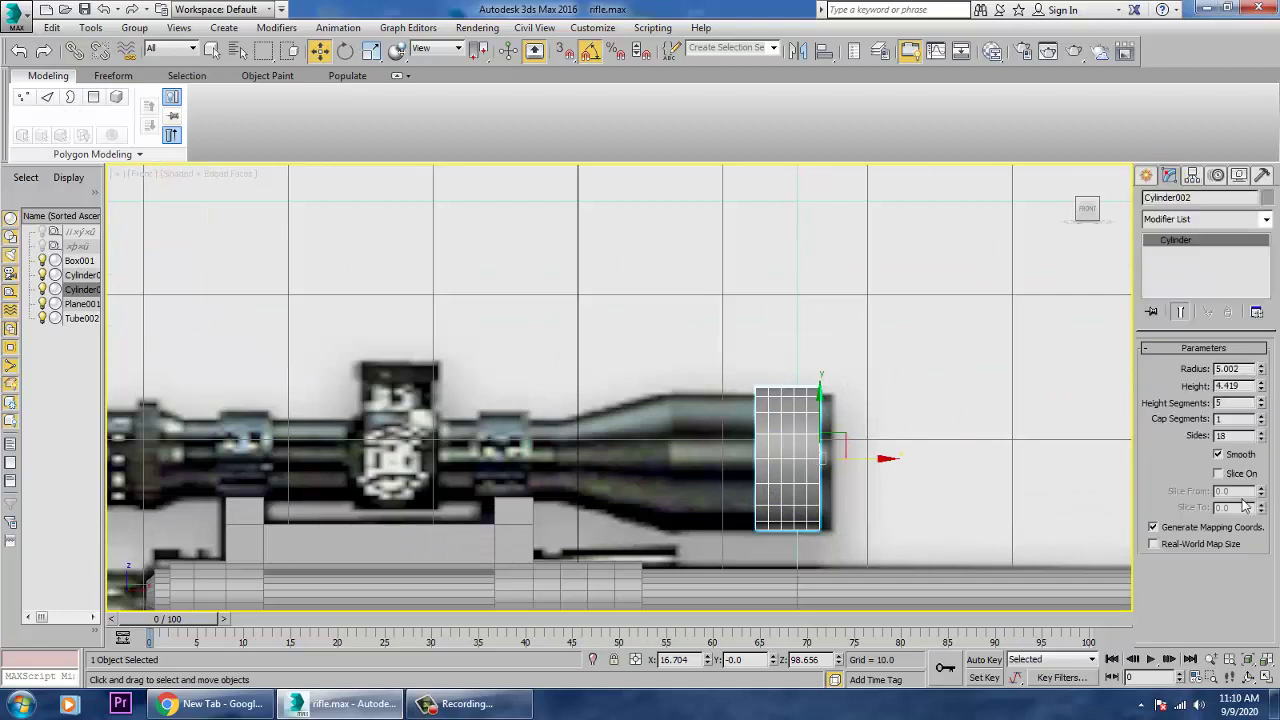
left_click(1262, 407)
left_click(1262, 407)
left_click_drag(843, 453, 895, 477)
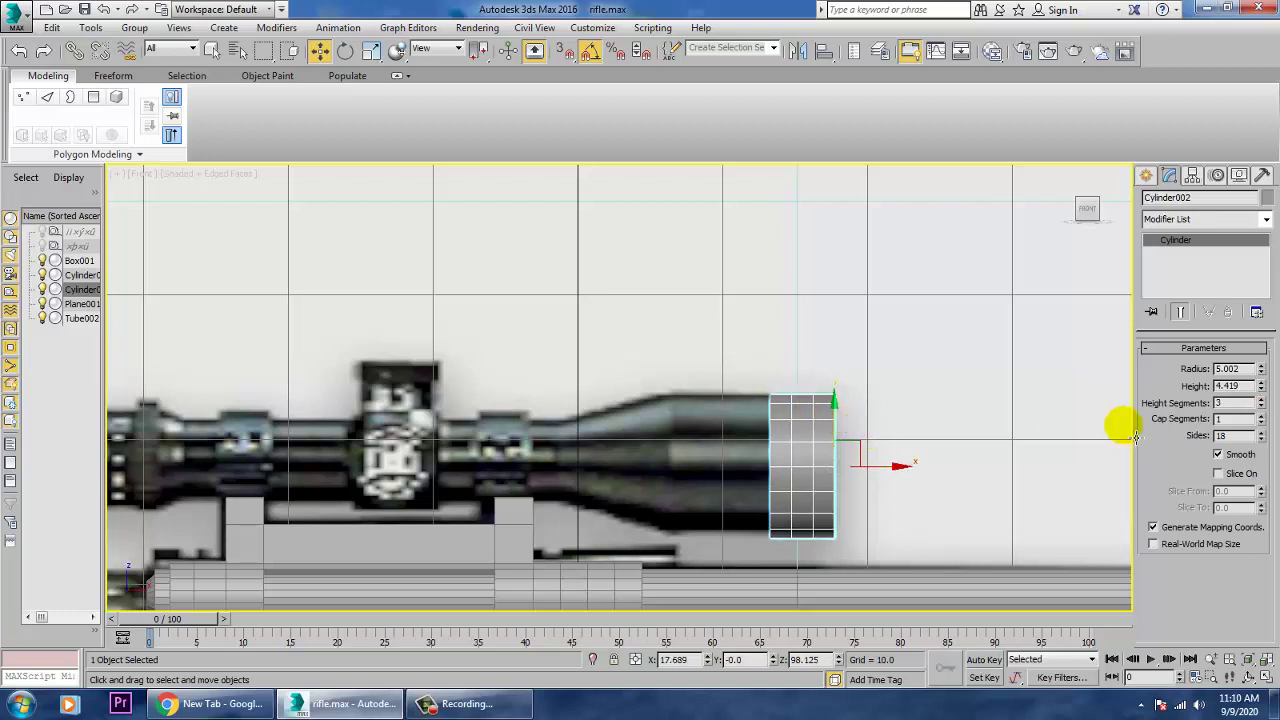
left_click(1262, 373)
left_click(1262, 373)
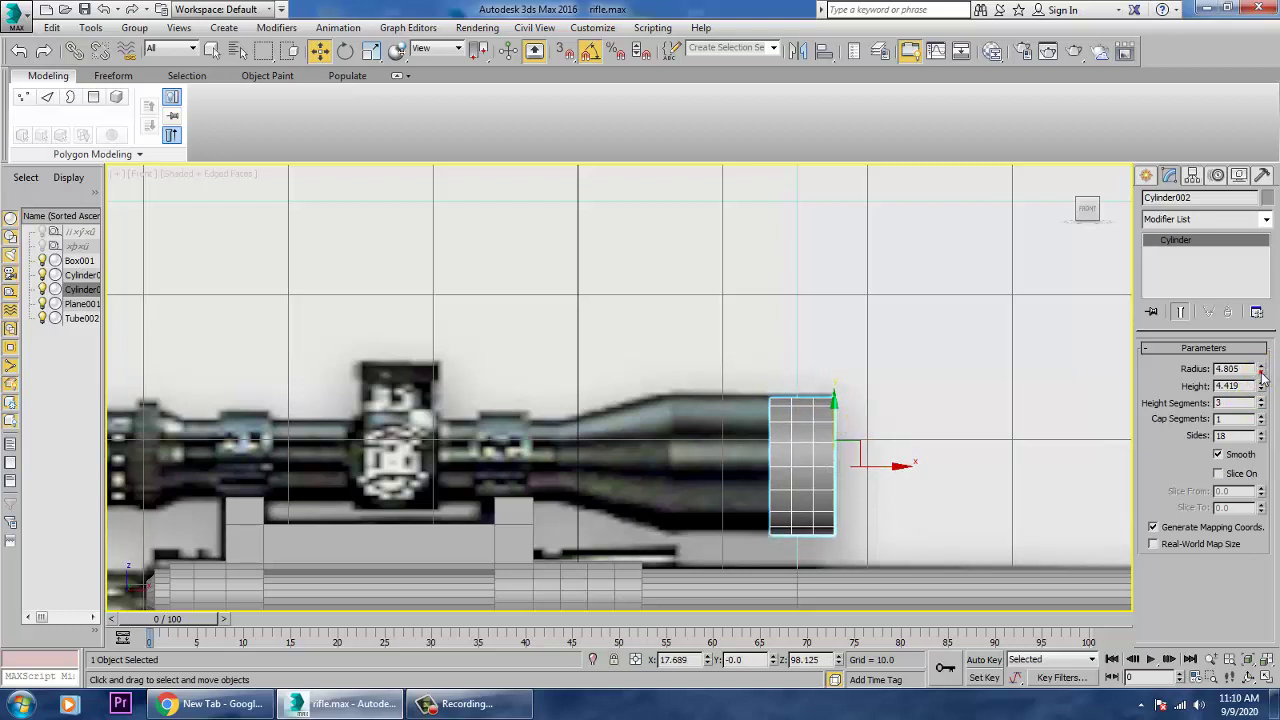
left_click_drag(848, 427, 846, 426)
- Convert the cylinder to Editable Poly and nudge all its vertices up to match the scope's outline
right_click(811, 430)
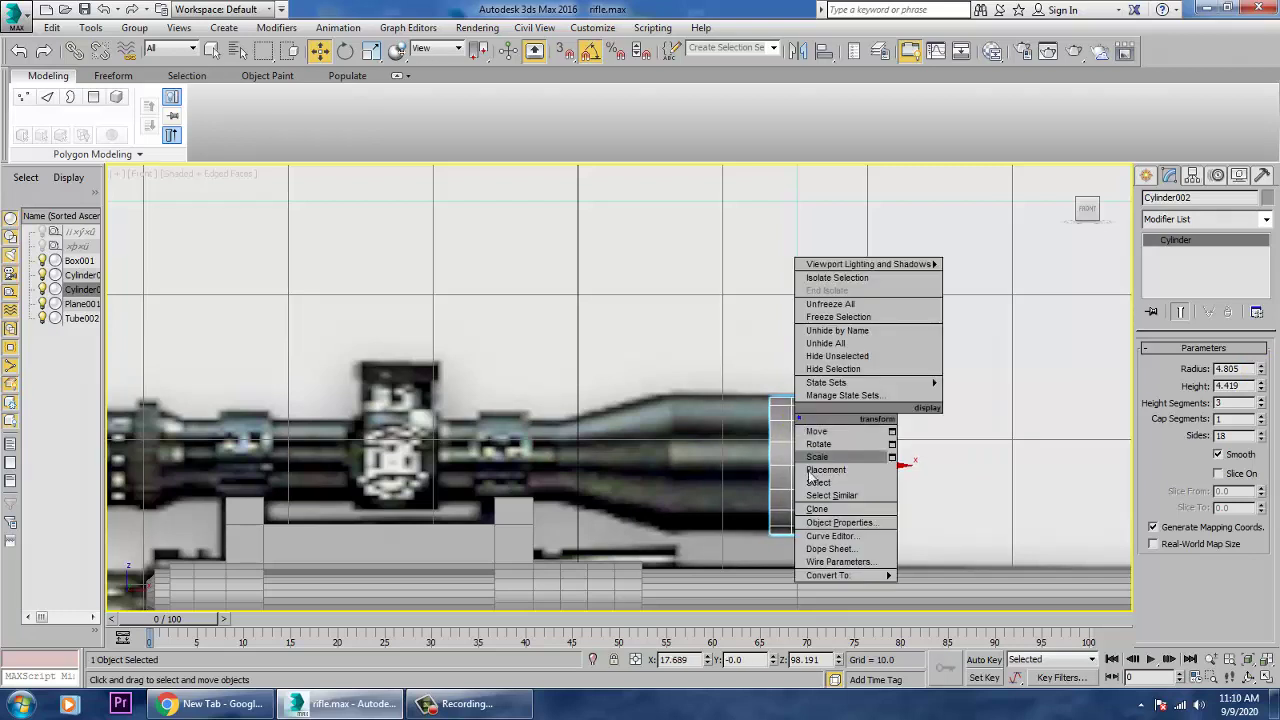
mouse_move(866, 566)
left_click(958, 587)
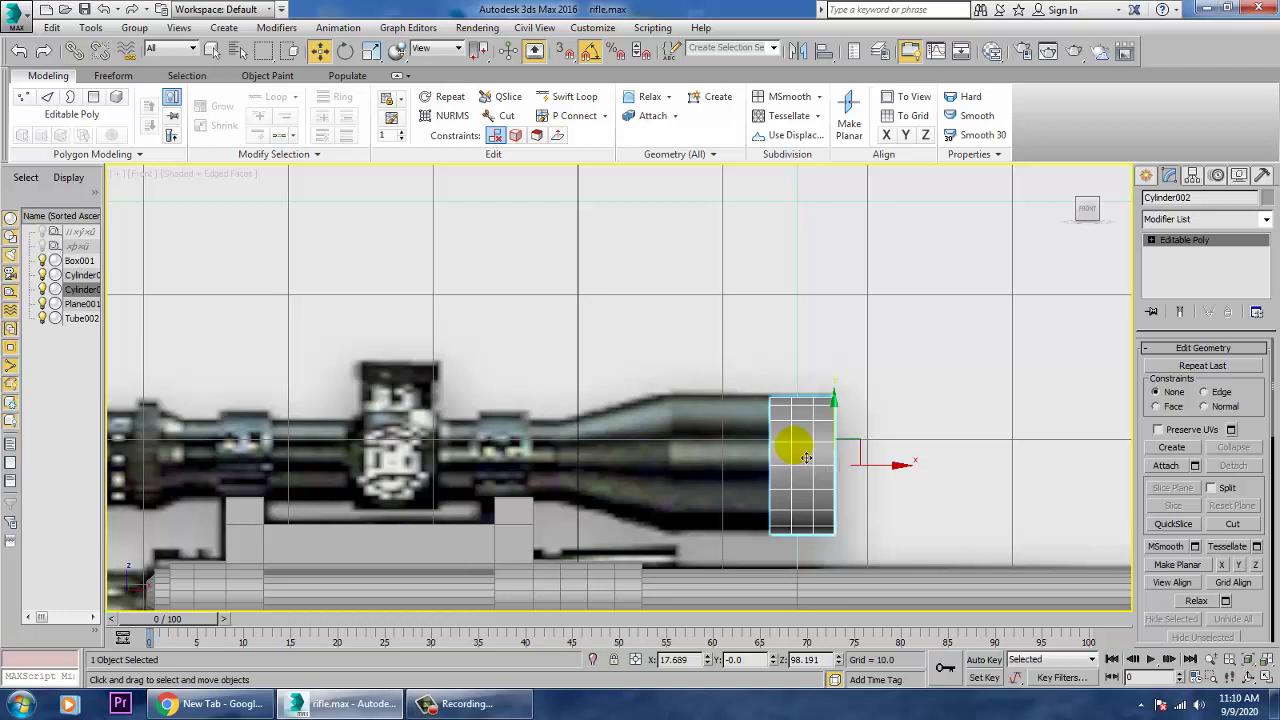
key("1")
left_click_drag(856, 547, 858, 550)
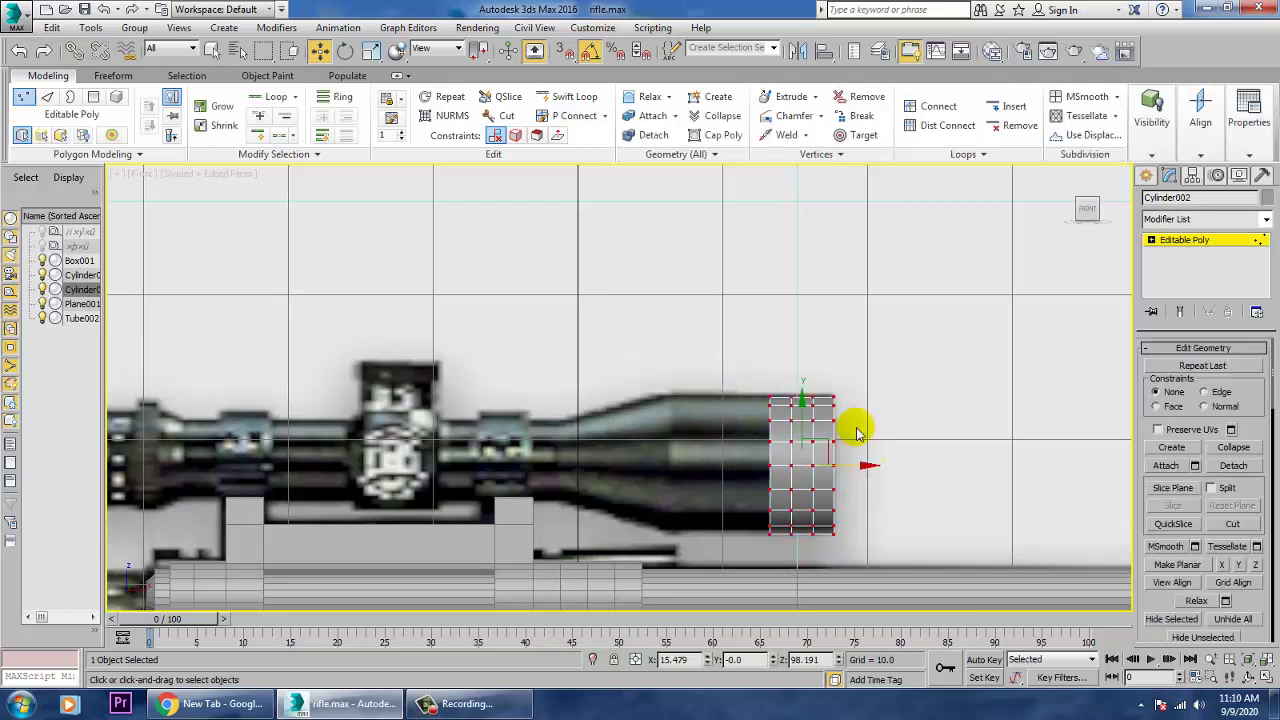
left_click_drag(814, 414, 812, 410)
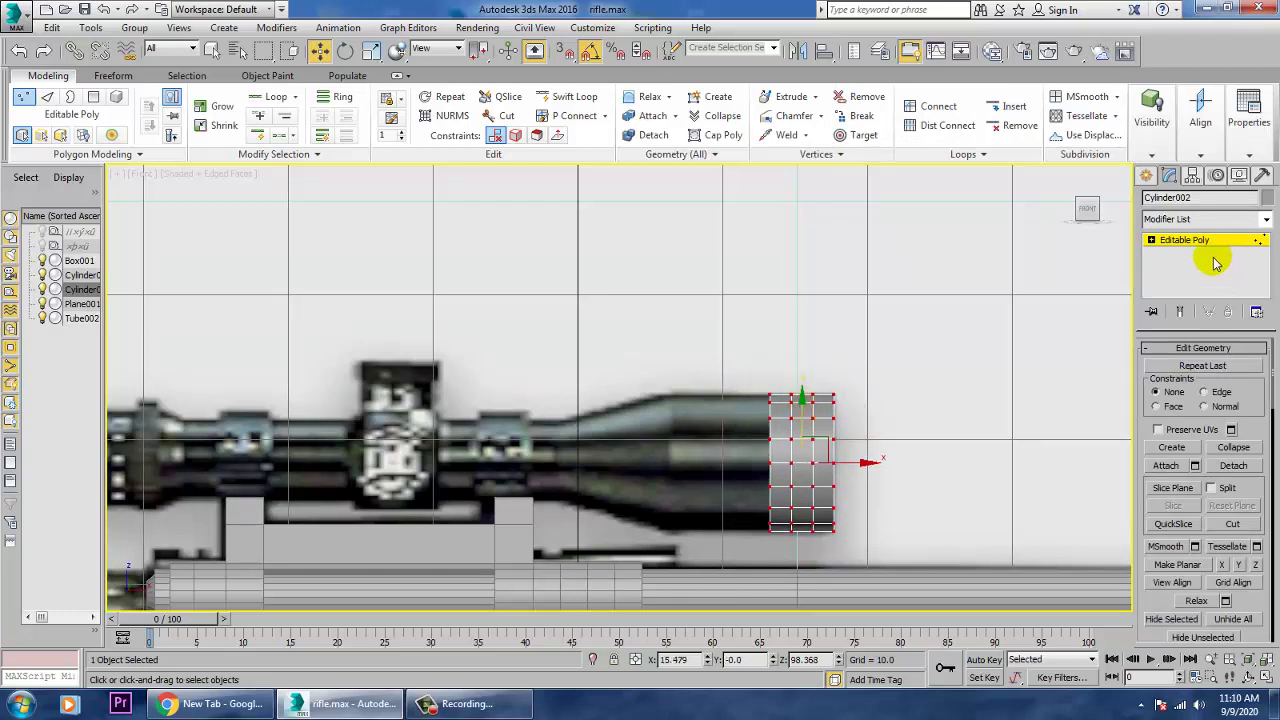
- Extrude the cylinder's rear cap polygon by 7.017 to reach the start of the taper on the reference scope
left_click(1150, 240)
left_click(1183, 291)
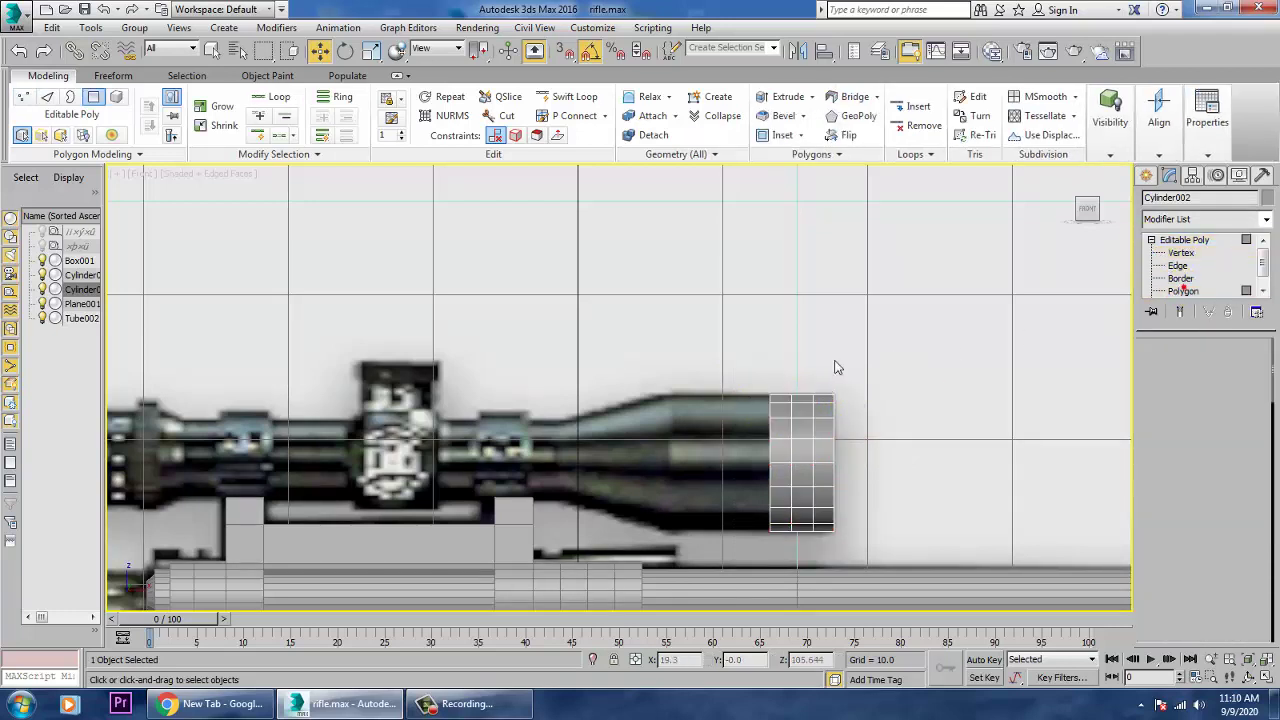
left_click_drag(755, 366, 795, 383)
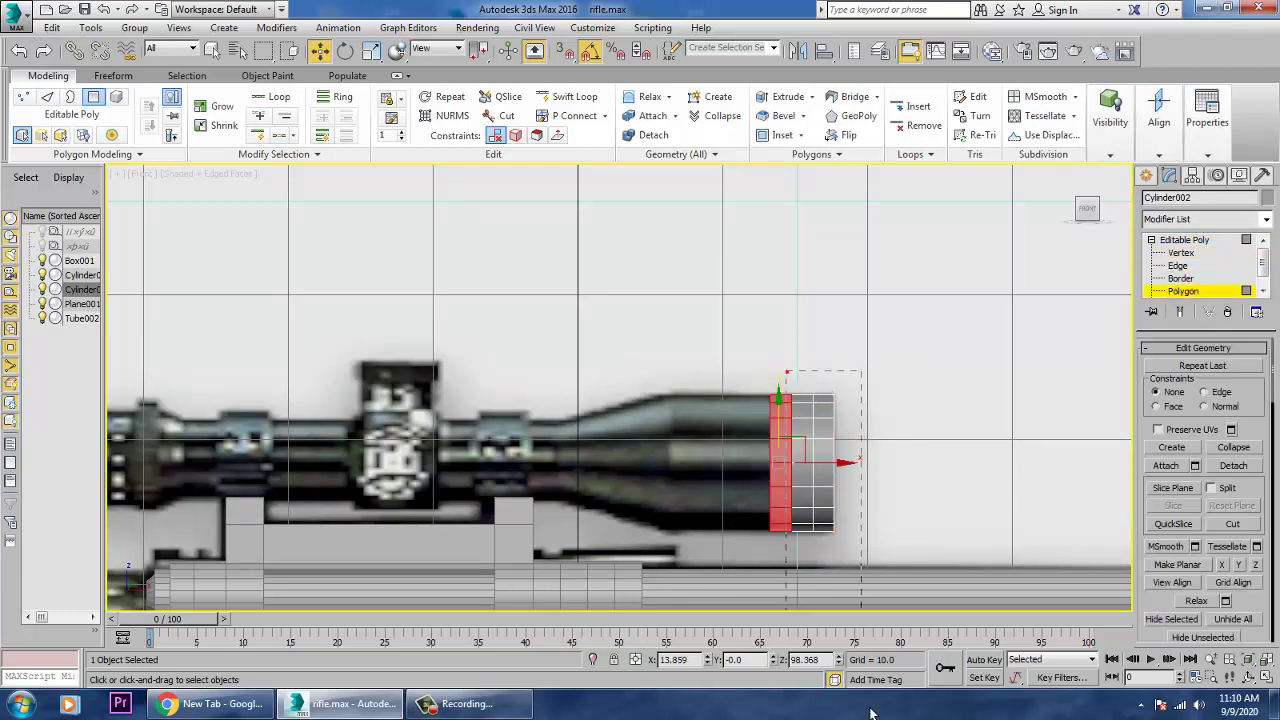
left_click_drag(872, 713, 874, 713, "alt")
left_click_drag(1157, 606, 1174, 288)
scroll(1200, 450, "down", 2)
left_click(1195, 540)
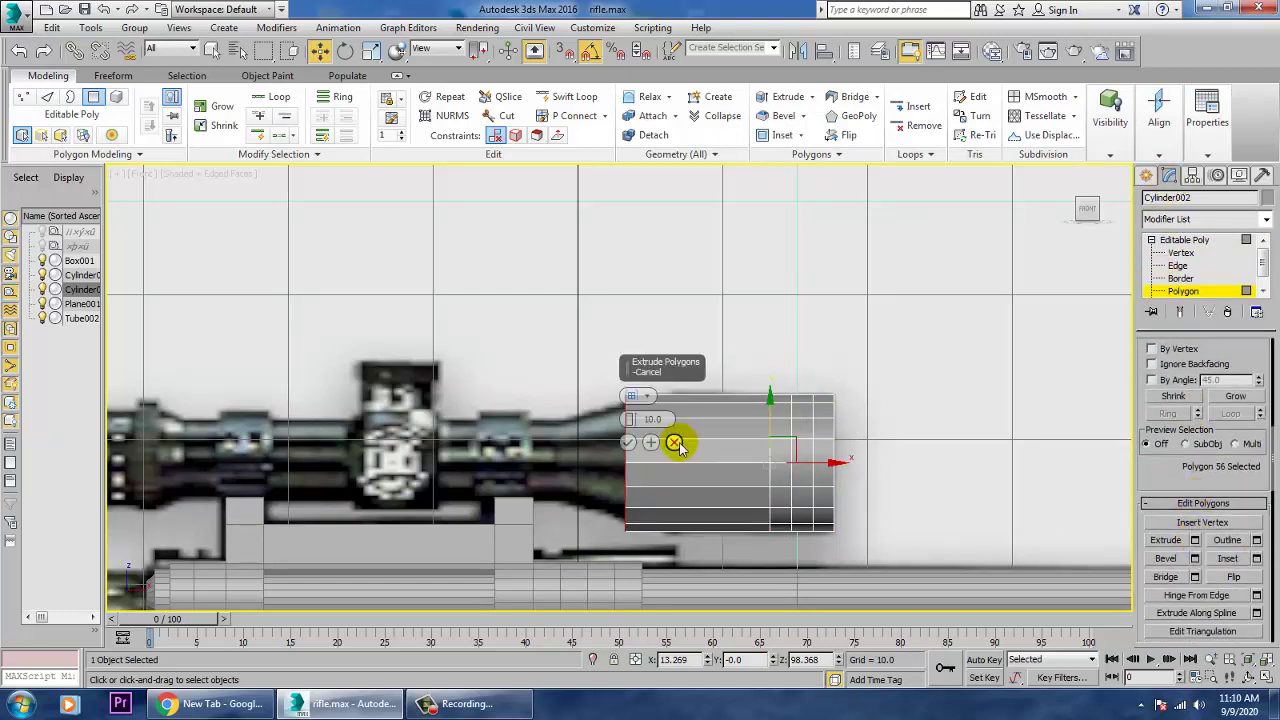
left_click_drag(628, 420, 652, 483)
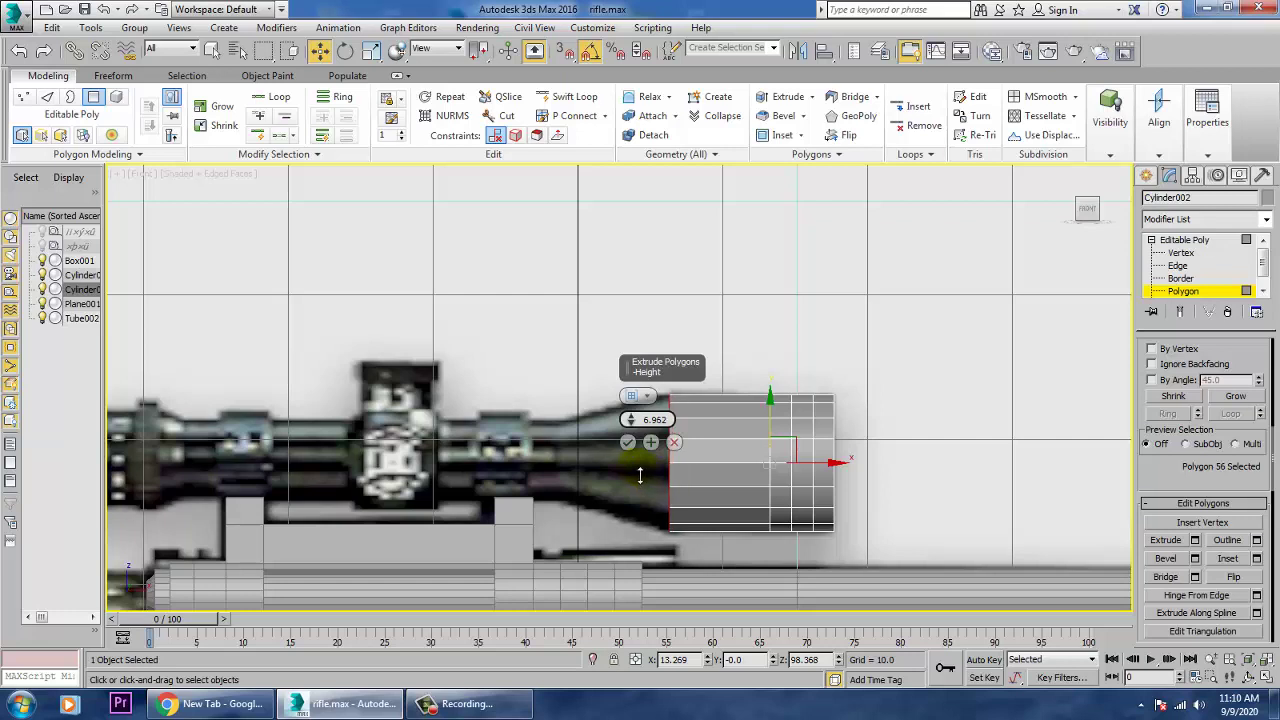
left_click(627, 442)
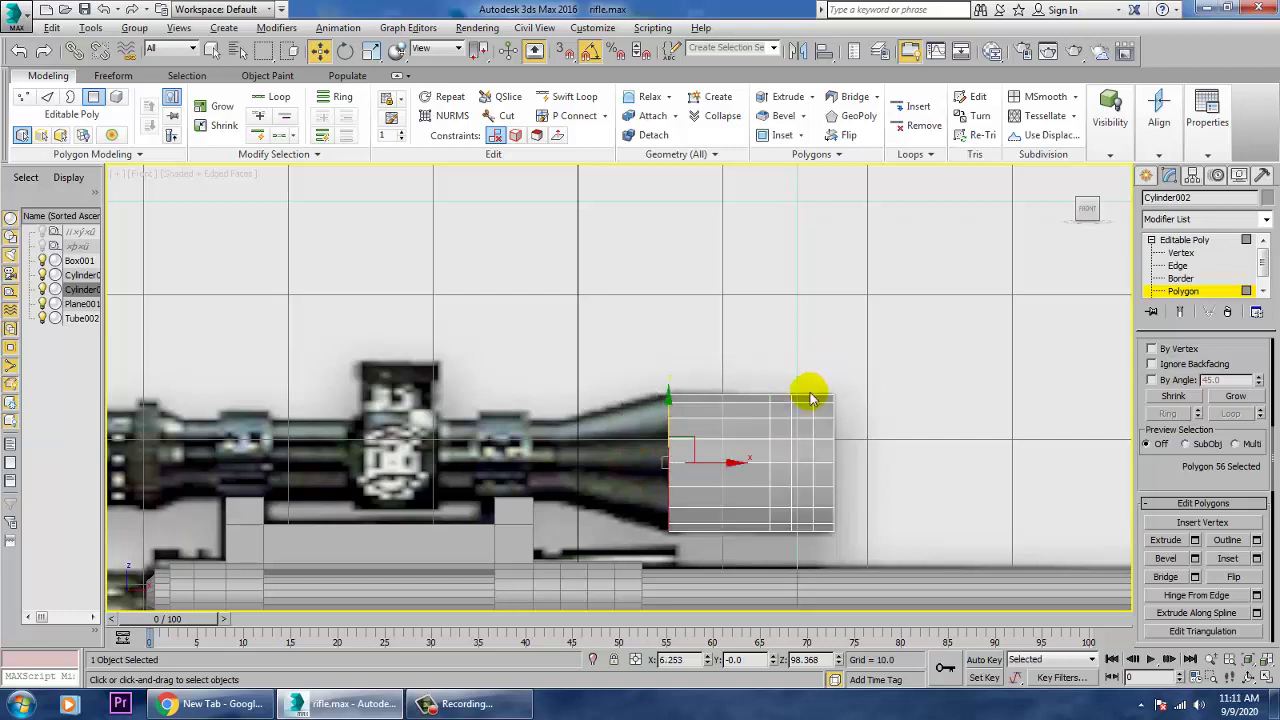
- Bevel the rear cap inward, adjusting height and outline to form the taper down to the scope's main tube
left_click(1194, 558)
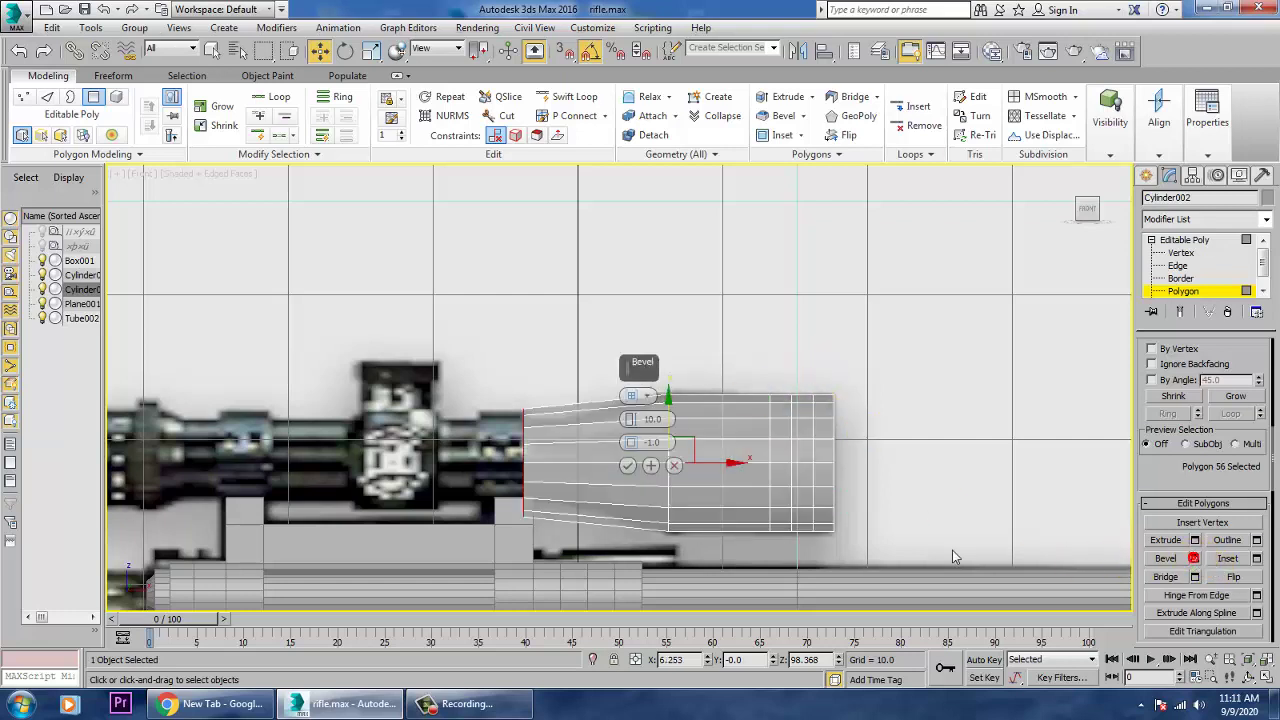
left_click_drag(632, 450, 647, 470)
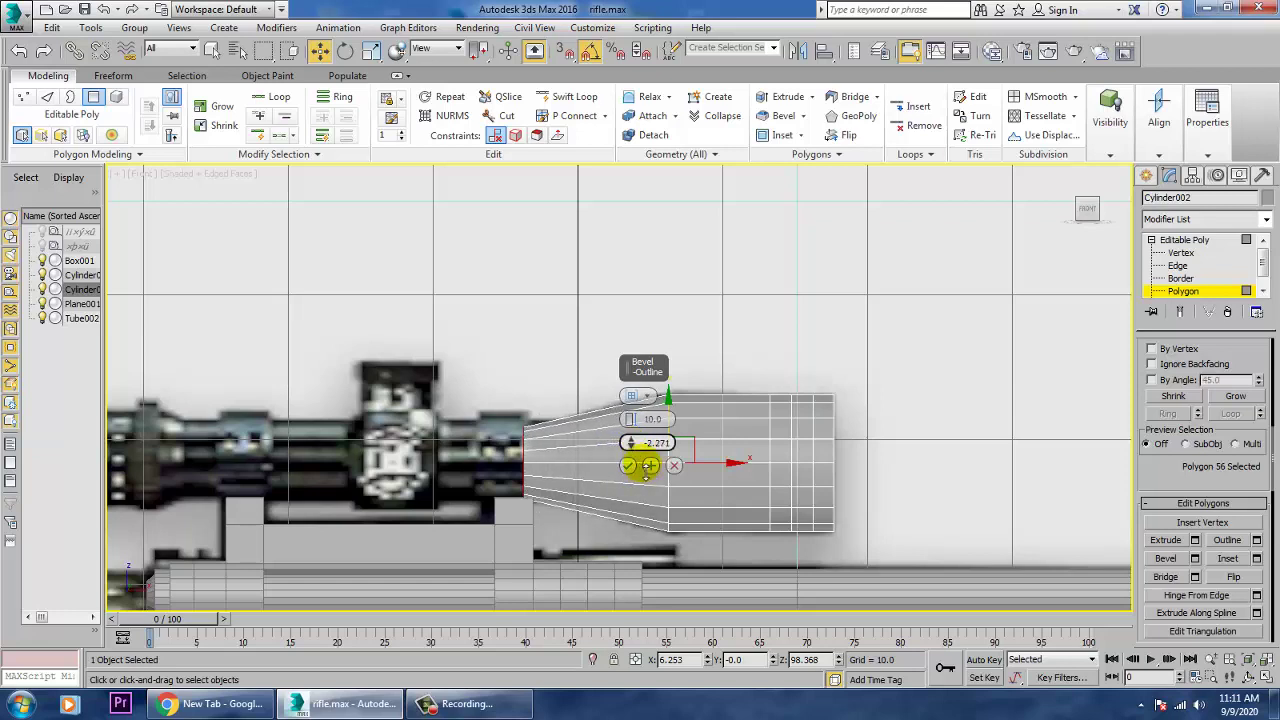
mouse_move(630, 421)
left_mouse_down()
mouse_move(666, 485)
mouse_move(634, 445)
left_mouse_up()
left_click(630, 467)
- Extrude the narrowed rear cap by 27.291 to form the main tube up to the eyepiece
middle_click_drag(910, 395, 1099, 364)
left_click(1195, 540)
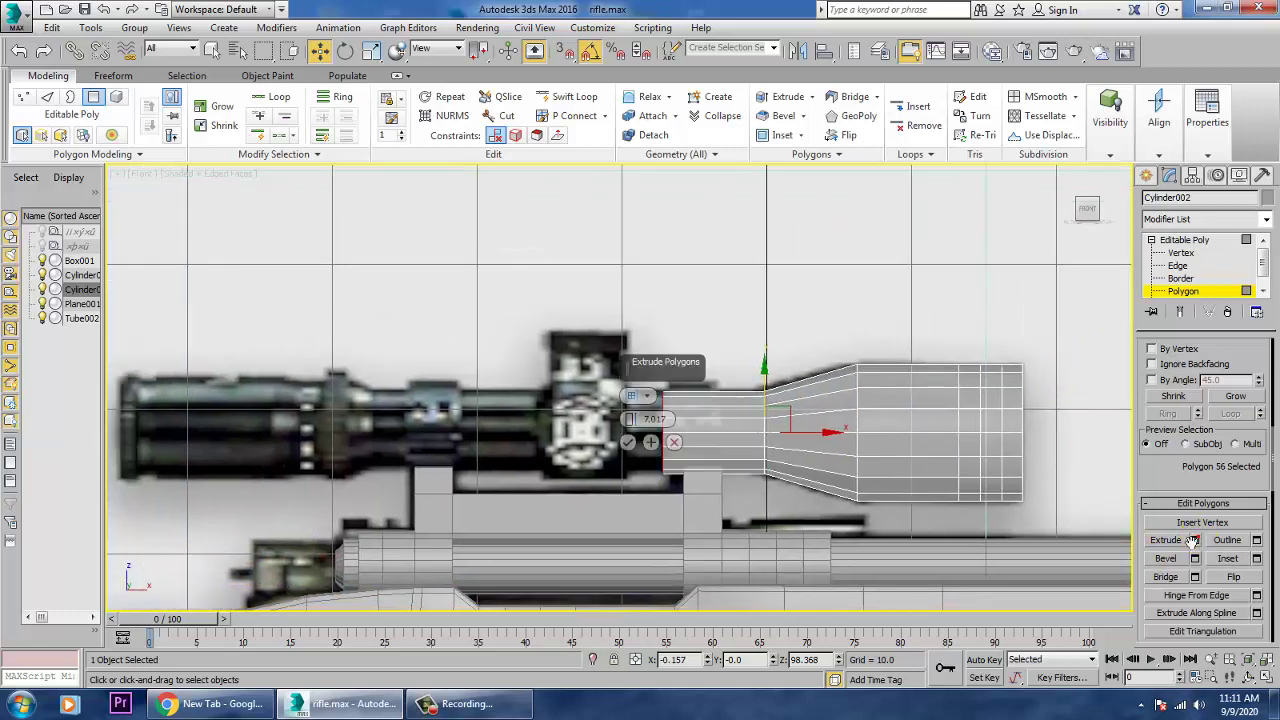
left_click_drag(633, 419, 423, 109)
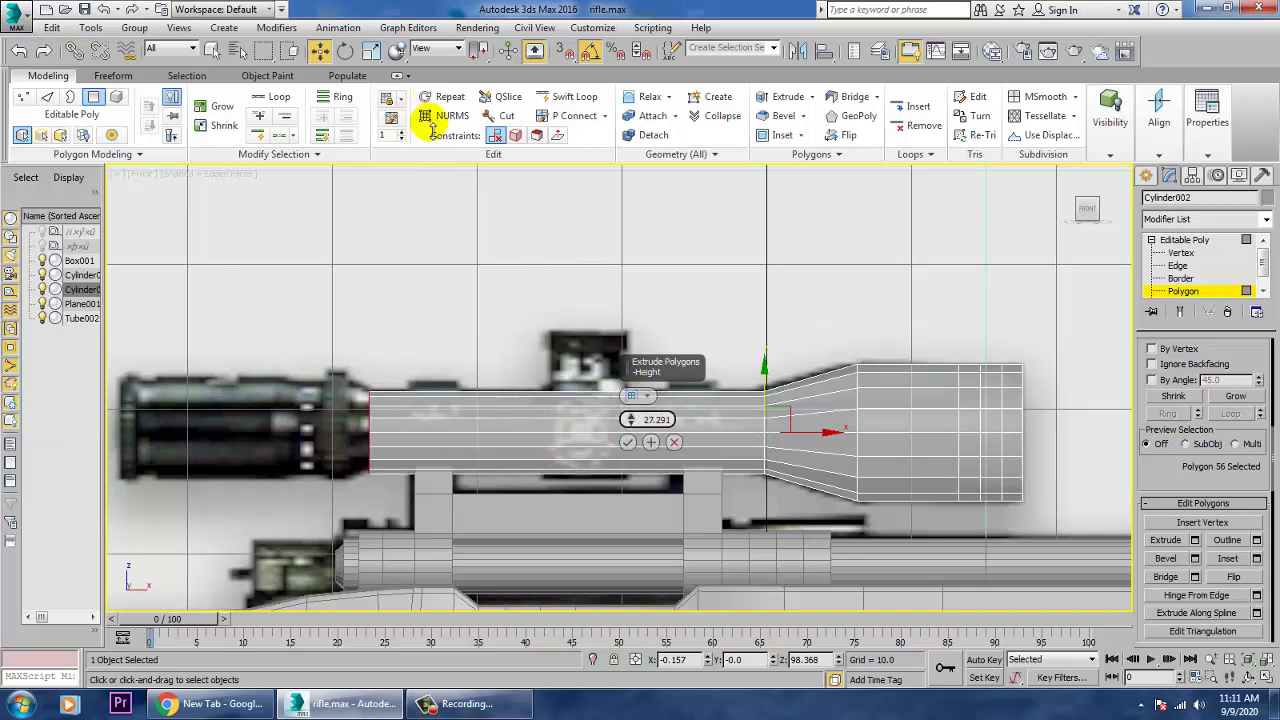
left_click(628, 443)
middle_click_drag(446, 402, 681, 388)
scroll(683, 400, "up", 2)
left_click_drag(667, 430, 667, 427)
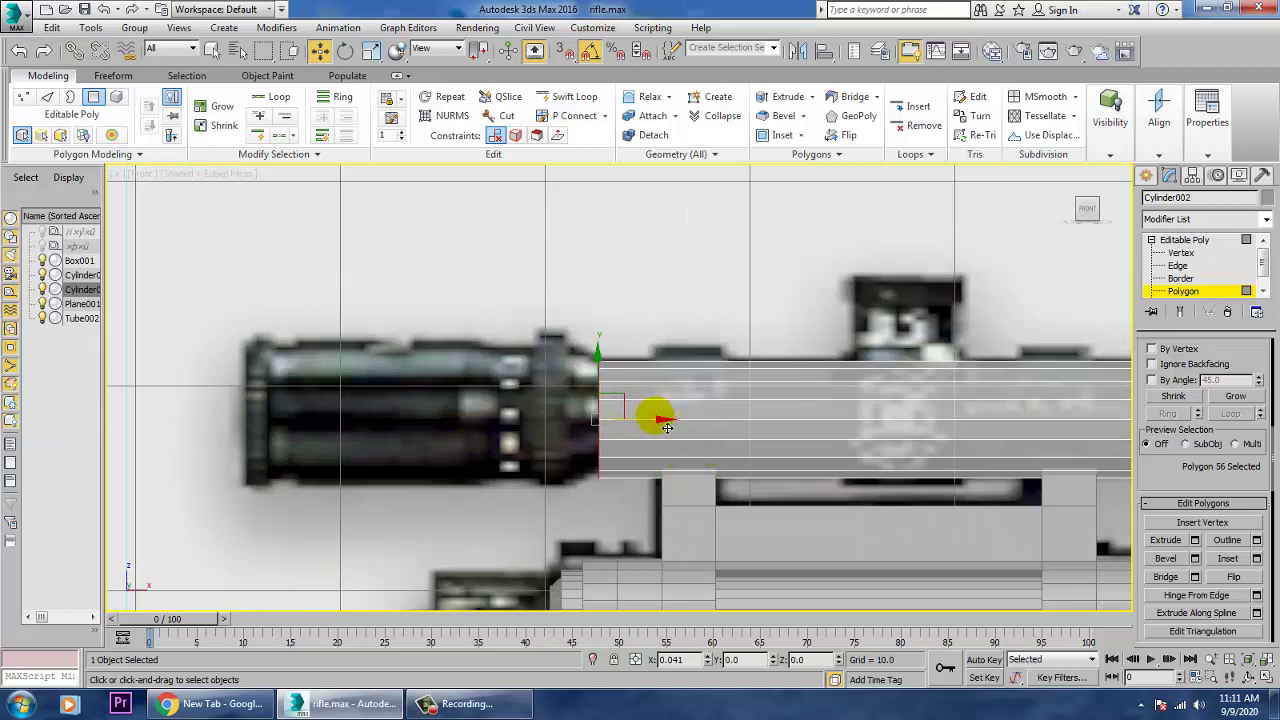
left_click(1193, 558)
left_click_drag(630, 420, 648, 498)
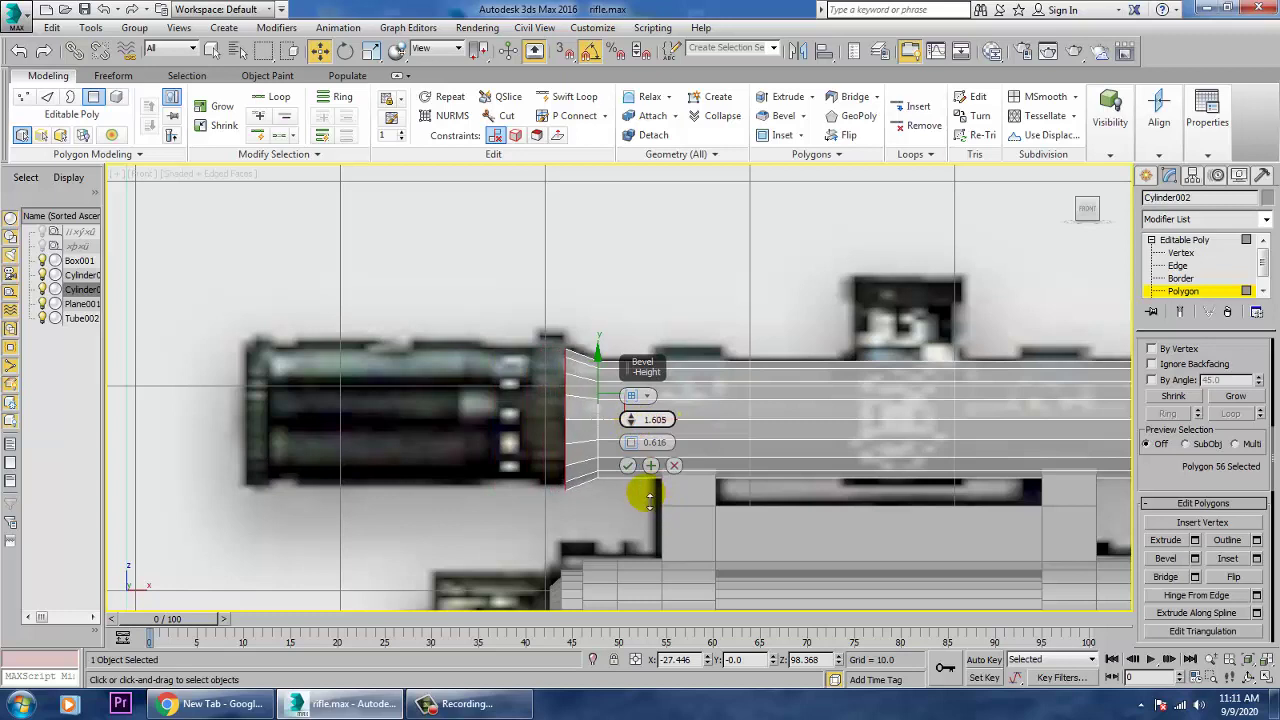
left_click(1210, 543)
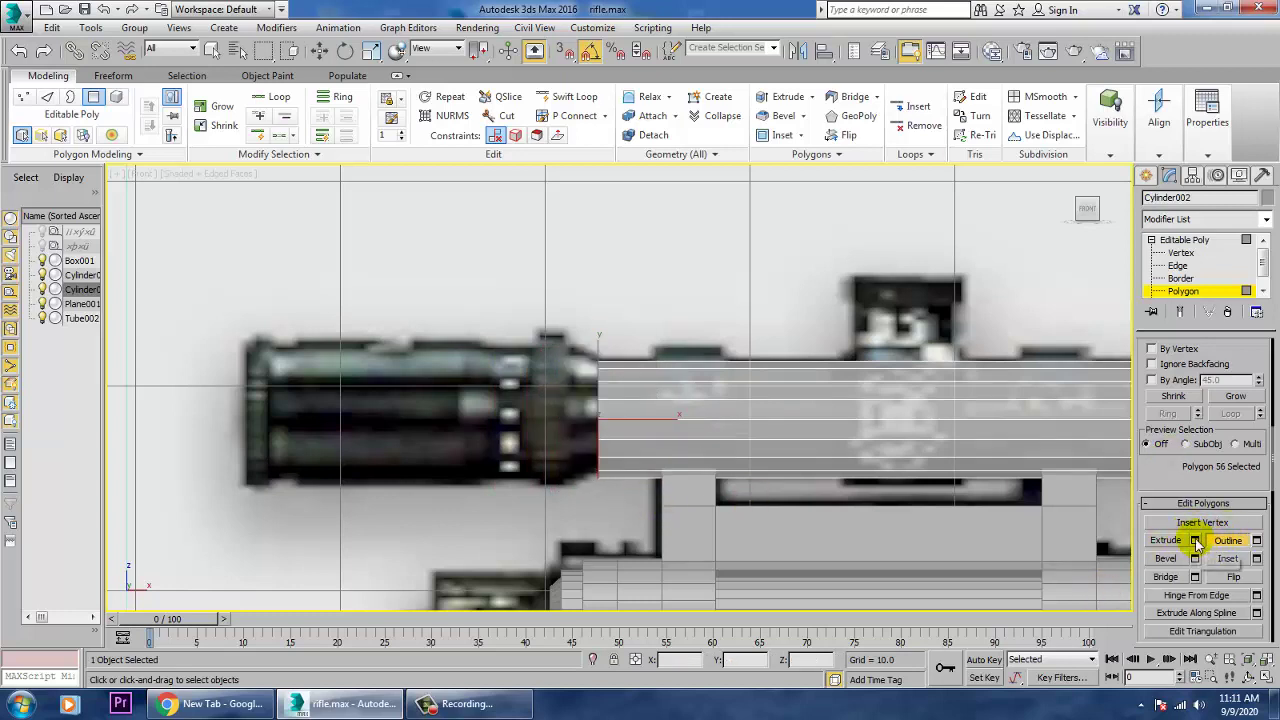
left_click(1194, 540)
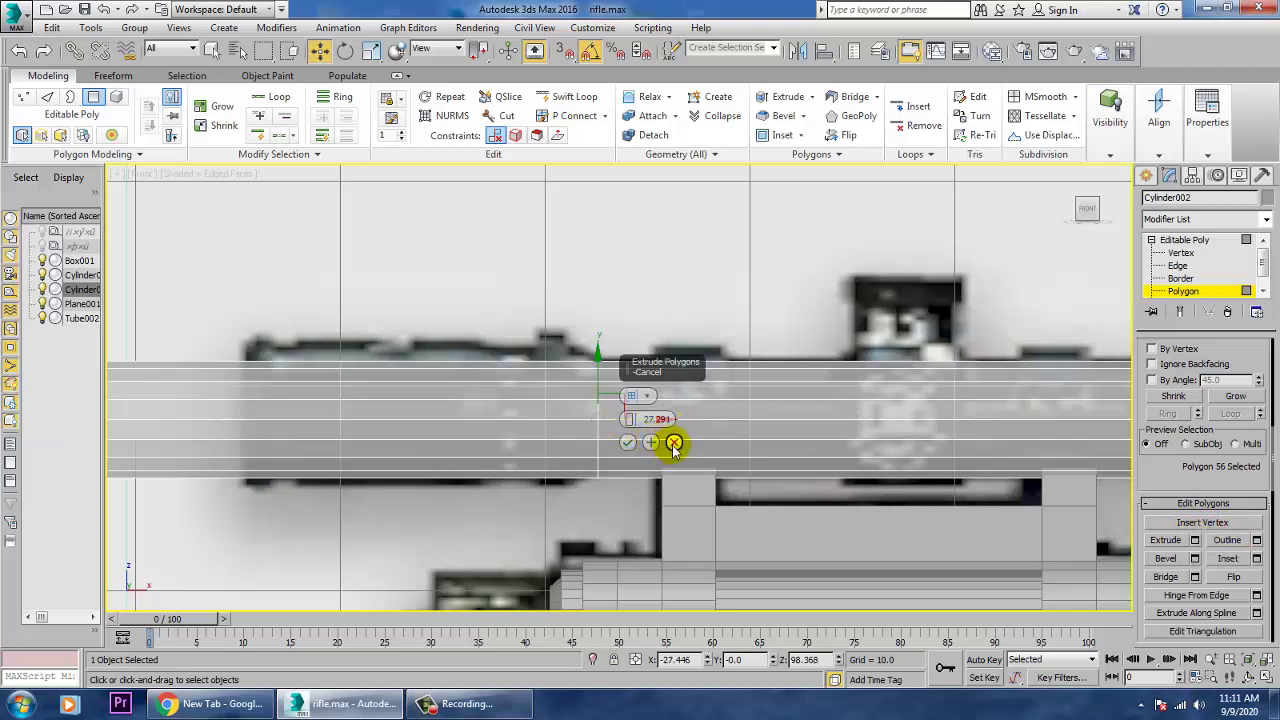
left_click(674, 443)
- Bevel the main tube's rear cap outward with height 1.761 and outline 0.616 to start the eyepiece
left_click(1194, 558)
left_click_drag(630, 420, 648, 484)
left_click(627, 465)
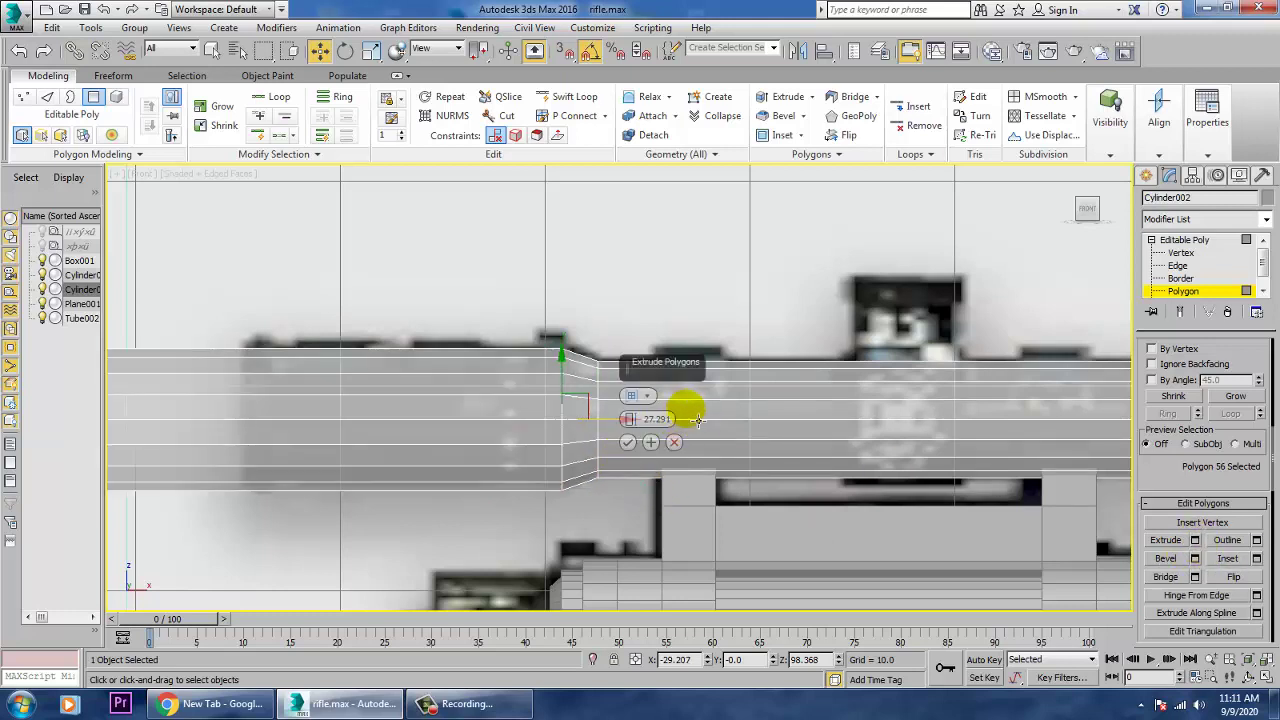
- Extrude the eyepiece's rear cap by 14.088 and again by about 1.24 to reach the scope's rear end
left_click_drag(629, 428, 687, 703)
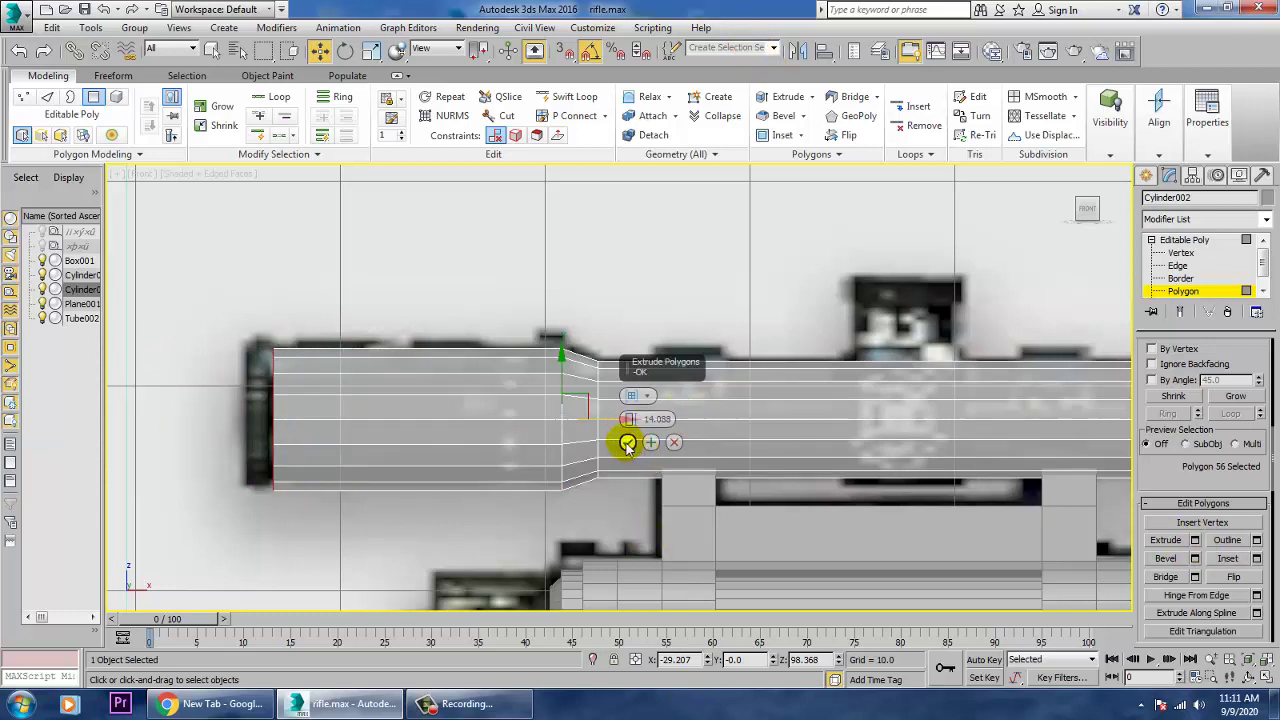
left_click(627, 443)
left_click(1195, 540)
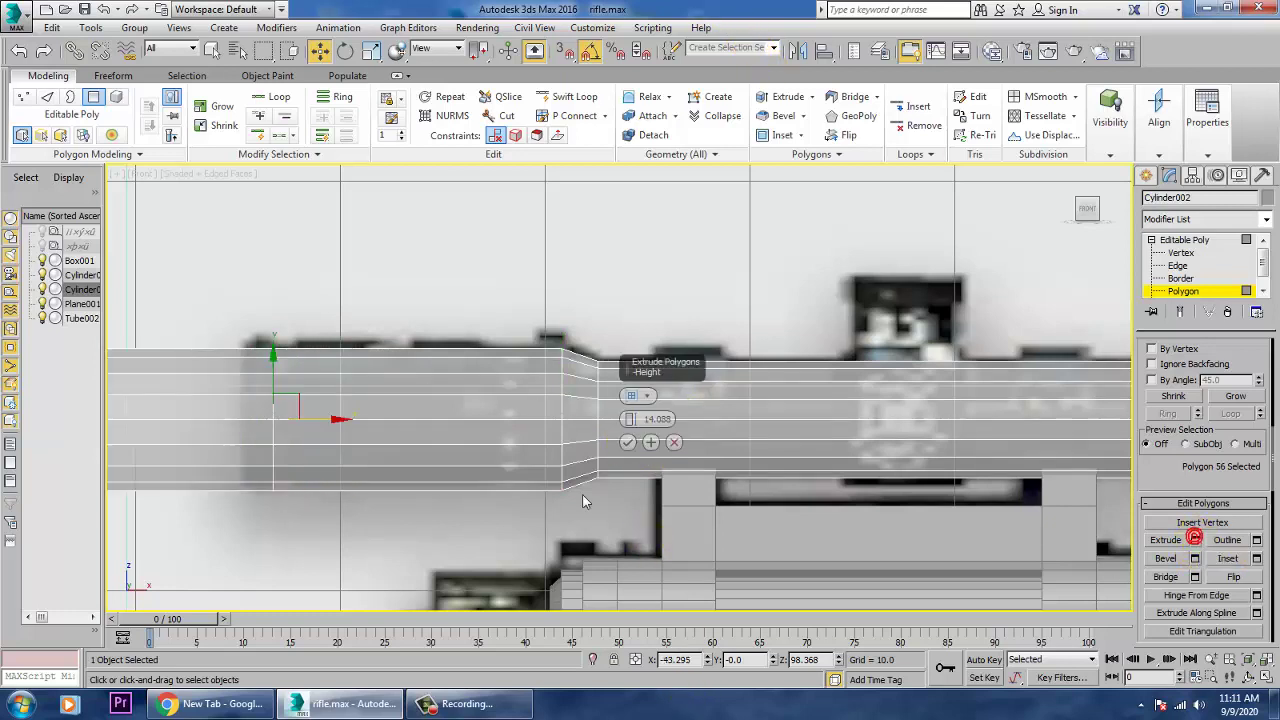
left_click_drag(630, 420, 628, 440)
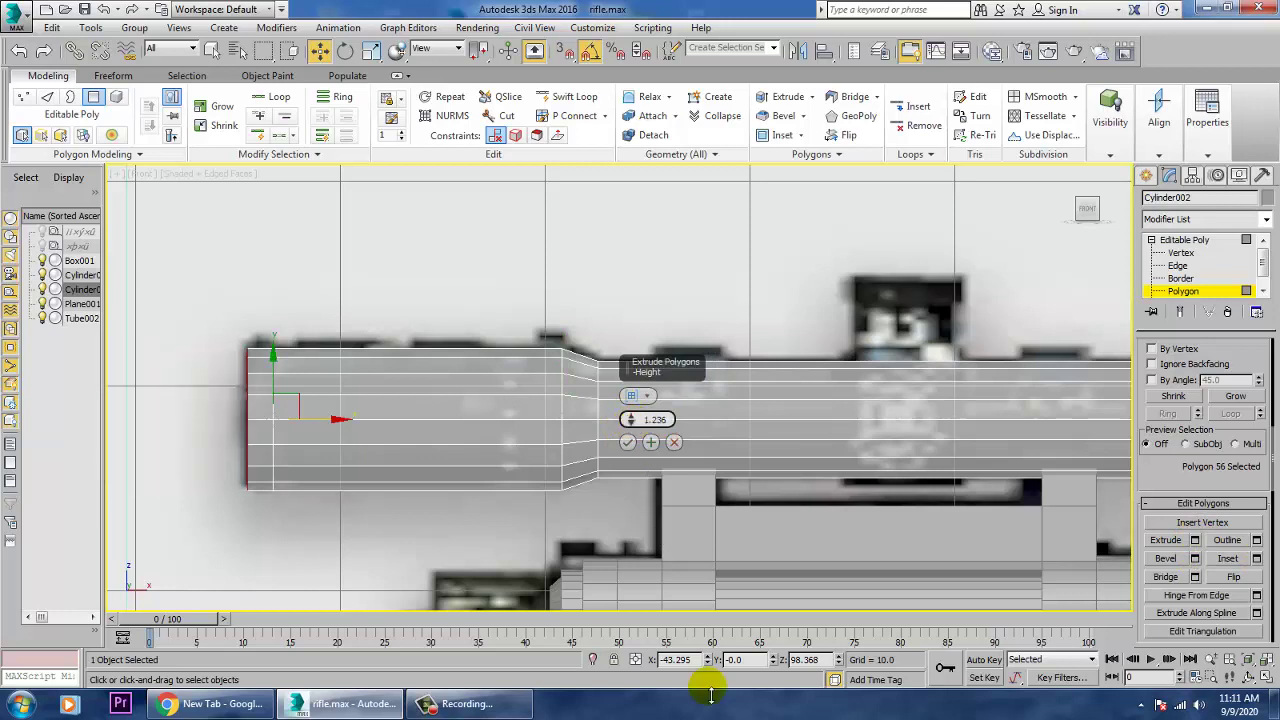
left_click(628, 443)
- Add an edge loop with Swift Loop just behind the last ring near the eyepiece's rear end
middle_click_drag(545, 394, 845, 391)
scroll(780, 404, "up", 2)
left_click(568, 96)
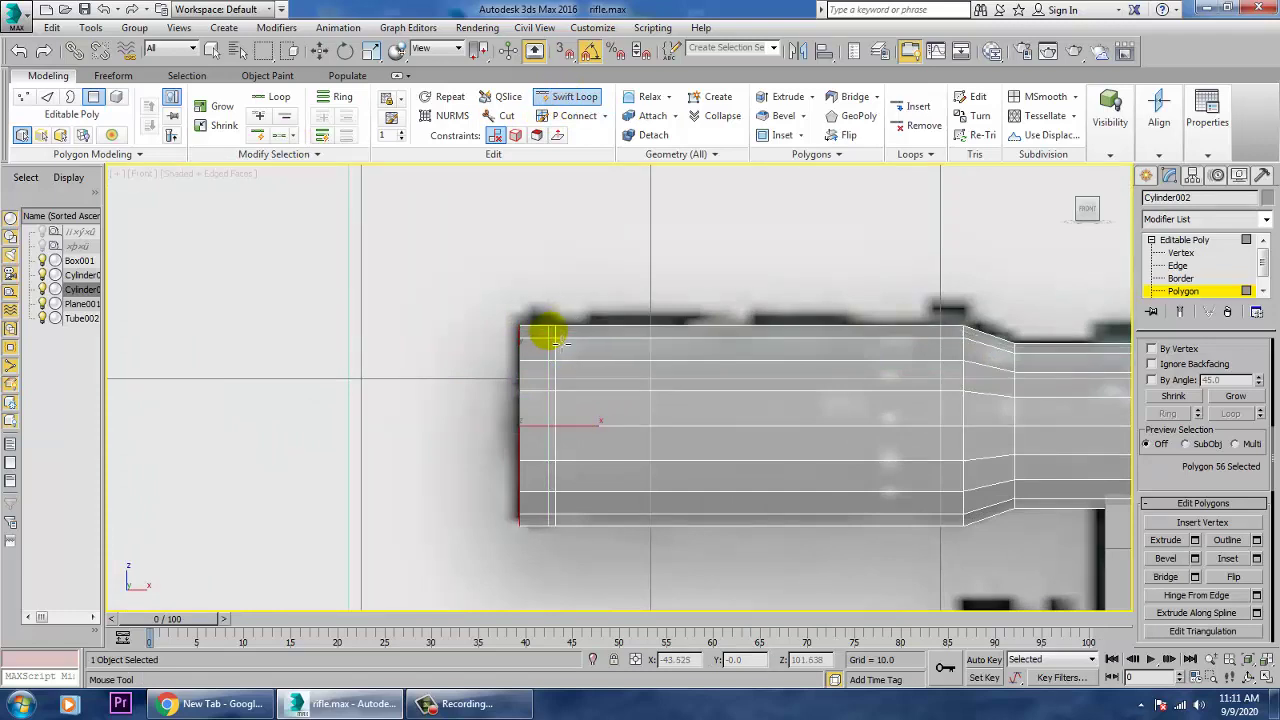
scroll(573, 355, "up", 4)
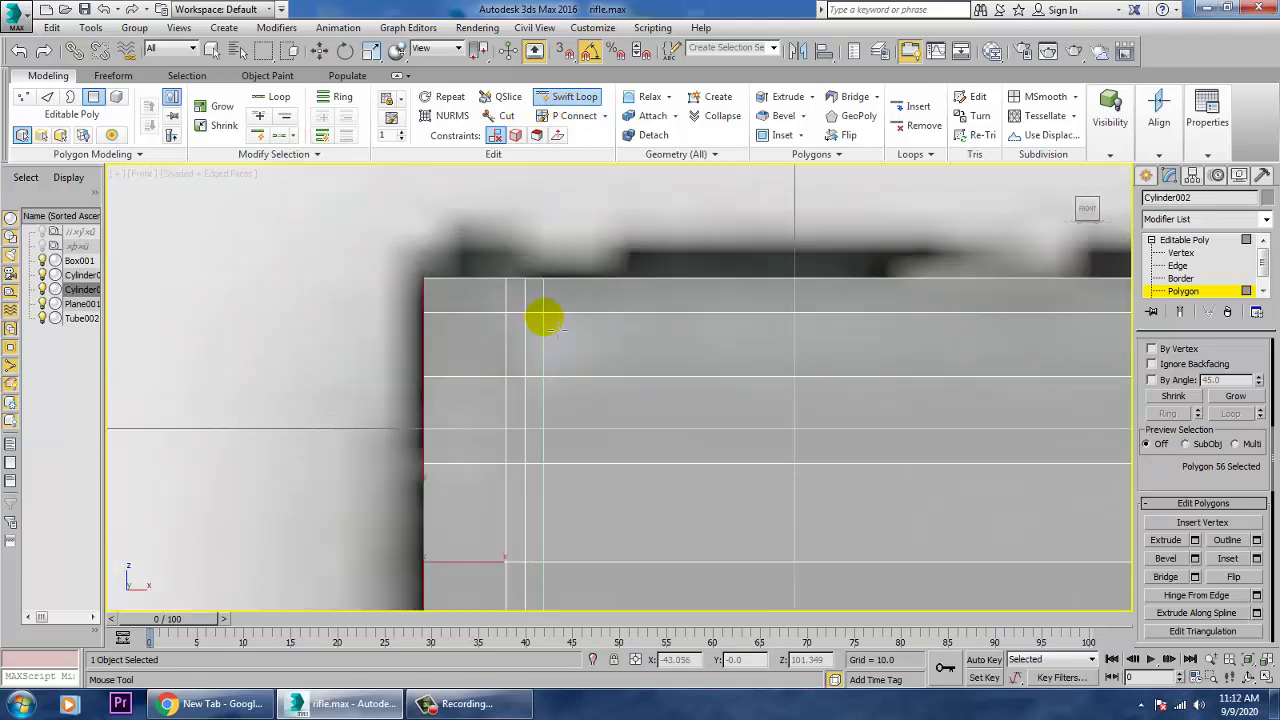
right_click(552, 330)
left_click(521, 322)
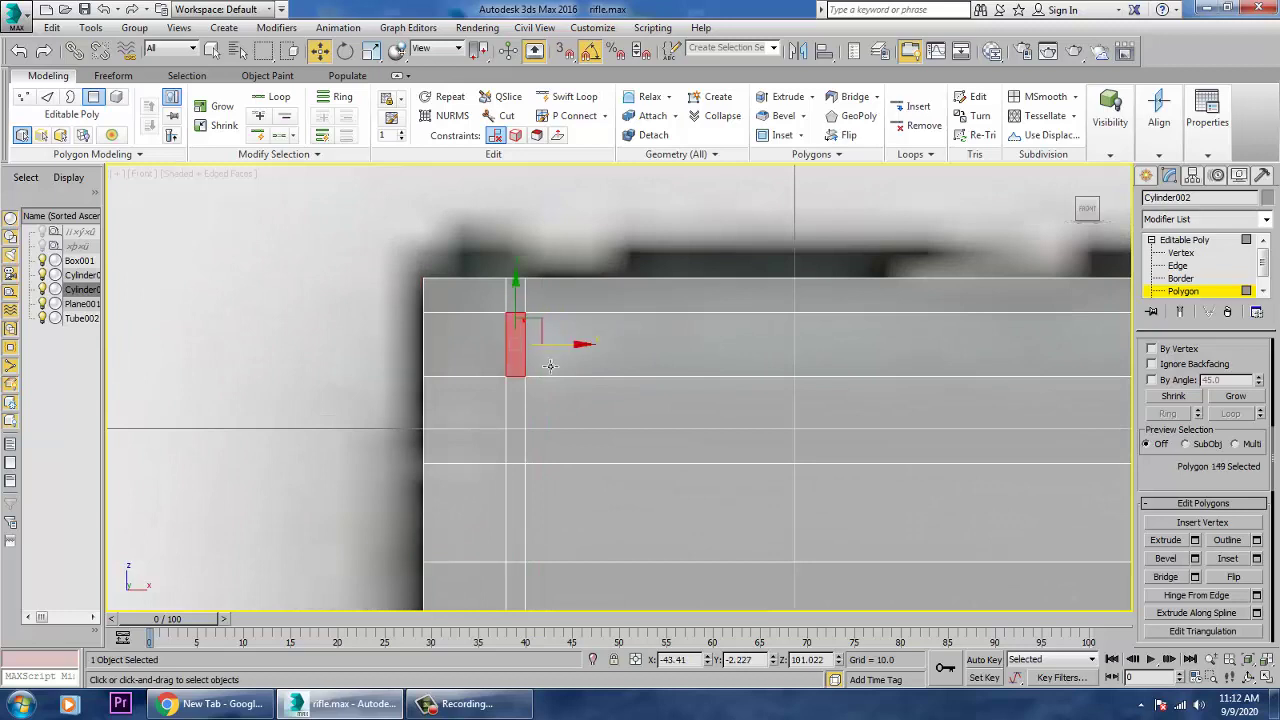
- Move the two closely spaced edge loops near the eyepiece's rear end slightly forward to match the reference groove
key("2")
left_click(518, 370)
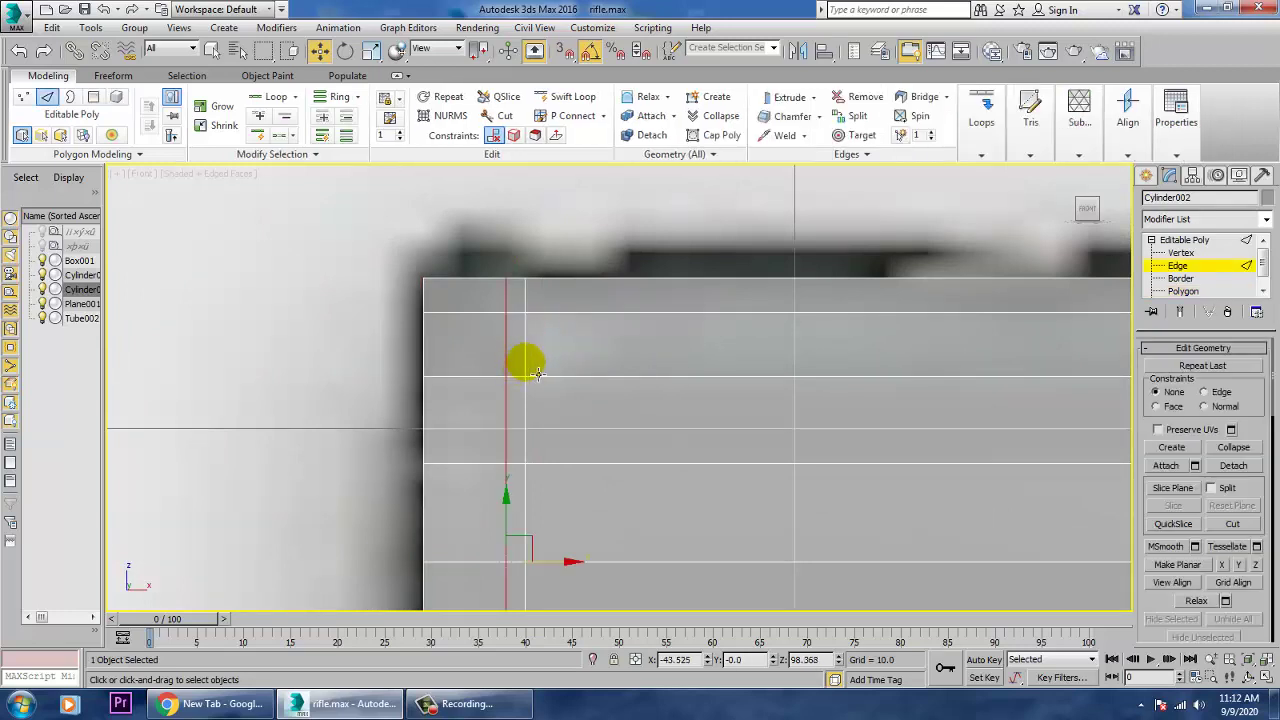
left_click(527, 372)
left_click_drag(592, 577, 602, 577)
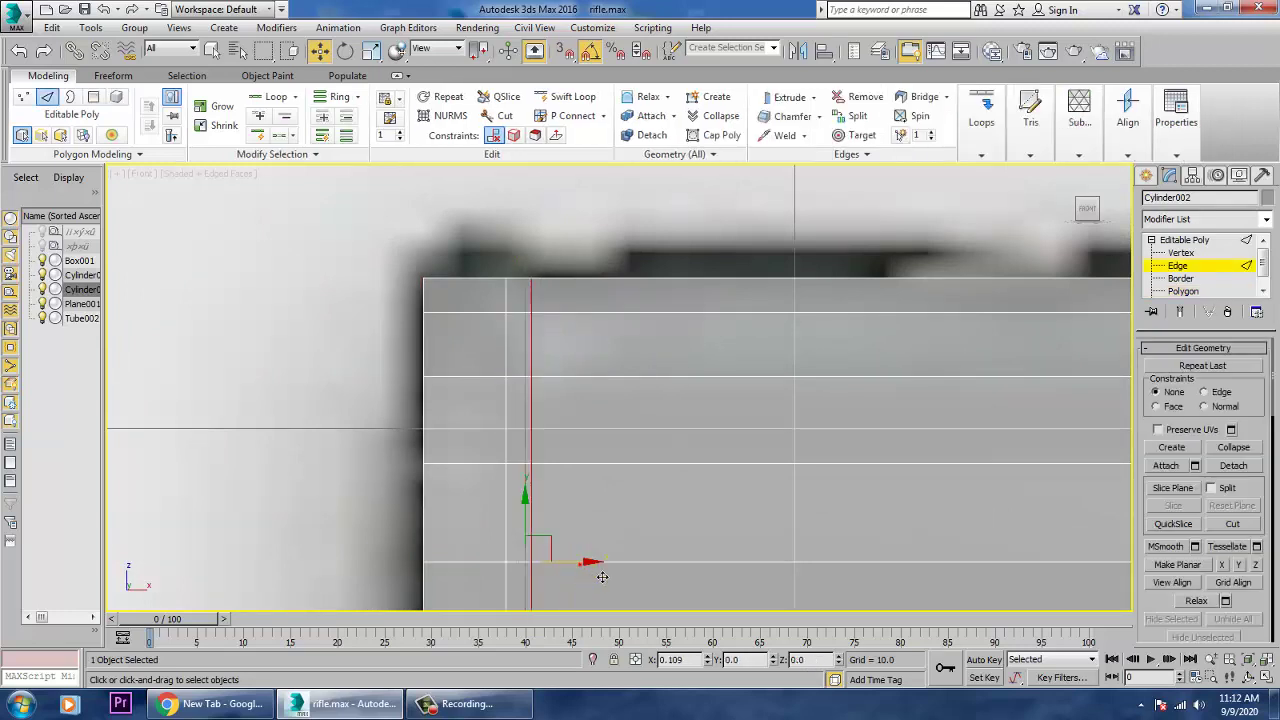
left_click(519, 437)
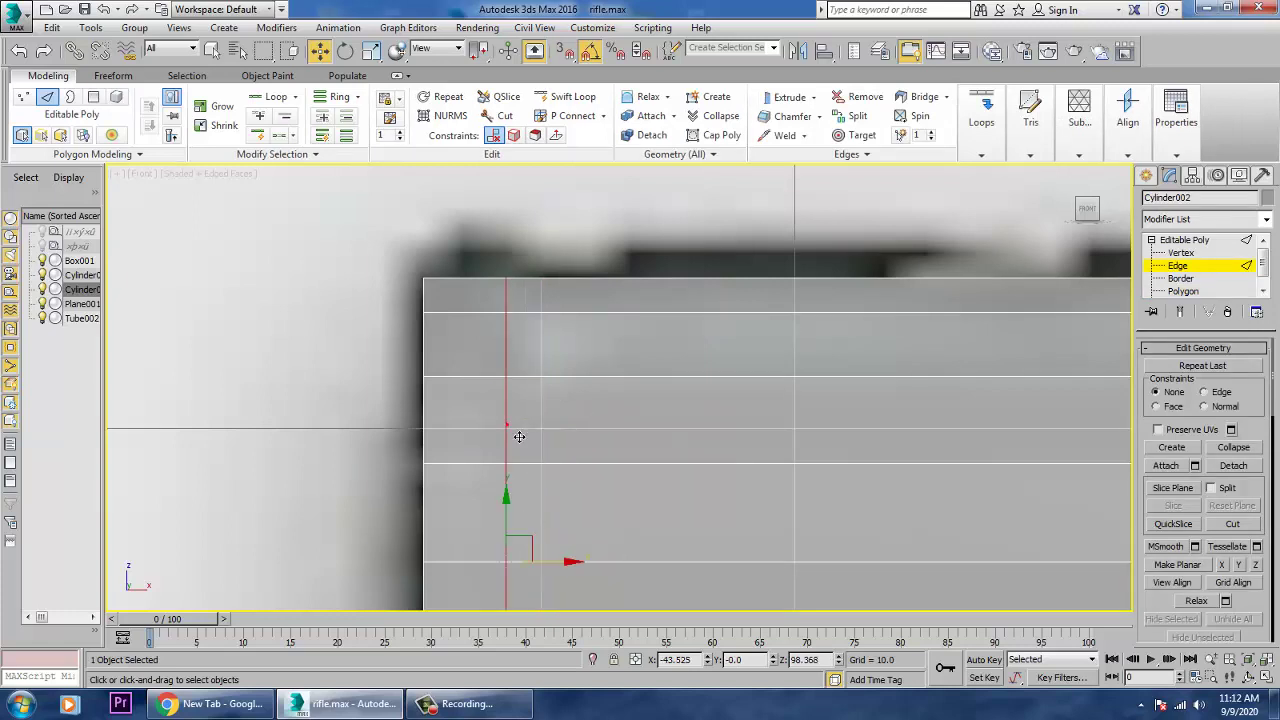
left_click_drag(567, 576, 585, 577)
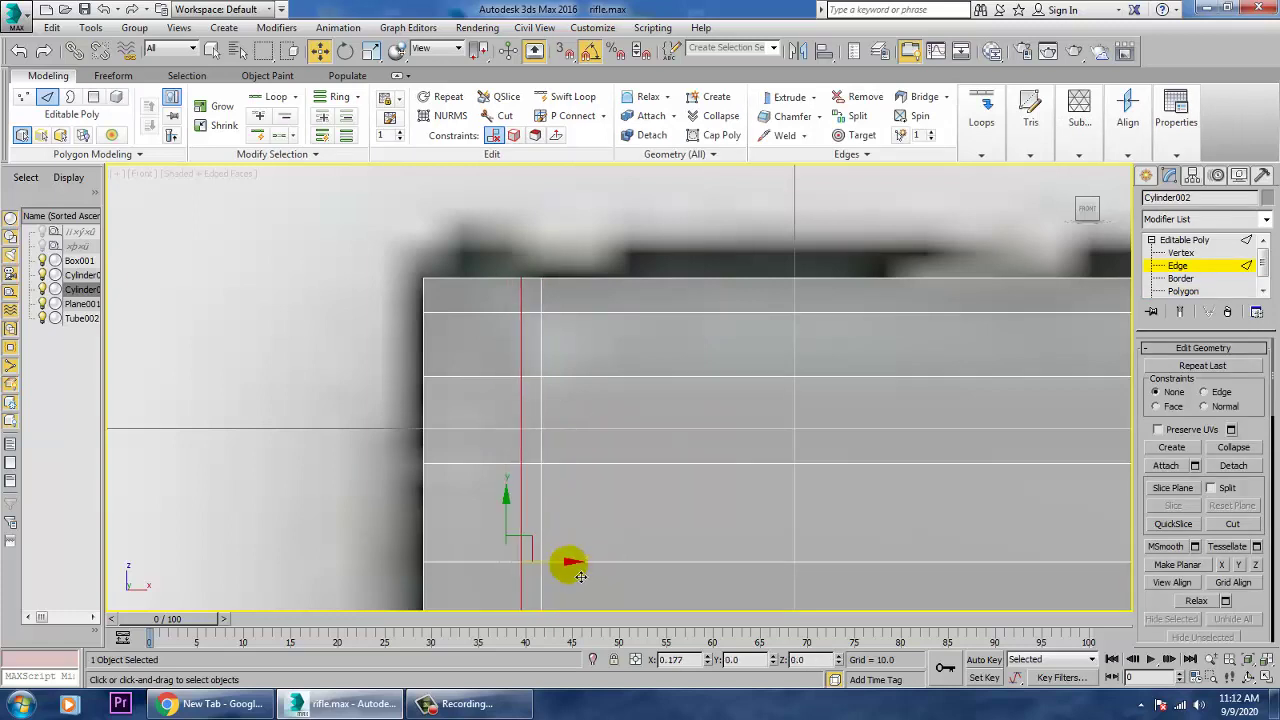
- Add an edge loop between the two closely spaced loops and scale it to about 96% to form a groove
left_click(572, 96)
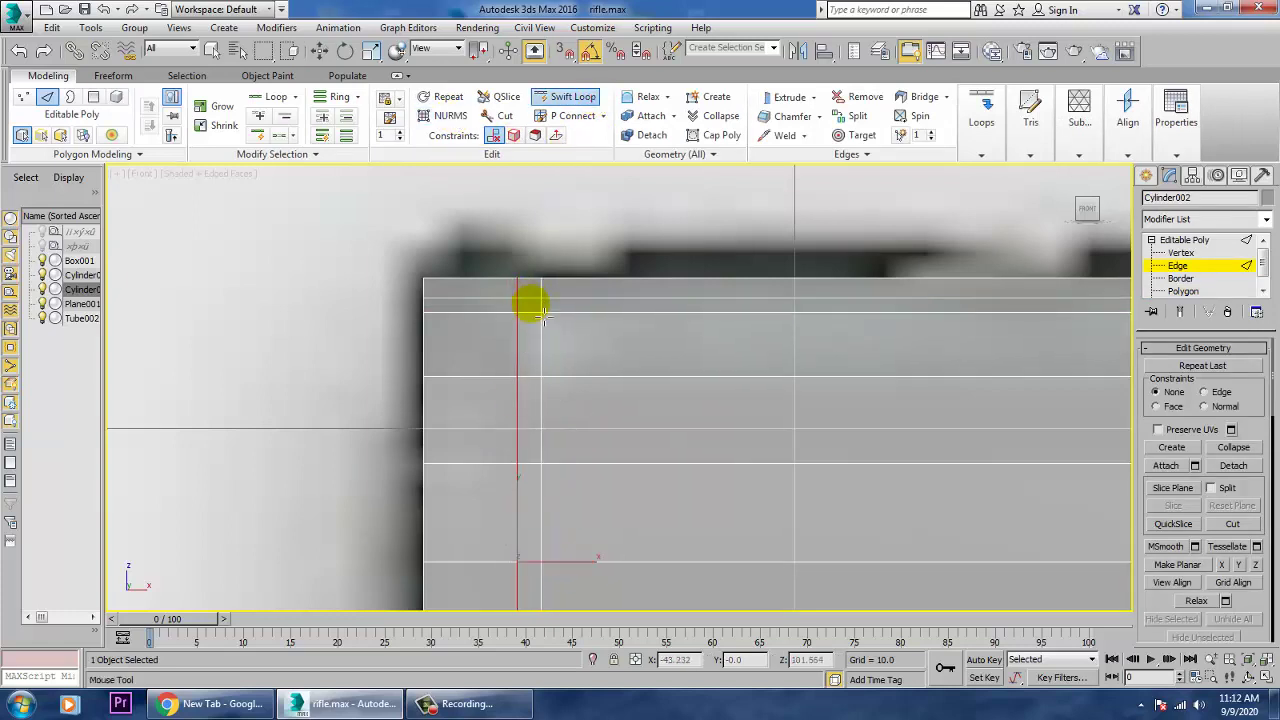
left_click(531, 312)
right_click(530, 312)
key("r")
left_click_drag(551, 568, 553, 573)
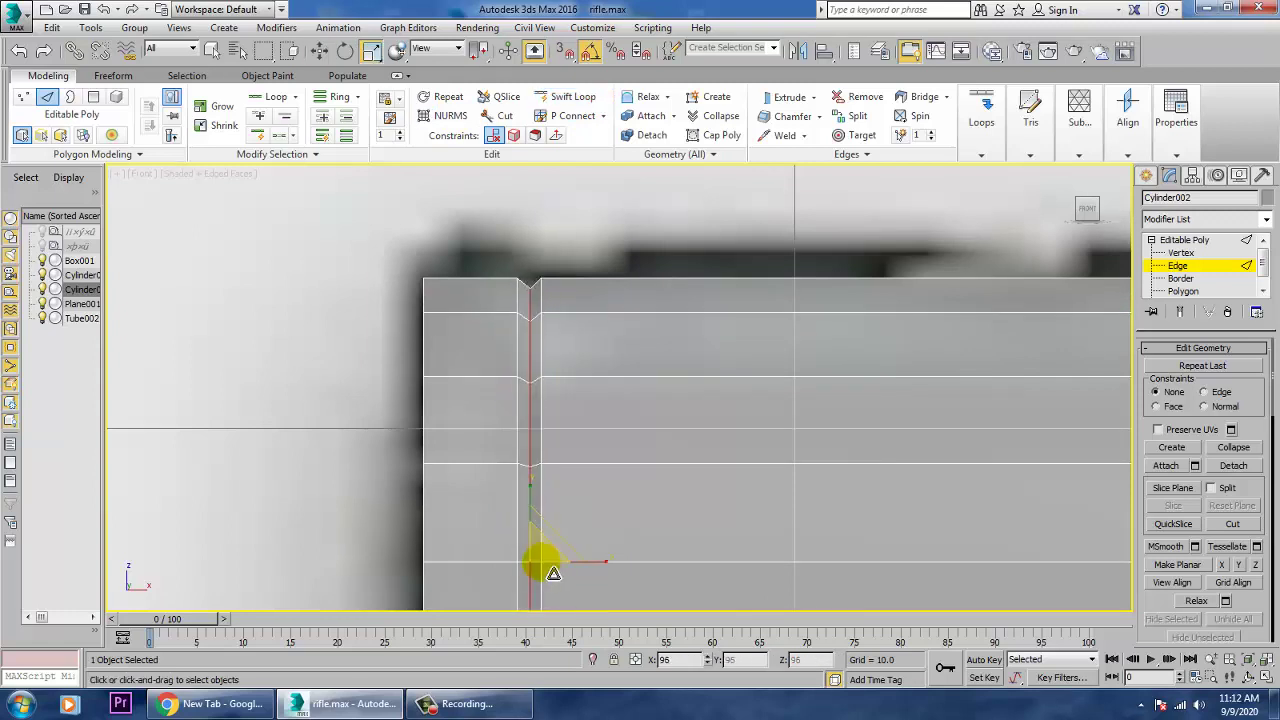
- Inset the eyepiece's rear end polygon in the Perspective view to leave a narrow rim
scroll(843, 523, "down", 6)
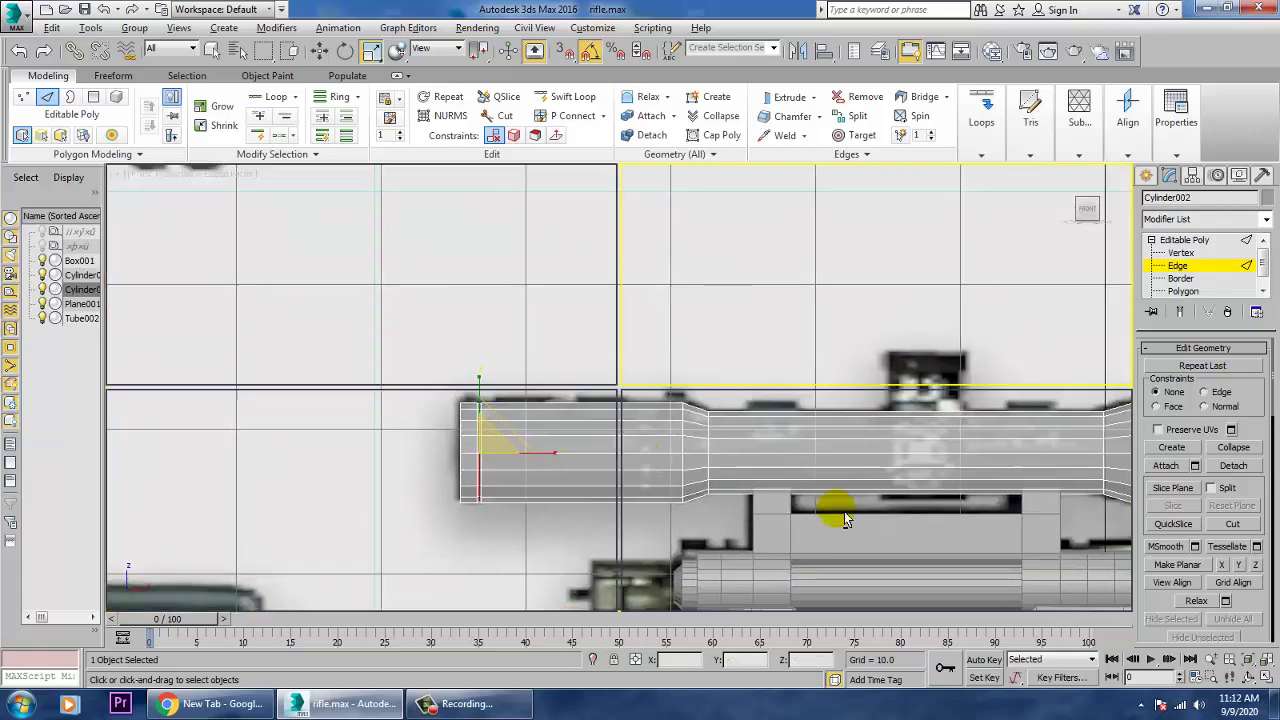
key("alt+w")
key("alt+w")
scroll(829, 486, "down", 6)
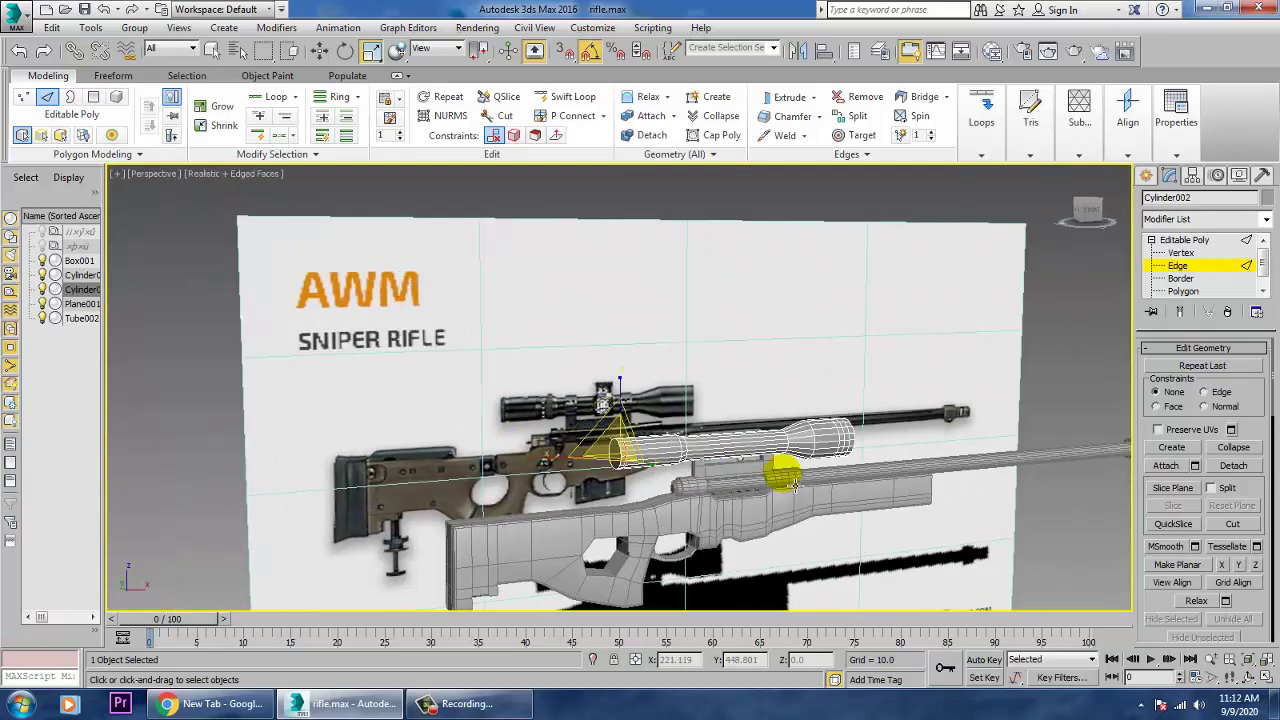
middle_click_drag(795, 484, 722, 406, "alt")
scroll(722, 407, "up", 4)
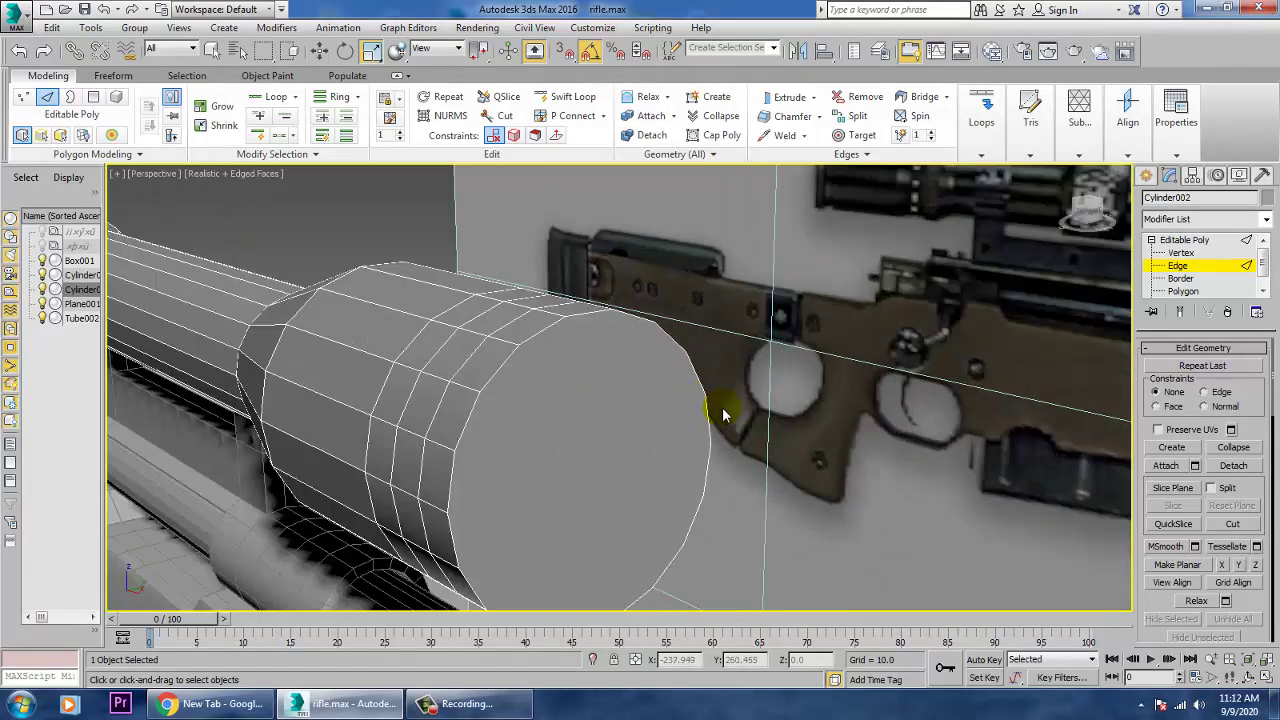
key("4")
left_click(610, 430)
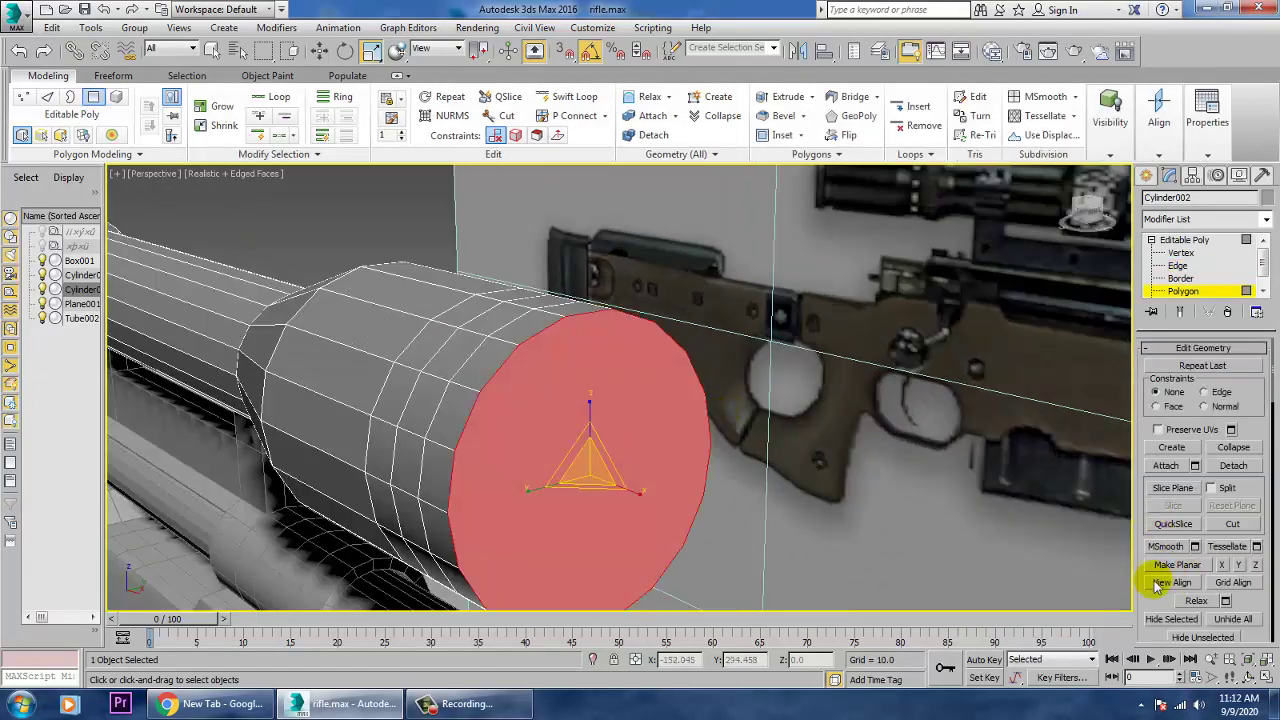
scroll(1165, 522, "down", 1)
scroll(1165, 522, "down", 5)
scroll(1270, 620, "down", 8)
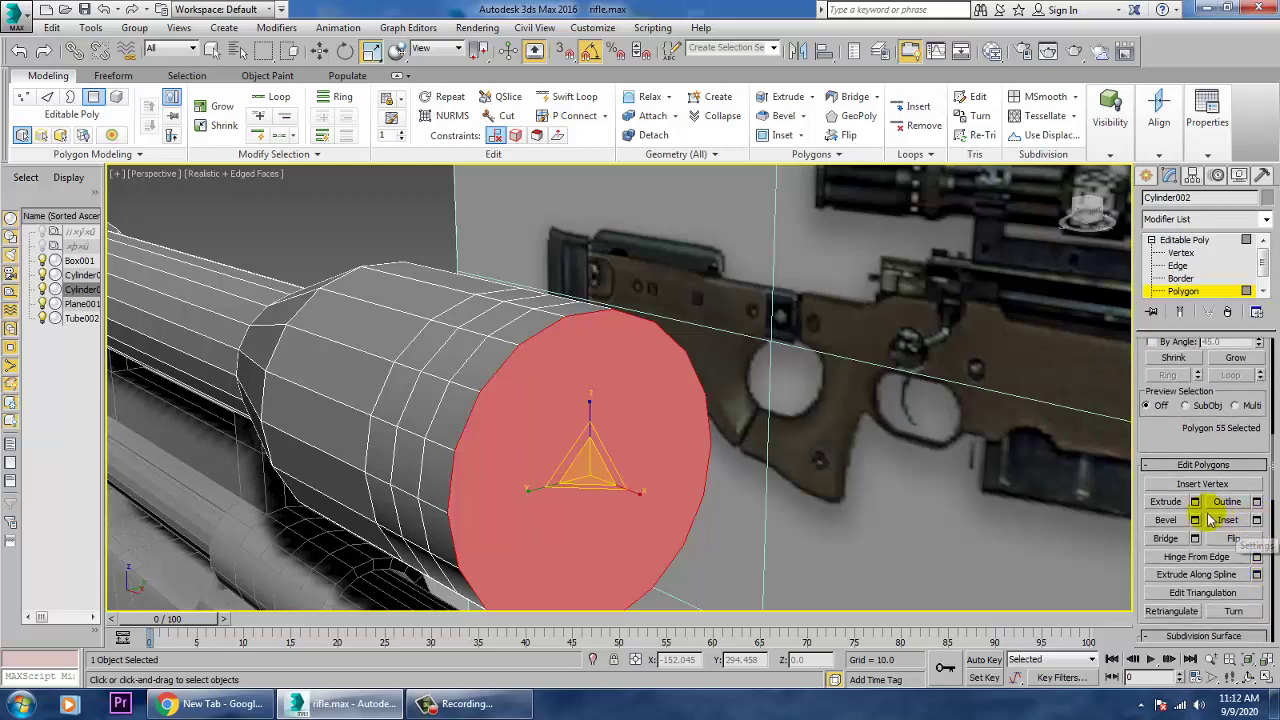
left_click(1196, 520)
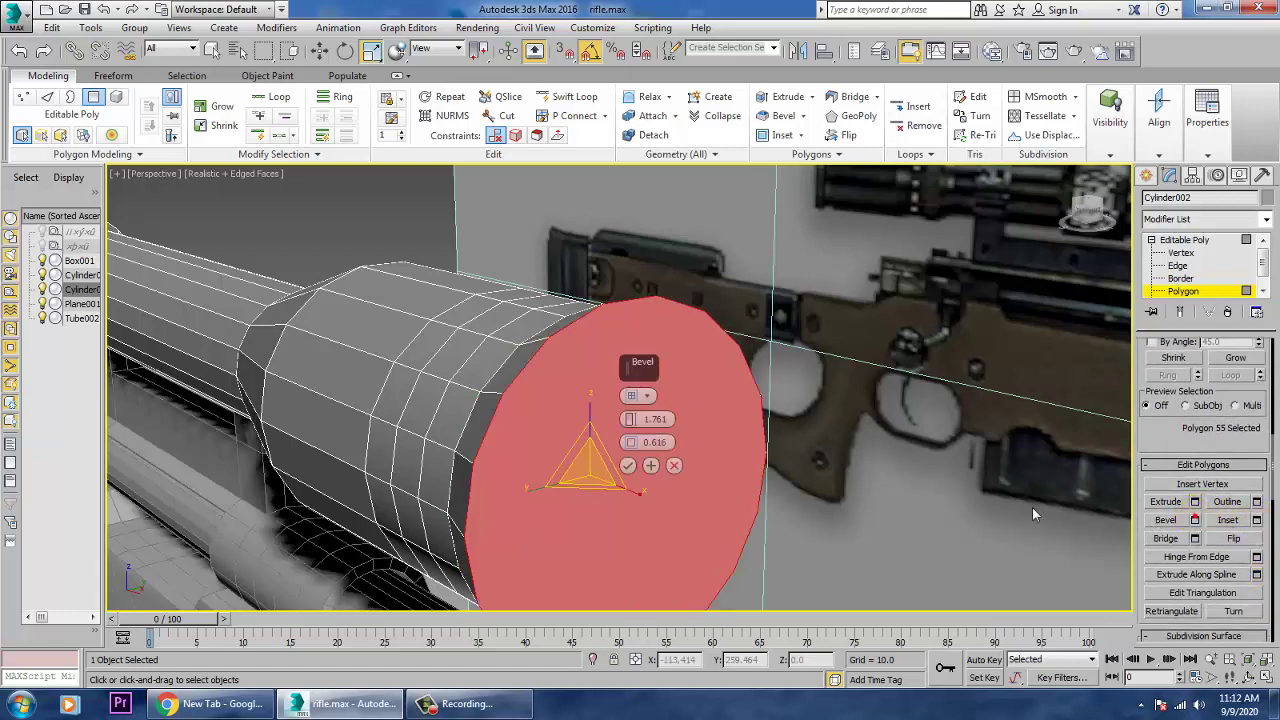
left_click(675, 467)
left_click(1257, 520)
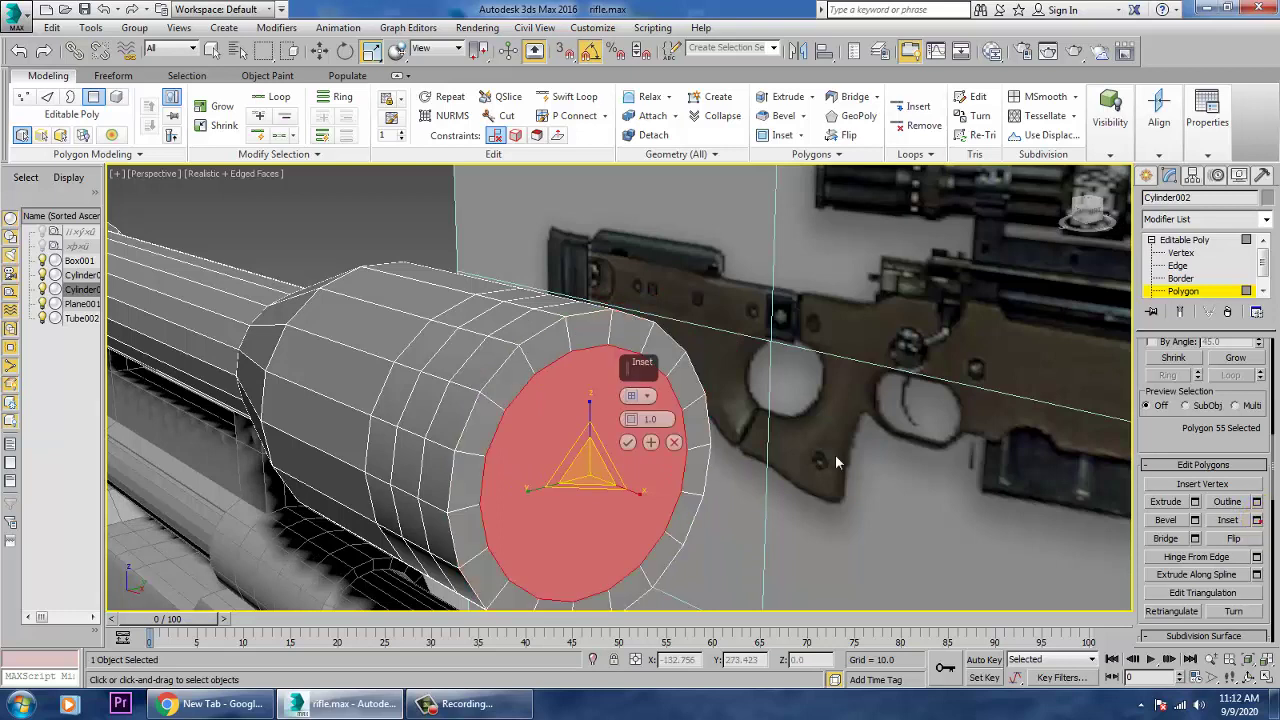
left_click_drag(633, 421, 637, 425)
left_click(627, 442)
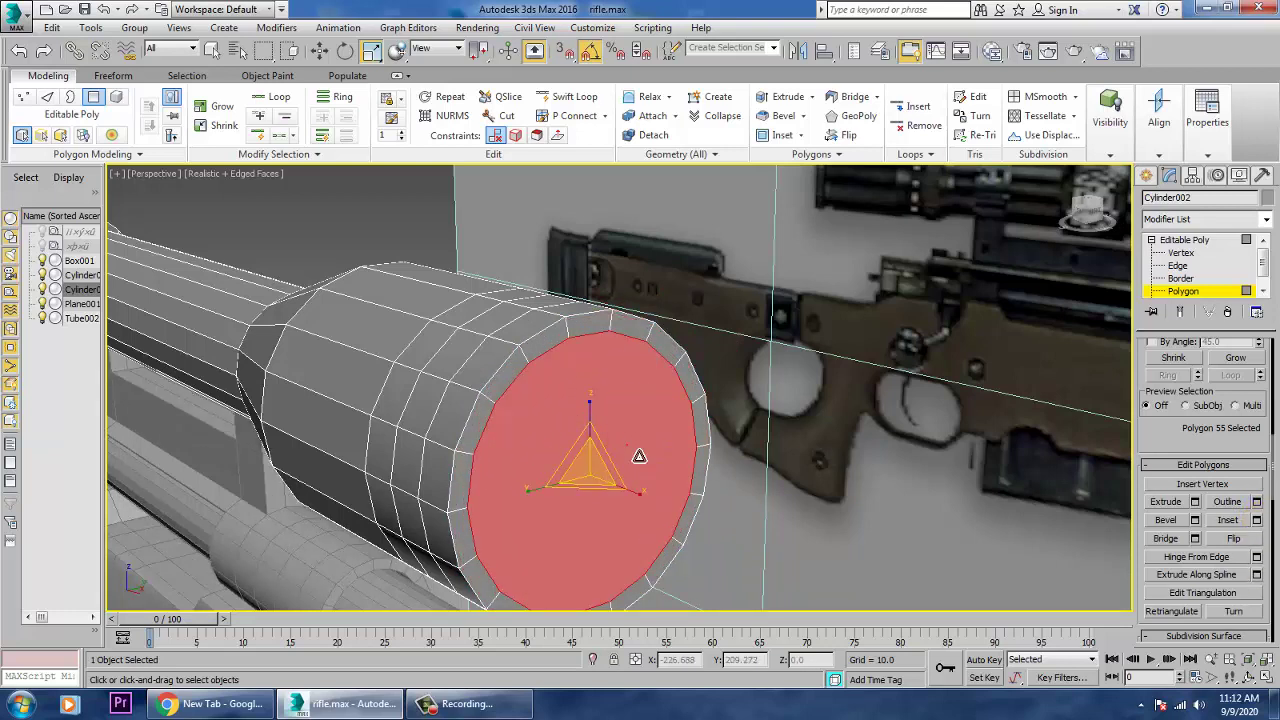
- Bevel the scope's wide front end polygon with height -0.051 and outline -0.29, and move it about 0.37 inward along X
left_click(1194, 520)
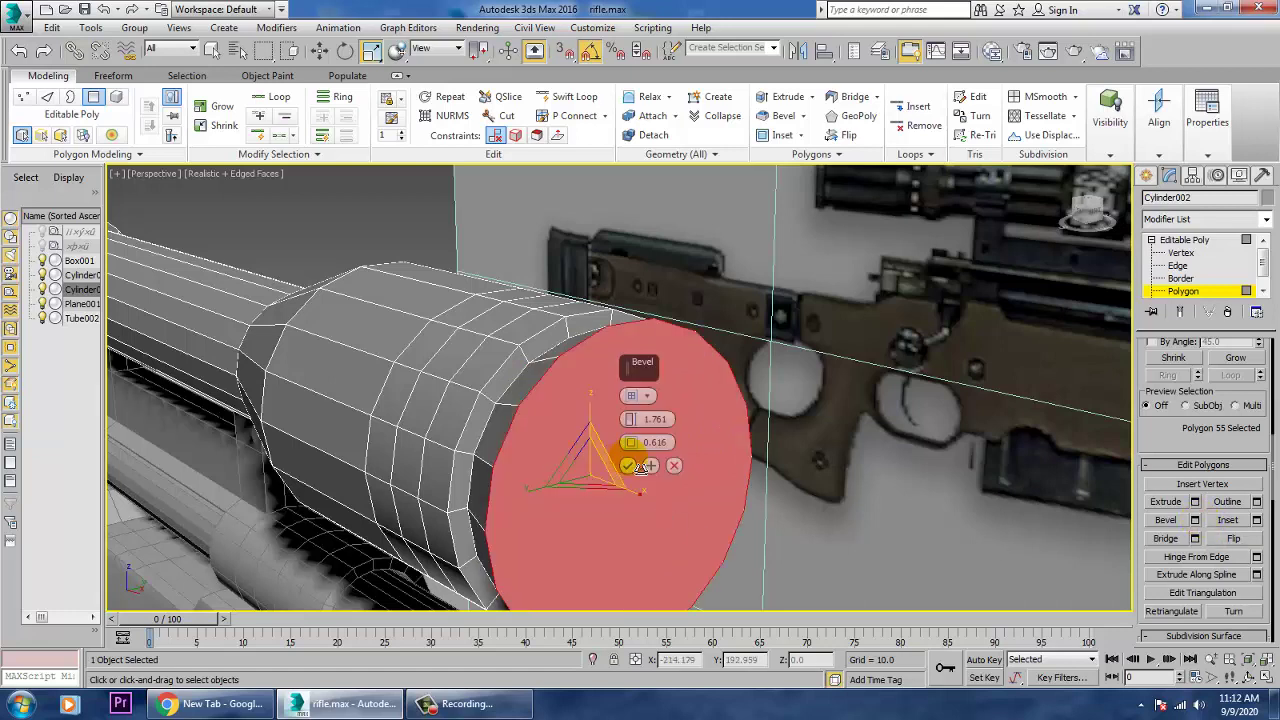
left_click_drag(640, 428, 645, 464)
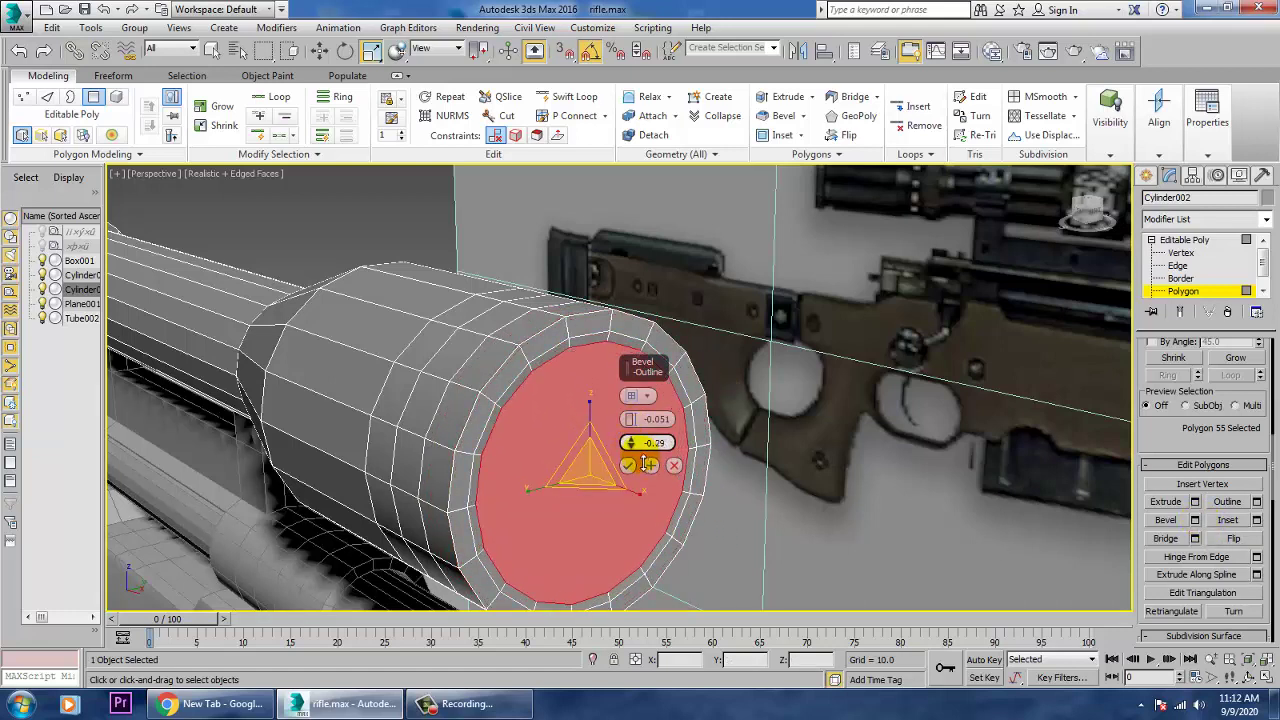
left_click(627, 467)
key("w")
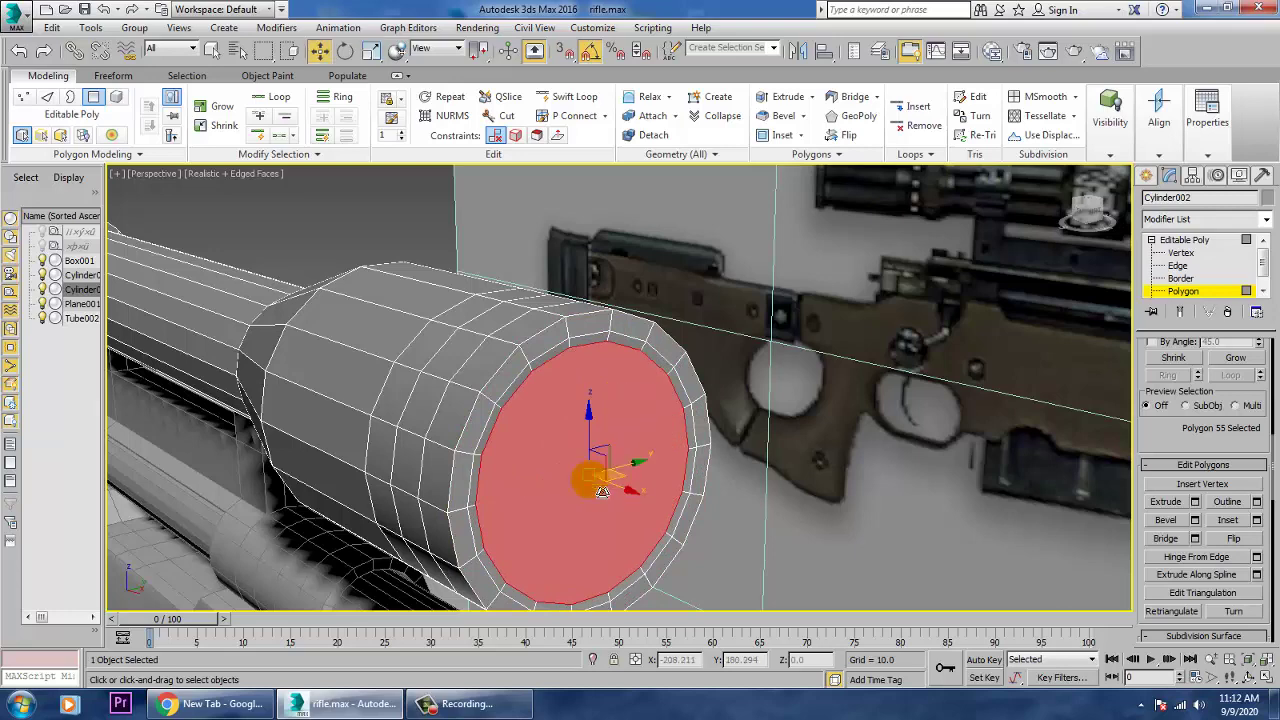
left_click_drag(639, 503, 631, 501)
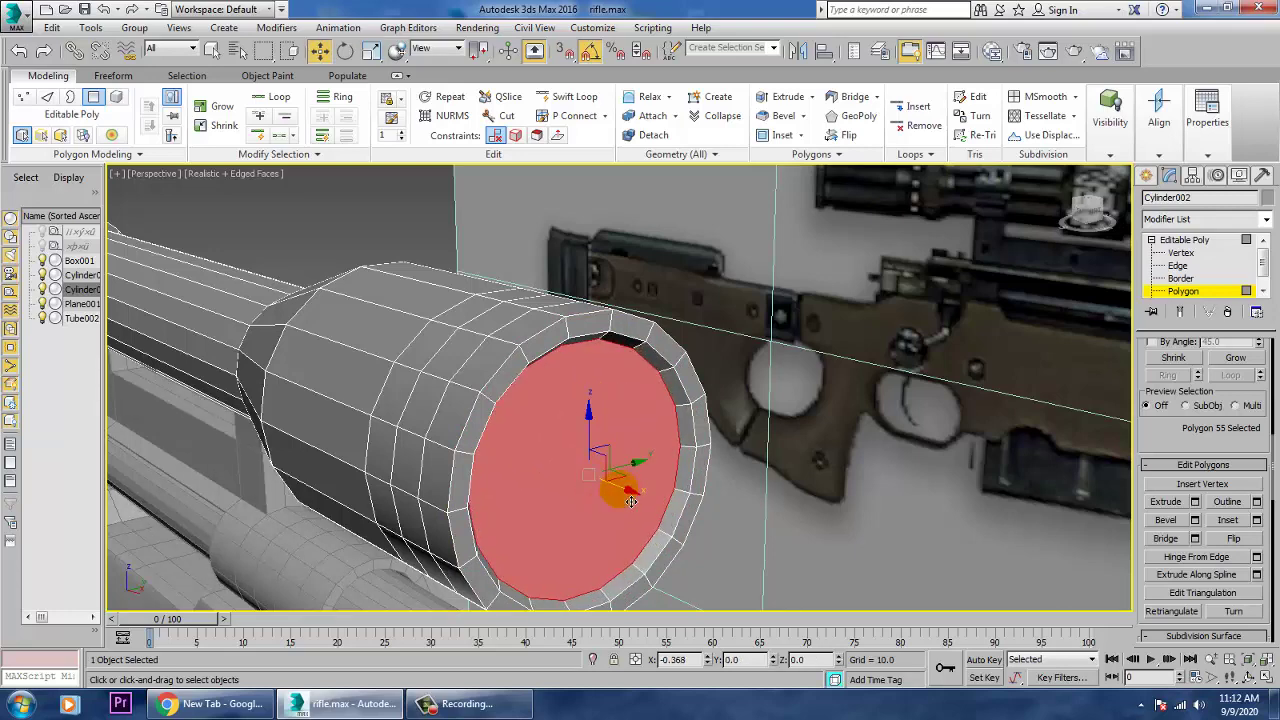
- Select the end polygon of the barrel's muzzle and inset it by 0.224
scroll(737, 443, "down", 10)
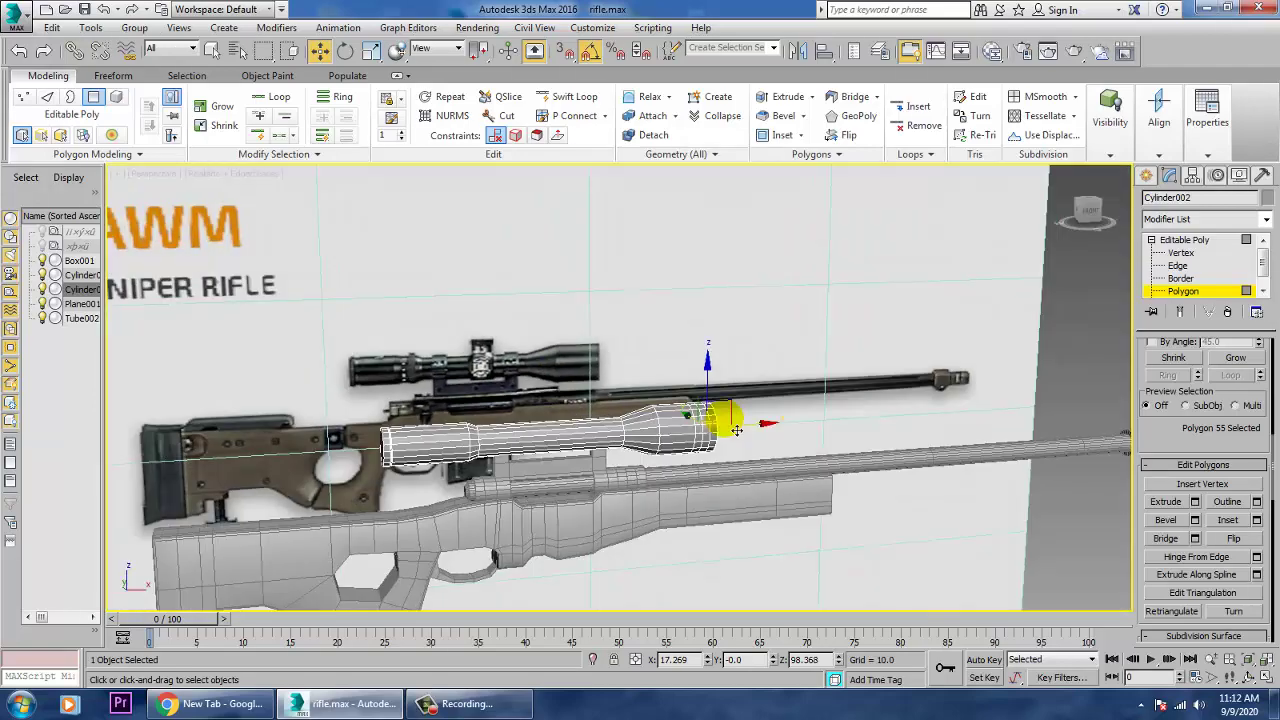
middle_click_drag(884, 399, 851, 327, "alt")
scroll(780, 391, "up", 4)
scroll(851, 327, "down", 5)
left_click(1185, 240)
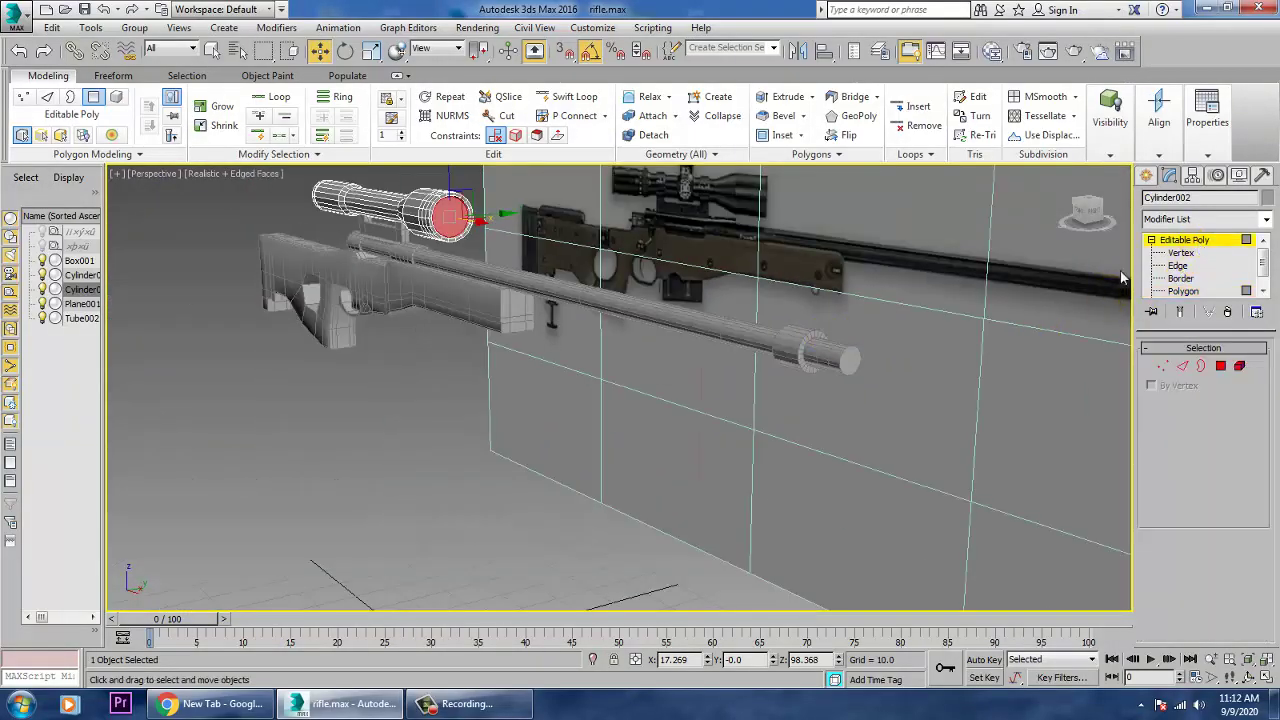
left_click(830, 357)
middle_click_drag(830, 357, 845, 385, "alt")
mouse_move(940, 429)
middle_mouse_down()
mouse_move(925, 401)
mouse_move(895, 402)
mouse_move(808, 358)
middle_mouse_up()
scroll(855, 393, "up", 4)
key("4")
left_click(500, 420)
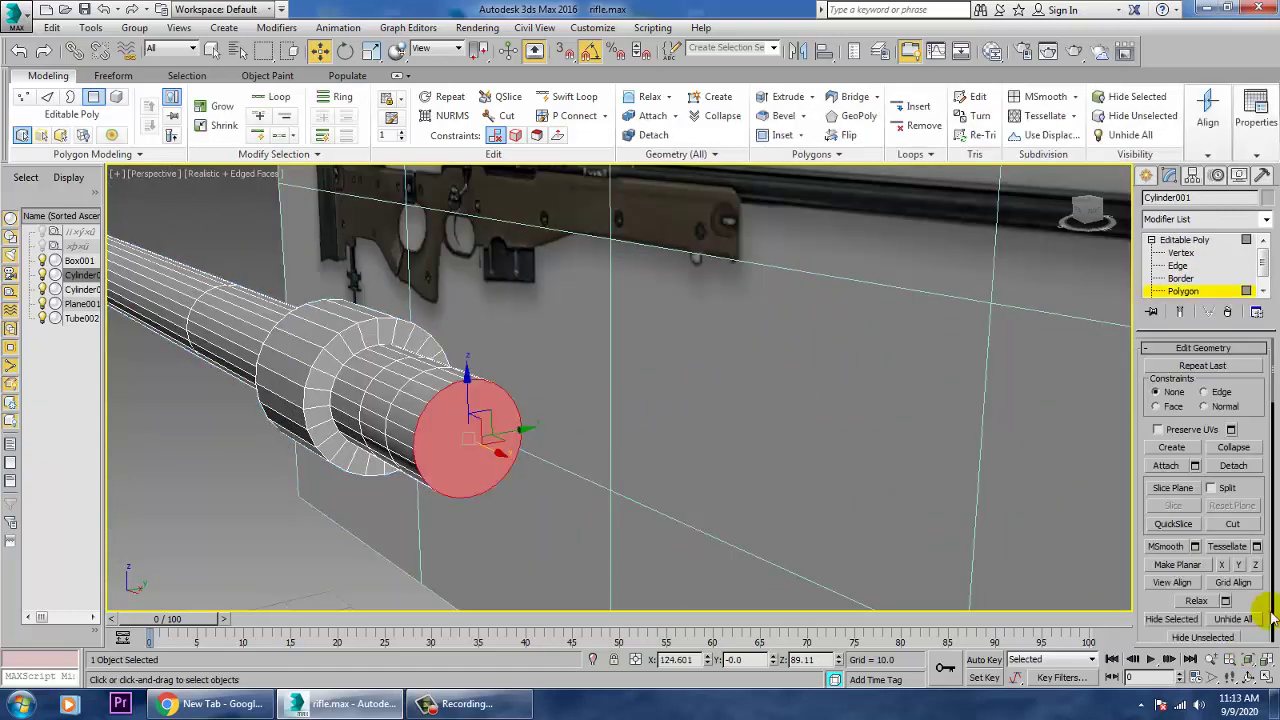
scroll(1272, 618, "up", 5)
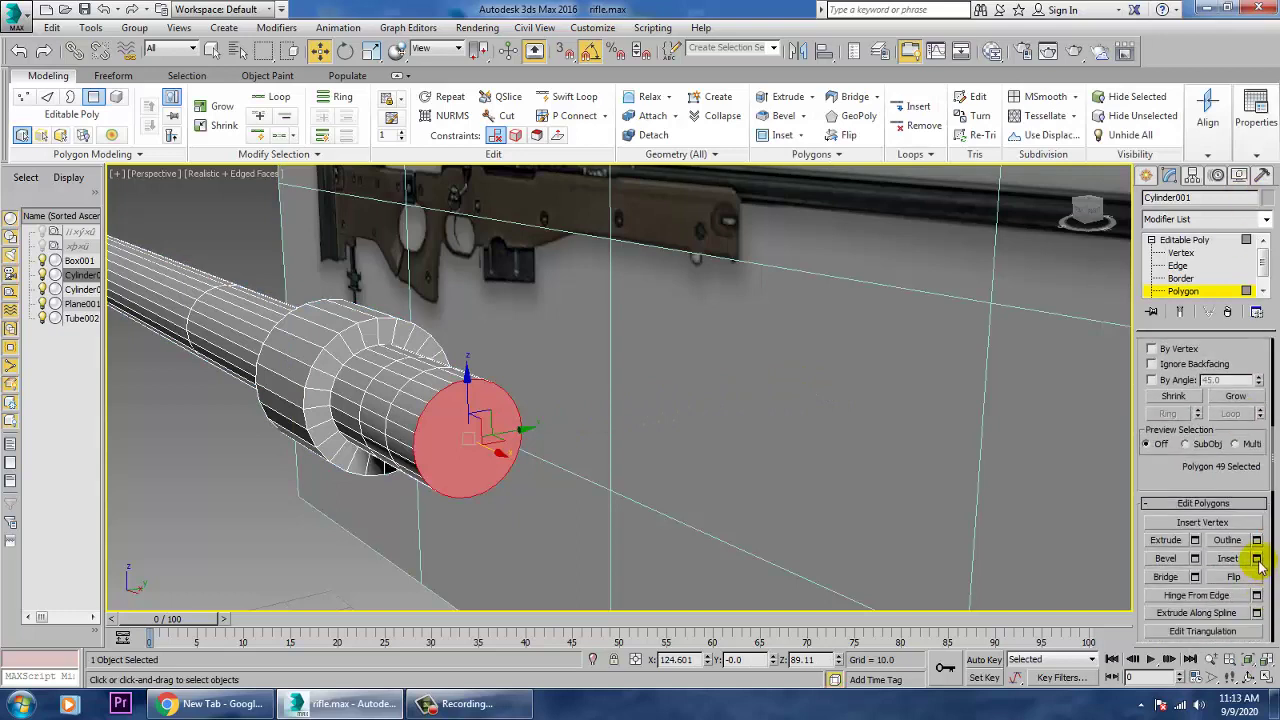
left_click(1257, 558)
left_click_drag(631, 420, 622, 423)
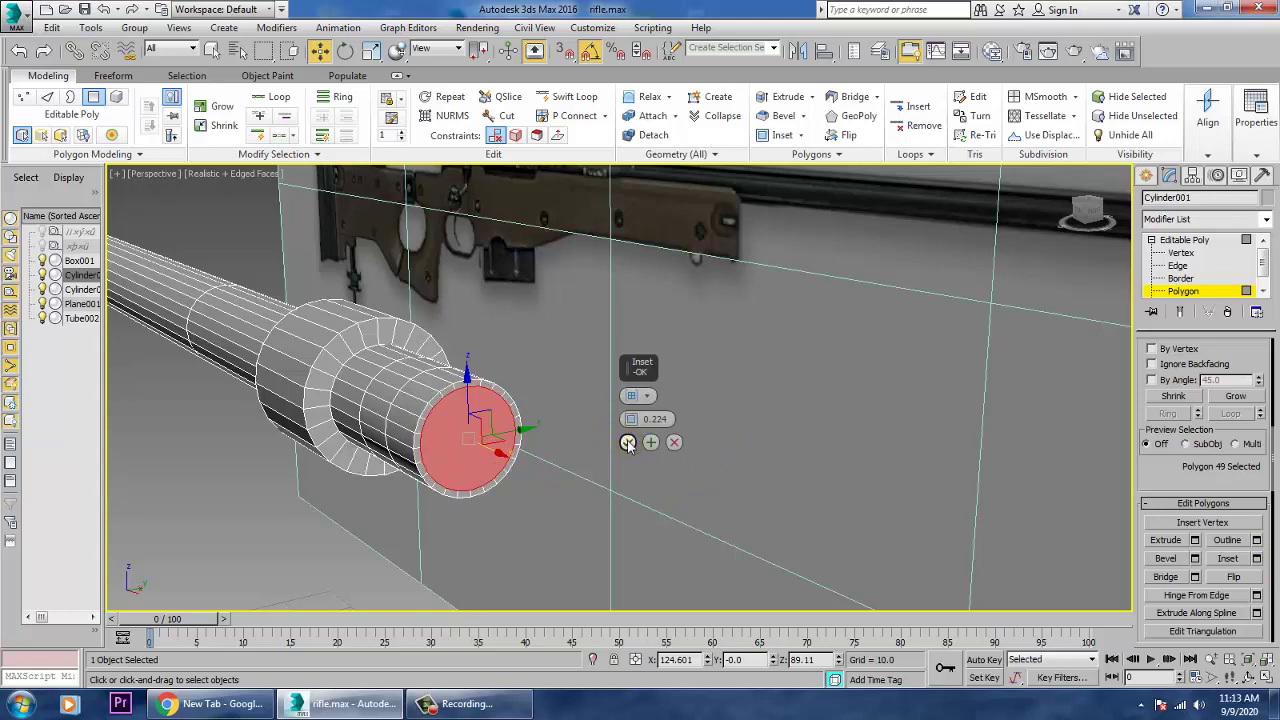
left_click(628, 443)
- Extrude the inset muzzle polygon inward to form the bore and delete the inner end face
key("z")
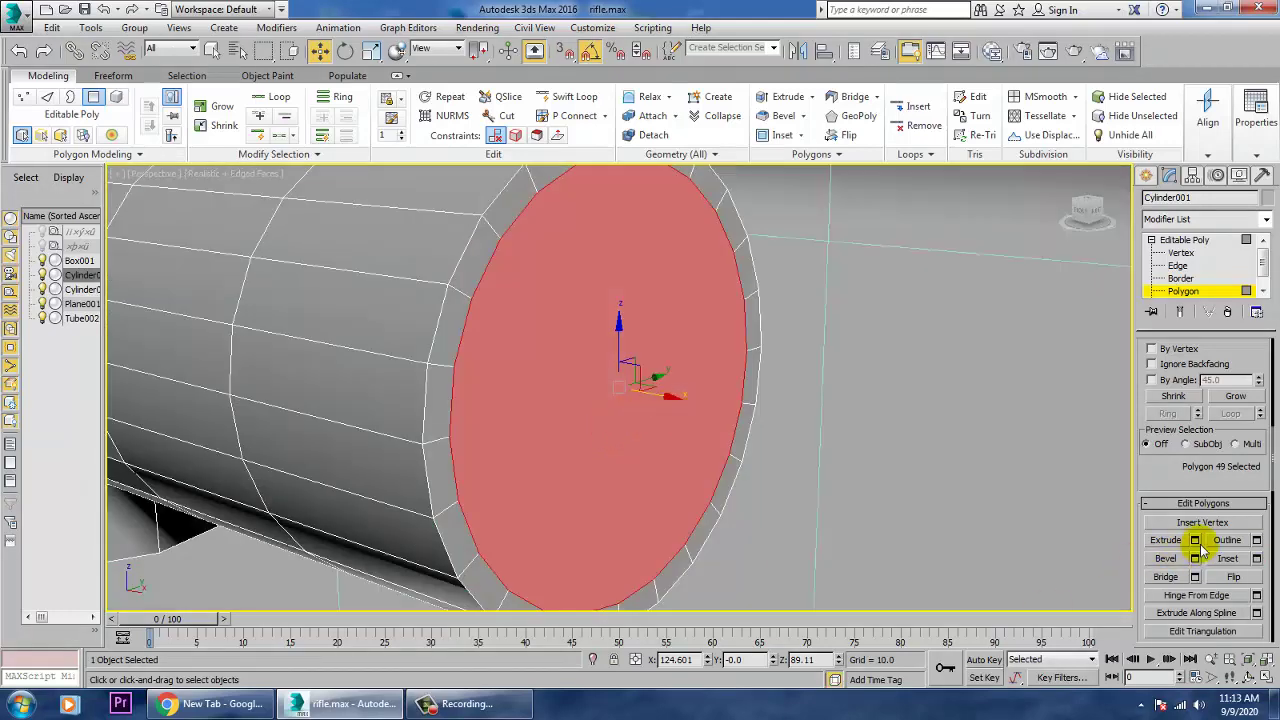
left_click(1195, 540)
left_click_drag(632, 425, 686, 571)
left_click(628, 442)
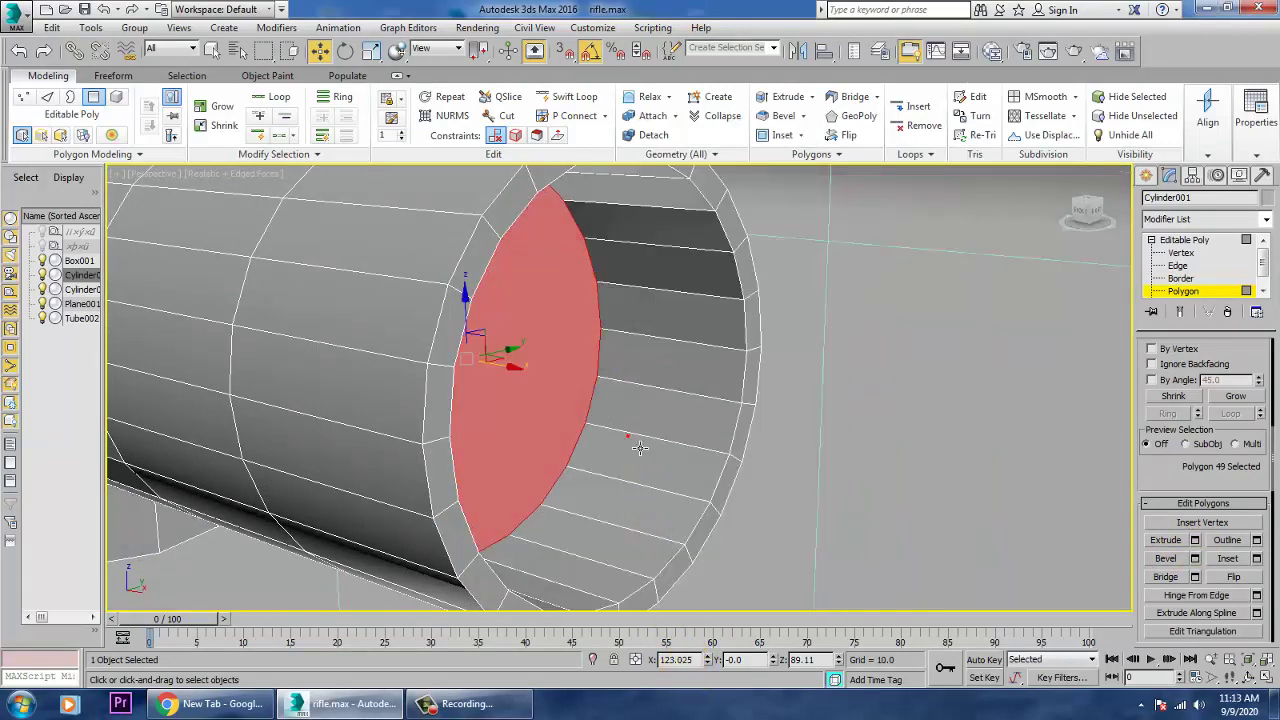
left_click(630, 440)
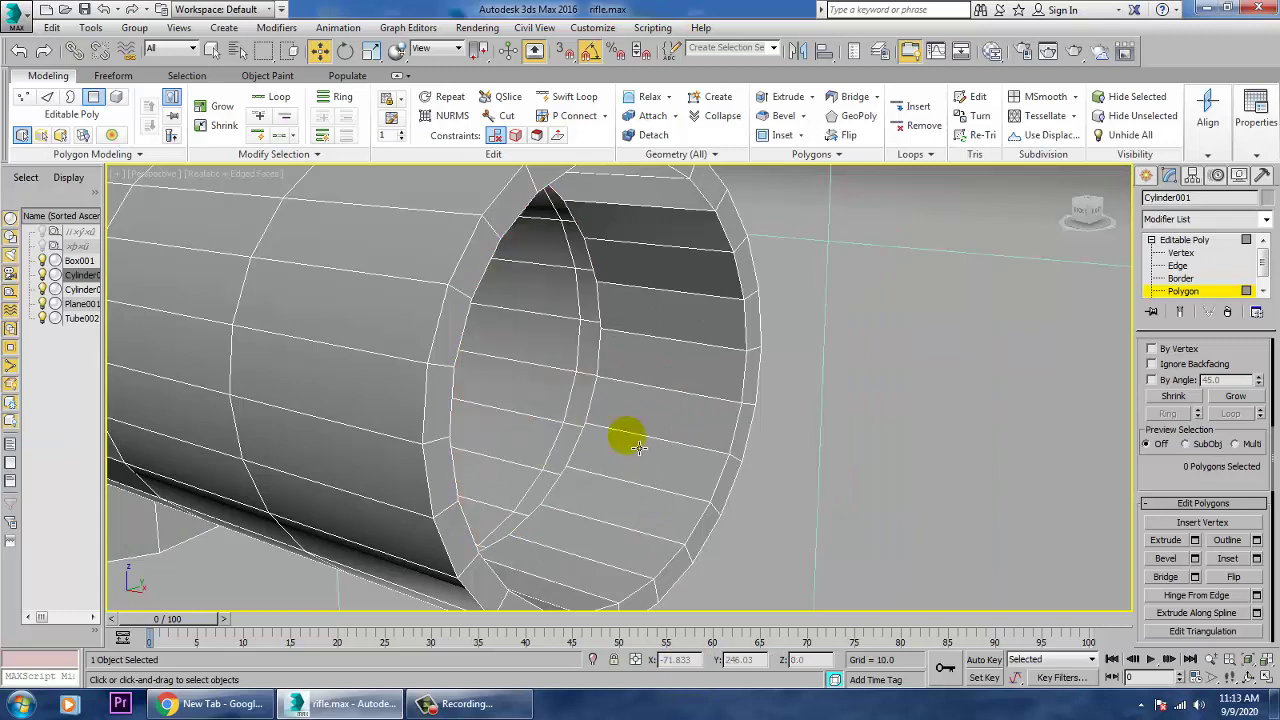
- Add an edge loop around the muzzle rim with Swift Loop and move it about 0.065 outward along X
left_click(574, 96)
left_click(491, 231)
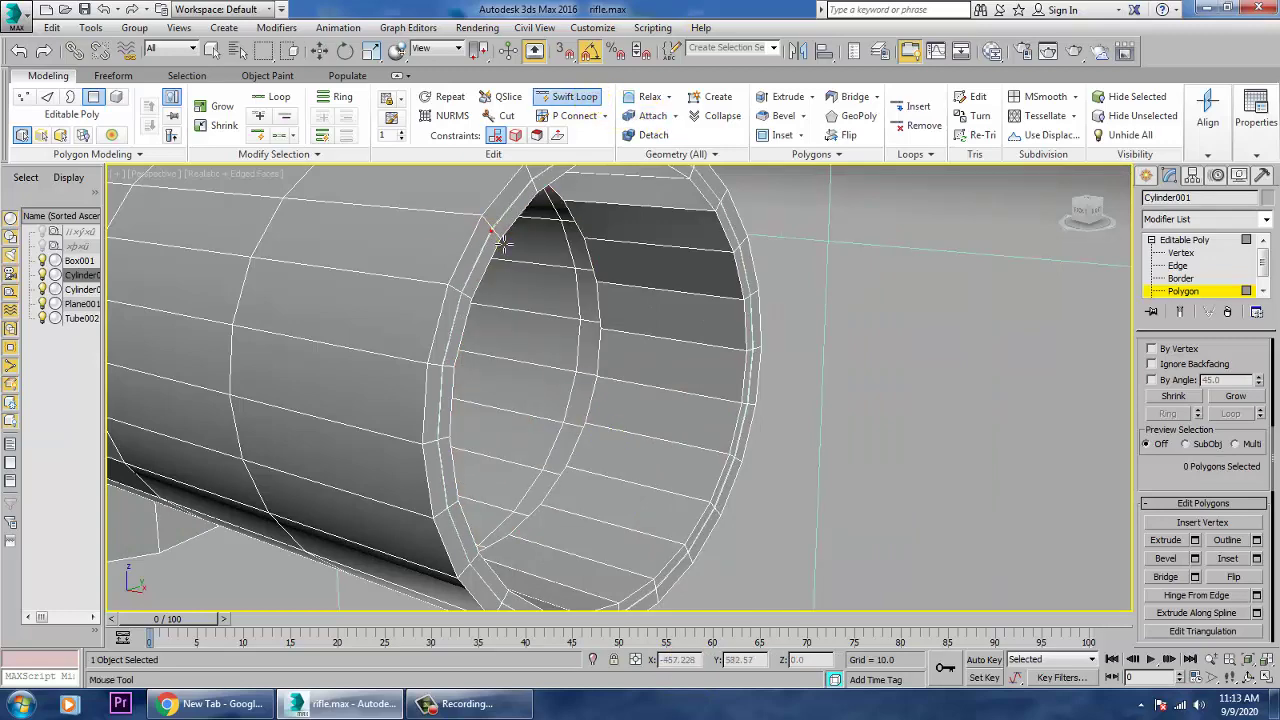
key("w")
scroll(550, 246, "down", 2)
key("2")
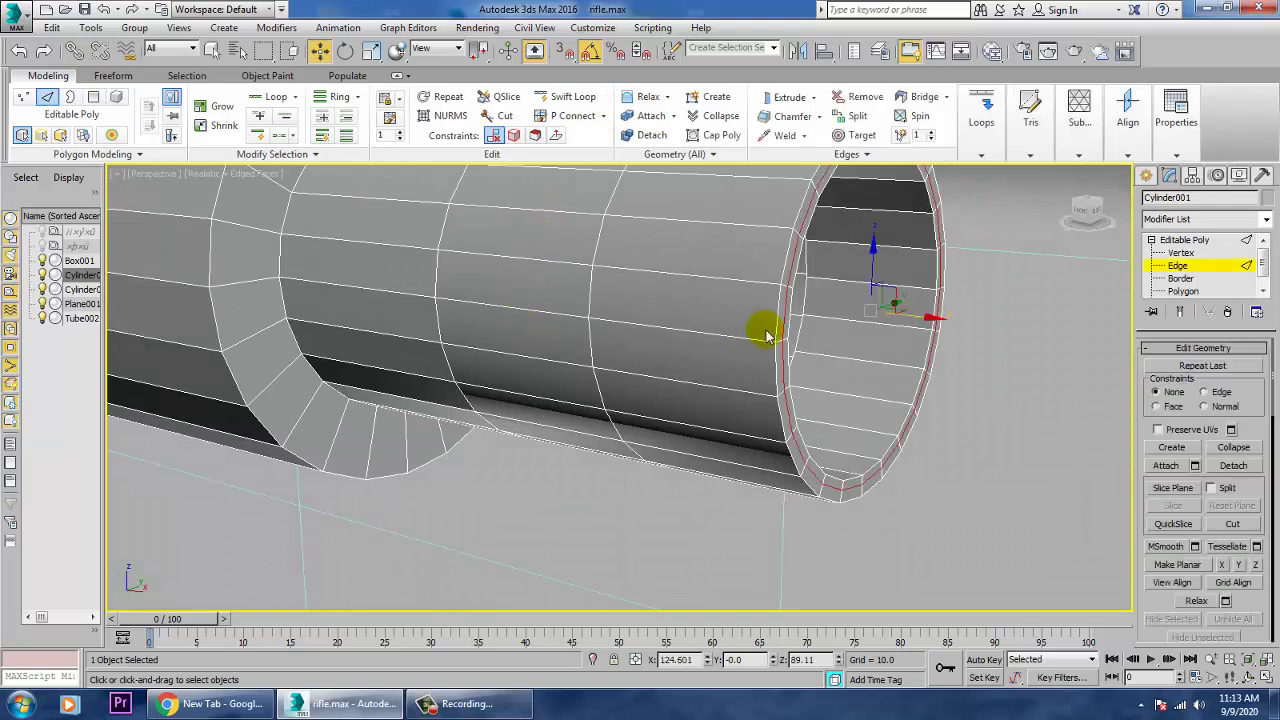
left_click_drag(933, 327, 939, 327)
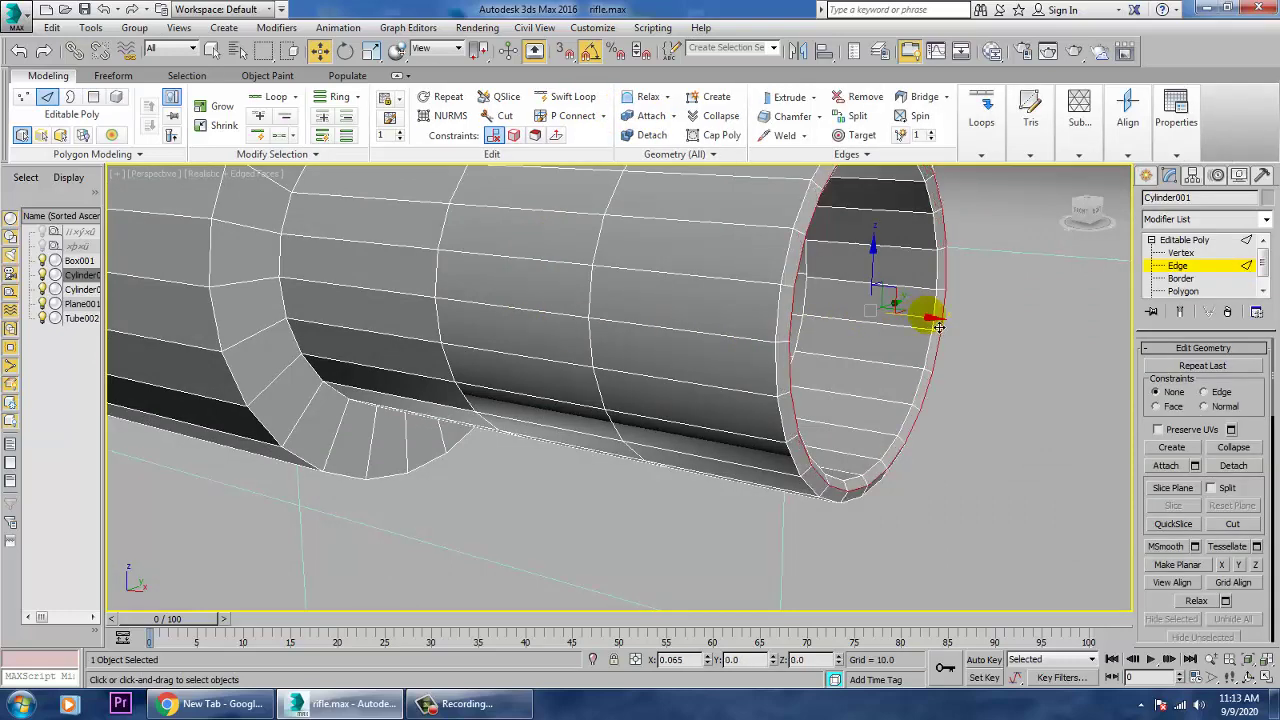
- Select the end polygon of the scope's rear eyepiece and inset it by 0.353
scroll(938, 327, "down", 10)
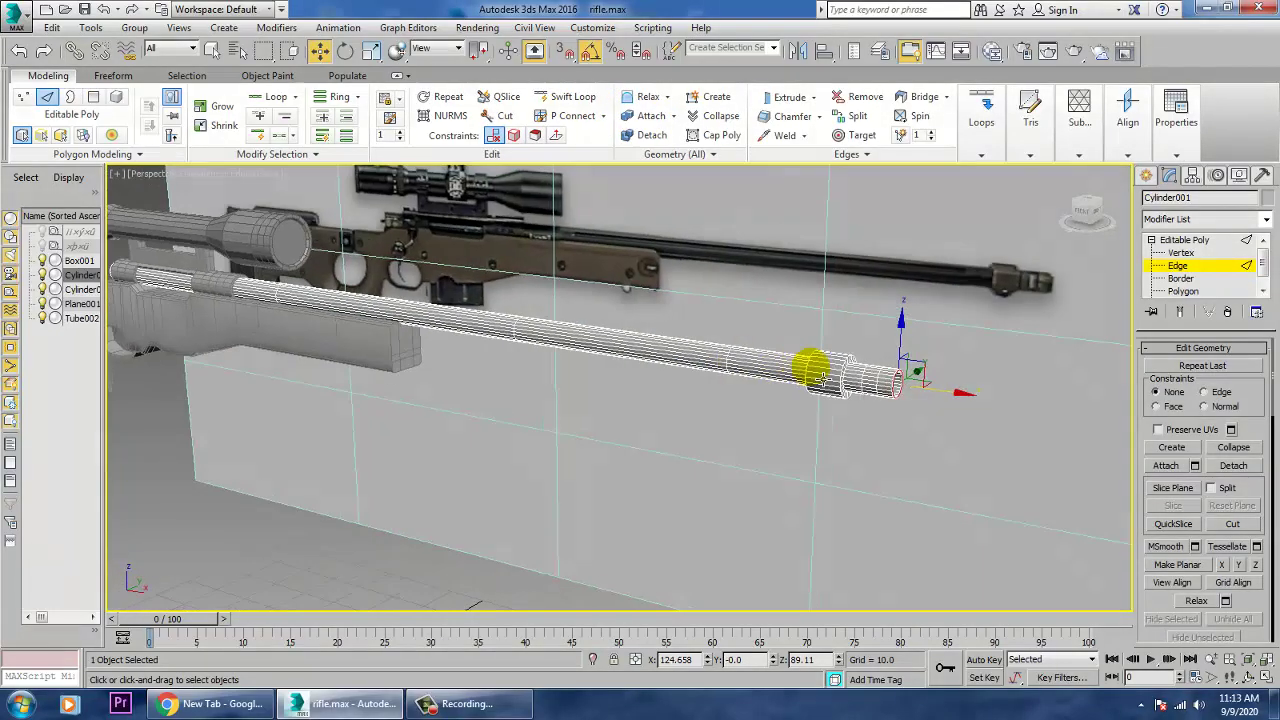
middle_click_drag(822, 378, 1106, 335)
scroll(797, 372, "down", 2)
left_click(1184, 240)
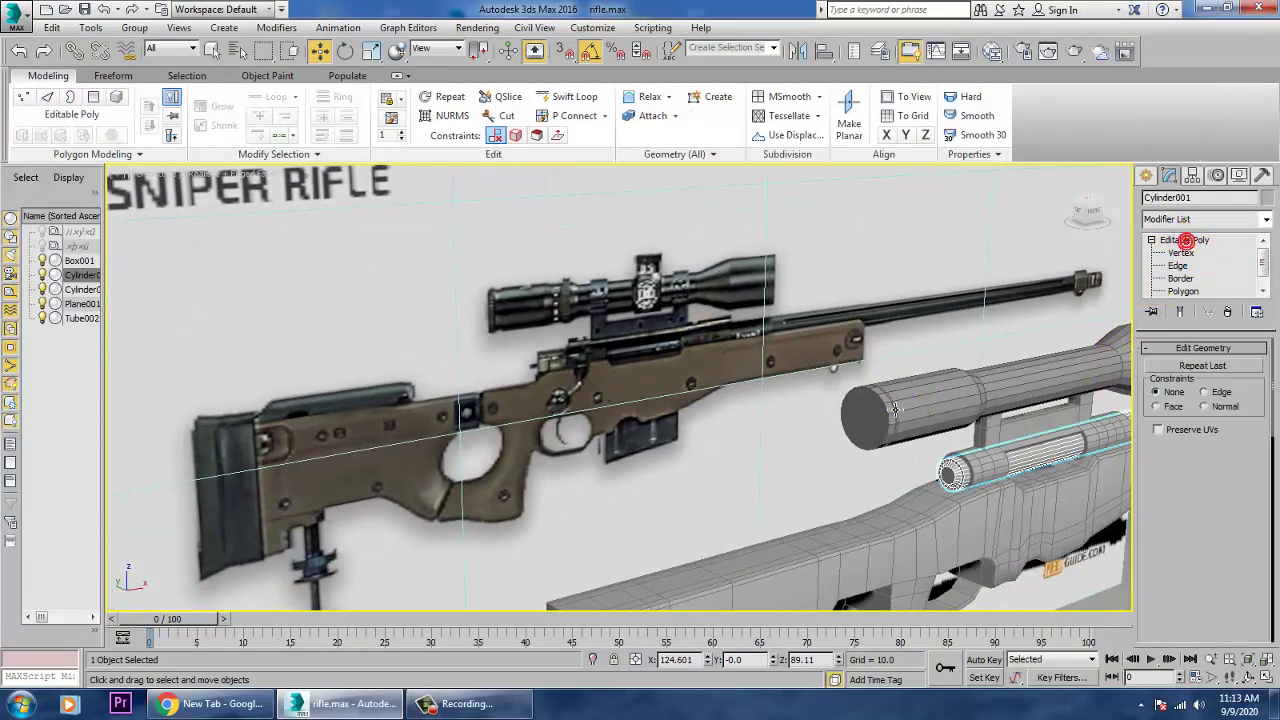
left_click(866, 448)
scroll(866, 448, "up", 5)
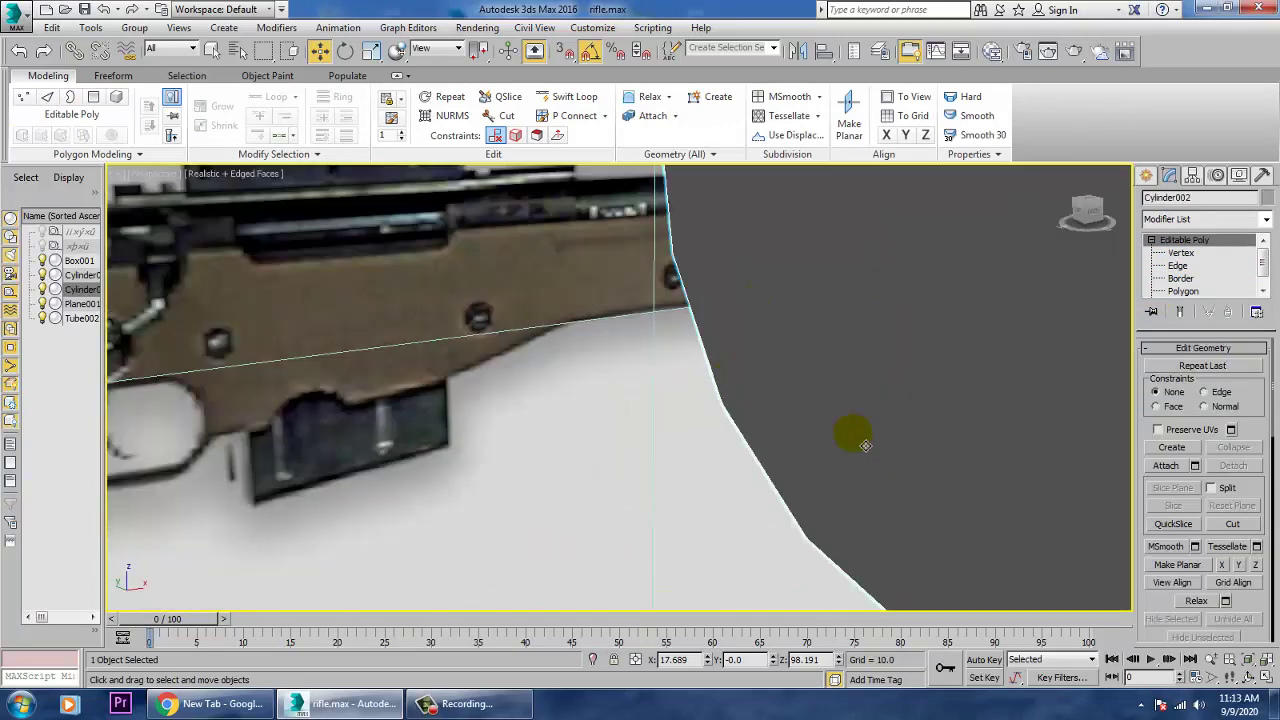
key("4")
left_click(940, 395)
scroll(868, 405, "down", 4)
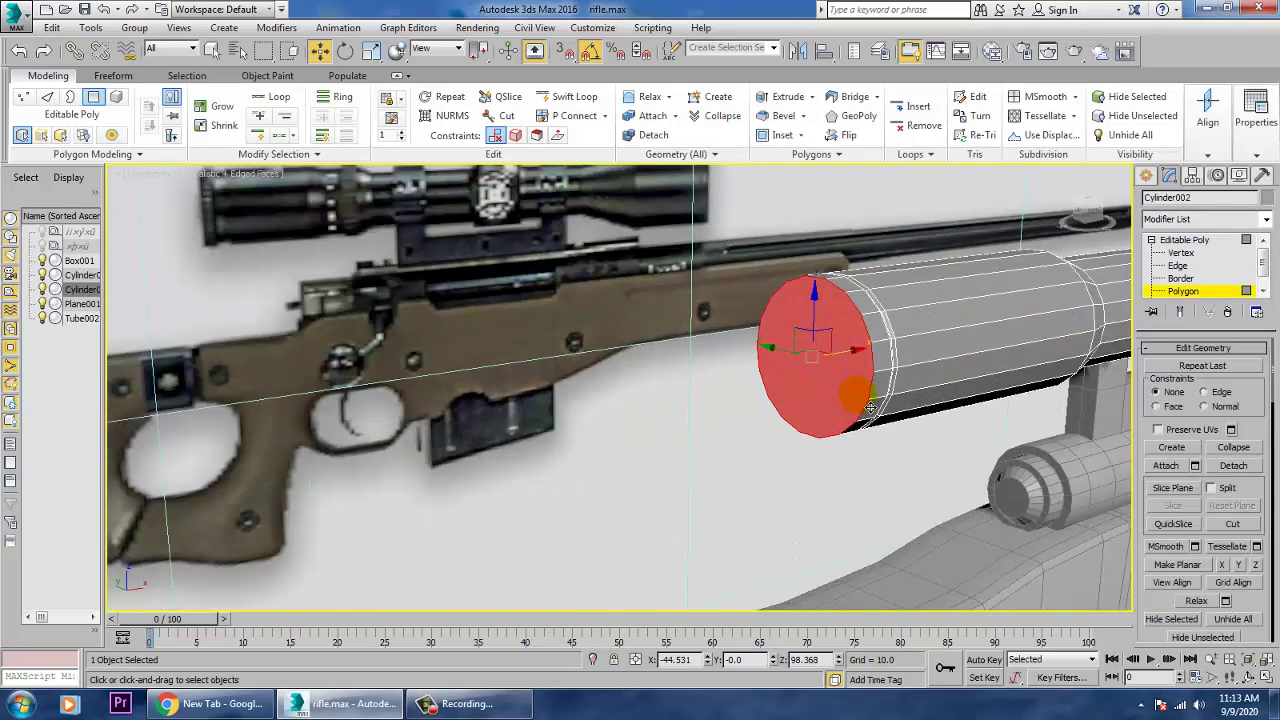
scroll(1245, 600, "down", 5)
scroll(1245, 620, "down", 5)
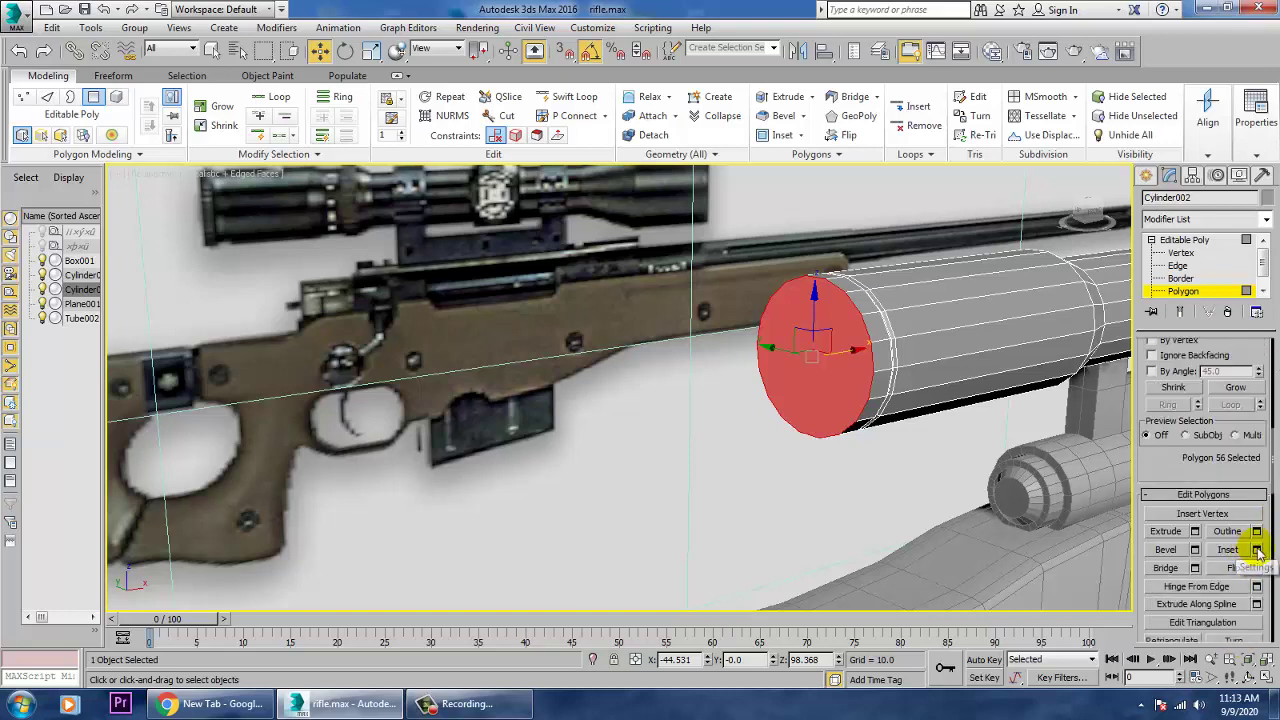
left_click(1257, 550)
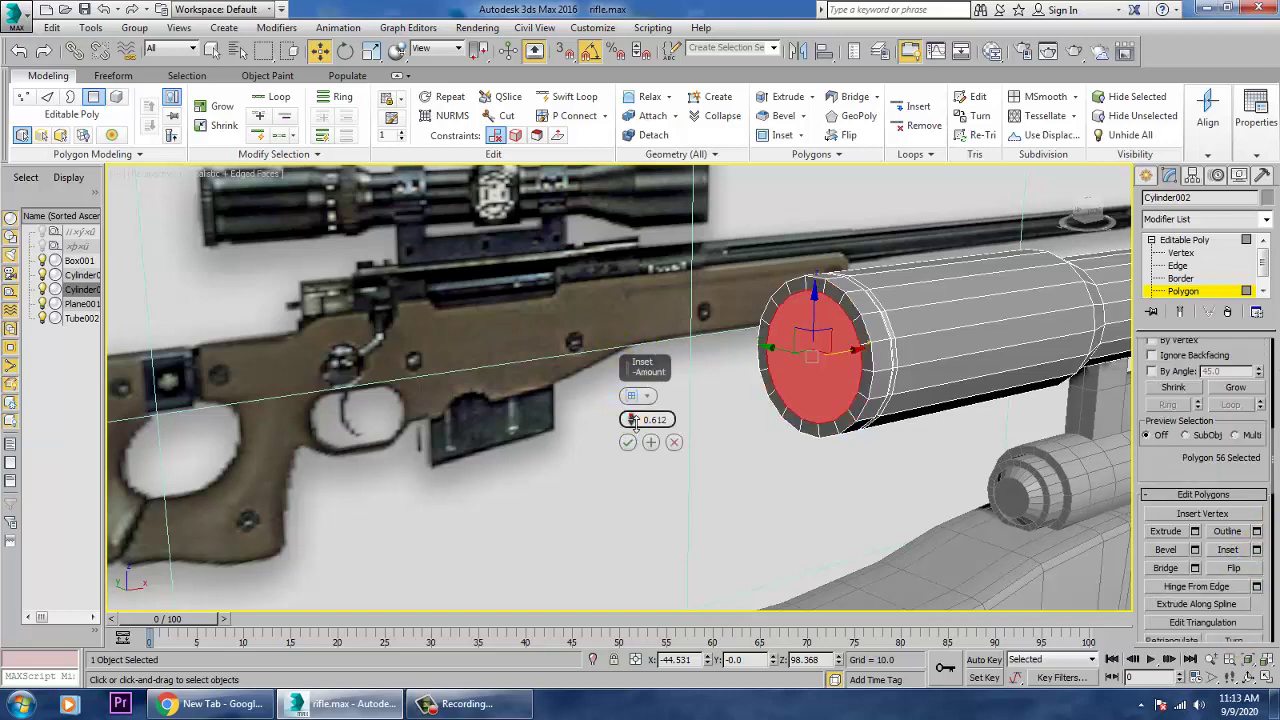
left_click_drag(634, 422, 638, 425)
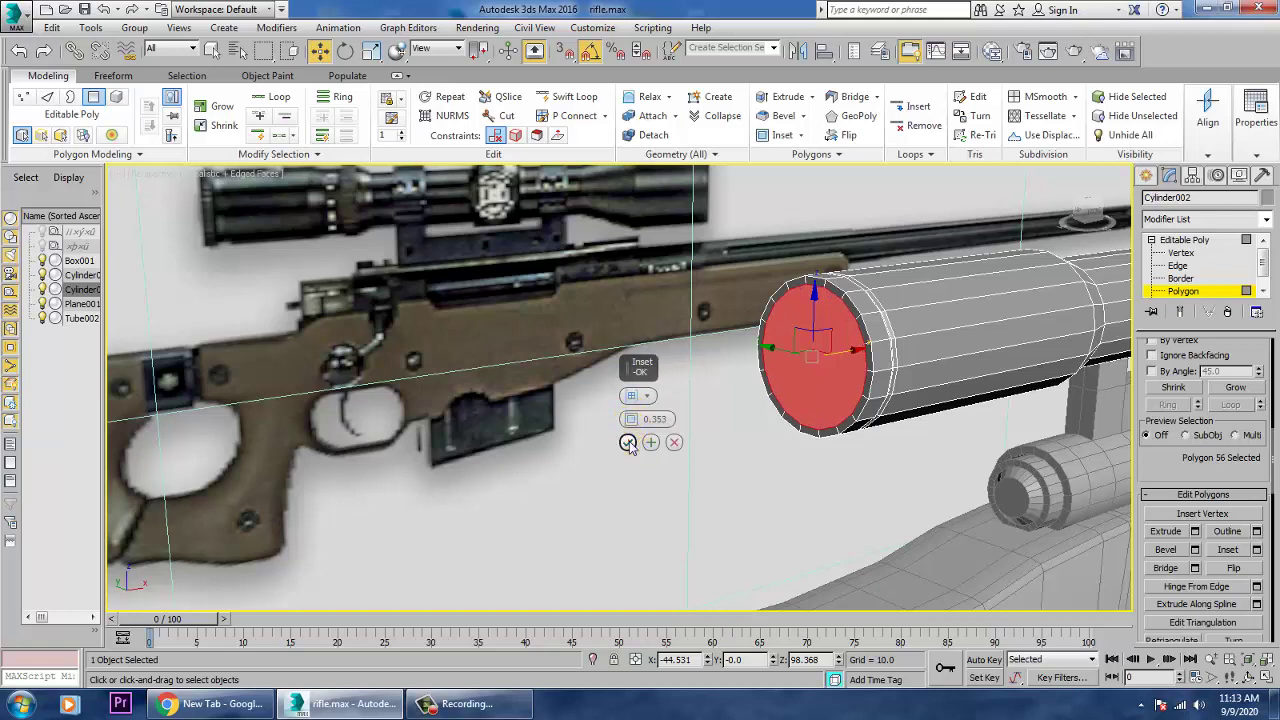
left_click(628, 442)
- Bevel the inset rear eyepiece polygon with height -0.051 and outline -0.29, recess it slightly along X and deselect it
left_click(1195, 550)
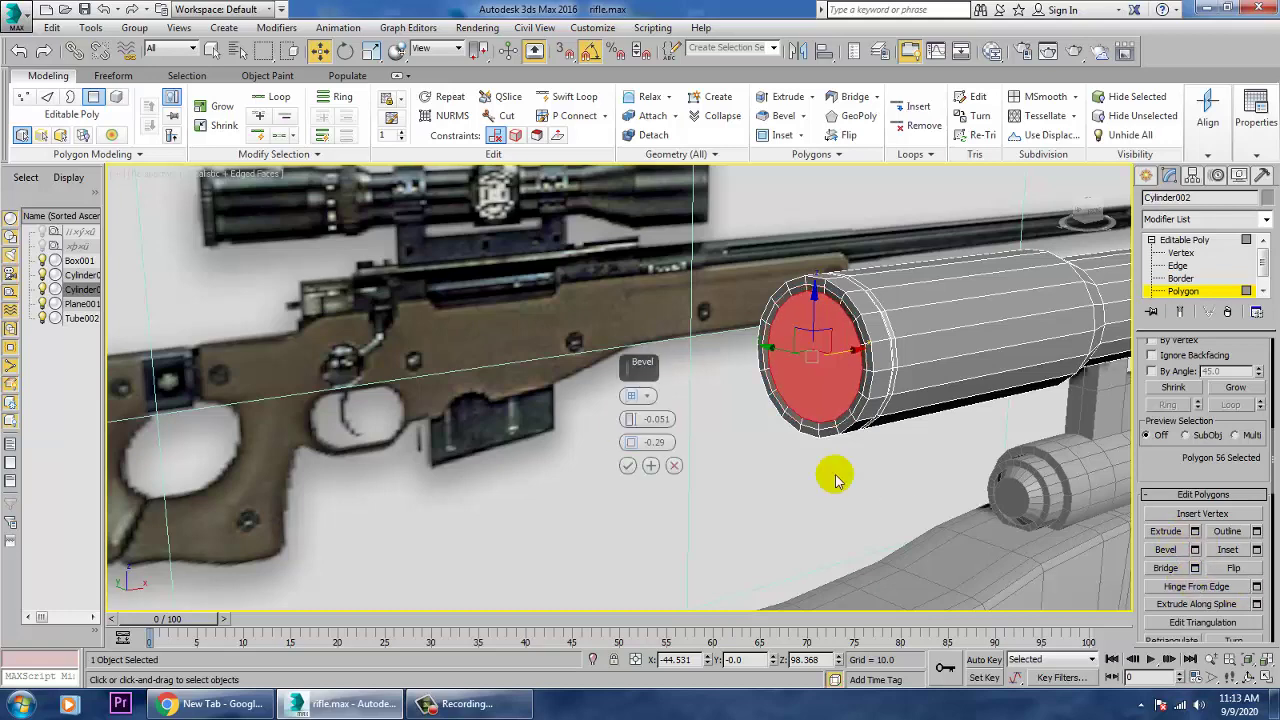
left_click(626, 467)
key("z")
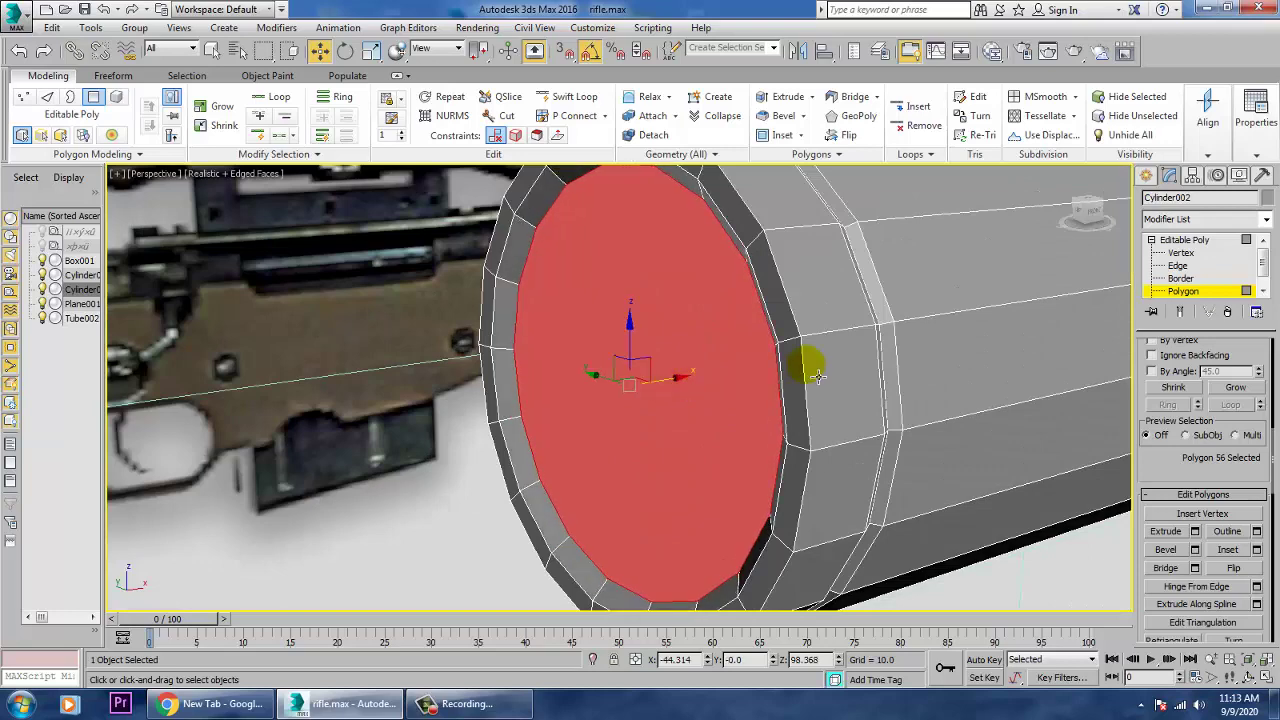
scroll(850, 364, "down", 5)
left_click(865, 198)
scroll(777, 366, "down", 5)
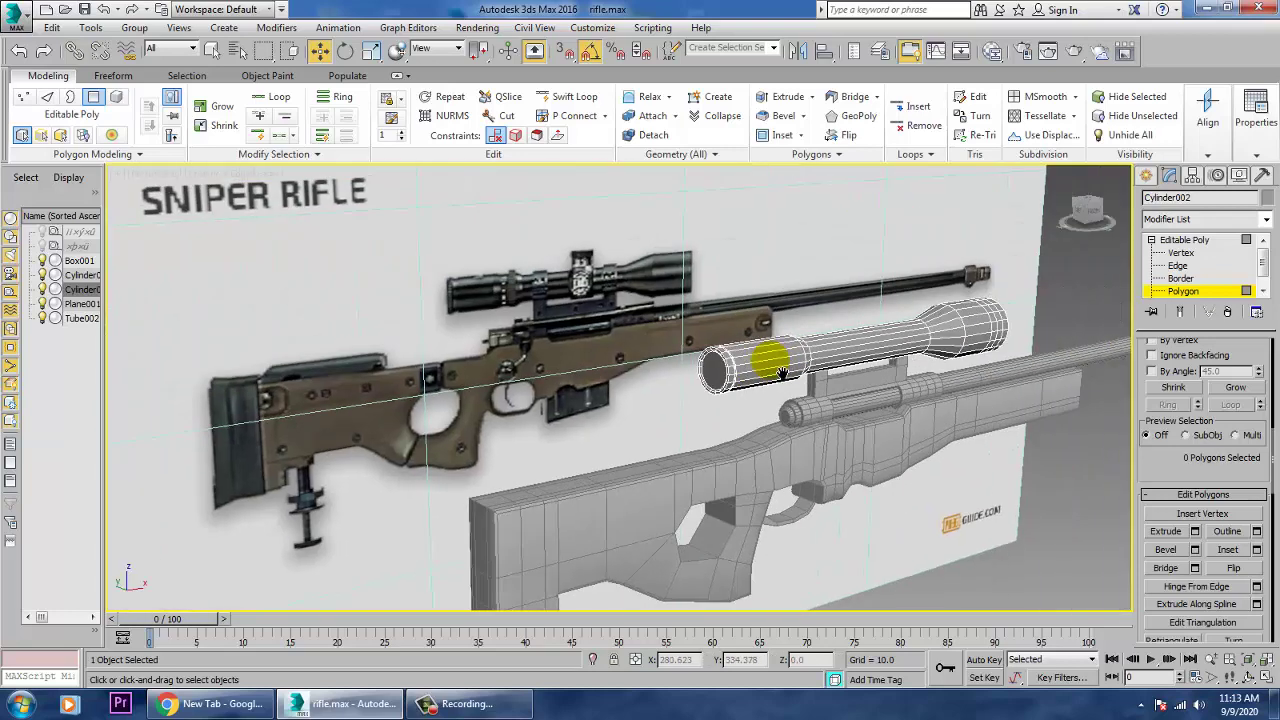
middle_click_drag(957, 397, 984, 410, "alt")
scroll(722, 368, "down", 6)
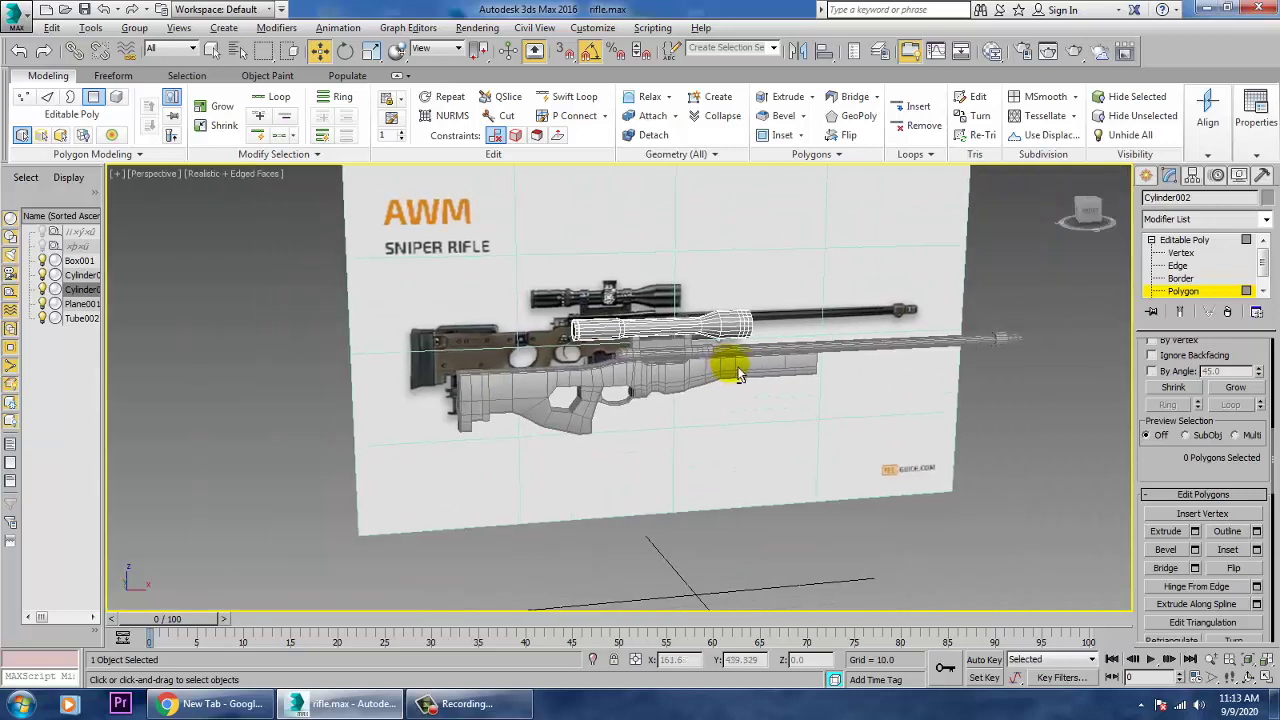